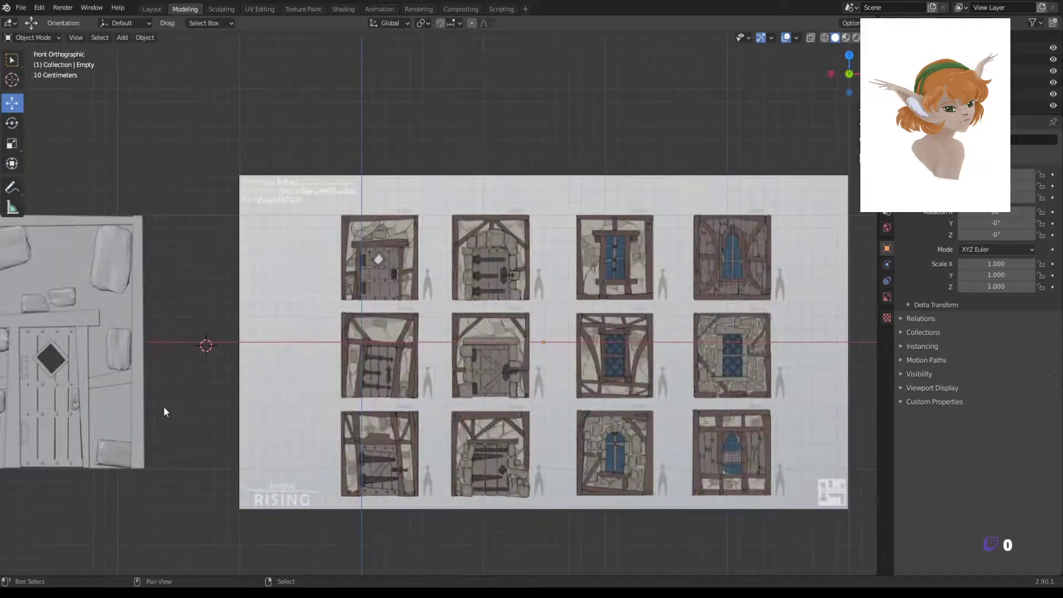
# Duplicate the door-and-wall module and place the copy to the right of the original
pyautogui.keyDown('shift'); pyautogui.moveTo(164, 407); pyautogui.dragTo(159, 270, button='middle'); pyautogui.keyUp('shift')
pyautogui.keyDown('shift'); pyautogui.click(159, 270); pyautogui.keyUp('shift')
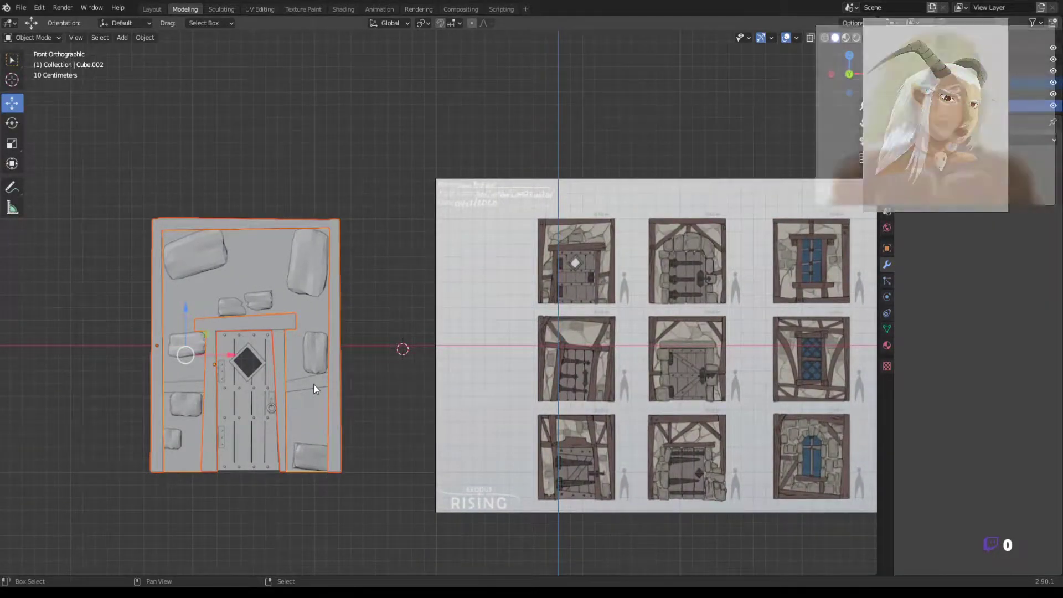
pyautogui.hotkey('shift', 'd')
pyautogui.click(430, 351)
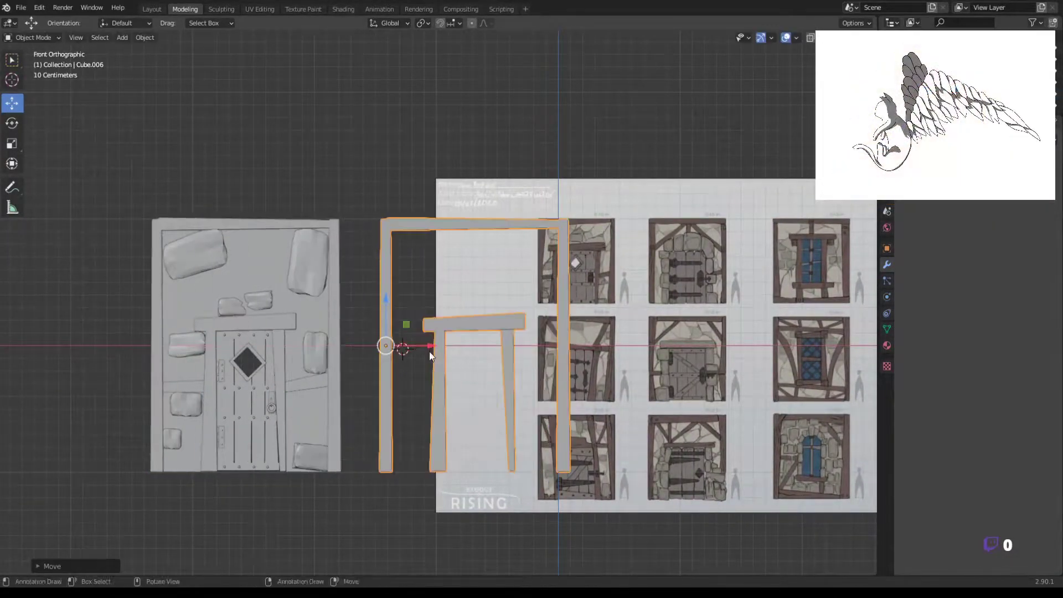
pyautogui.keyDown('shift'); pyautogui.moveTo(501, 324); pyautogui.dragTo(400, 317, button='middle'); pyautogui.keyUp('shift')
# Delete the inner door frame from the copied module's mesh
pyautogui.press('Tab')
pyautogui.press('l')
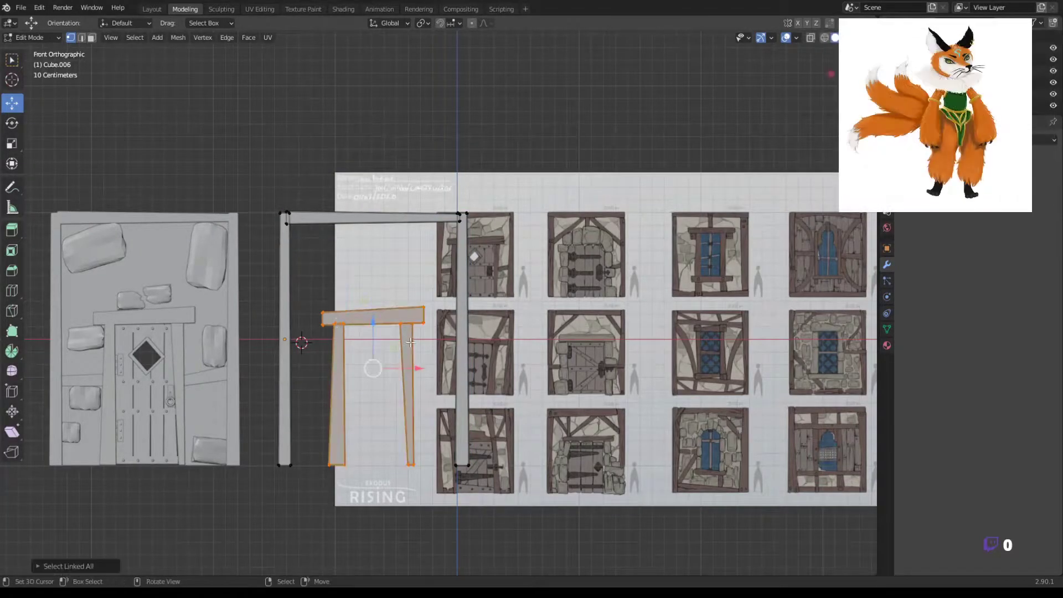
pyautogui.press('x')
pyautogui.click(384, 329)
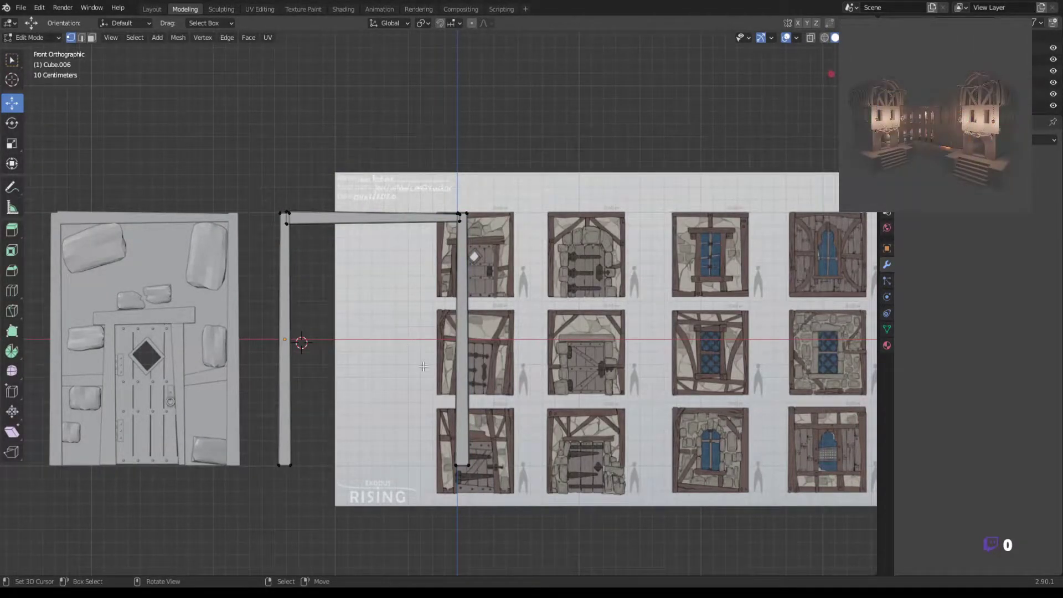
pyautogui.press('Tab')
# Select the old door panel and duplicate it
pyautogui.click(332, 359)
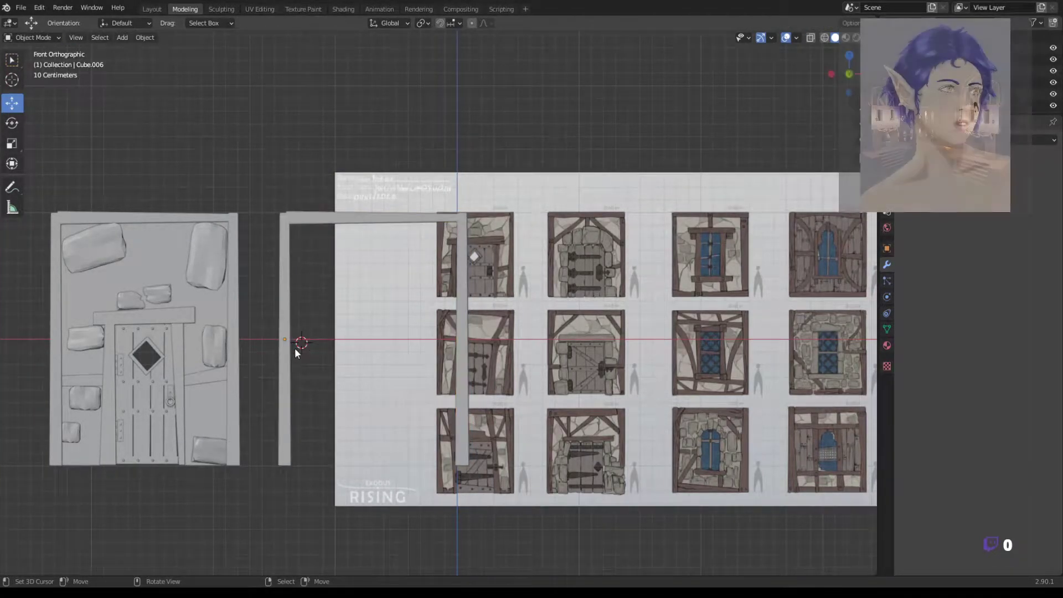
pyautogui.click(195, 301)
pyautogui.hotkey('shift', 'd')
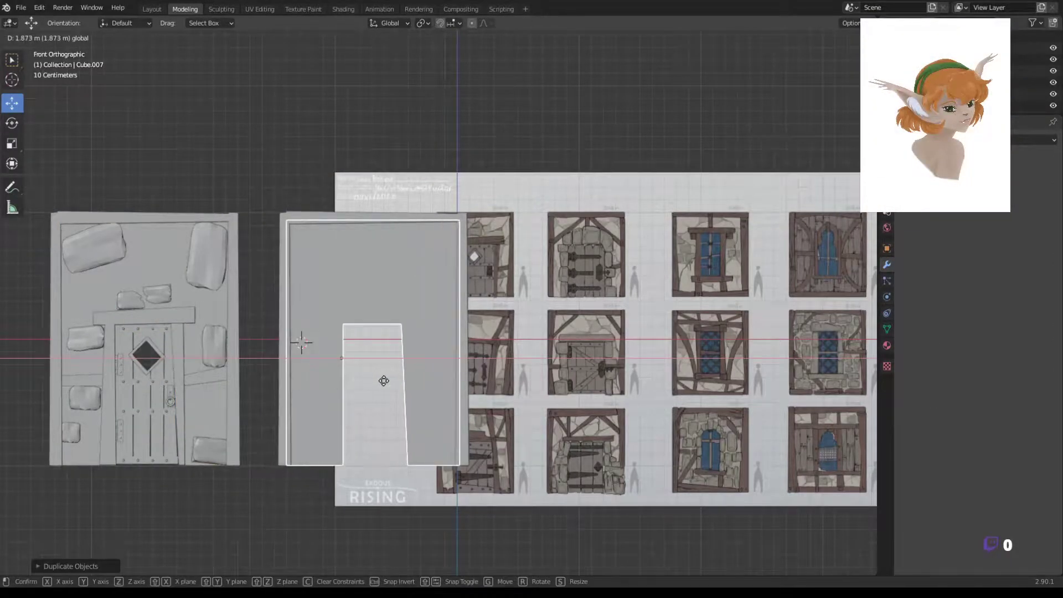
# Place the door copy inside the new frame and return to the front view
pyautogui.click(384, 380)
pyautogui.moveTo(383, 381); pyautogui.dragTo(411, 423, button='middle')
pyautogui.press('KP_1')
pyautogui.scroll(3, 407, 413)
# Move the door copy's right edge in X-ray so the outline becomes a straight rectangle
pyautogui.press('Tab')
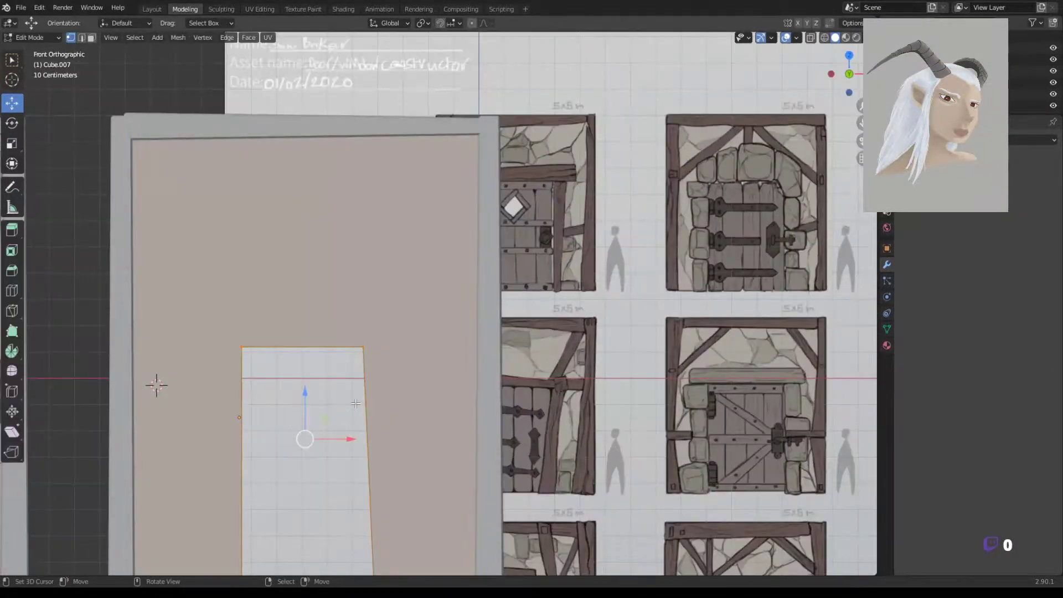
pyautogui.scroll(-3, 355, 403)
pyautogui.hotkey('alt', 'z')
pyautogui.click(396, 343)
pyautogui.press('g')
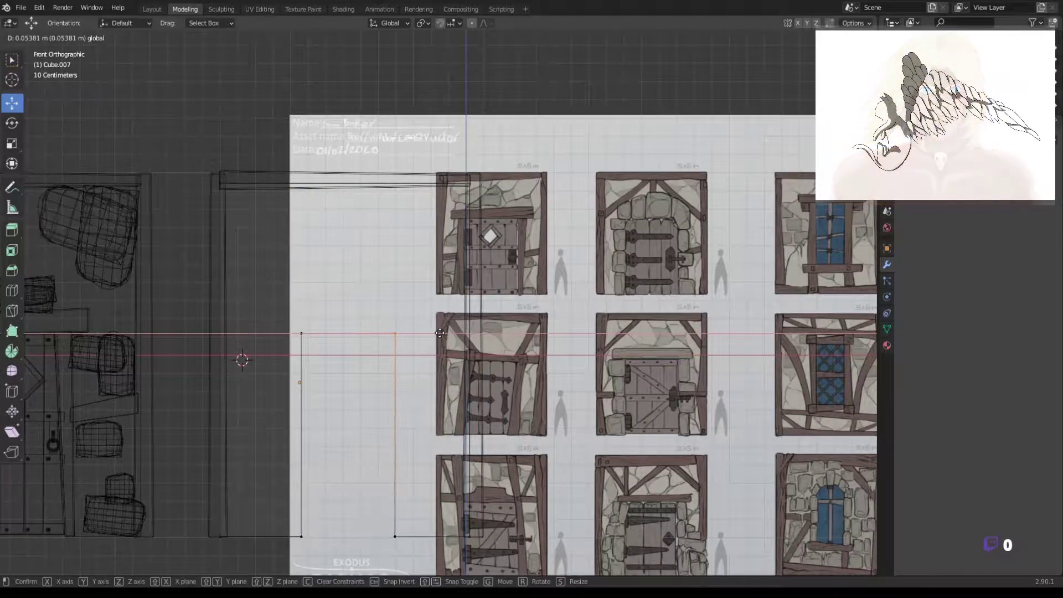
pyautogui.click(437, 334)
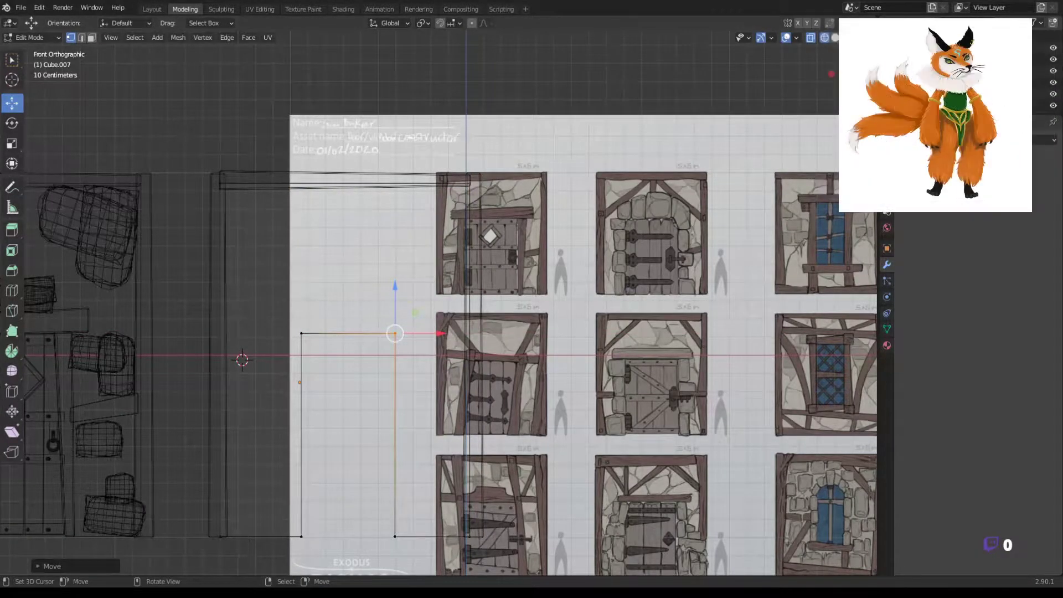
pyautogui.hotkey('alt', 'a')
pyautogui.keyDown('shift'); pyautogui.moveTo(163, 468); pyautogui.dragTo(265, 448, button='middle'); pyautogui.keyUp('shift')
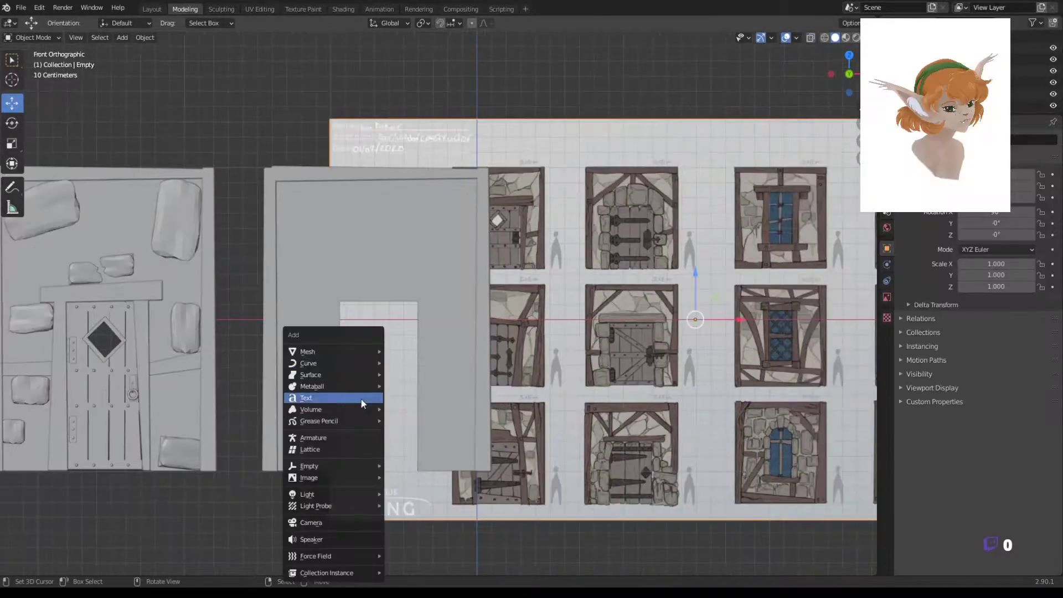
# Add a plane and scale it into a narrow plank inside the door outline
pyautogui.click(326, 350)
pyautogui.hotkey('alt', 'z')
pyautogui.press('s')
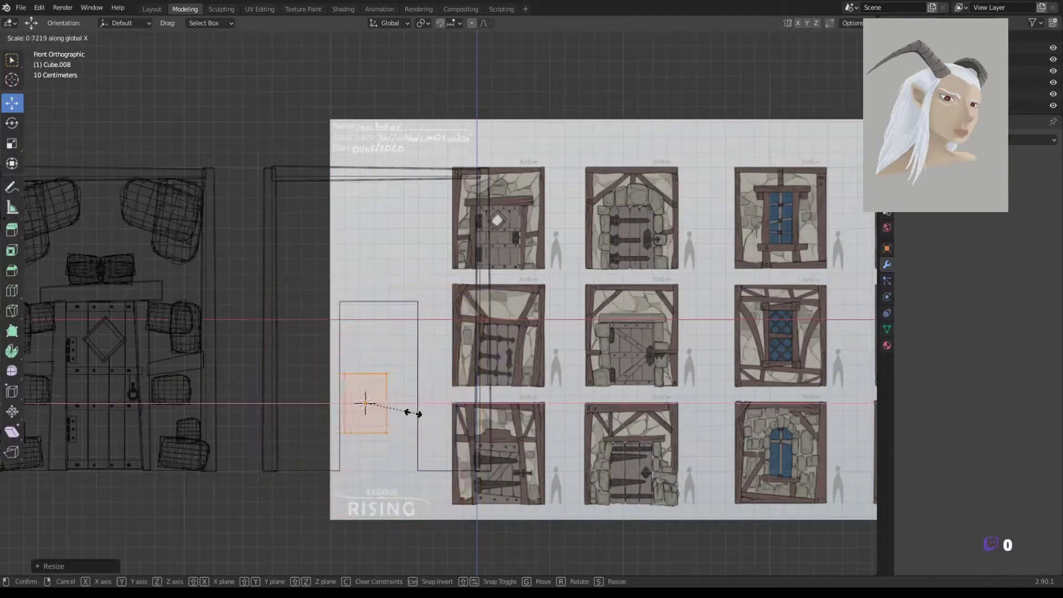
pyautogui.click(416, 413)
pyautogui.press('KP_3')
pyautogui.press('s')
pyautogui.press('y')
pyautogui.click(451, 399)
pyautogui.press('KP_1')
pyautogui.moveTo(444, 399); pyautogui.dragTo(359, 402)
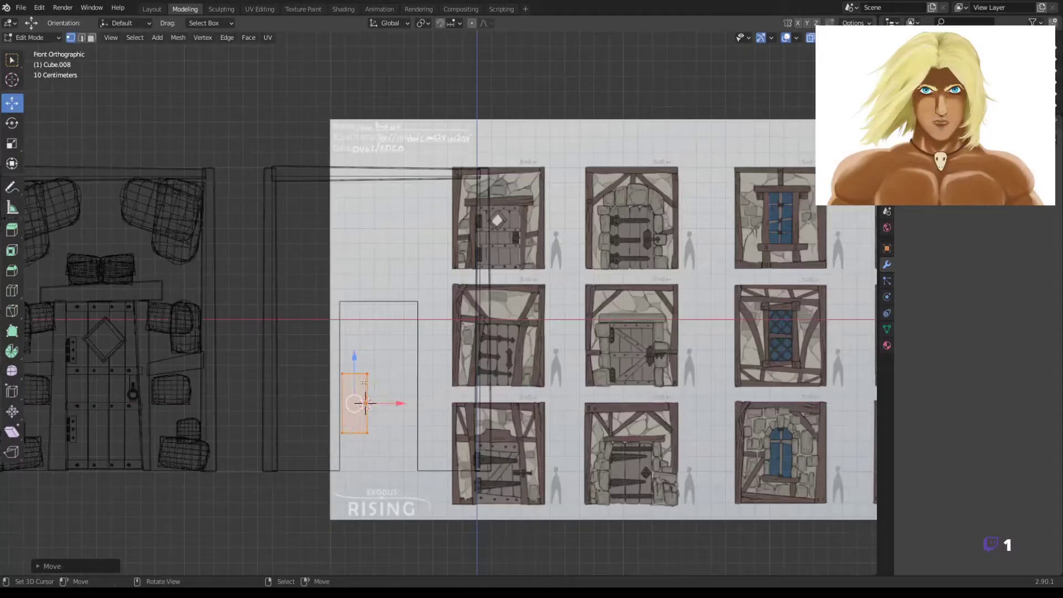
pyautogui.scroll(4, 287, 506)
pyautogui.scroll(-1, 409, 415)
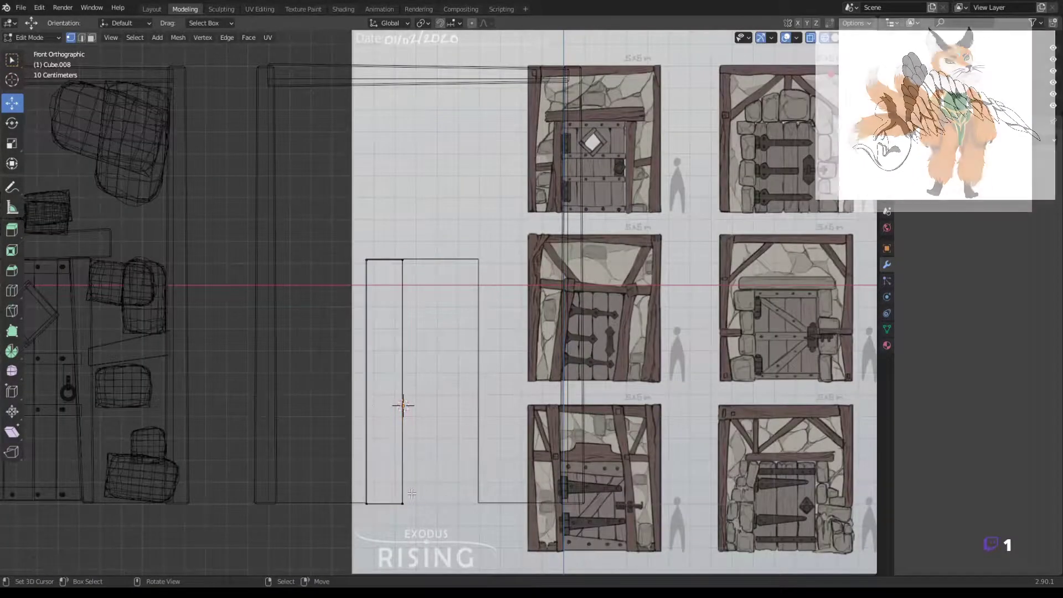
# Duplicate the plank across the door, narrowing the last plank at the right side
pyautogui.hotkey('shift', 'd')
pyautogui.click(463, 375)
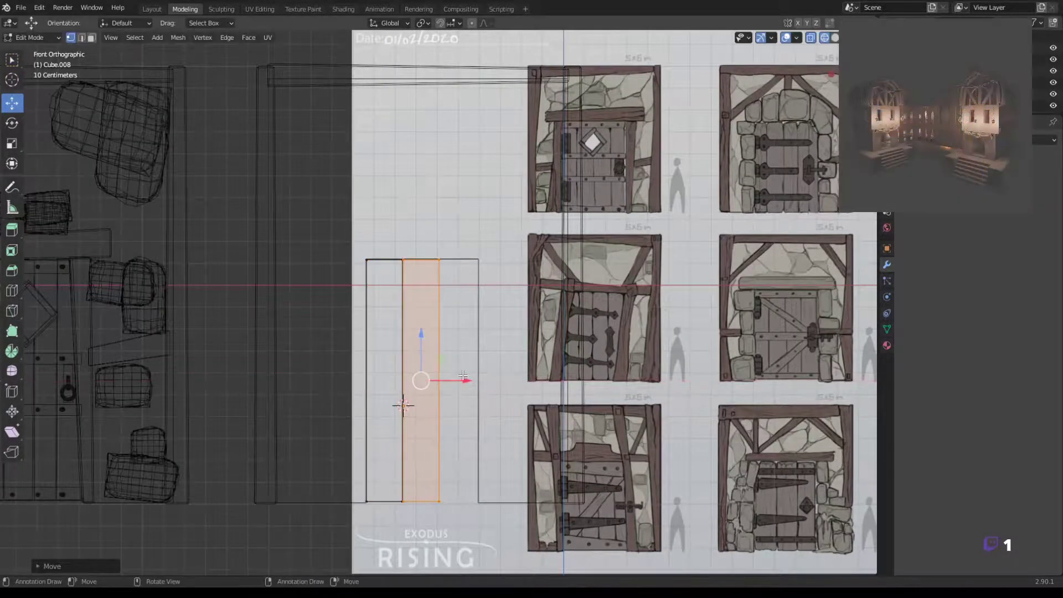
pyautogui.hotkey('shift', 'd')
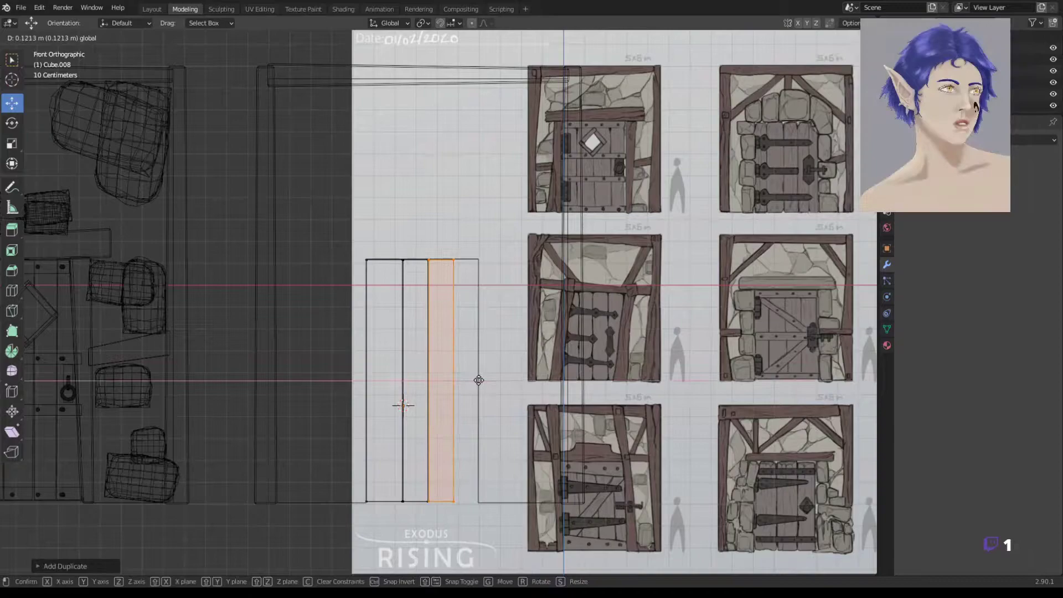
pyautogui.click(477, 381)
pyautogui.press('s')
pyautogui.press('x')
pyautogui.click(481, 381)
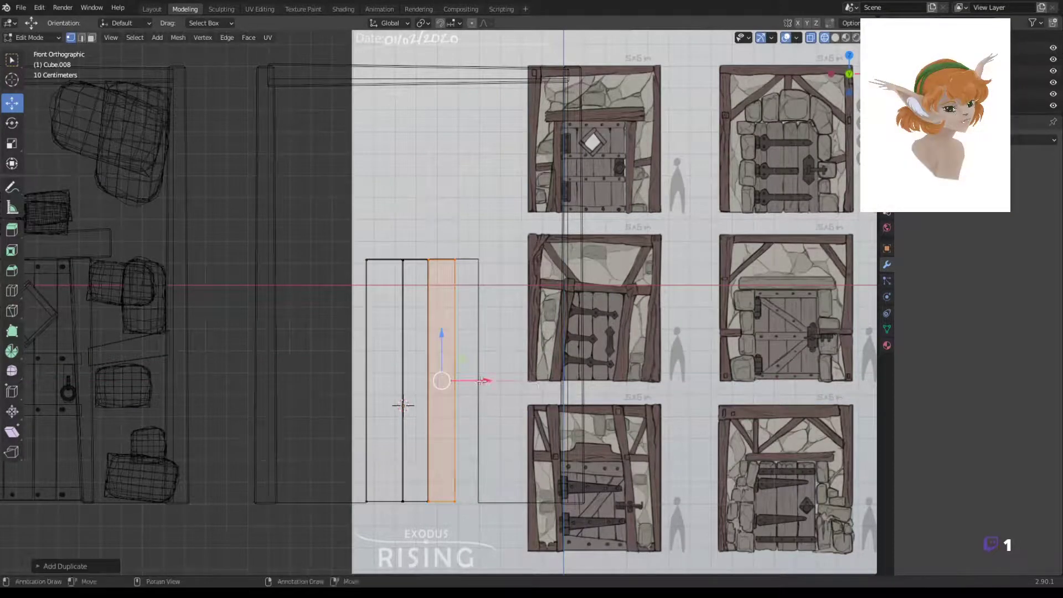
pyautogui.moveTo(481, 381); pyautogui.dragTo(505, 382)
# In solid shading, resize the planks and set their depth from the side view
pyautogui.press('z')
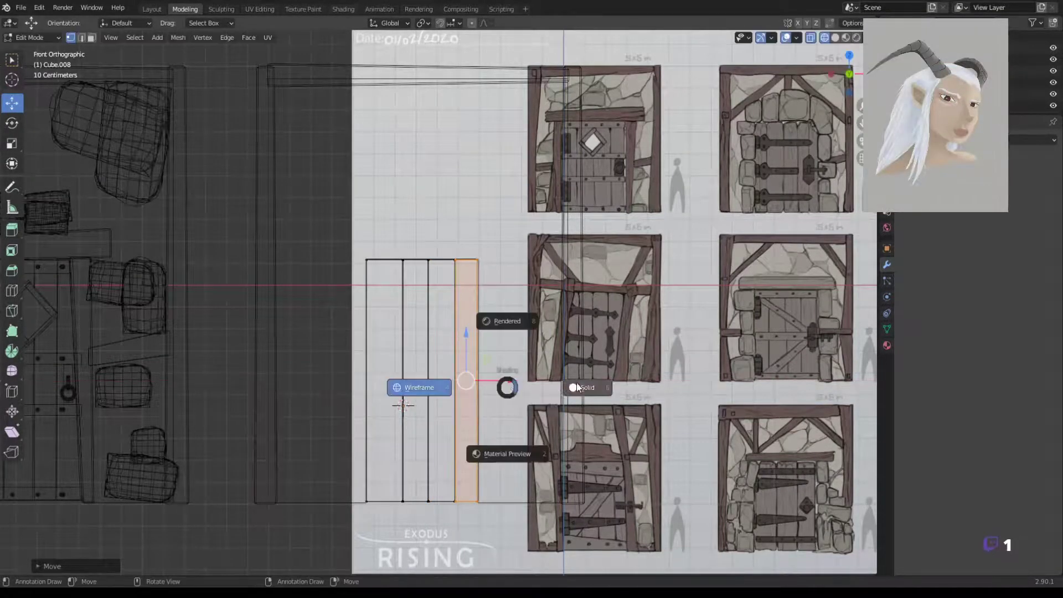
pyautogui.click(576, 386)
pyautogui.moveTo(576, 386); pyautogui.dragTo(426, 424, button='middle')
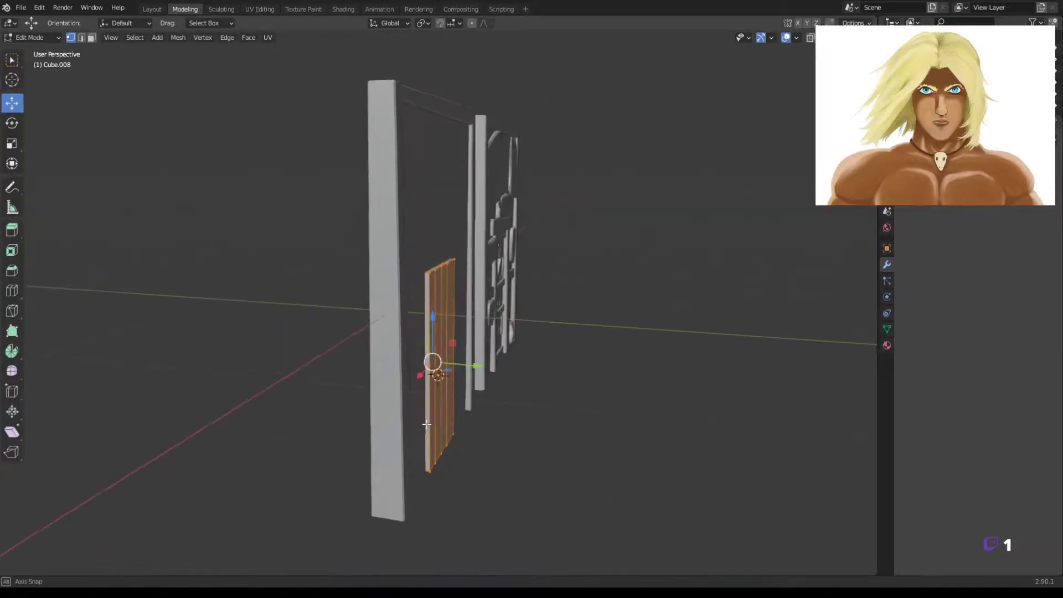
pyautogui.press('s')
pyautogui.click(465, 457)
pyautogui.moveTo(464, 458)
pyautogui.mouseDown(button='middle')
pyautogui.moveTo(529, 451)
pyautogui.moveTo(442, 455)
pyautogui.mouseUp(button='middle')
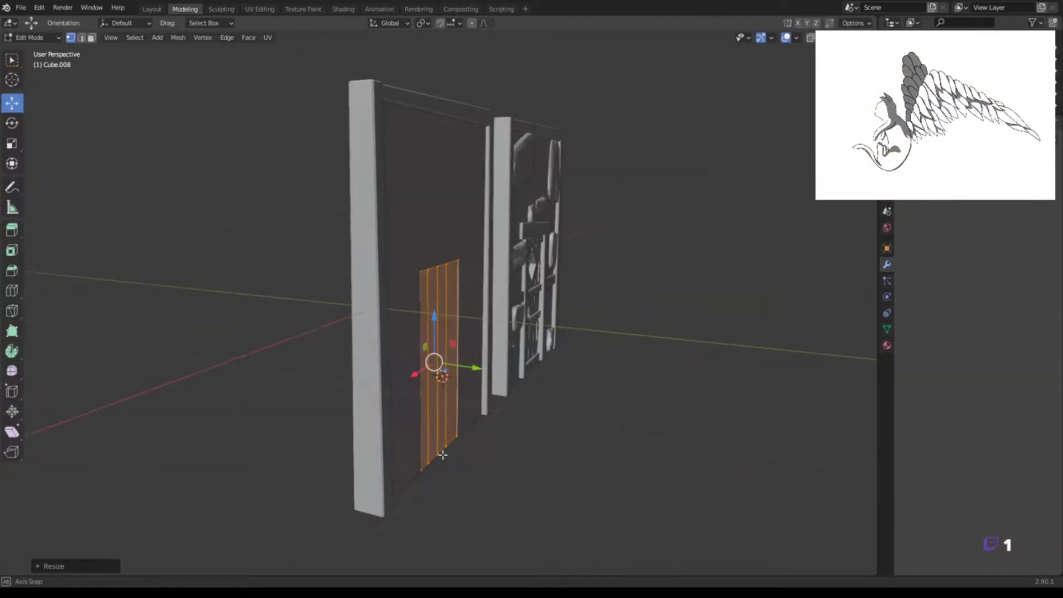
pyautogui.press('KP_3')
pyautogui.press('g')
pyautogui.click(482, 358)
pyautogui.moveTo(481, 359); pyautogui.dragTo(593, 415, button='middle')
pyautogui.press('KP_1')
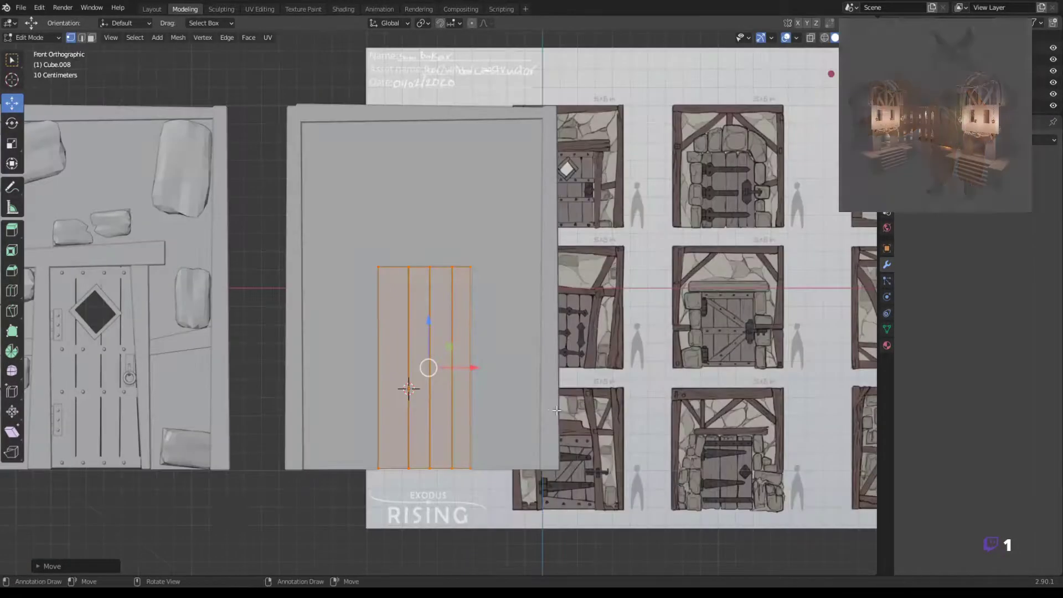
# Select a single stone from the old wall and duplicate it
pyautogui.press('Tab')
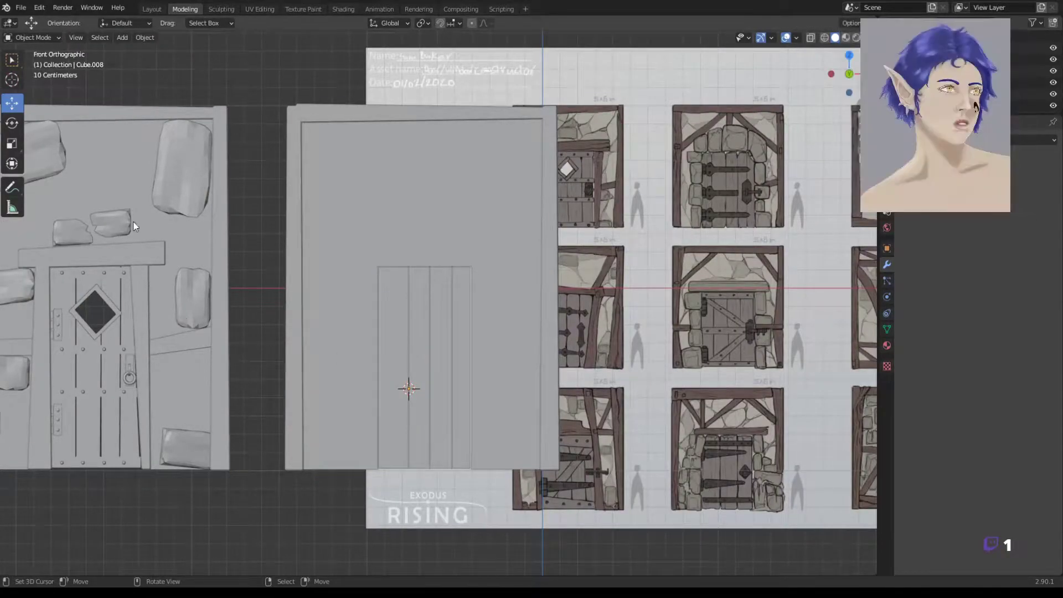
pyautogui.click(192, 299)
pyautogui.press('Tab')
pyautogui.hotkey('ctrl', 'l')
pyautogui.hotkey('shift', 'd')
# Place the copied stone beside the new door and select it
pyautogui.click(404, 306)
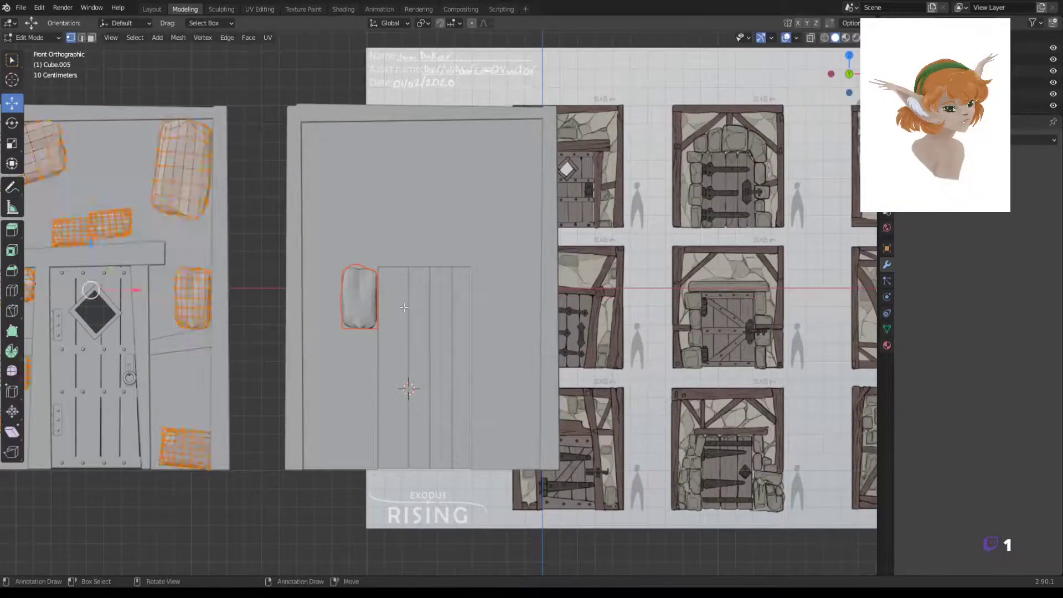
pyautogui.press('Tab')
pyautogui.click(359, 310)
pyautogui.scroll(3, 381, 347)
pyautogui.scroll(-3, 383, 347)
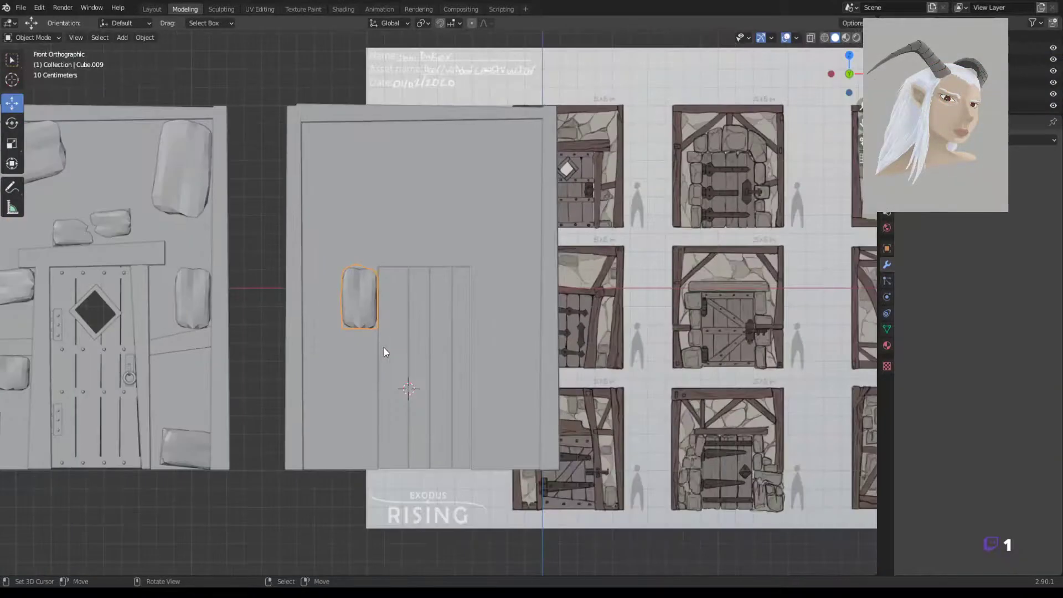
pyautogui.scroll(-5, 368, 304)
pyautogui.scroll(6, 408, 320)
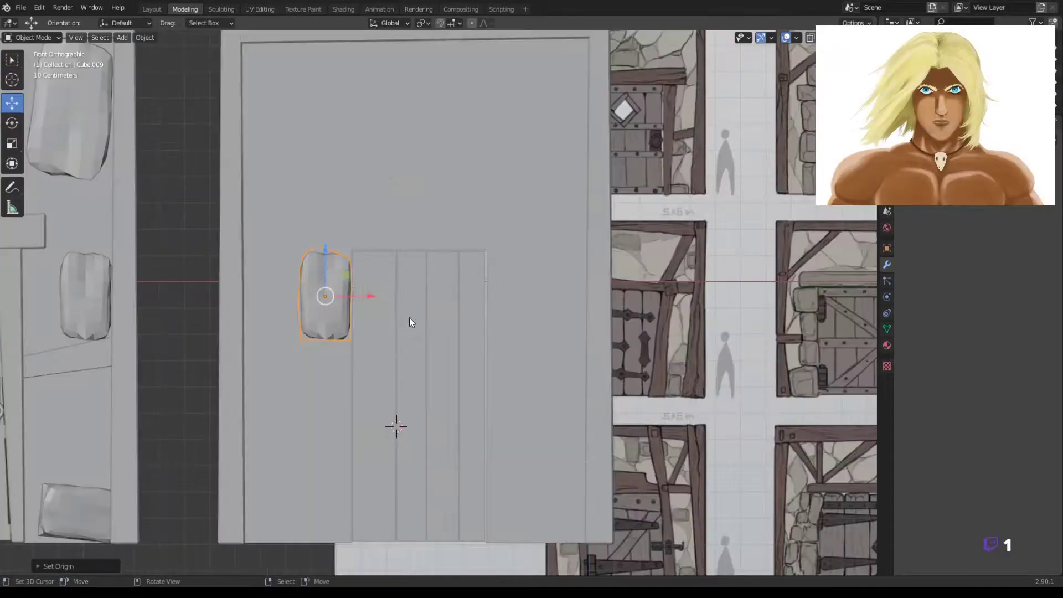
# Position a second stone below the first and scale its bottom vertices
pyautogui.press('g')
pyautogui.click(367, 297)
pyautogui.click(349, 409)
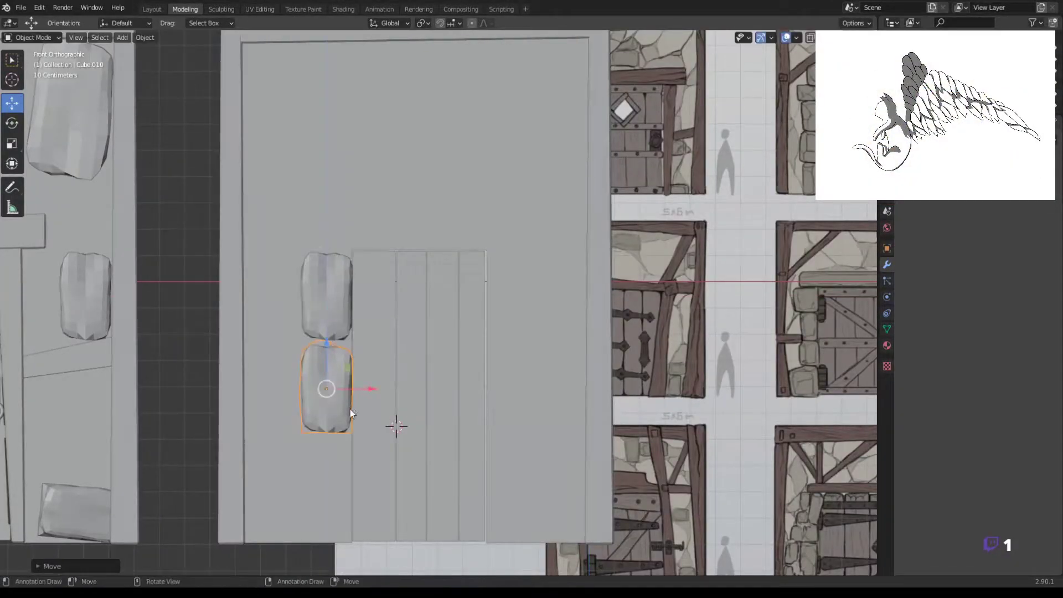
pyautogui.press('Tab')
pyautogui.hotkey('alt', 'z')
pyautogui.press('b')
pyautogui.moveTo(290, 373); pyautogui.dragTo(387, 442)
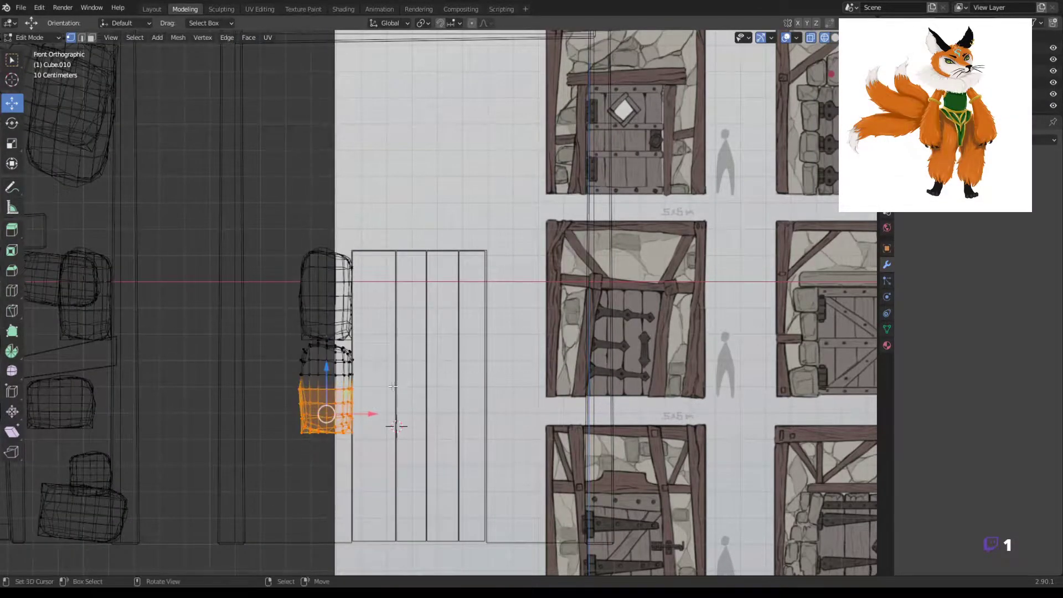
pyautogui.press('s')
pyautogui.click(375, 414)
pyautogui.press('Tab')
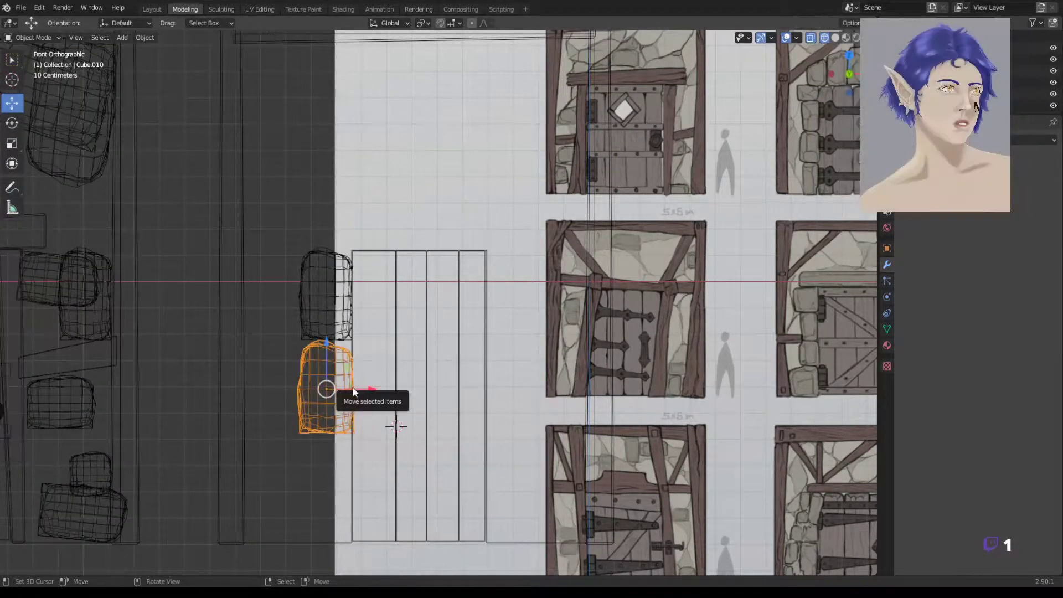
# Tilt the stone slightly with snapping on and set its final position
pyautogui.hotkey('shift', 'Tab')
pyautogui.press('r')
pyautogui.click(383, 210)
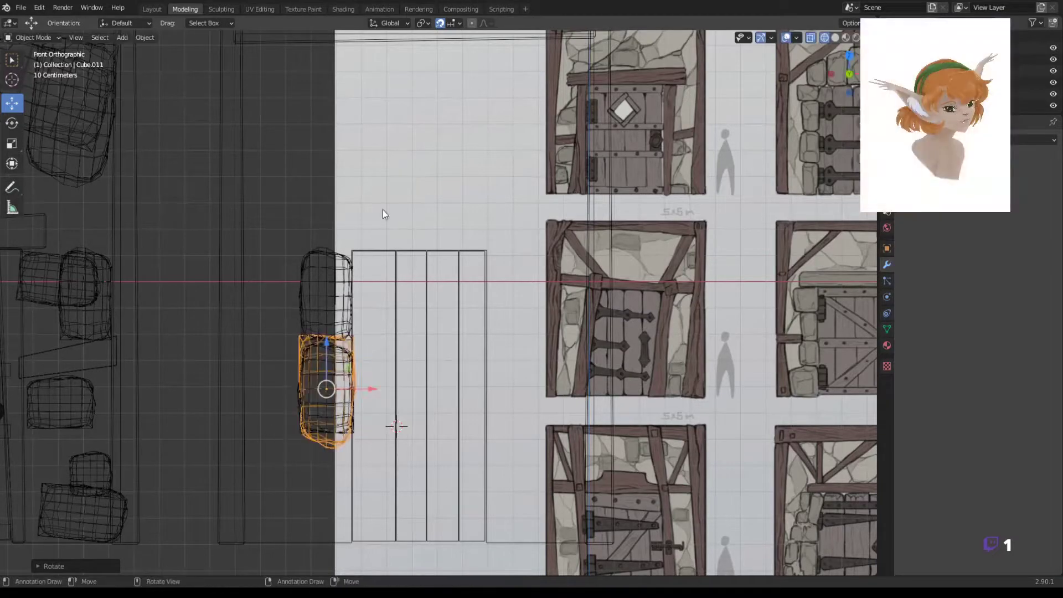
pyautogui.click(325, 346)
pyautogui.scroll(-2, 388, 443)
pyautogui.hotkey('shift', 'z')
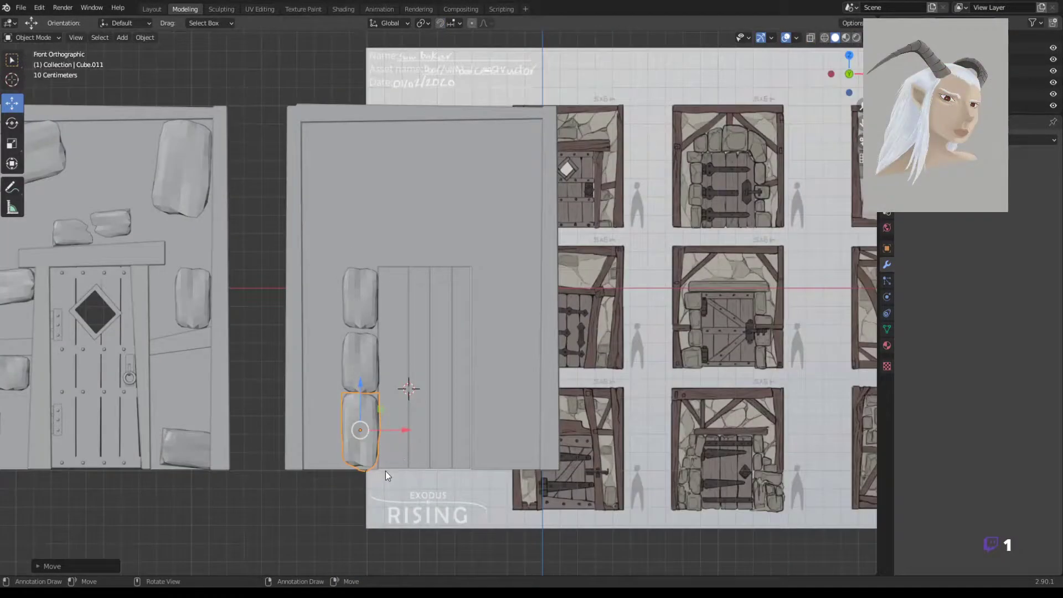
# Inspect the third stone's mesh, toggling between see-through and solid shading
pyautogui.press('Tab')
pyautogui.scroll(2, 382, 454)
pyautogui.hotkey('shift', 'z')
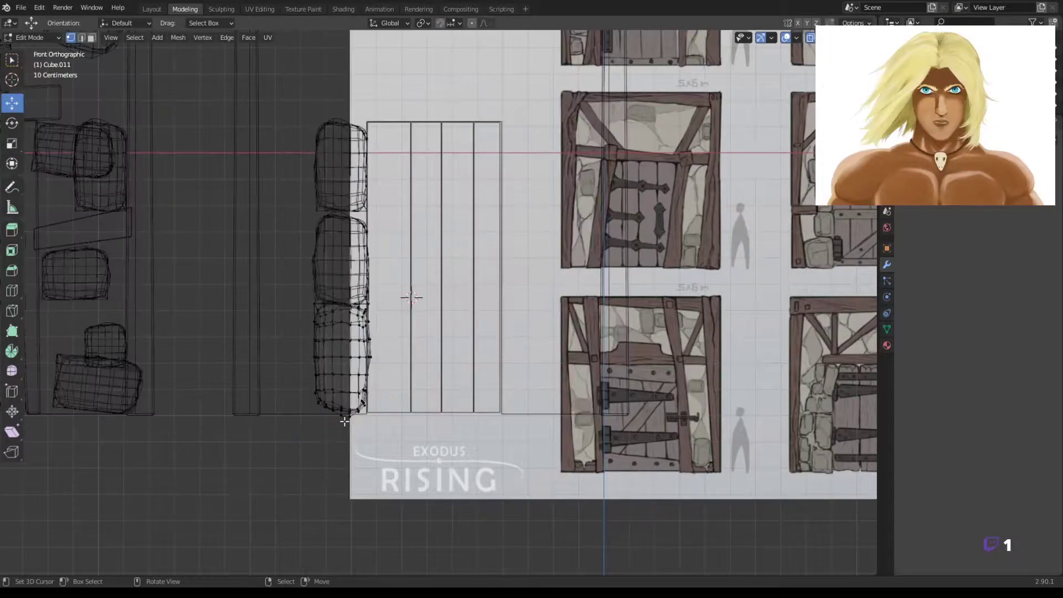
pyautogui.press('z')
pyautogui.click(413, 430)
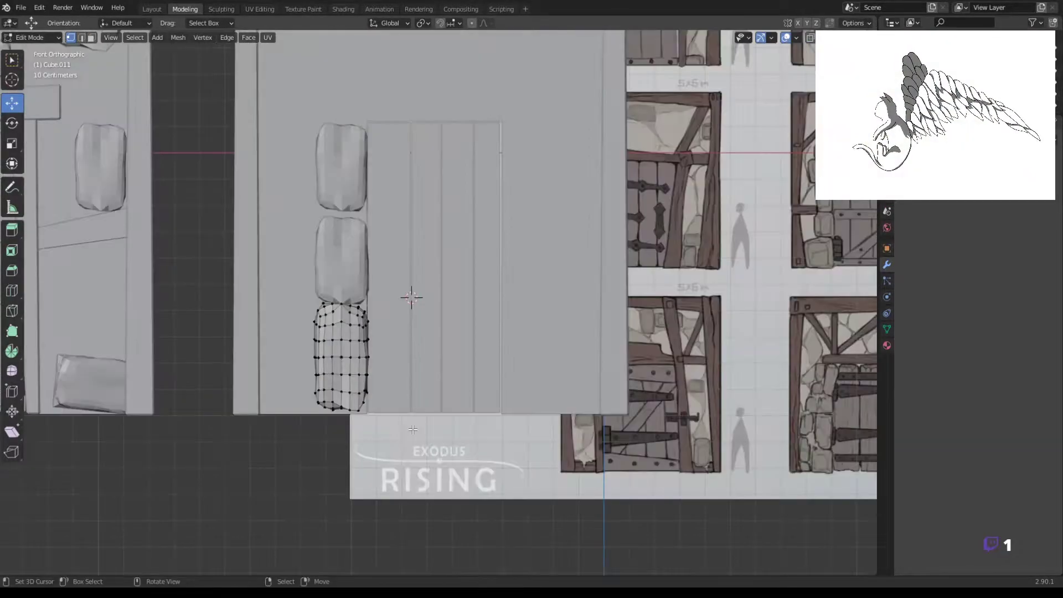
pyautogui.scroll(-1, 412, 430)
pyautogui.press('Tab')
# Select the top, middle and bottom stones and move them together along Y
pyautogui.click(332, 354)
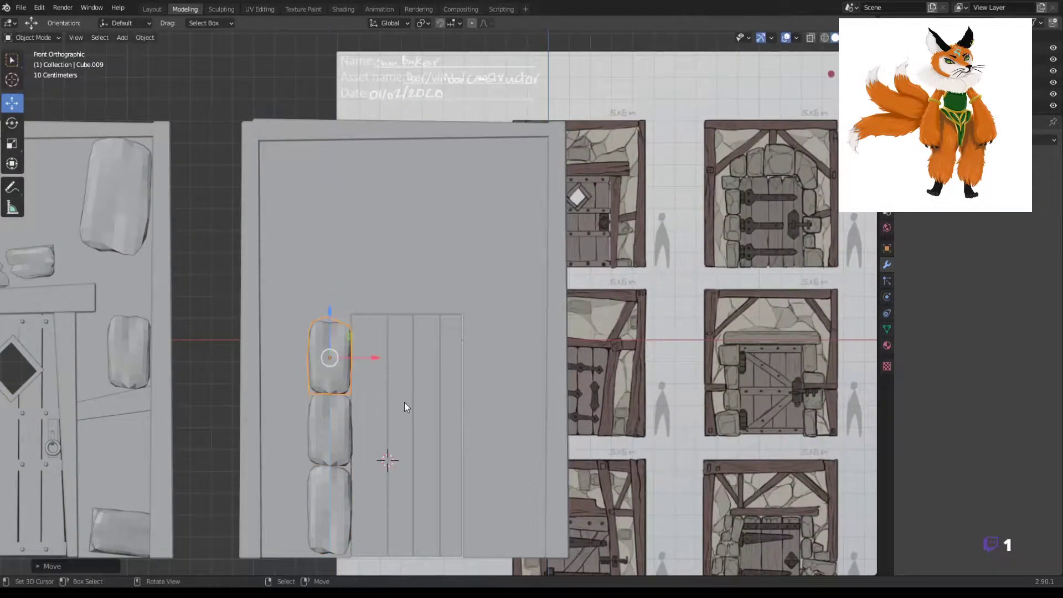
pyautogui.keyDown('shift'); pyautogui.click(332, 429); pyautogui.keyUp('shift')
pyautogui.keyDown('shift'); pyautogui.click(332, 509); pyautogui.keyUp('shift')
pyautogui.press('g')
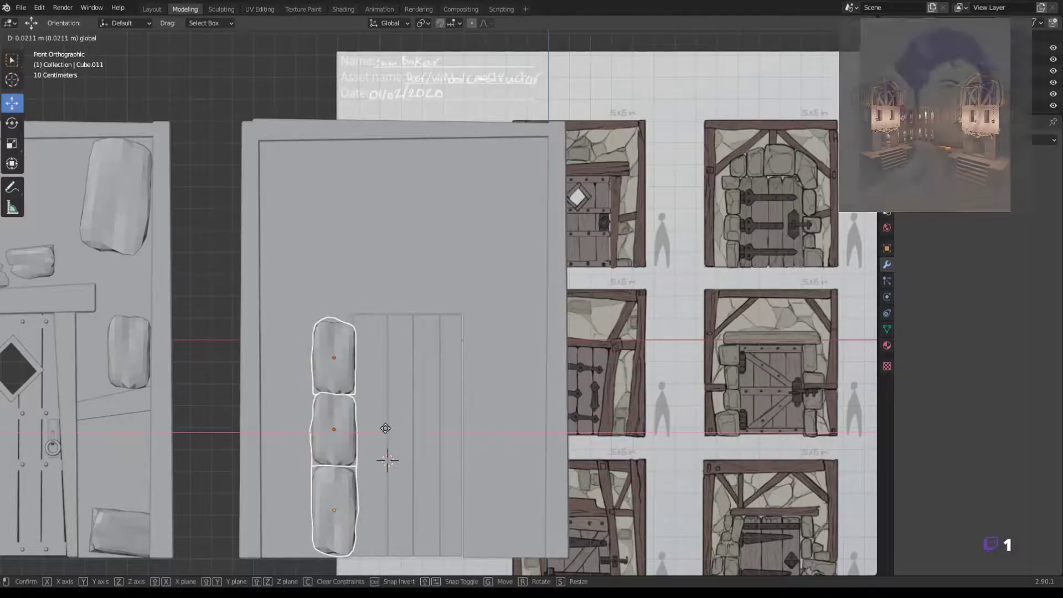
pyautogui.press('y')
pyautogui.click(459, 472)
pyautogui.moveTo(460, 472)
pyautogui.mouseDown(button='middle')
pyautogui.moveTo(310, 469)
pyautogui.moveTo(398, 406)
pyautogui.moveTo(579, 444)
pyautogui.mouseUp(button='middle')
# Scale the stones and push them along Y until flush with the new wall
pyautogui.press('Tab')
pyautogui.press('s')
pyautogui.click(432, 398)
pyautogui.press('g')
pyautogui.press('y')
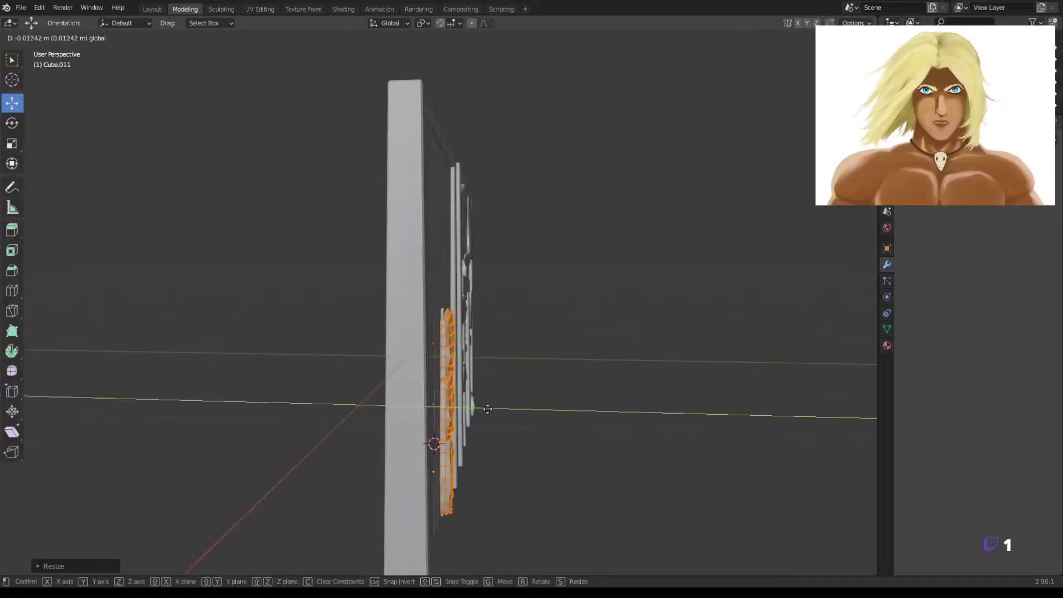
pyautogui.click(487, 409)
pyautogui.moveTo(487, 409); pyautogui.dragTo(559, 411, button='middle')
pyautogui.press('Tab')
pyautogui.press('KP_1')
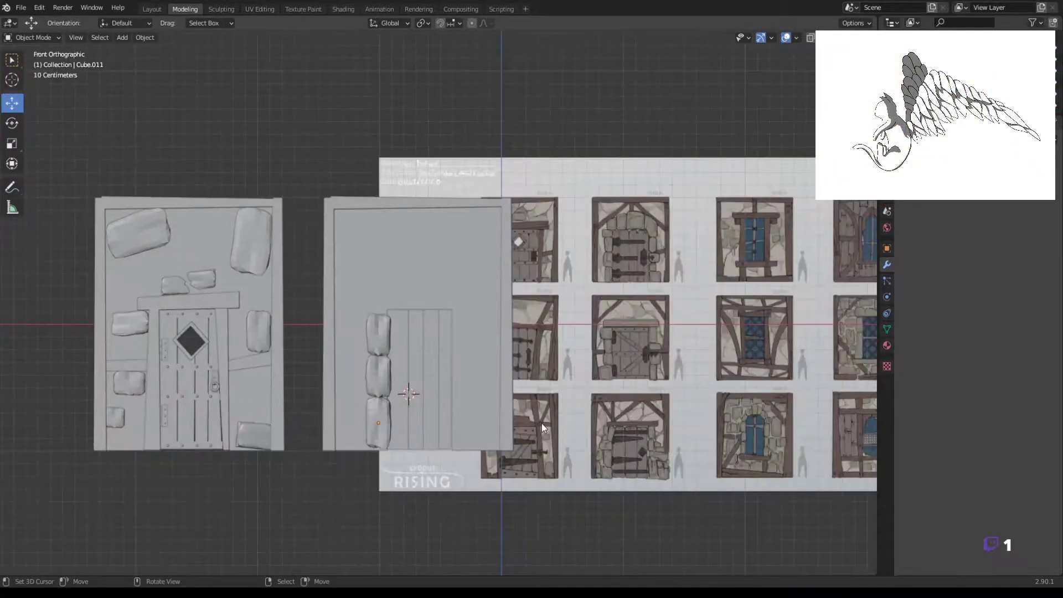
pyautogui.scroll(2, 541, 423)
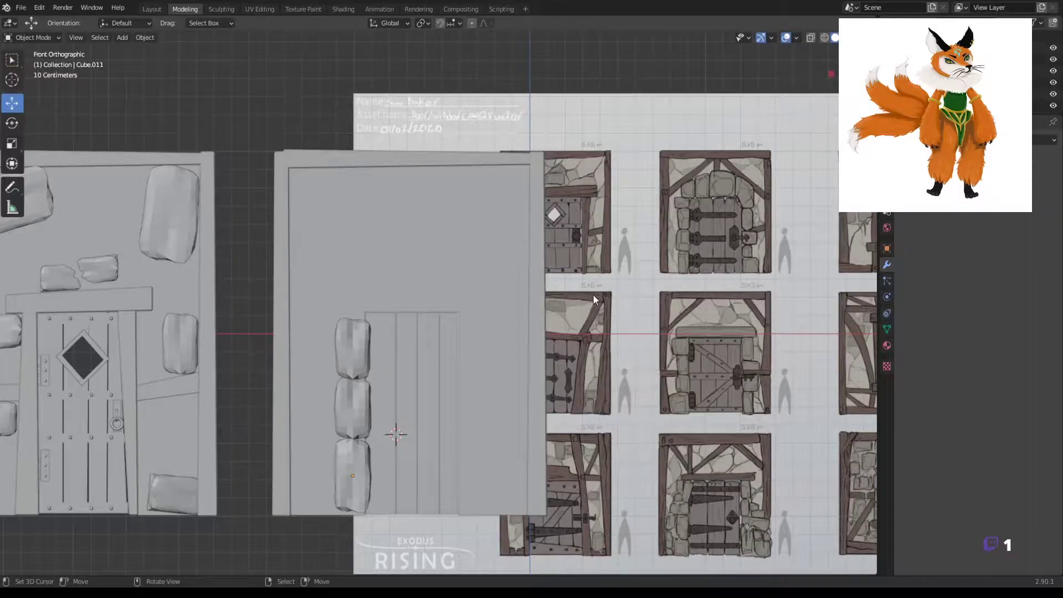
# Add a small bevelled cube stone block at the plank door's lower right
pyautogui.keyDown('shift'); pyautogui.rightClick(645, 301); pyautogui.keyUp('shift')
pyautogui.hotkey('shift', 'a')
pyautogui.click(691, 308)
pyautogui.hotkey('shift', 'z')
pyautogui.press('s')
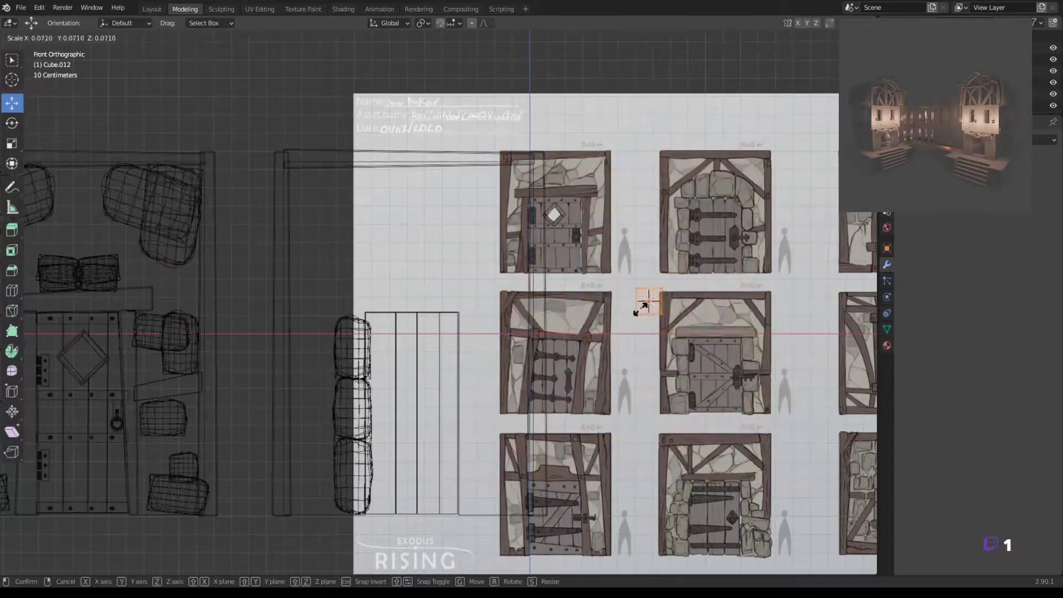
pyautogui.click(661, 296)
pyautogui.hotkey('ctrl', 'b')
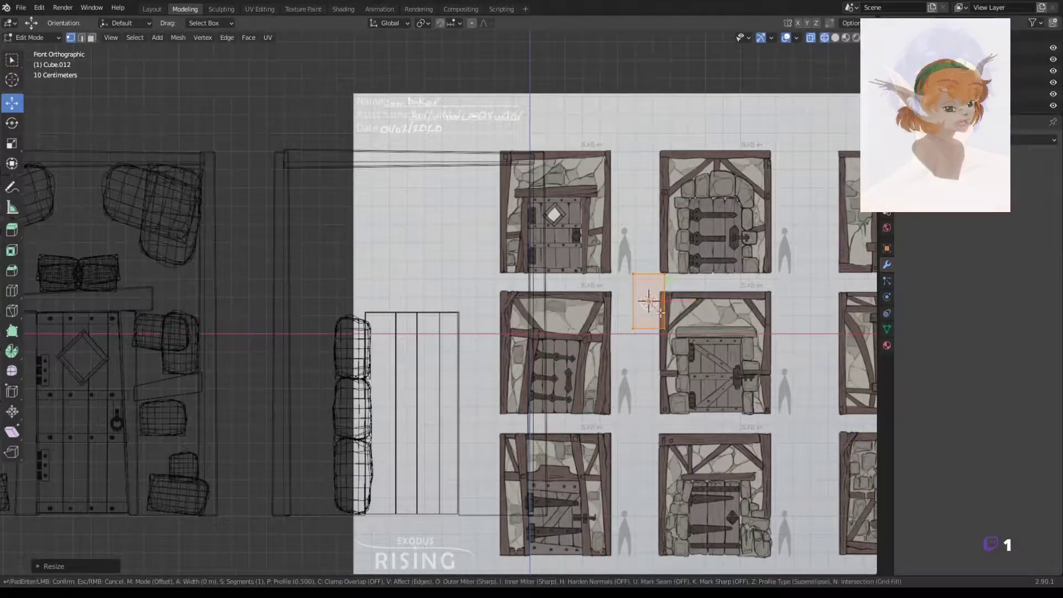
pyautogui.moveTo(659, 297); pyautogui.dragTo(480, 491)
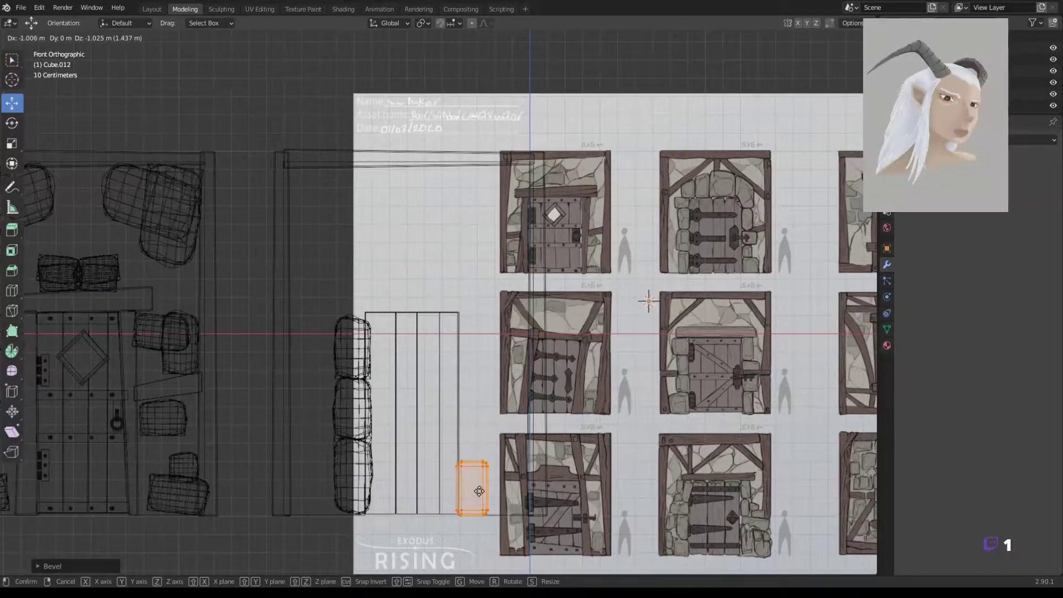
pyautogui.press('Tab')
pyautogui.hotkey('shift', 'z')
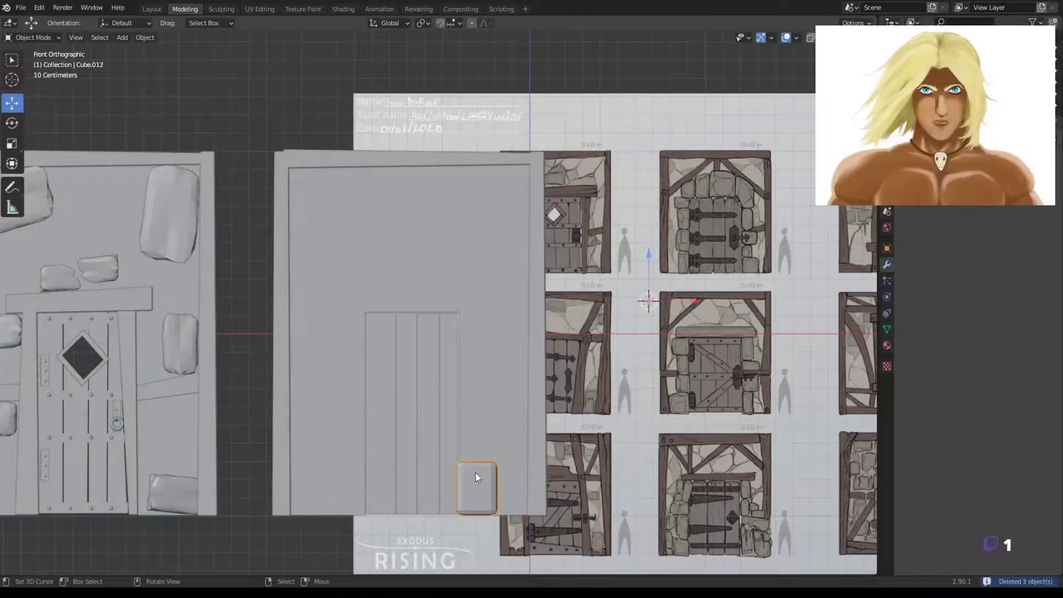
# Duplicate the block and stack resized copies up the door's right side
pyautogui.press('Tab')
pyautogui.press('g')
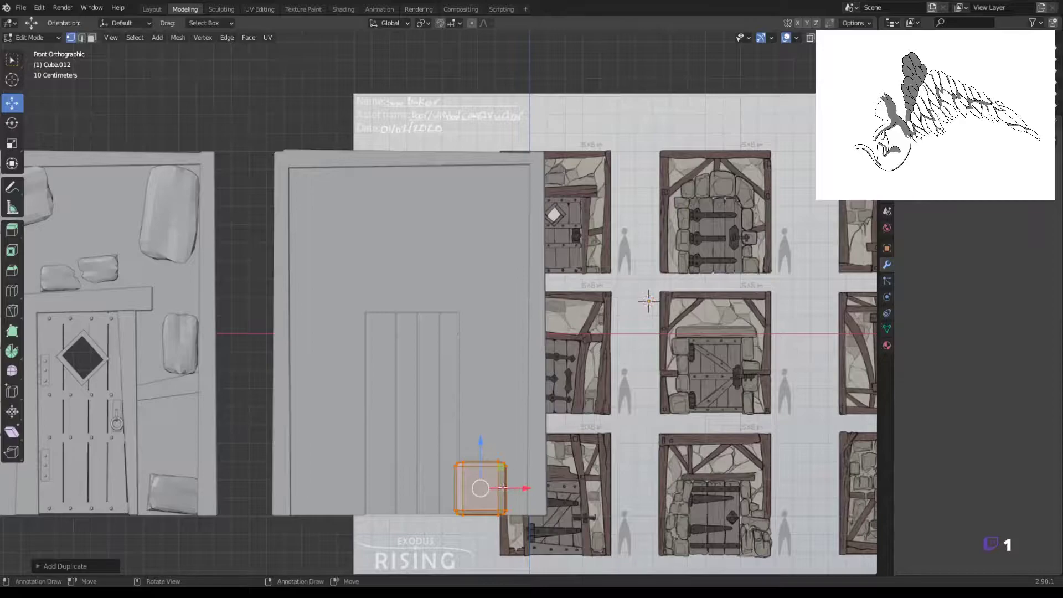
pyautogui.hotkey('shift', 'd')
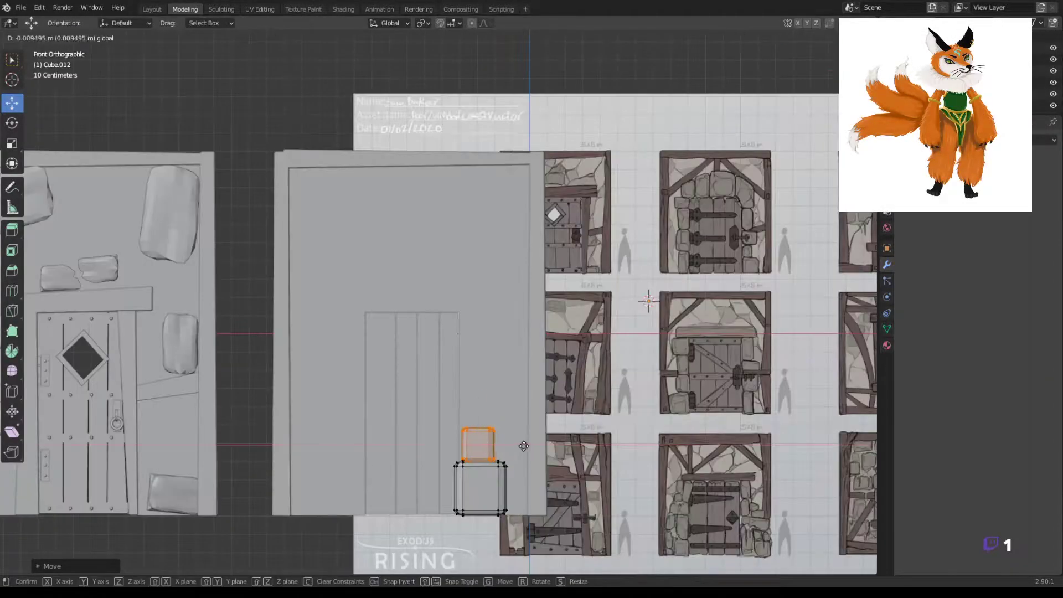
pyautogui.click(524, 446)
pyautogui.scroll(2, 520, 446)
pyautogui.scroll(-1, 509, 472)
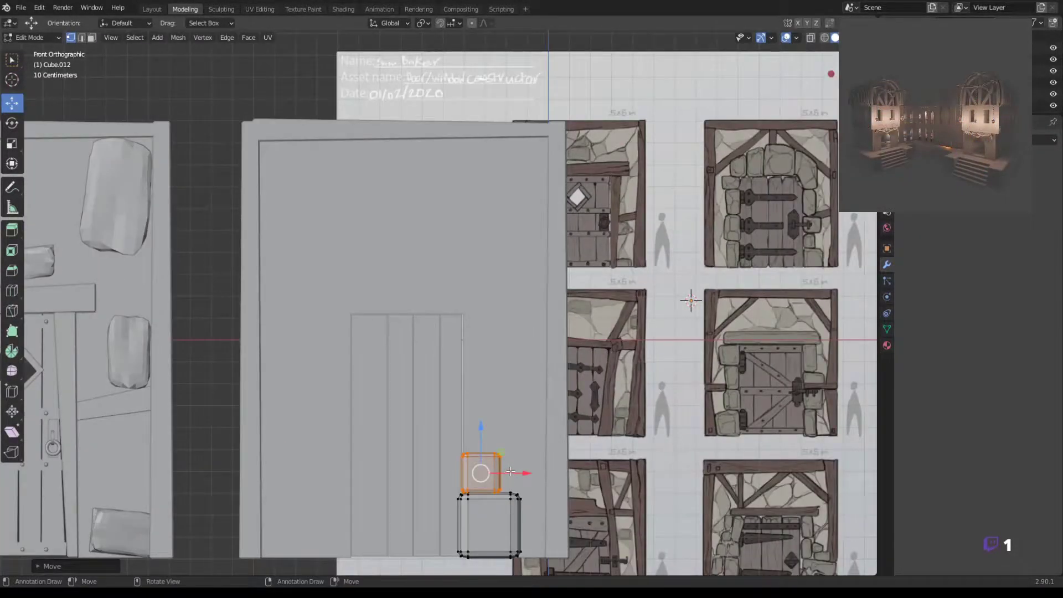
pyautogui.hotkey('shift', 'd')
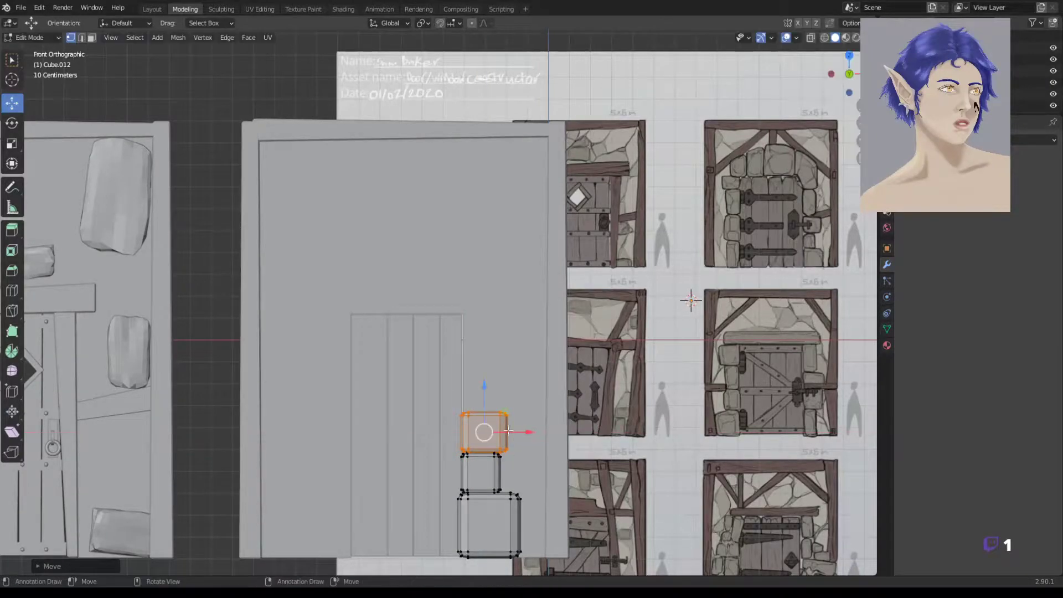
pyautogui.hotkey('shift', 'd')
pyautogui.press('s')
pyautogui.click(482, 359)
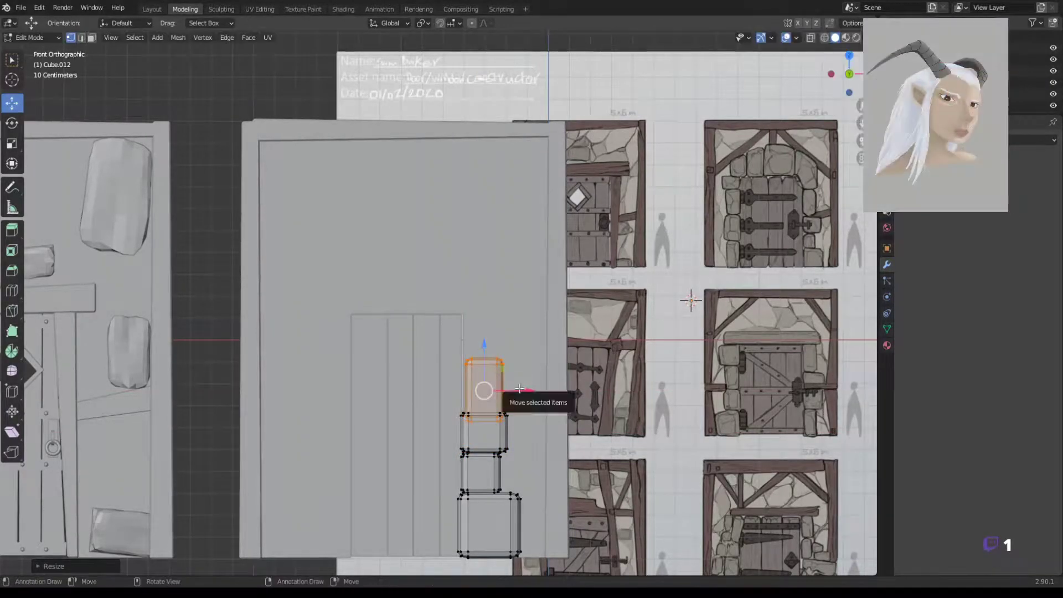
# Place copied blocks on the door's left side, adjusting their width and position
pyautogui.click(379, 378)
pyautogui.hotkey('shift', 'd')
pyautogui.click(378, 440)
pyautogui.press('s')
pyautogui.press('x')
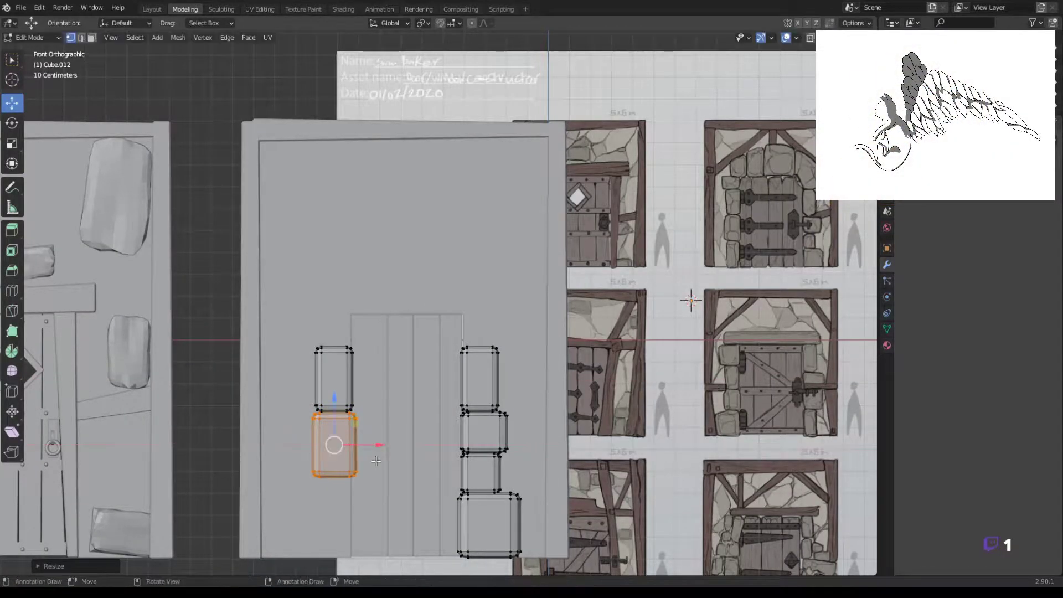
pyautogui.press('g')
pyautogui.press('x')
pyautogui.hotkey('shift', 'd')
pyautogui.press('z')
pyautogui.click(332, 468)
pyautogui.press('s')
# Add a block atop the left column, check its depth, and select its corner point
pyautogui.press('z')
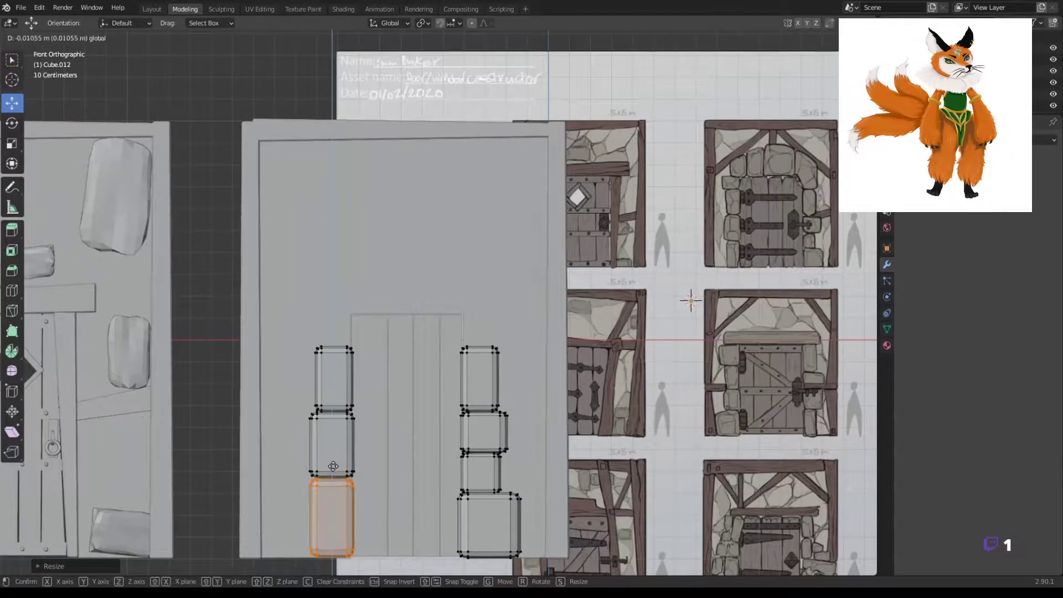
pyautogui.press('x')
pyautogui.hotkey('shift', 'd')
pyautogui.rightClick(360, 470)
pyautogui.press('s')
pyautogui.press('z')
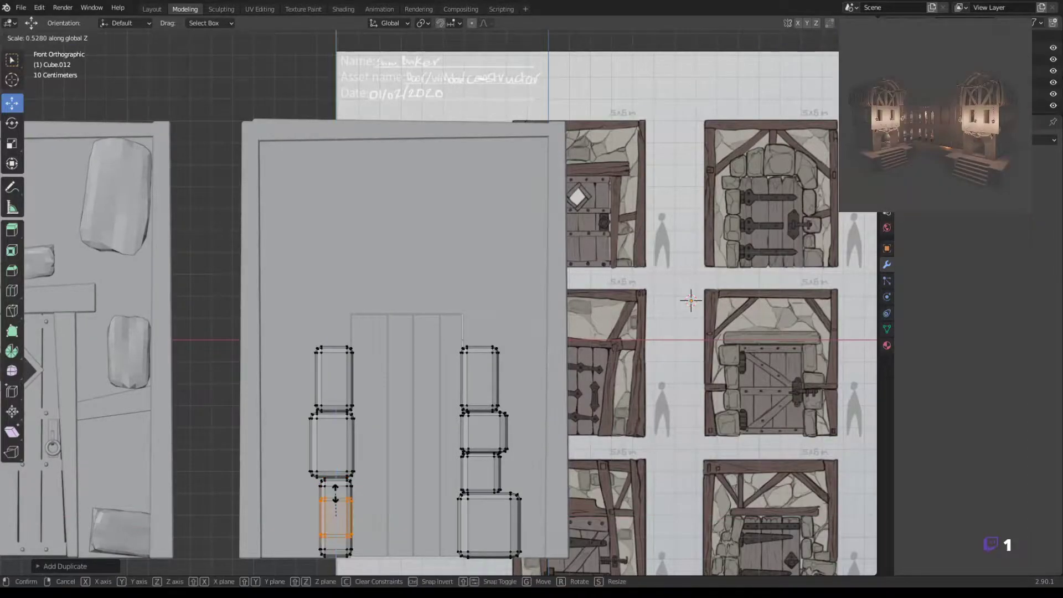
pyautogui.click(332, 306)
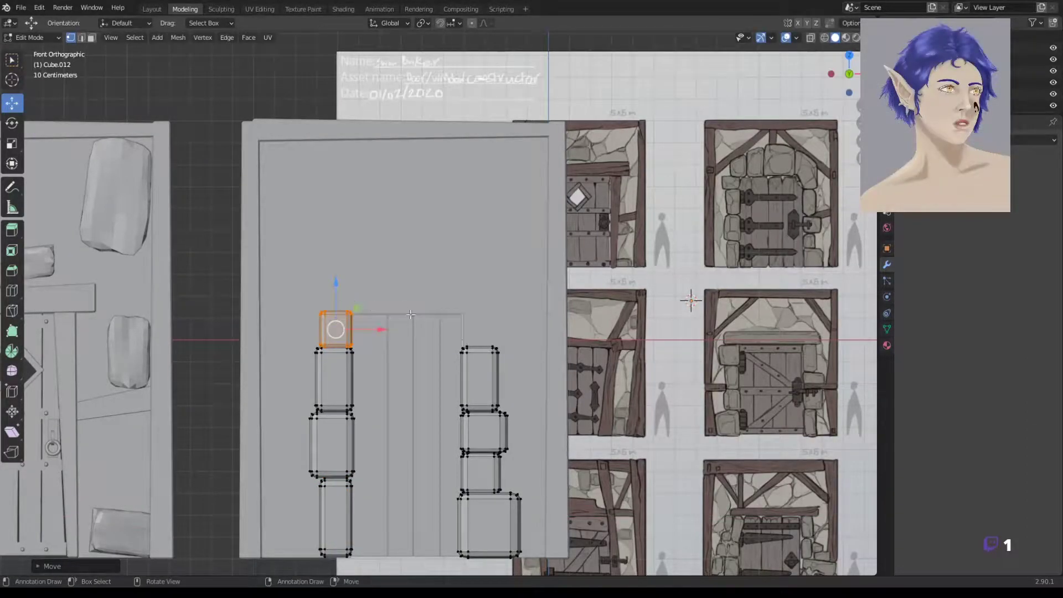
pyautogui.click(350, 268)
pyautogui.click(352, 271)
pyautogui.moveTo(352, 271); pyautogui.dragTo(504, 322, button='middle')
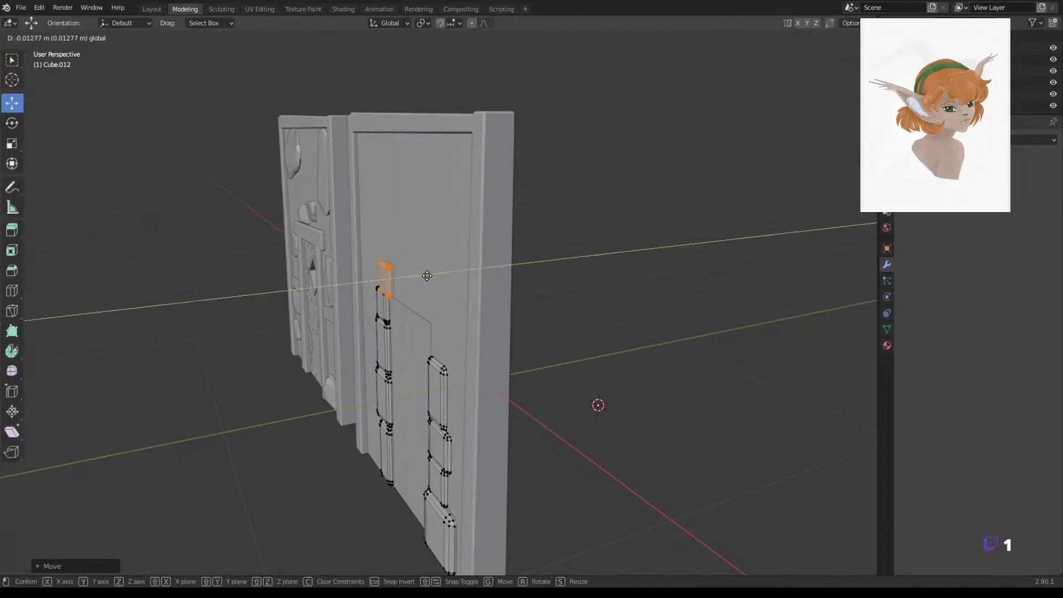
pyautogui.press('KP_1')
pyautogui.hotkey('shift', 'z')
pyautogui.click(367, 278)
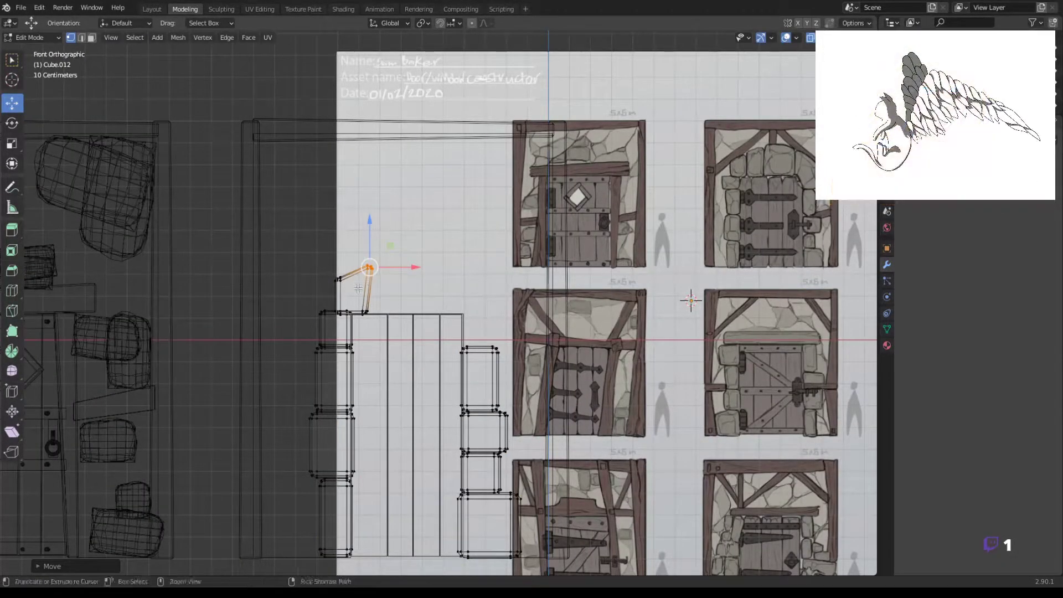
# Slant the top left block by pulling its corner up, then select it
pyautogui.moveTo(363, 285); pyautogui.dragTo(353, 253)
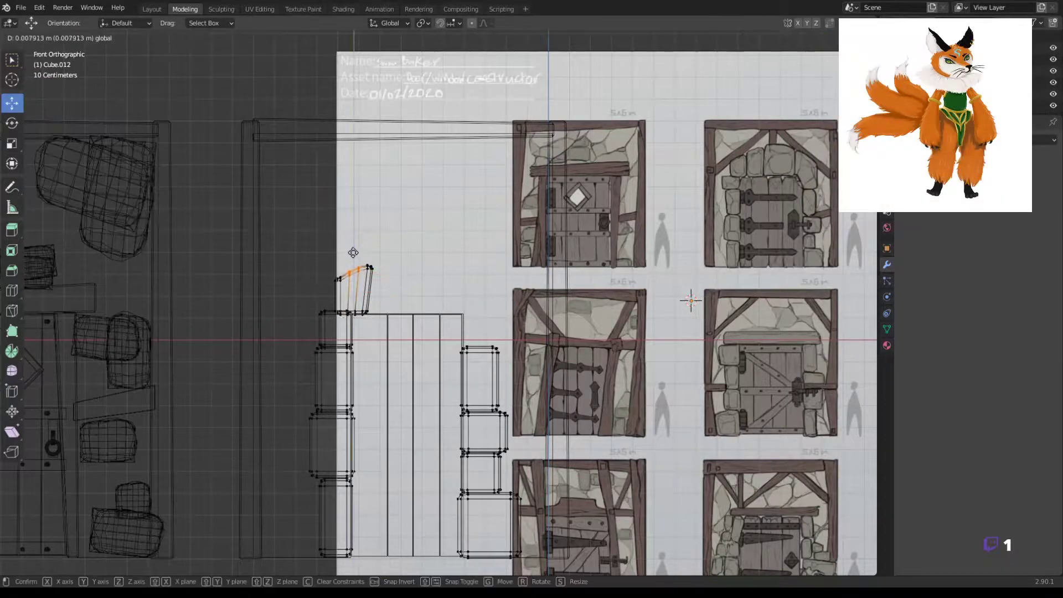
pyautogui.hotkey('shift', 'z')
pyautogui.hotkey('alt', 'a')
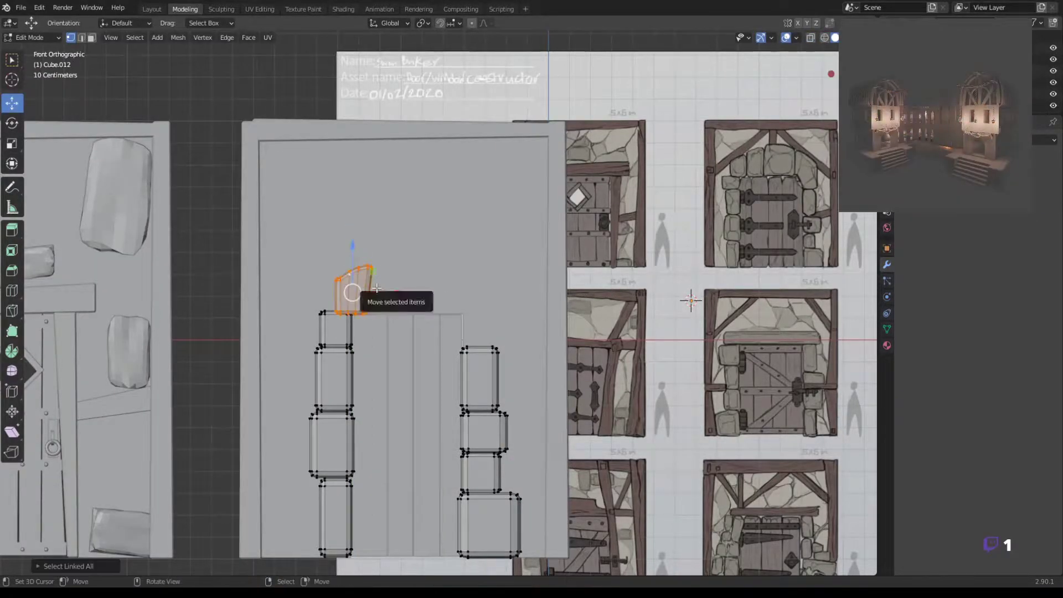
pyautogui.hotkey('shift', 'z')
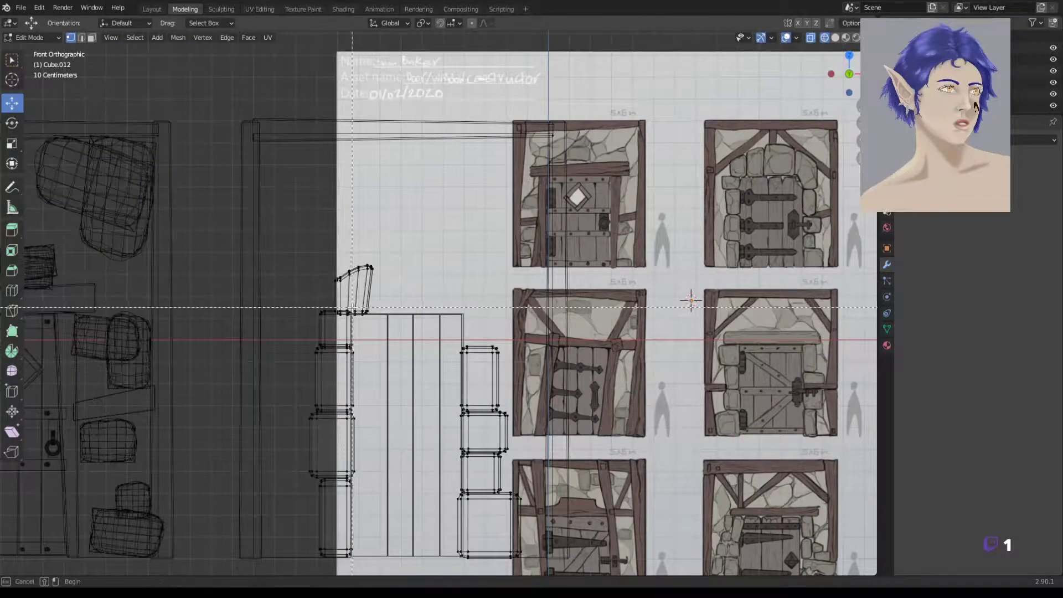
pyautogui.moveTo(352, 307)
pyautogui.mouseDown()
pyautogui.moveTo(374, 263)
pyautogui.moveTo(376, 315)
pyautogui.mouseUp()
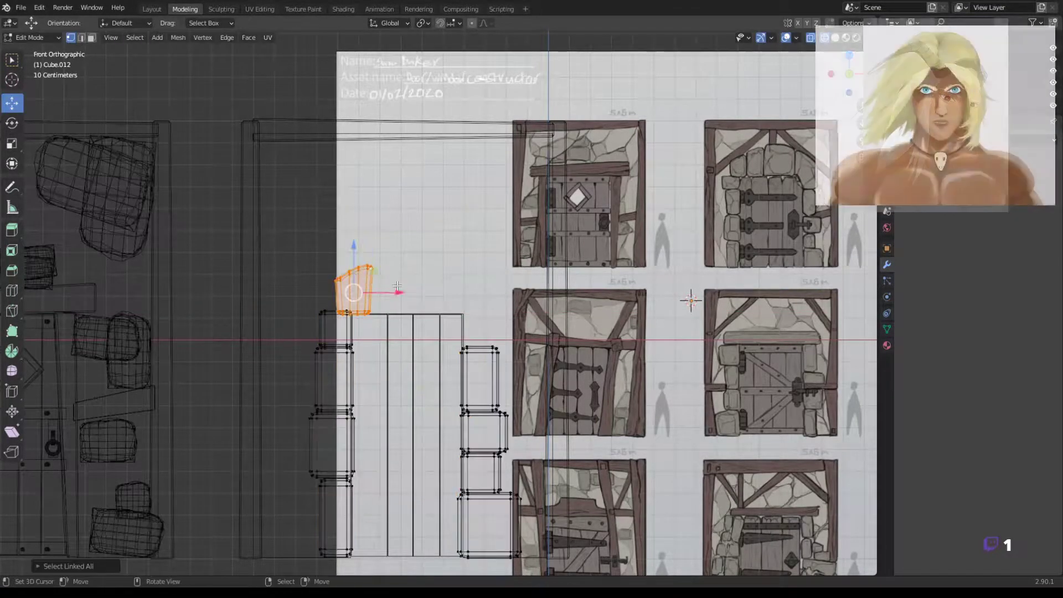
# Copy the slanted block to its right, make it taller, and reshape its corners
pyautogui.press('s')
pyautogui.moveTo(391, 290)
pyautogui.mouseDown()
pyautogui.moveTo(431, 292)
pyautogui.moveTo(390, 306)
pyautogui.mouseUp()
pyautogui.press('s')
pyautogui.press('z')
pyautogui.click(396, 258)
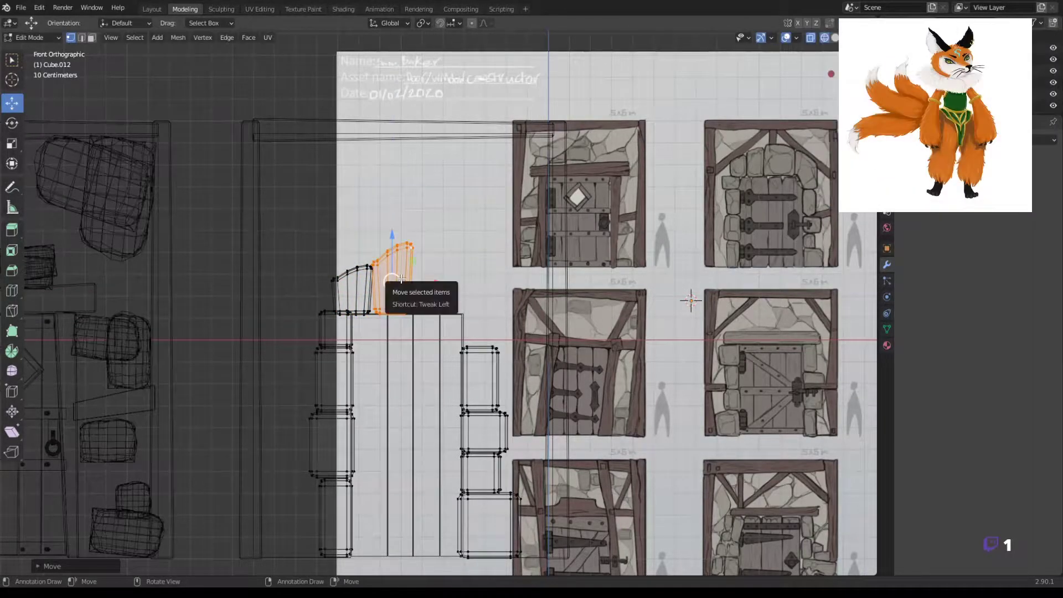
pyautogui.moveTo(432, 264); pyautogui.dragTo(433, 264)
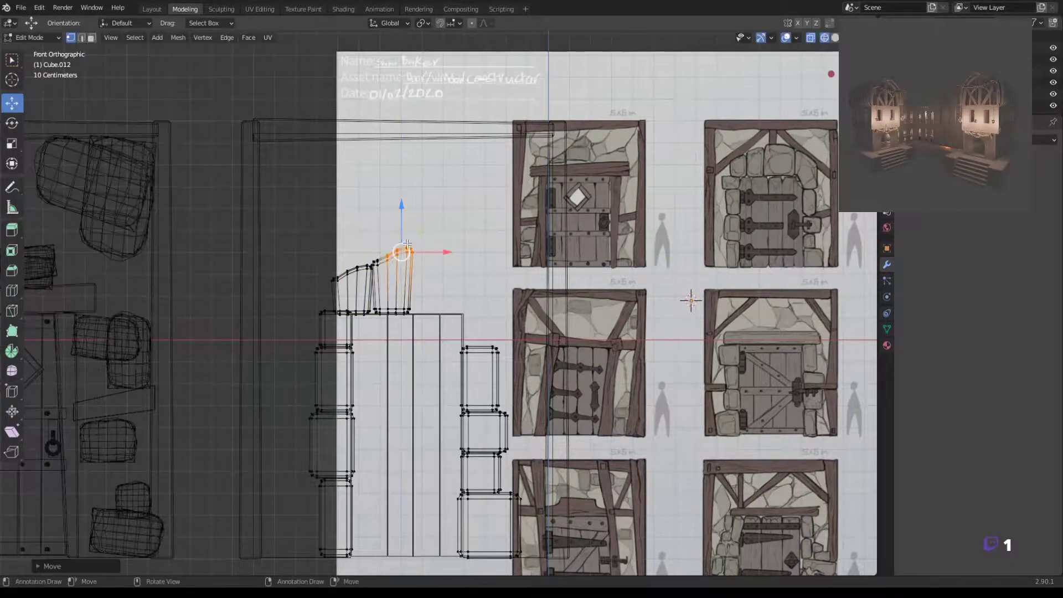
pyautogui.click(388, 312)
pyautogui.moveTo(415, 311)
pyautogui.mouseDown()
pyautogui.moveTo(398, 311)
pyautogui.moveTo(449, 284)
pyautogui.mouseUp()
pyautogui.hotkey('alt', 'a')
pyautogui.click(452, 285)
pyautogui.hotkey('alt', 'a')
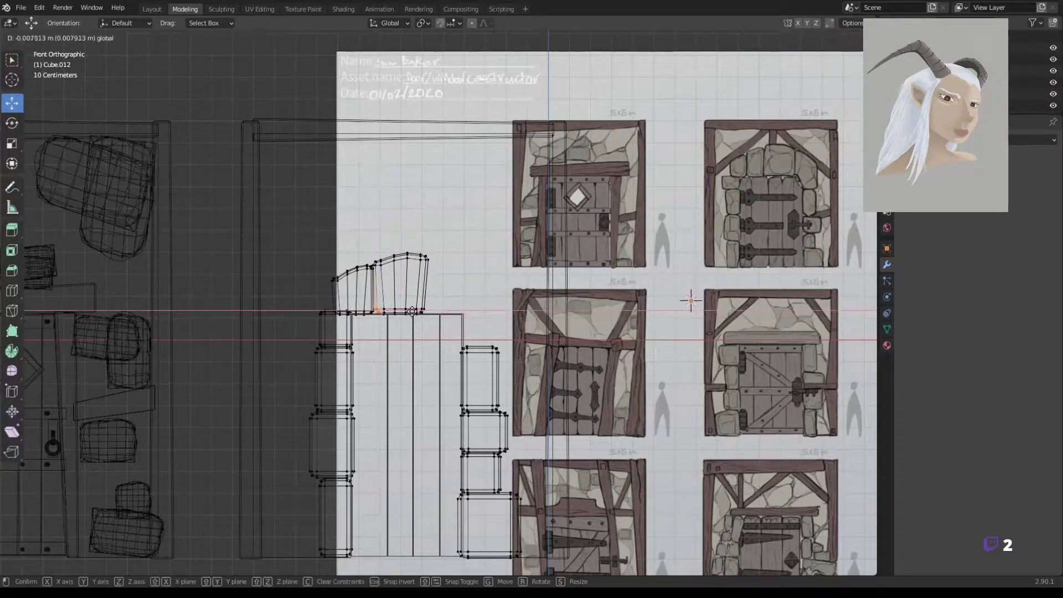
# Duplicate the arch piece, narrow its width, and tilt it to follow the arch
pyautogui.hotkey('shift', 'd')
pyautogui.rightClick(409, 259)
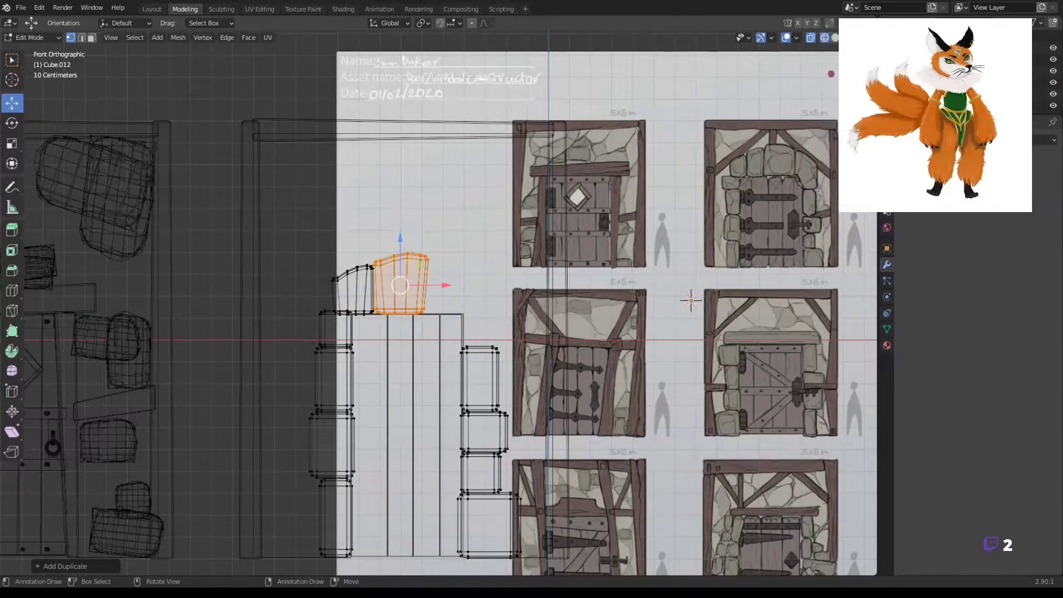
pyautogui.press('s')
pyautogui.press('x')
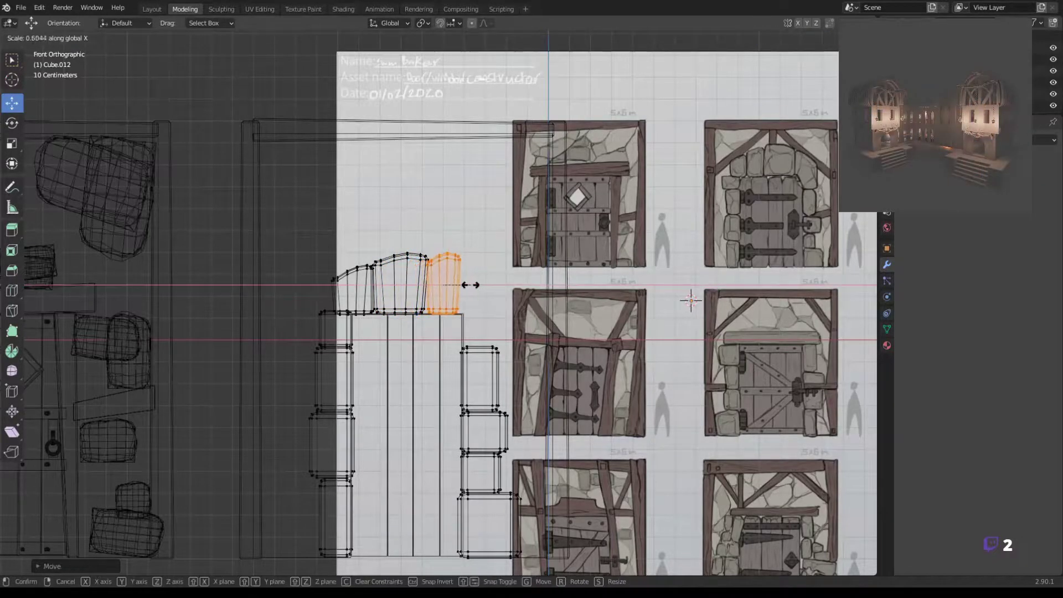
pyautogui.click(475, 283)
pyautogui.press('KP_7')
pyautogui.press('KP_1')
pyautogui.press('r')
pyautogui.click(446, 288)
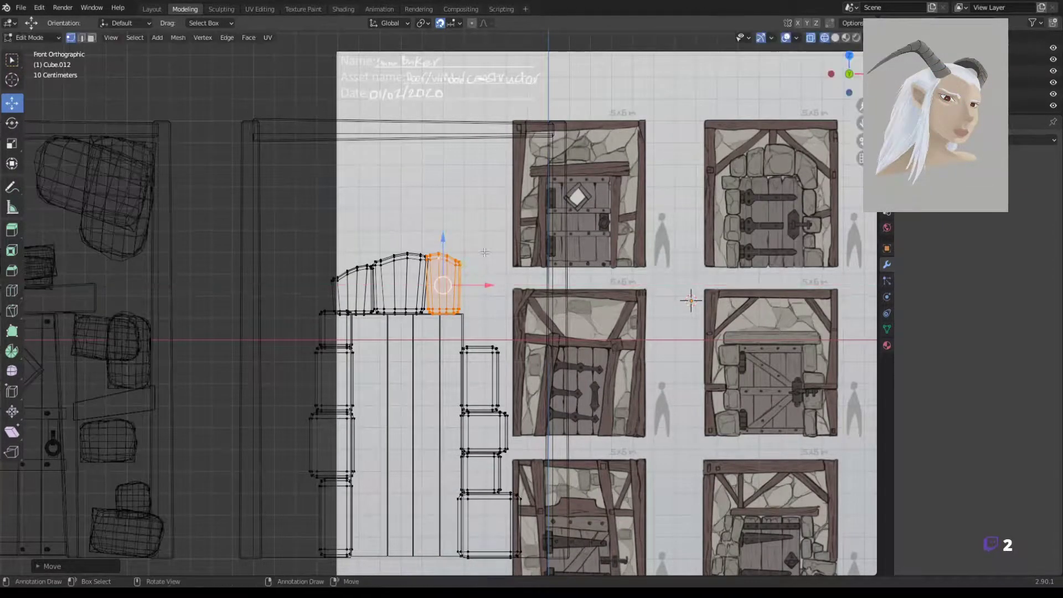
# Nudge a corner point of the tilted piece and select the arch's right-edge points
pyautogui.hotkey('shift', 'Tab')
pyautogui.press('a')
pyautogui.click(434, 311)
pyautogui.moveTo(467, 311); pyautogui.dragTo(465, 310)
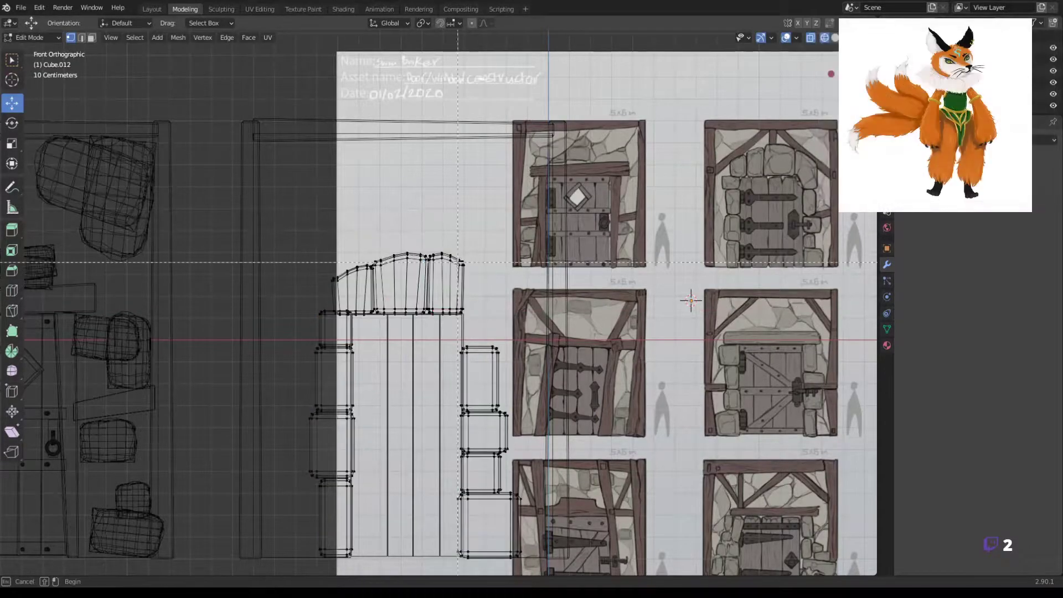
pyautogui.moveTo(453, 258); pyautogui.dragTo(481, 324)
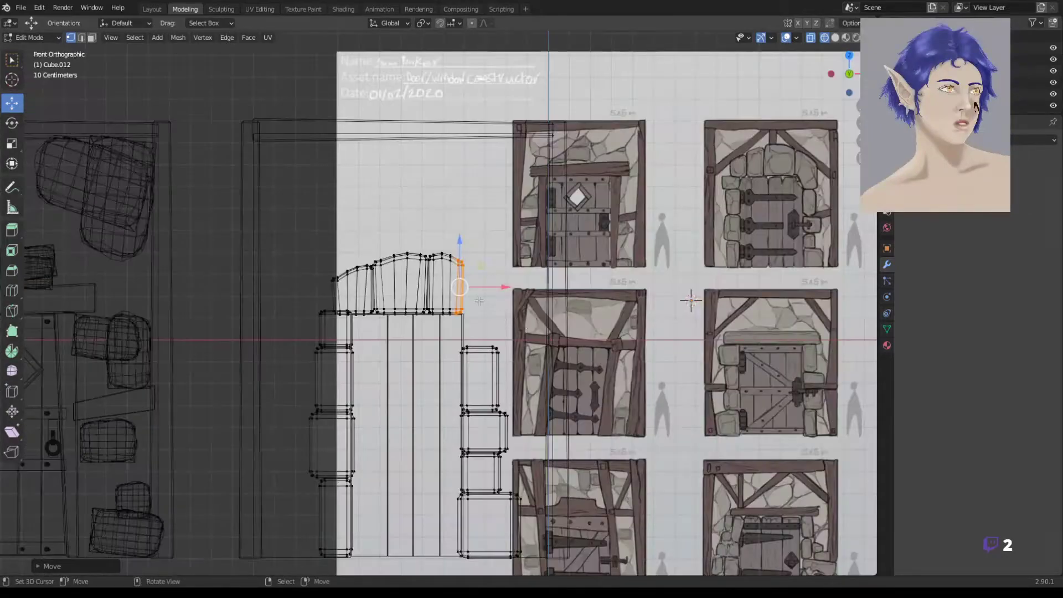
# Delete the right arch end vertices and add a cube scaled 0.1 at the arch top
pyautogui.moveTo(429, 244); pyautogui.dragTo(475, 323)
pyautogui.press('x')
pyautogui.click(439, 296)
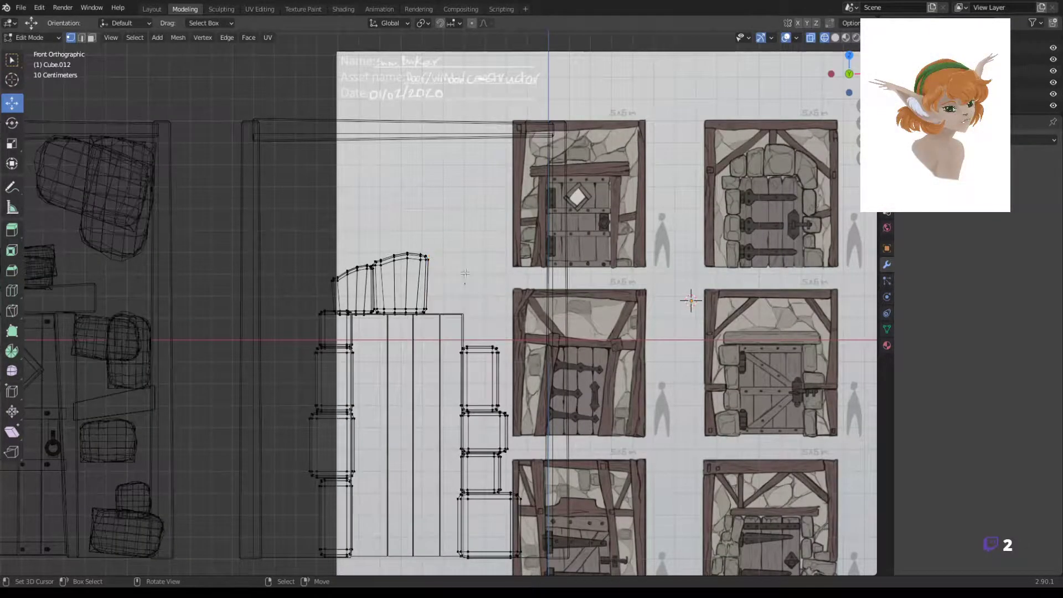
pyautogui.keyDown('shift'); pyautogui.rightClick(465, 272); pyautogui.keyUp('shift')
pyautogui.hotkey('shift', 'a')
pyautogui.click(450, 218)
pyautogui.write('s0.1')
pyautogui.press('Return')
pyautogui.press('g')
pyautogui.click(451, 243)
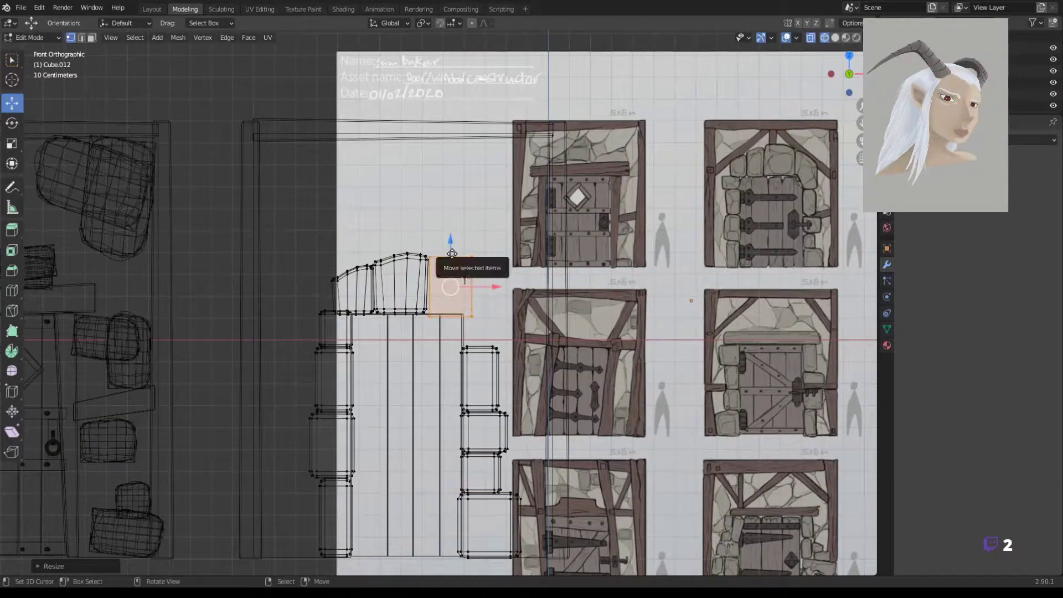
pyautogui.moveTo(451, 246); pyautogui.dragTo(451, 316)
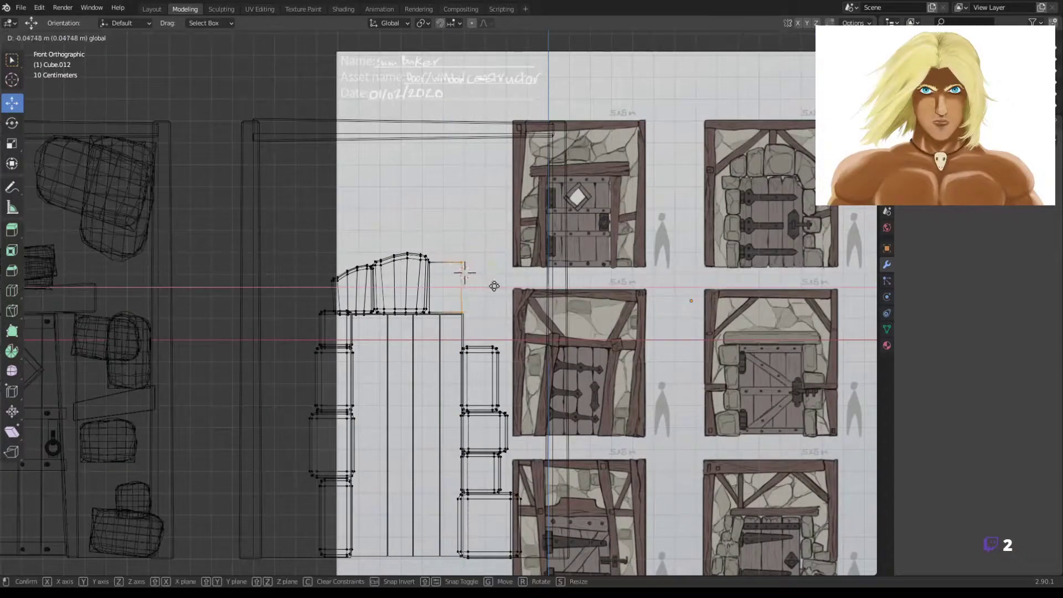
# Extrude and rotate the cube's end into a curved corner, then bevel it
pyautogui.press('e')
pyautogui.press('r')
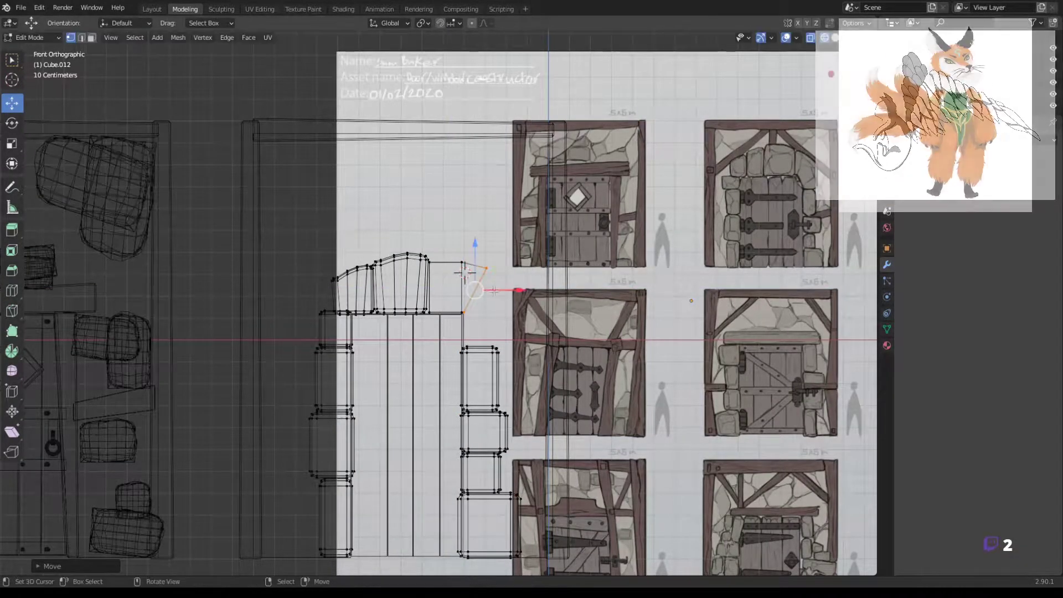
pyautogui.click(501, 302)
pyautogui.click(507, 305)
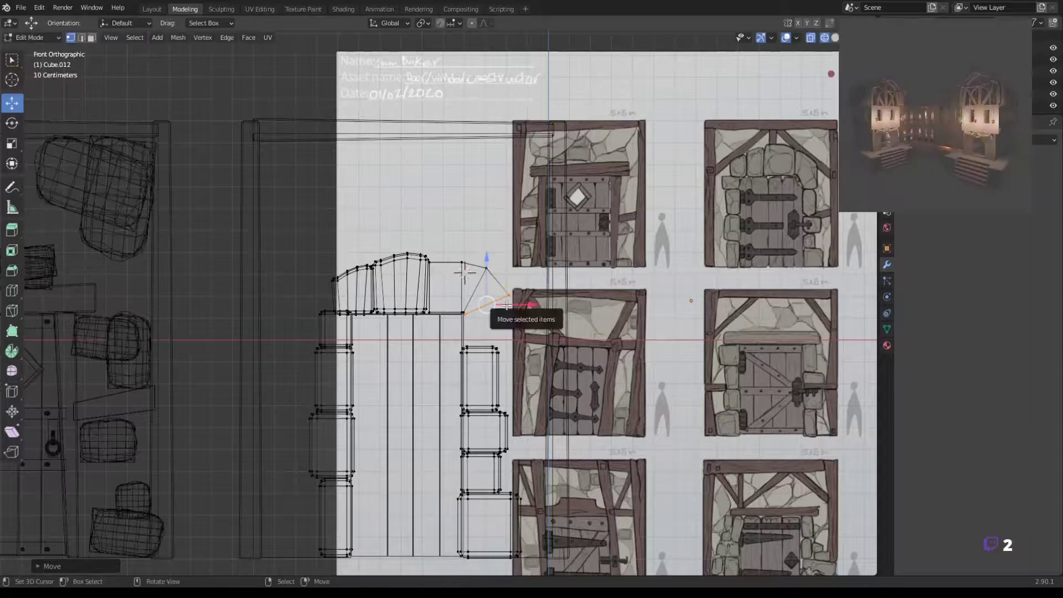
pyautogui.click(500, 319)
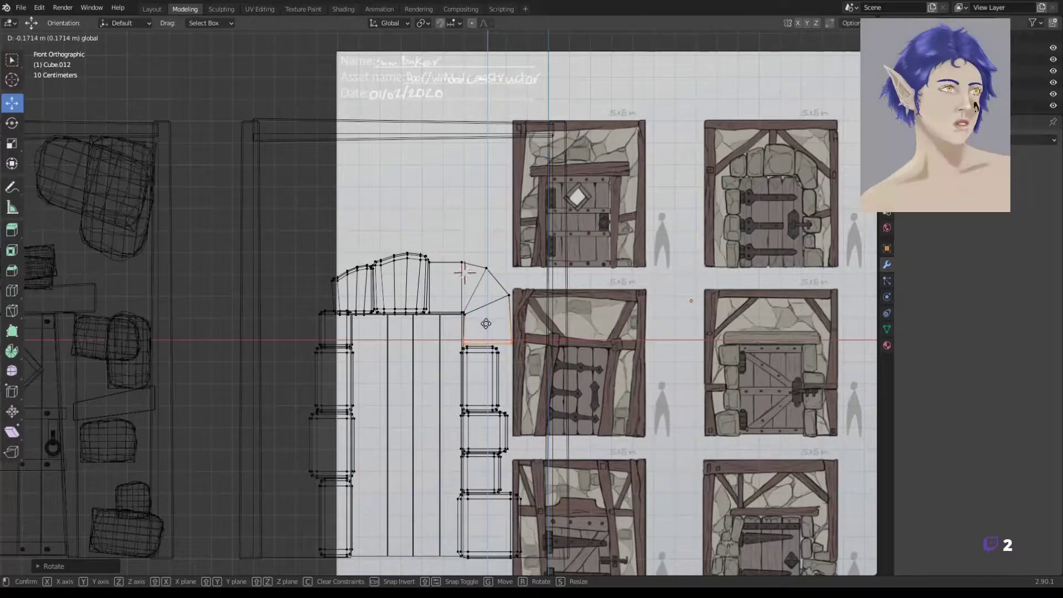
pyautogui.hotkey('ctrl', 'b')
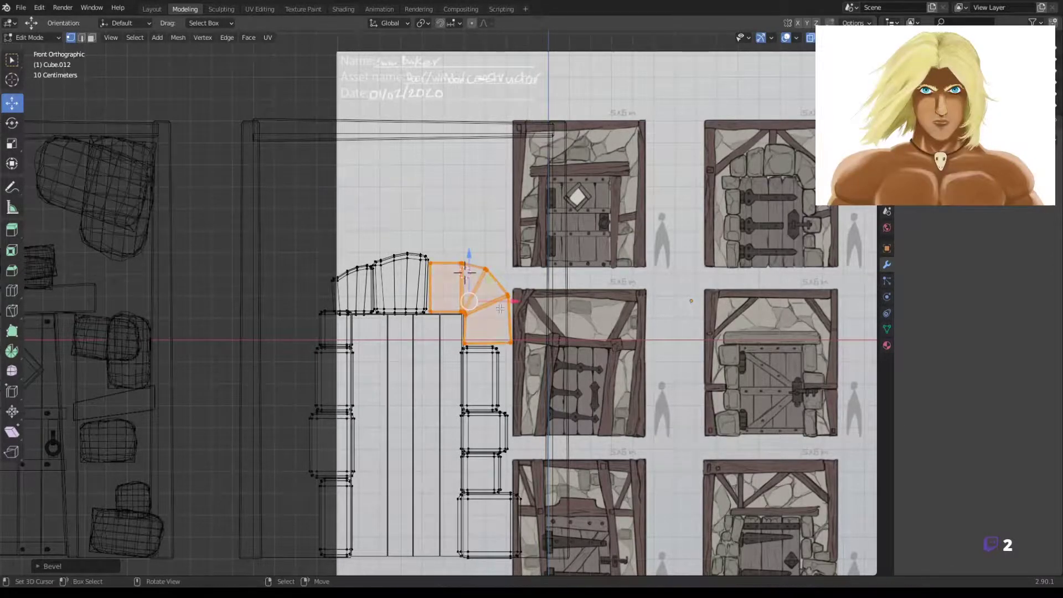
# Move the curved corner stone along Y and shift its vertical edge right
pyautogui.hotkey('ctrl', 'l')
pyautogui.moveTo(500, 308)
pyautogui.mouseDown(button='middle')
pyautogui.moveTo(487, 308)
pyautogui.moveTo(590, 396)
pyautogui.moveTo(579, 311)
pyautogui.mouseUp(button='middle')
pyautogui.press('g')
pyautogui.press('y')
pyautogui.click(455, 299)
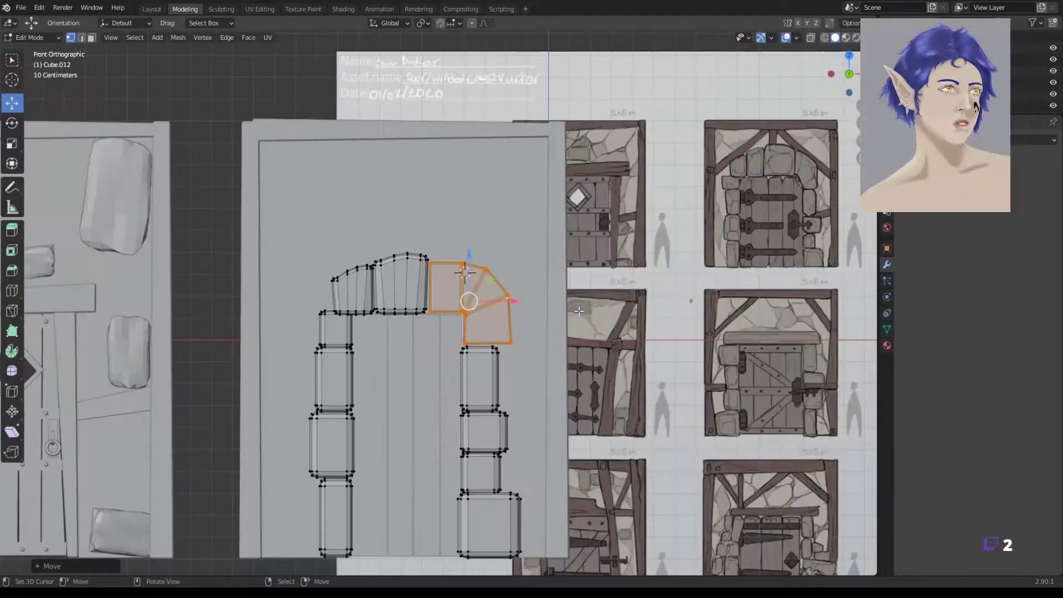
pyautogui.scroll(3, 567, 320)
pyautogui.hotkey('shift', 'z')
pyautogui.hotkey('alt', 'a')
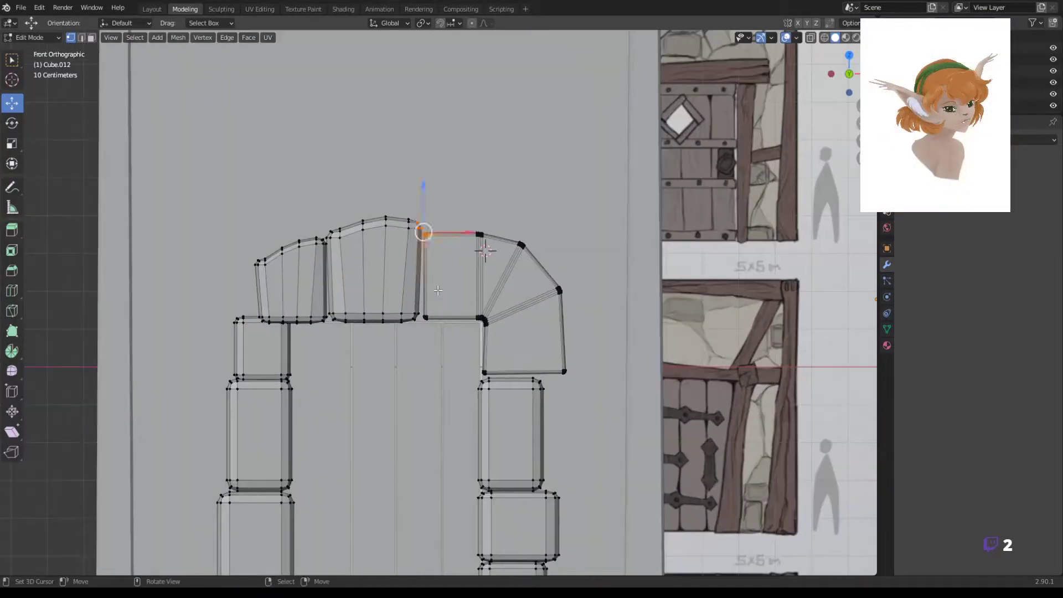
pyautogui.moveTo(455, 213); pyautogui.dragTo(425, 320)
pyautogui.moveTo(469, 275); pyautogui.dragTo(506, 279)
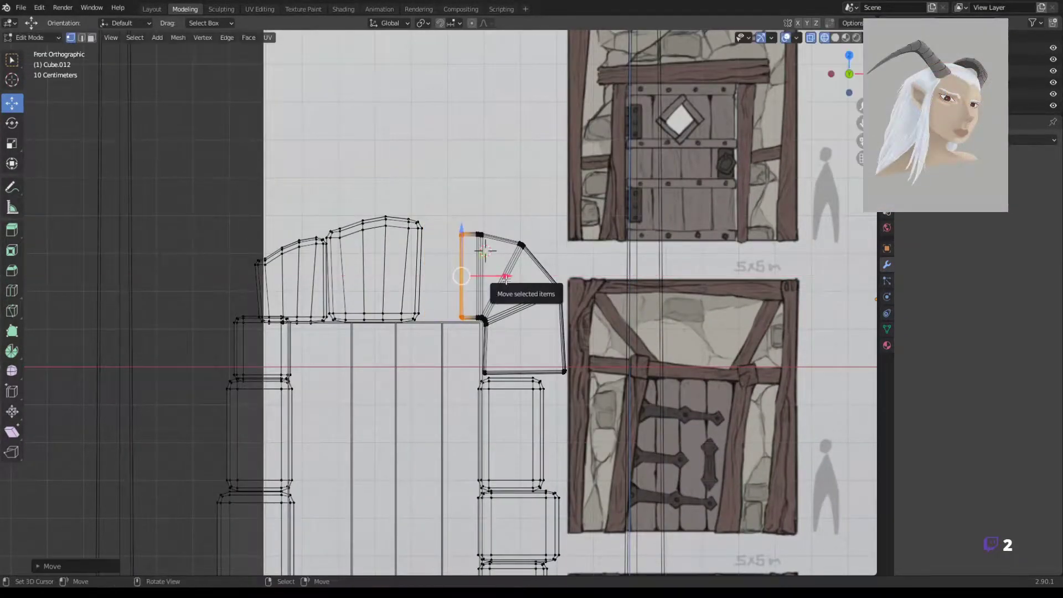
# Copy a left pillar block into the arch-top gap and resize its width and height
pyautogui.click(242, 367)
pyautogui.hotkey('ctrl', 'l')
pyautogui.hotkey('shift', 'd')
pyautogui.click(437, 299)
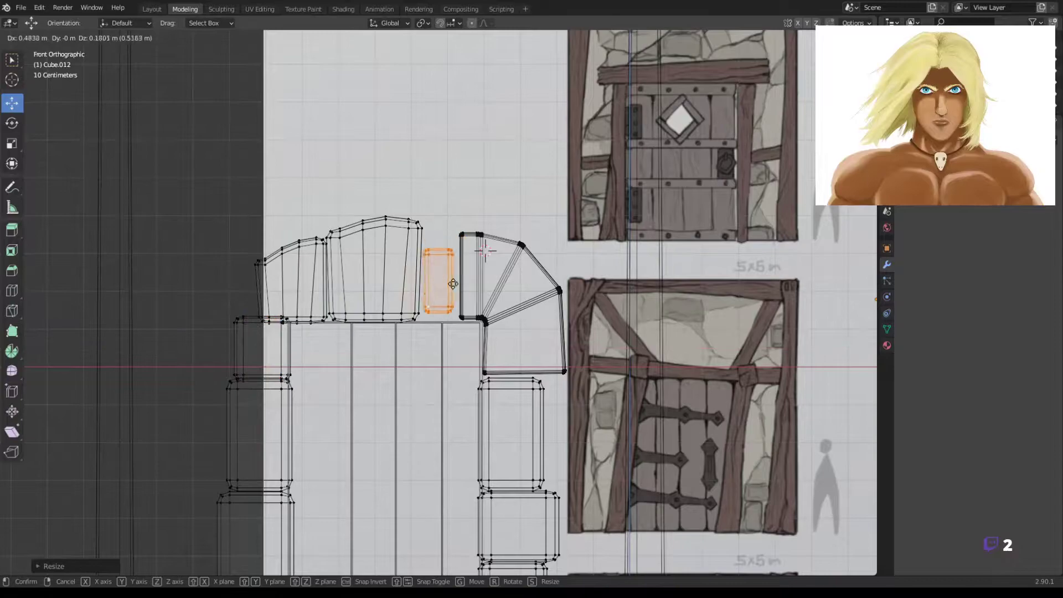
pyautogui.press('s')
pyautogui.press('x')
pyautogui.click(484, 281)
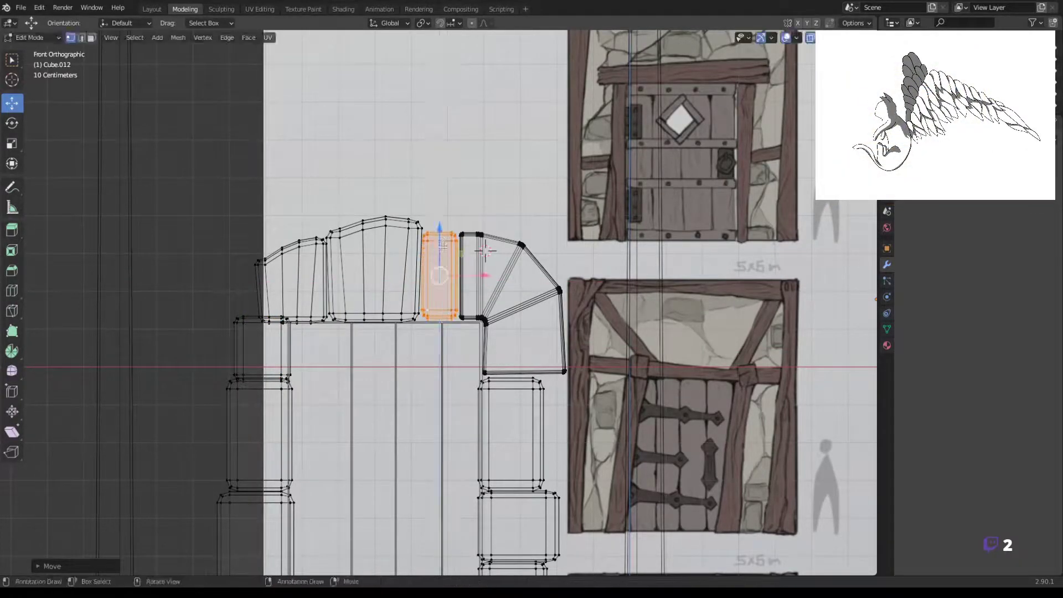
pyautogui.press('s')
pyautogui.press('z')
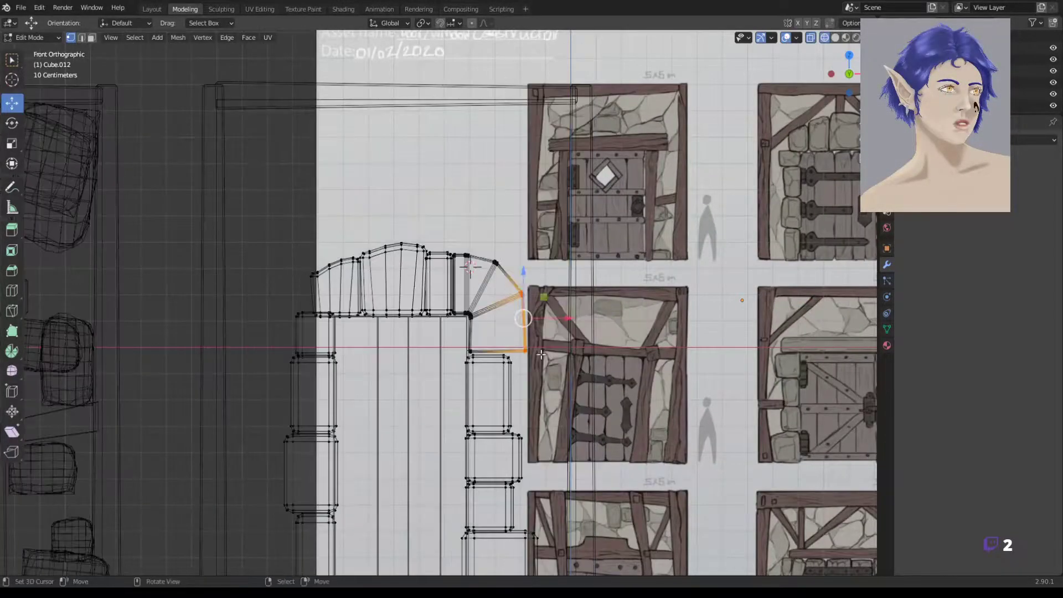
# Nudge the corner vertices, add a loop cut, and push the lower arch pieces back
pyautogui.moveTo(518, 331); pyautogui.dragTo(507, 331)
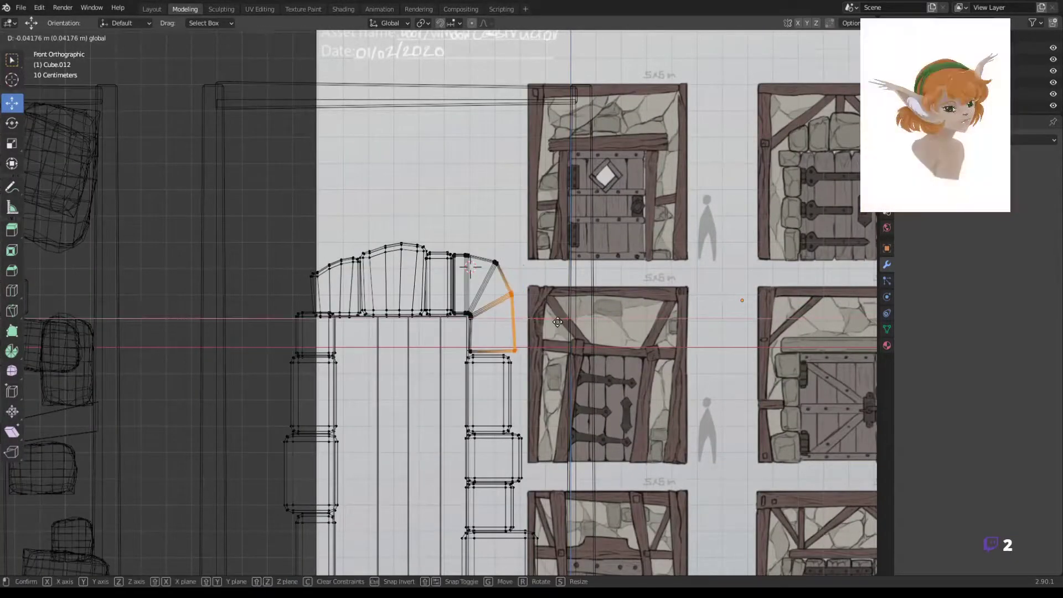
pyautogui.hotkey('ctrl', 'r')
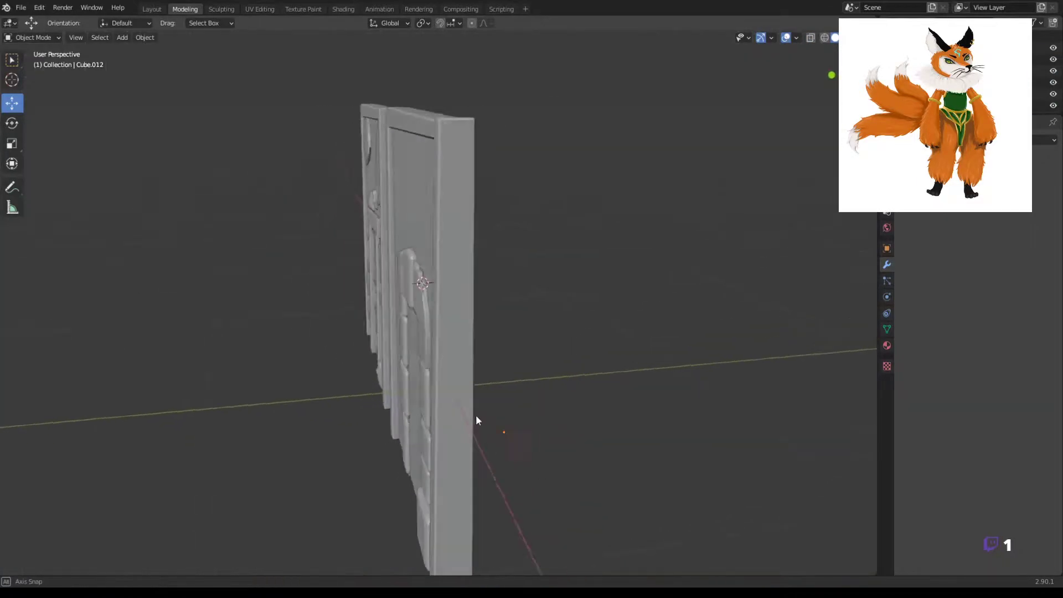
pyautogui.press('Tab')
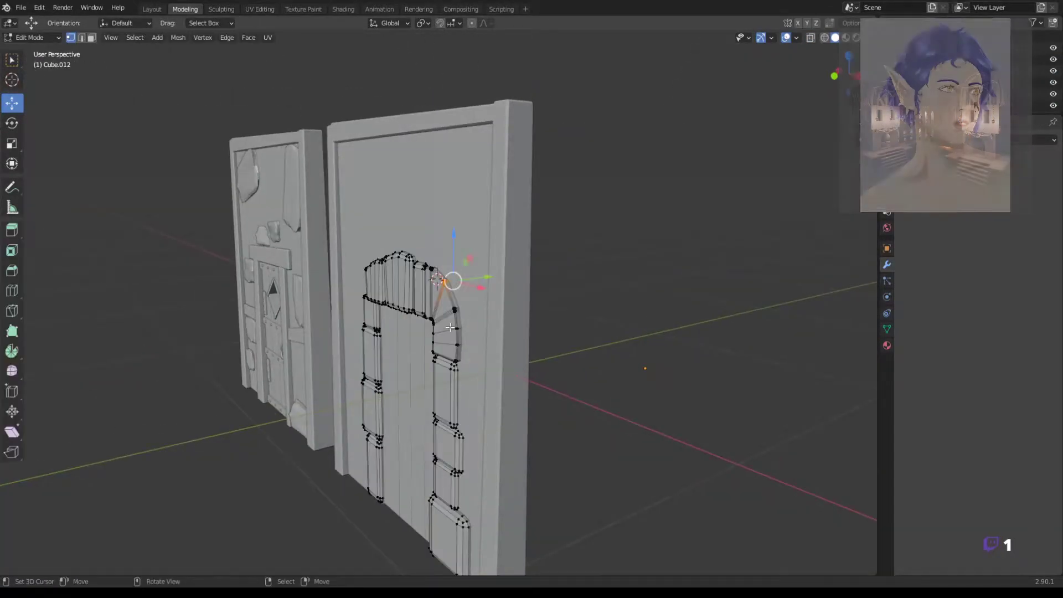
pyautogui.press('KP_3')
pyautogui.hotkey('alt', 'z')
pyautogui.press('l')
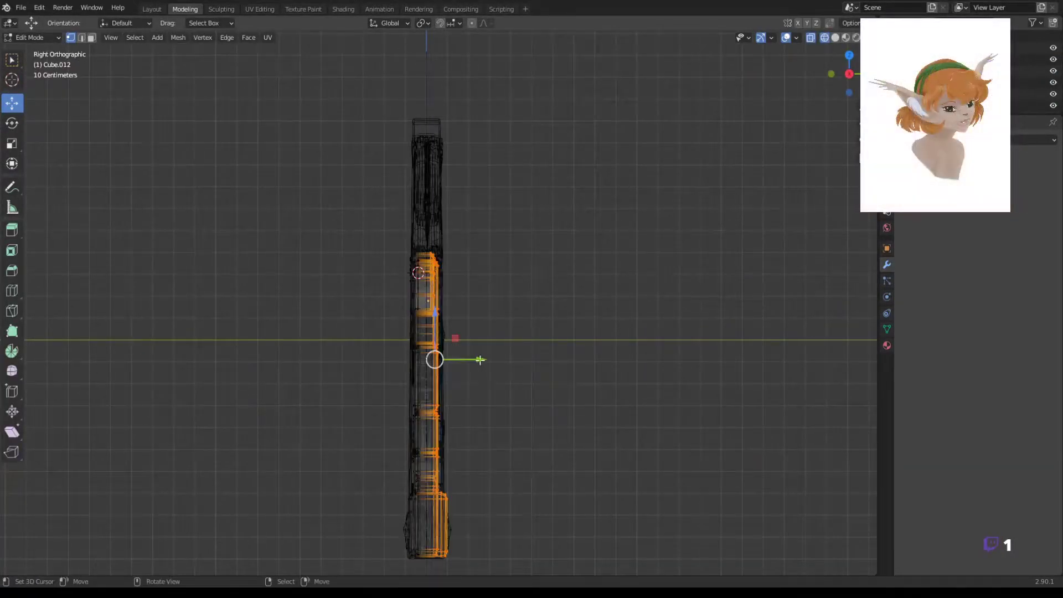
pyautogui.moveTo(470, 359); pyautogui.dragTo(463, 355)
pyautogui.hotkey('alt', 'z')
pyautogui.moveTo(463, 356)
pyautogui.mouseDown(button='middle')
pyautogui.moveTo(611, 384)
pyautogui.moveTo(431, 354)
pyautogui.moveTo(345, 469)
pyautogui.moveTo(443, 360)
pyautogui.moveTo(443, 261)
pyautogui.moveTo(398, 309)
pyautogui.moveTo(483, 291)
pyautogui.mouseUp(button='middle')
# Move the arch pillars in depth using a wireframe side view, then select the upper arch piece
pyautogui.press('g')
pyautogui.press('z')
pyautogui.click(413, 342)
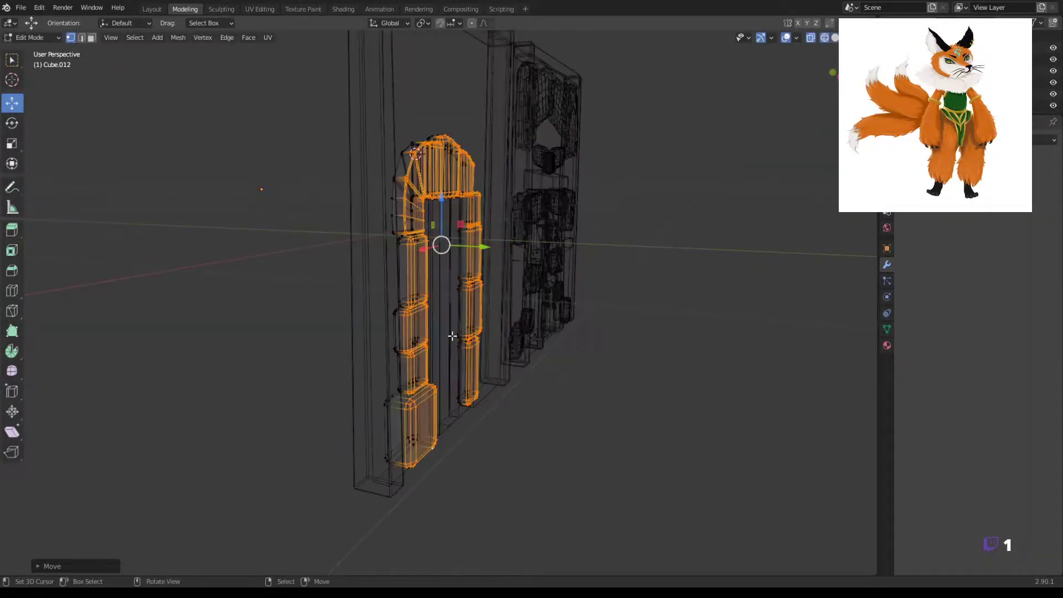
pyautogui.press('KP_3')
pyautogui.hotkey('shift', 'z')
pyautogui.moveTo(441, 458); pyautogui.dragTo(458, 321, button='middle')
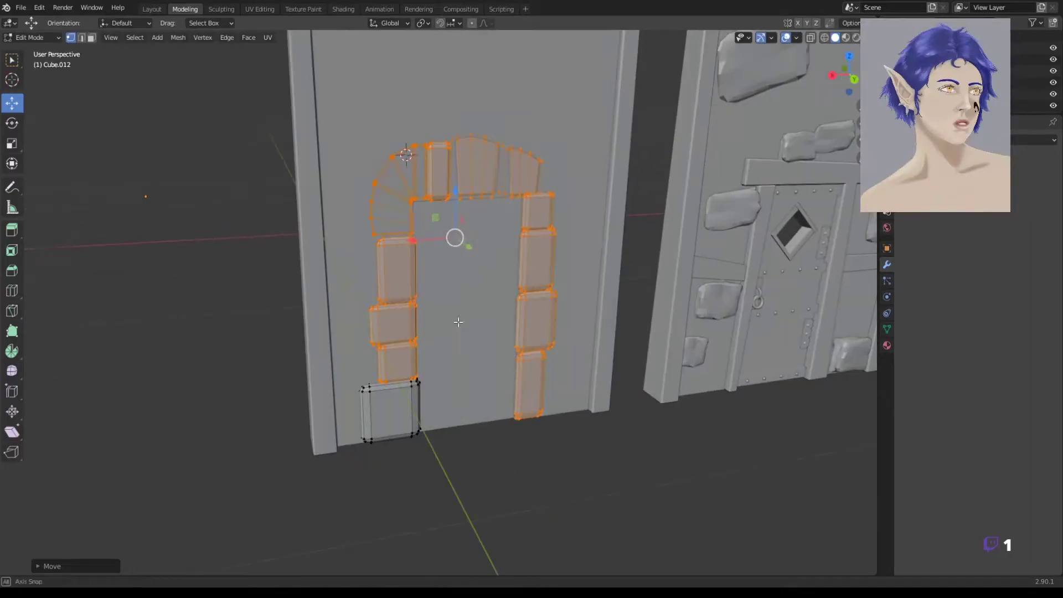
pyautogui.click(443, 177)
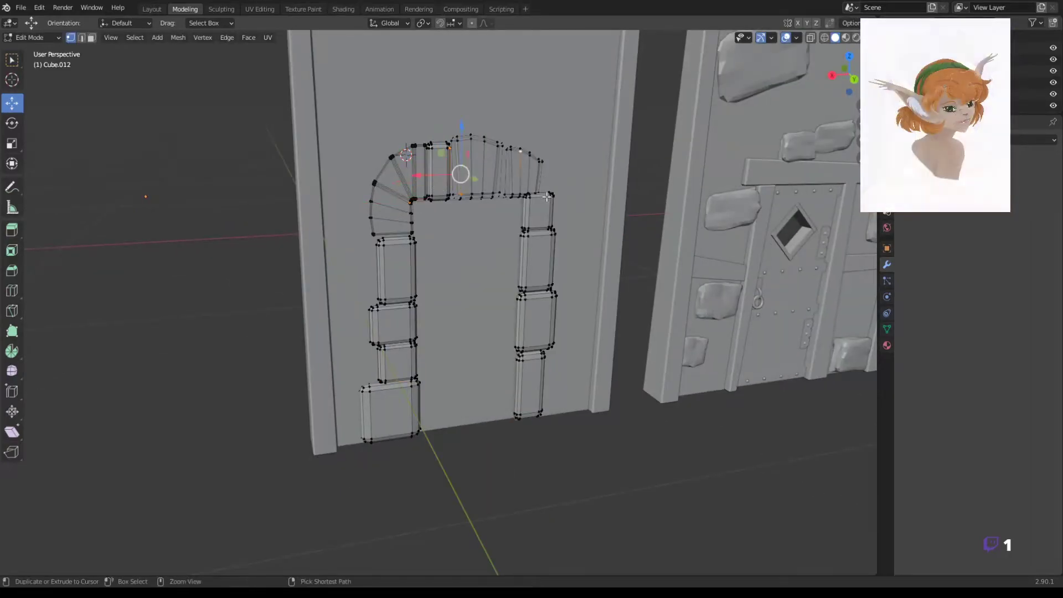
pyautogui.hotkey('ctrl', 'l')
# Align the upper arch stones' depth, leave Edit Mode, and return to the front view
pyautogui.press('KP_3')
pyautogui.hotkey('shift', 'z')
pyautogui.press('b')
pyautogui.hotkey('shift', 'z')
pyautogui.moveTo(496, 186)
pyautogui.mouseDown(button='middle')
pyautogui.moveTo(391, 258)
pyautogui.moveTo(601, 334)
pyautogui.mouseUp(button='middle')
pyautogui.press('Tab')
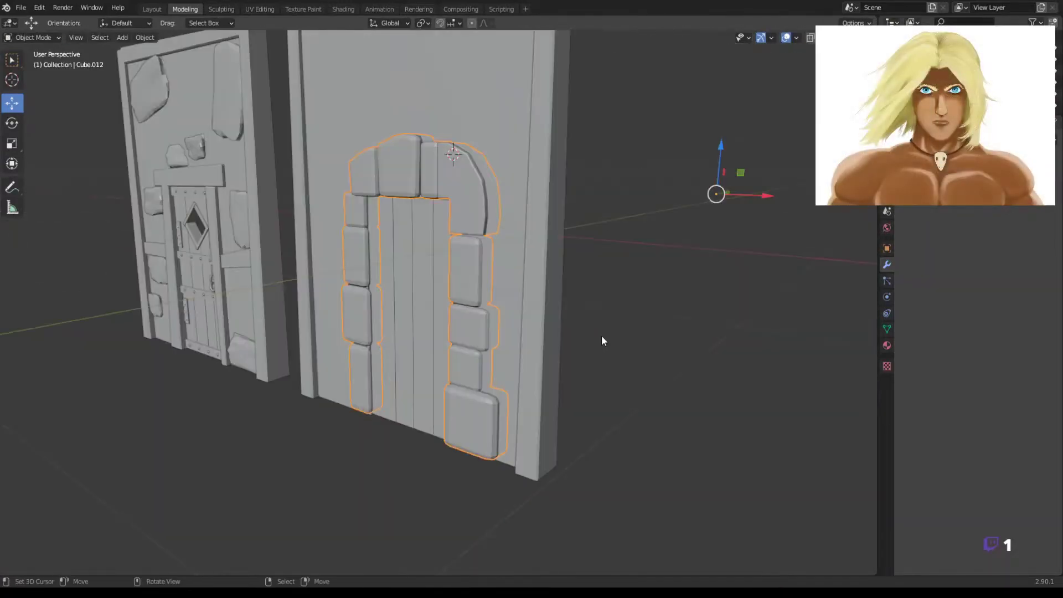
pyautogui.press('KP_1')
pyautogui.scroll(-5, 608, 346)
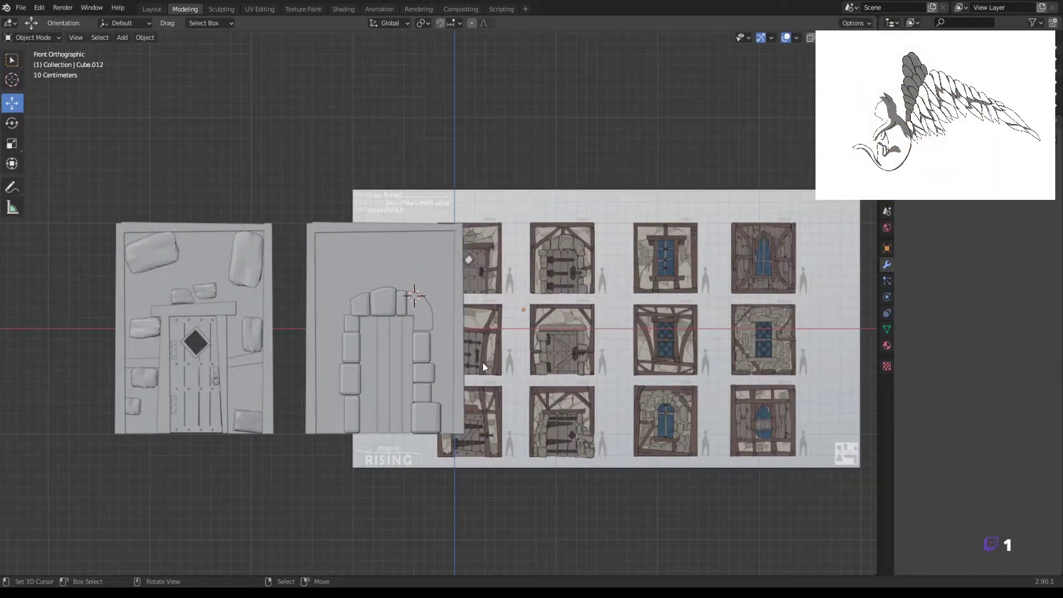
pyautogui.scroll(2, 299, 394)
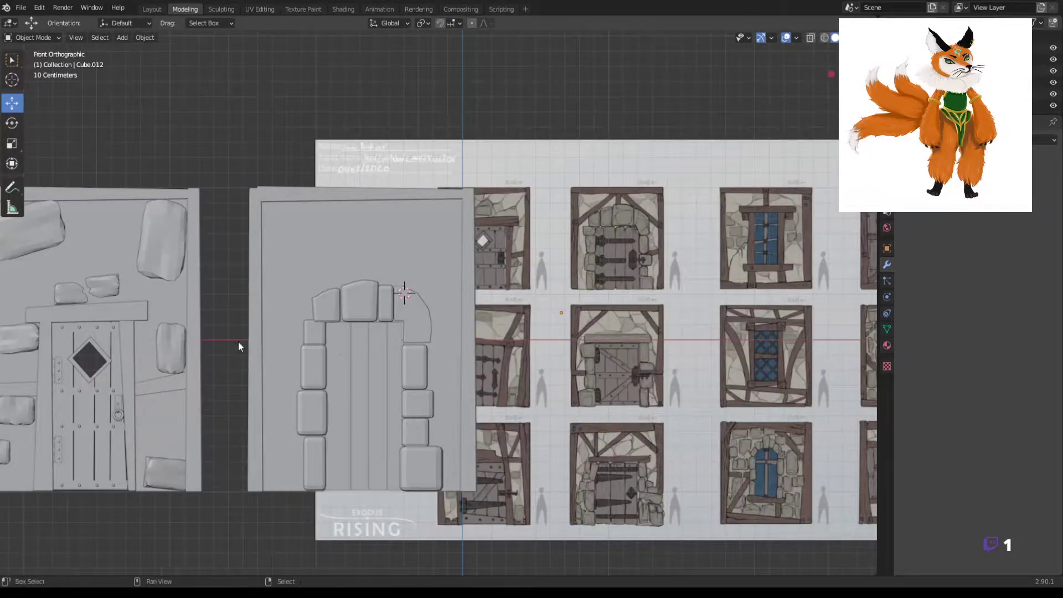
# Add a new cube in front view and scale it down into a thin plank strip
pyautogui.moveTo(238, 341); pyautogui.dragTo(171, 264, button='middle')
pyautogui.click(171, 263)
pyautogui.moveTo(221, 302); pyautogui.dragTo(553, 399, button='middle')
pyautogui.press('KP_1')
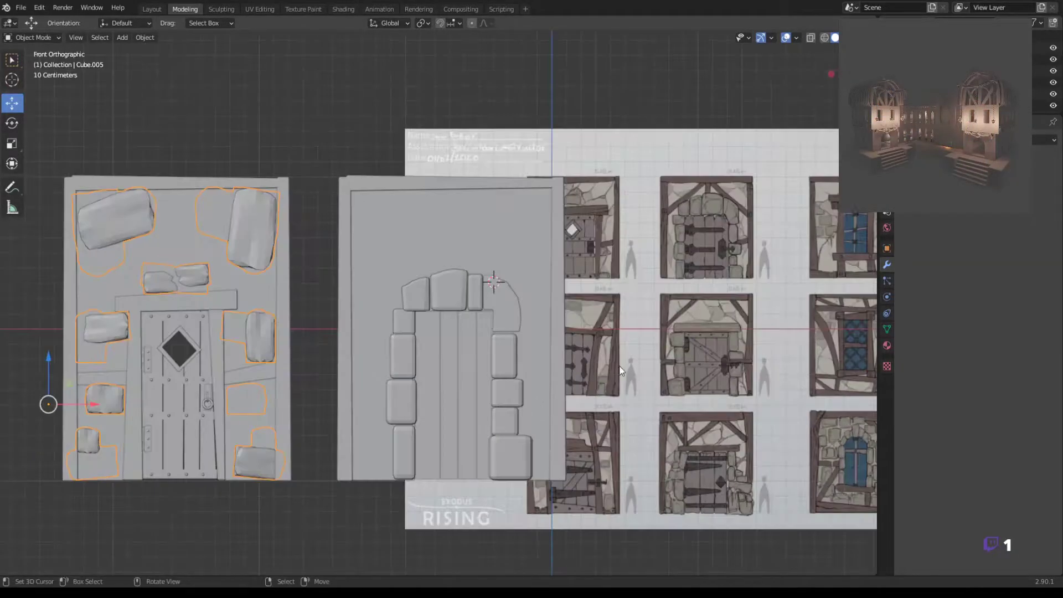
pyautogui.hotkey('shift', 'a')
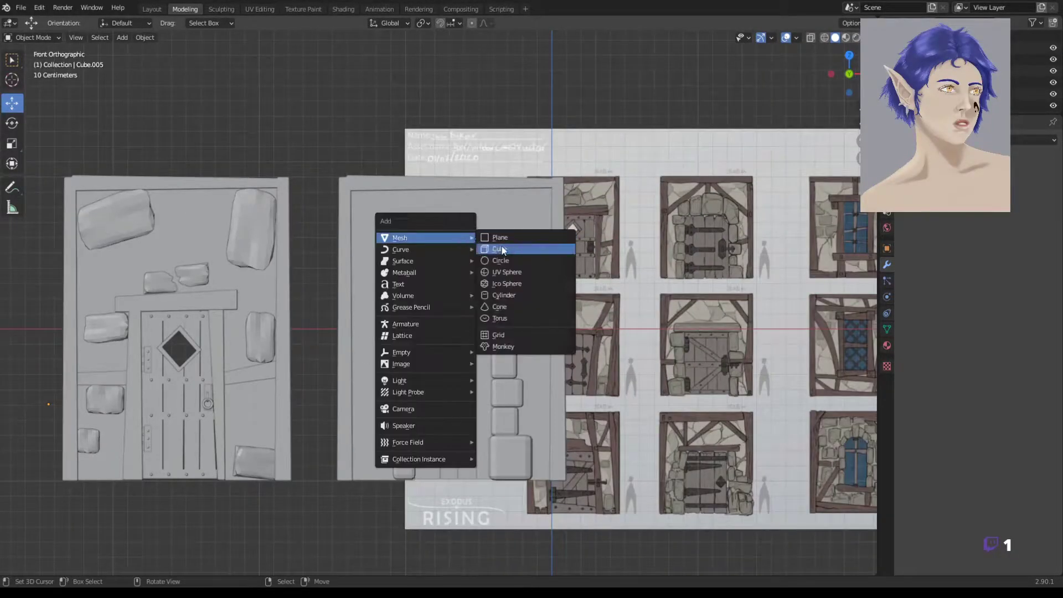
pyautogui.click(510, 251)
pyautogui.press('Tab')
pyautogui.press('s')
pyautogui.press('s')
pyautogui.click(476, 243)
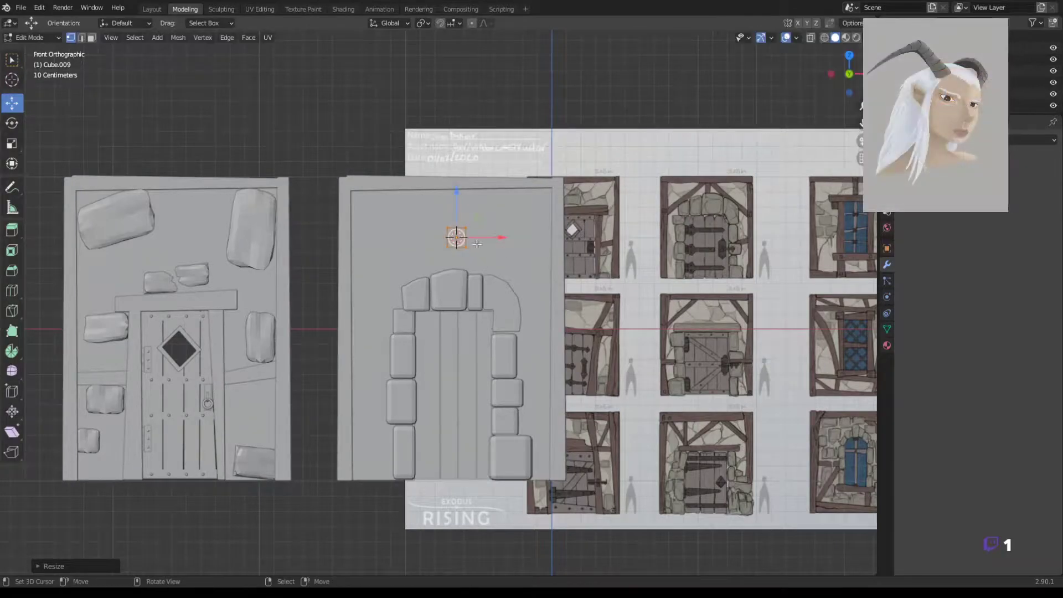
# Raise the plank strip vertically above the arch and adjust its depth
pyautogui.press('g')
pyautogui.press('z')
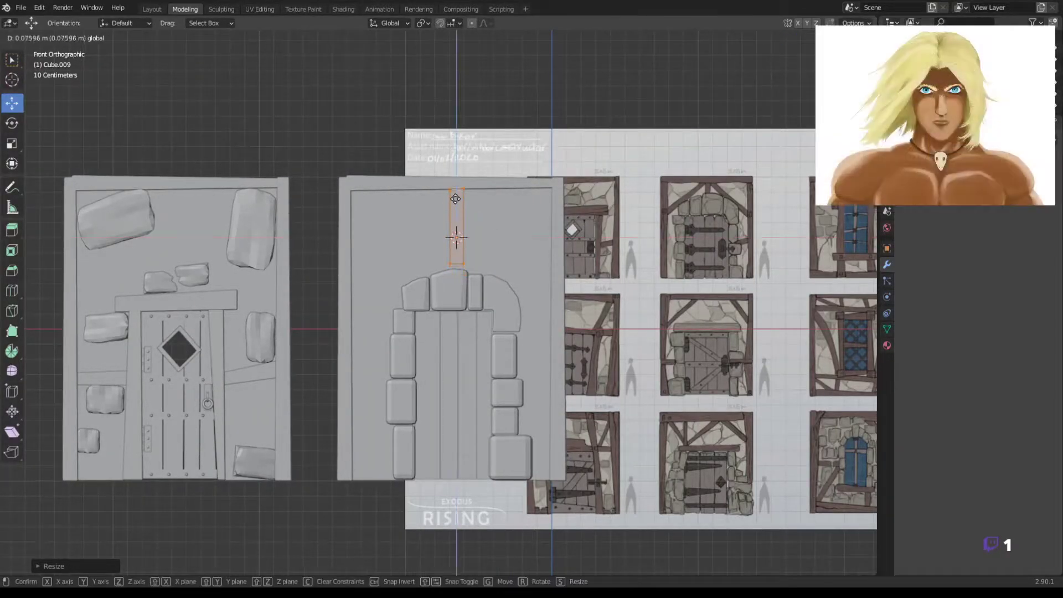
pyautogui.click(457, 205)
pyautogui.press('g')
pyautogui.press('y')
pyautogui.moveTo(457, 205)
pyautogui.mouseDown(button='middle')
pyautogui.moveTo(480, 234)
pyautogui.moveTo(486, 157)
pyautogui.mouseUp(button='middle')
pyautogui.scroll(4, 485, 157)
pyautogui.moveTo(448, 110); pyautogui.dragTo(62, 164, button='middle')
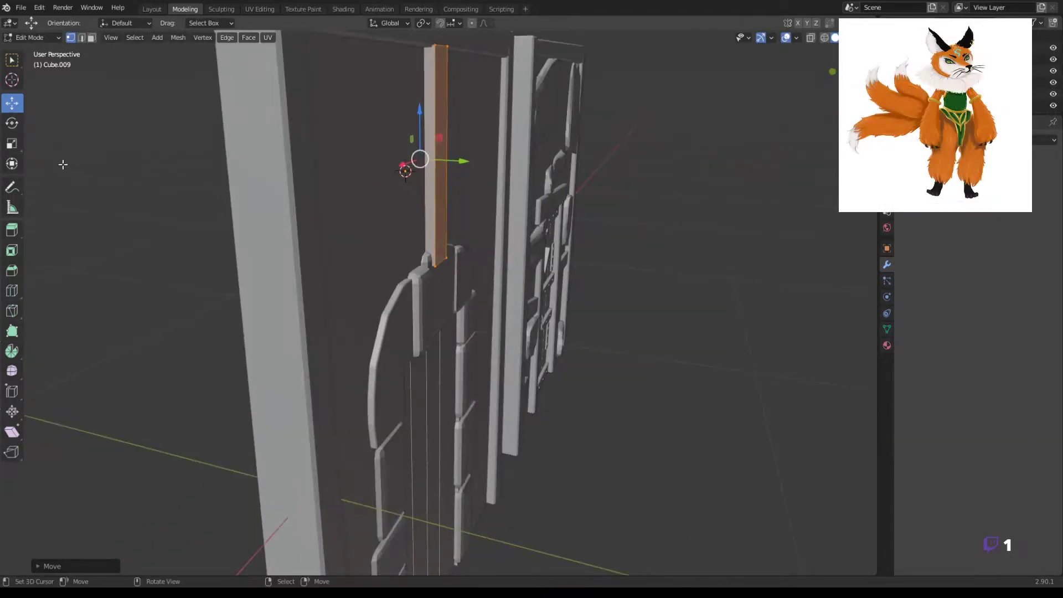
pyautogui.press('KP_1')
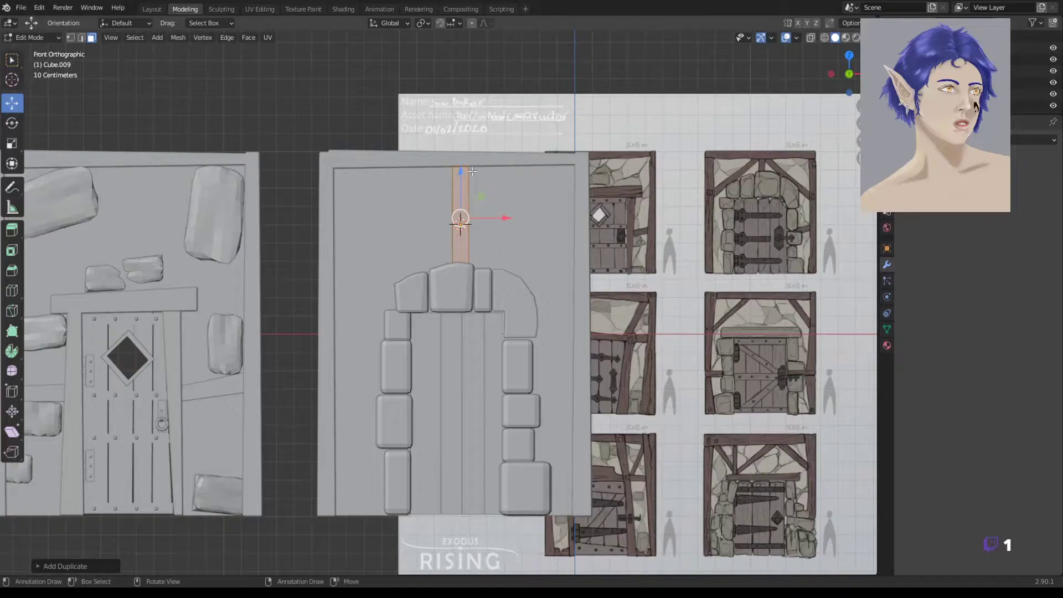
# Rotate the copied strip into a diagonal brace
pyautogui.press('r')
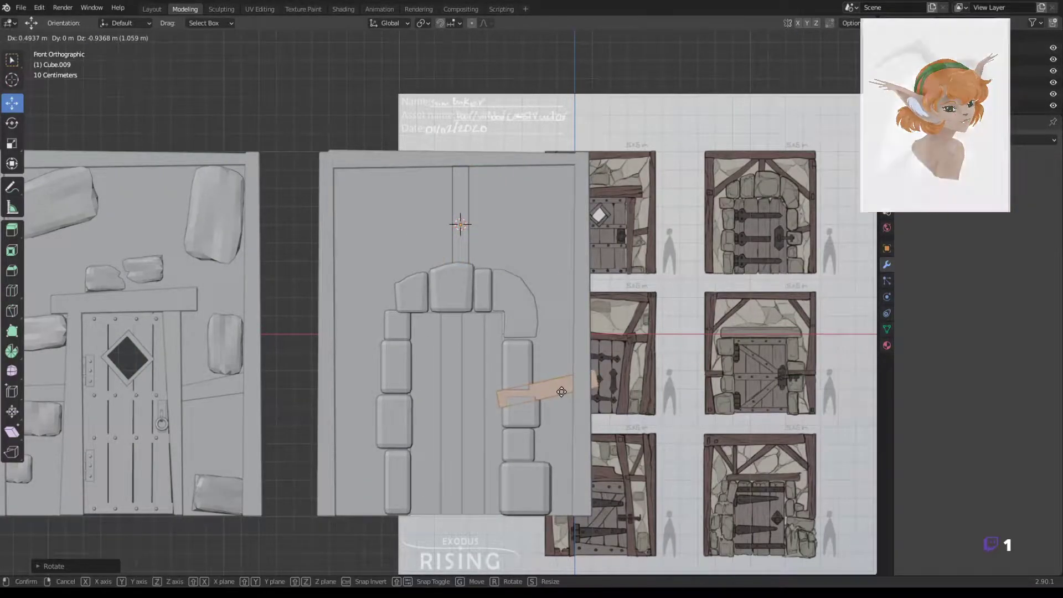
pyautogui.click(596, 383)
pyautogui.moveTo(595, 383); pyautogui.dragTo(594, 383, button='middle')
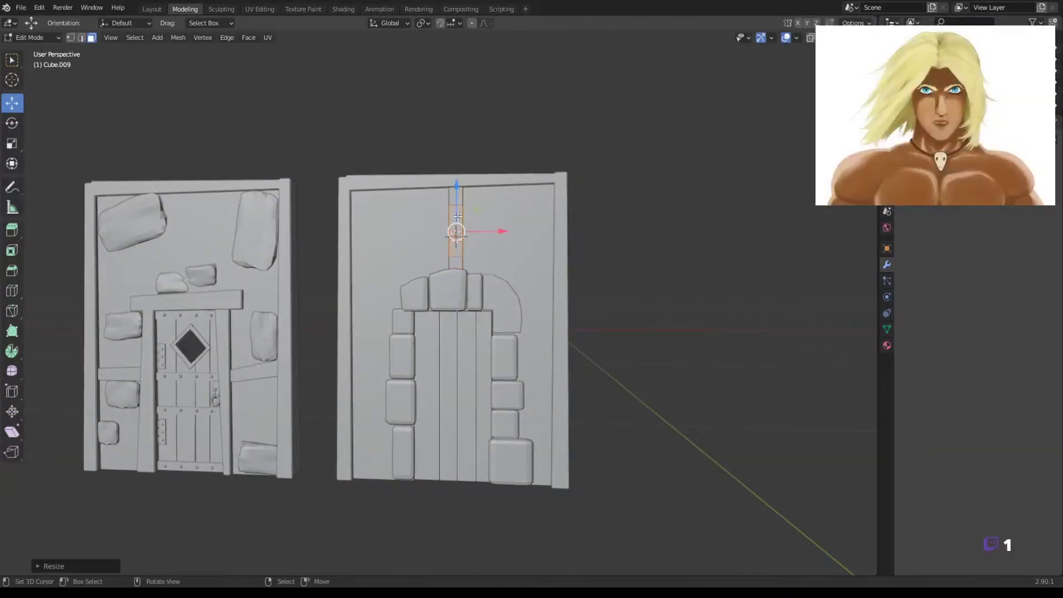
# Rotate the slanted plank to a steeper angle in front view
pyautogui.moveTo(528, 275); pyautogui.dragTo(592, 397, button='middle')
pyautogui.press('KP_1')
pyautogui.press('r')
pyautogui.click(553, 365)
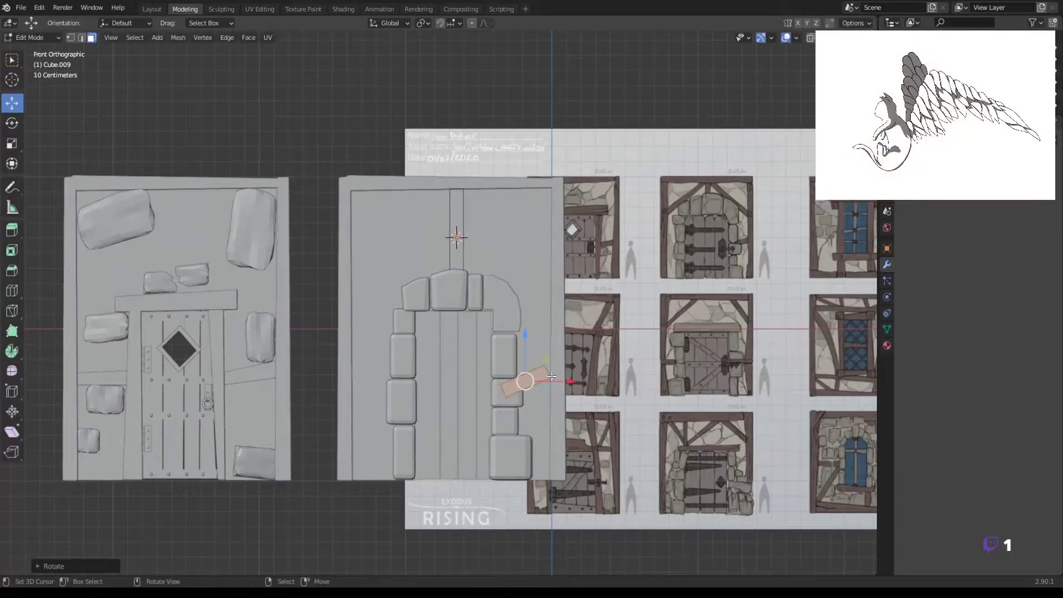
# Box-select the slanted plank's end vertices and move them against the stones
pyautogui.moveTo(534, 379)
pyautogui.mouseDown(button='middle')
pyautogui.moveTo(517, 446)
pyautogui.moveTo(440, 460)
pyautogui.moveTo(565, 422)
pyautogui.moveTo(577, 468)
pyautogui.mouseUp(button='middle')
pyautogui.press('KP_1')
pyautogui.scroll(1, 633, 452)
pyautogui.press('b')
pyautogui.moveTo(538, 412); pyautogui.dragTo(573, 460)
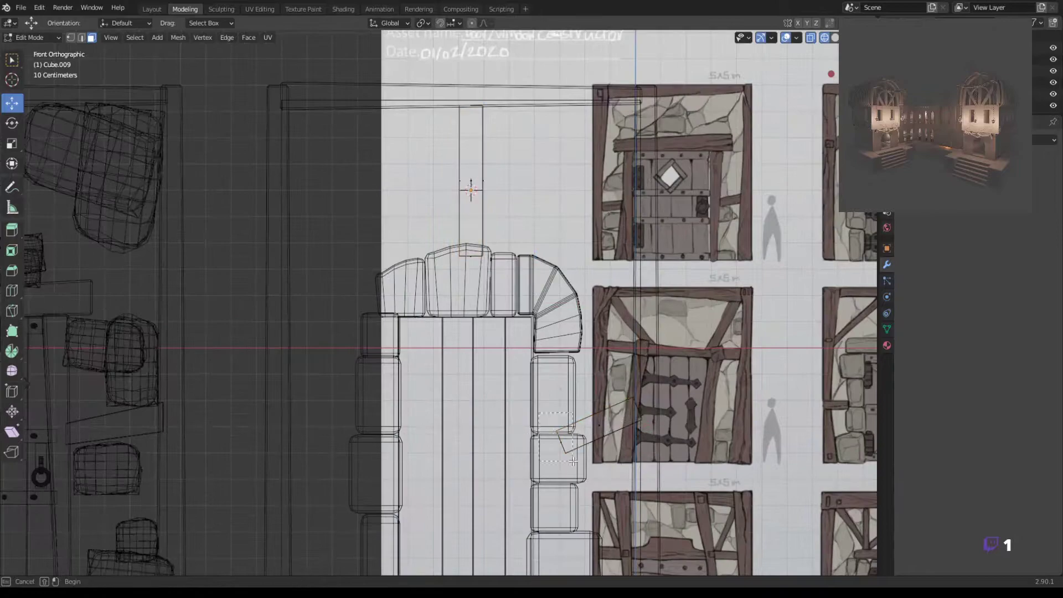
pyautogui.click(607, 437)
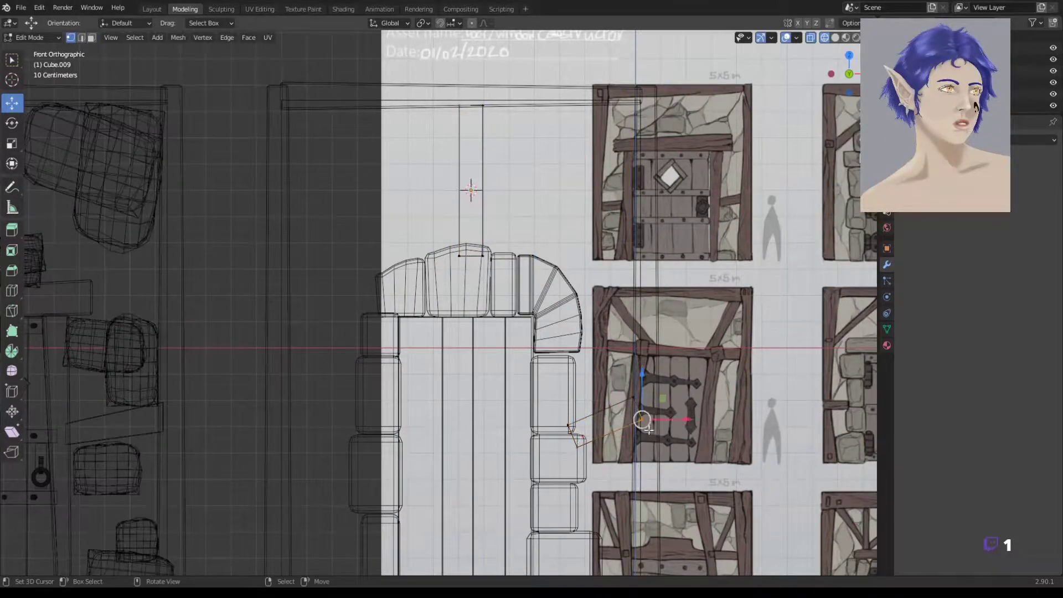
# Return to Object Mode with solid shading and inspect the plank in perspective
pyautogui.press('Tab')
pyautogui.hotkey('shift', 'z')
pyautogui.scroll(-2, 634, 441)
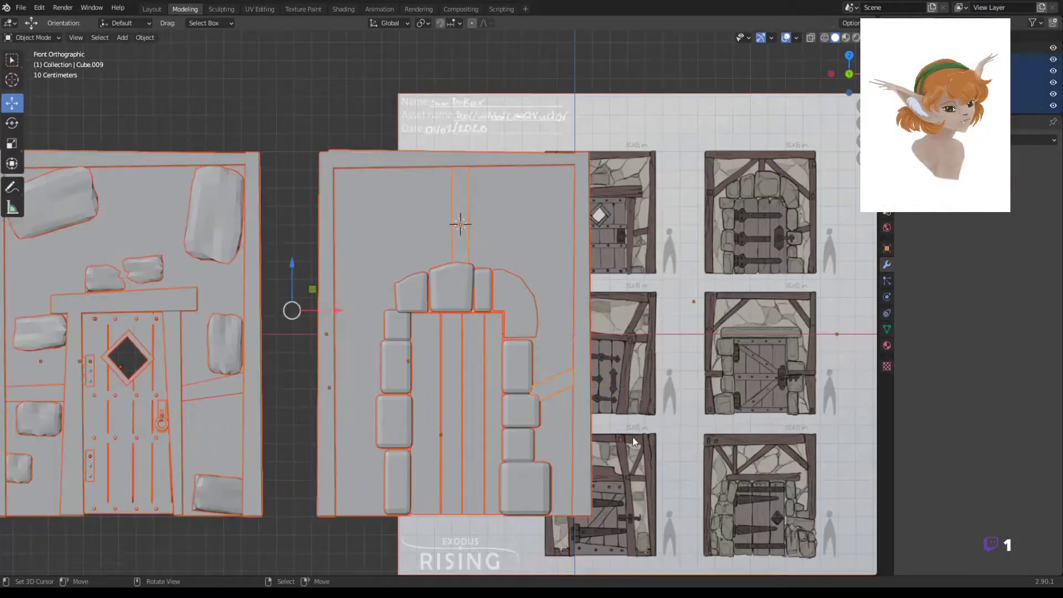
pyautogui.moveTo(633, 441)
pyautogui.mouseDown(button='middle')
pyautogui.moveTo(380, 423)
pyautogui.moveTo(415, 397)
pyautogui.mouseUp(button='middle')
pyautogui.scroll(4, 404, 391)
# Move the plank's selected end face into place back in Edit Mode
pyautogui.press('Tab')
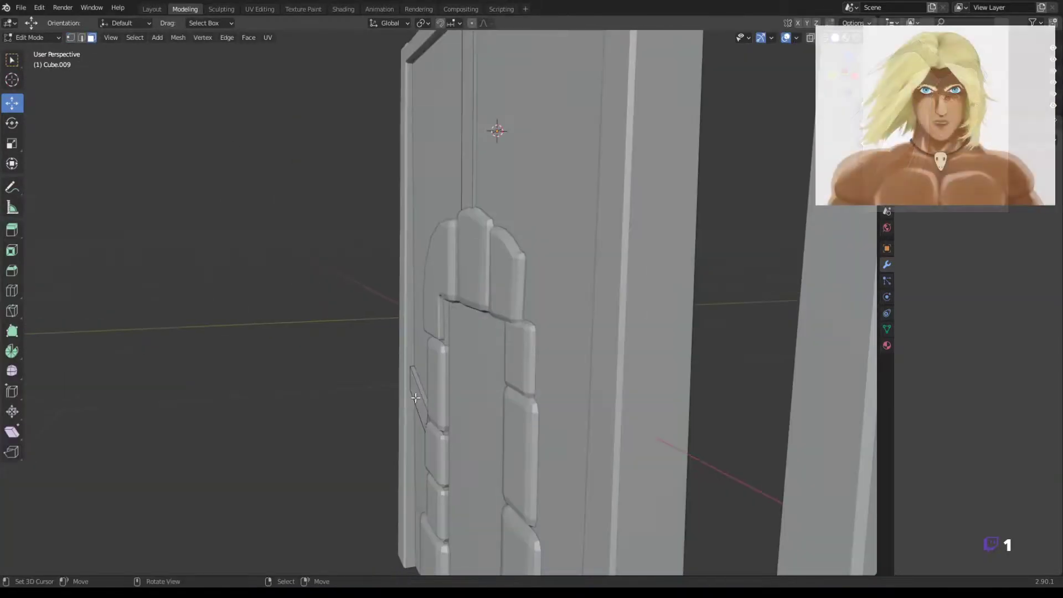
pyautogui.scroll(-3, 380, 403)
pyautogui.moveTo(550, 417)
pyautogui.mouseDown(button='middle')
pyautogui.moveTo(524, 484)
pyautogui.moveTo(355, 426)
pyautogui.mouseUp(button='middle')
pyautogui.scroll(4, 354, 426)
pyautogui.press('g')
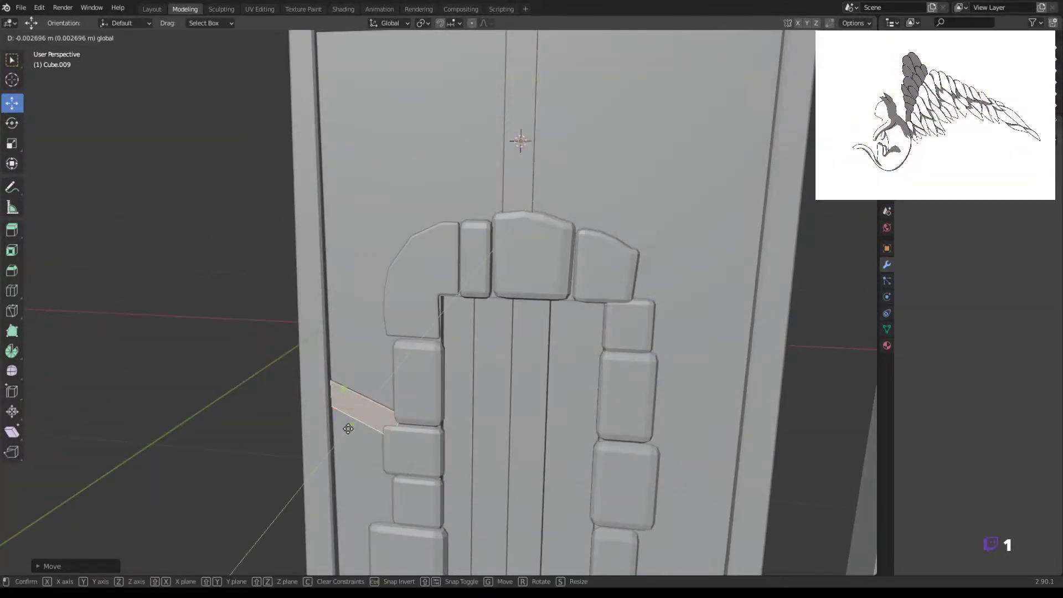
pyautogui.click(349, 429)
pyautogui.scroll(-3, 505, 435)
# Switch to wireframe front view in vertex select mode and begin a box selection
pyautogui.press('KP_1')
pyautogui.scroll(4, 517, 427)
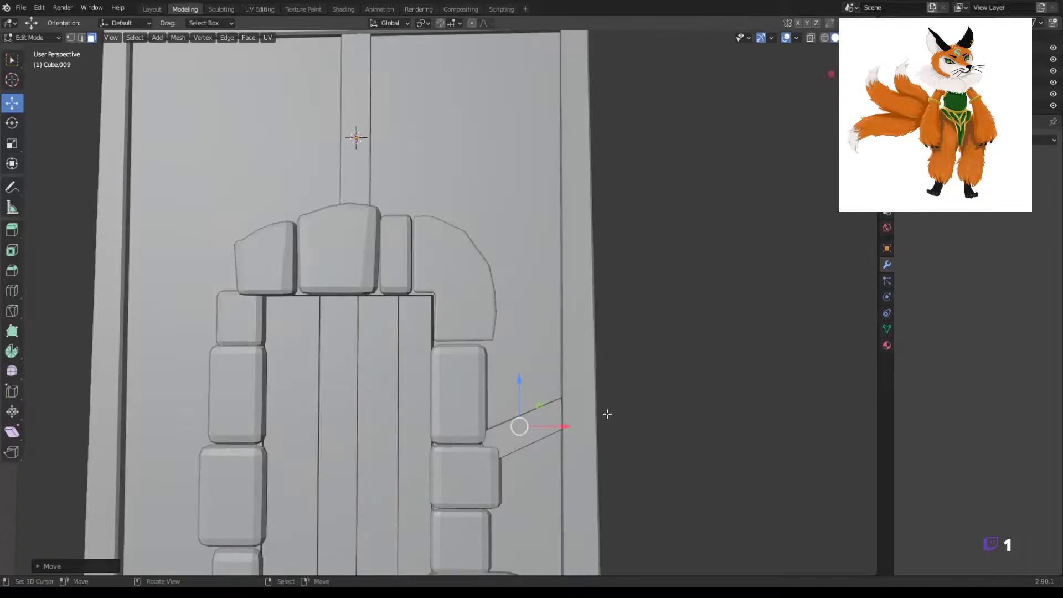
pyautogui.scroll(-2, 514, 437)
pyautogui.scroll(2, 515, 437)
pyautogui.press('z')
pyautogui.press('1')
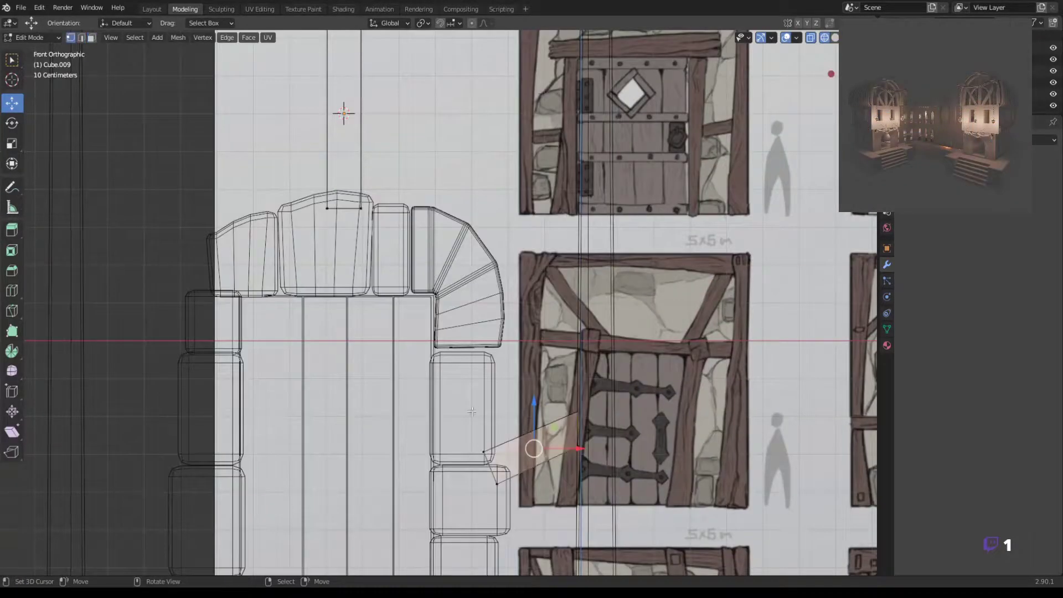
pyautogui.press('b')
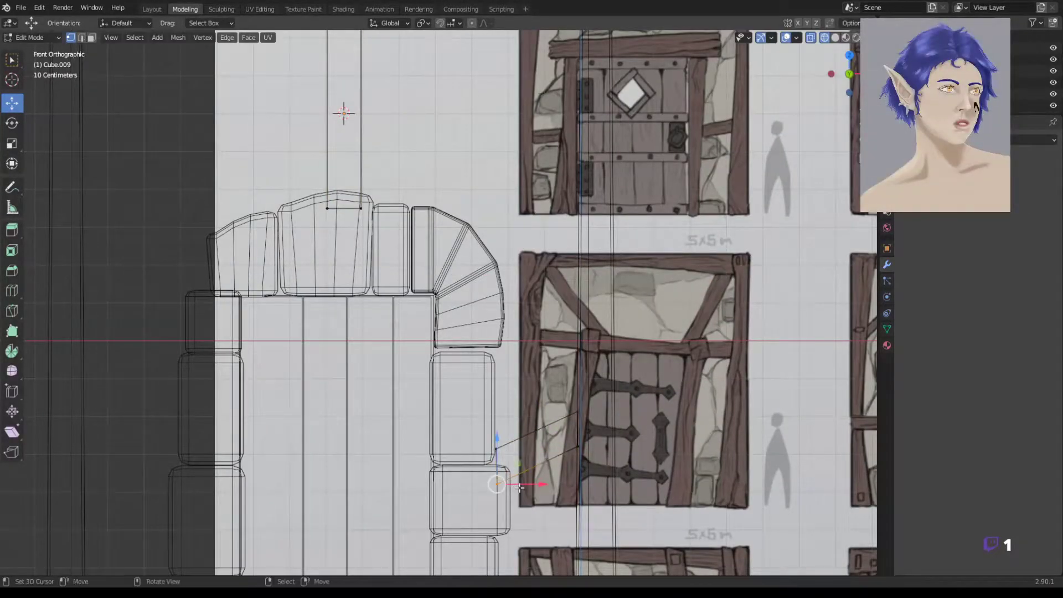
# Check the plank's end face in solid perspective using face select, then return to front view
pyautogui.moveTo(519, 486); pyautogui.dragTo(520, 474, button='middle')
pyautogui.press('z')
pyautogui.scroll(2, 375, 498)
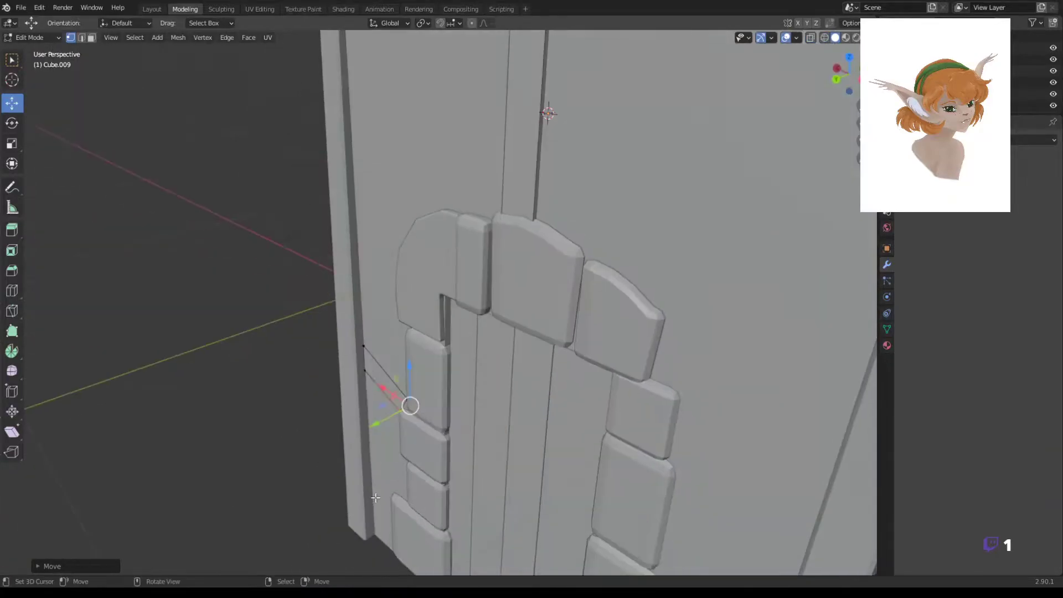
pyautogui.press('3')
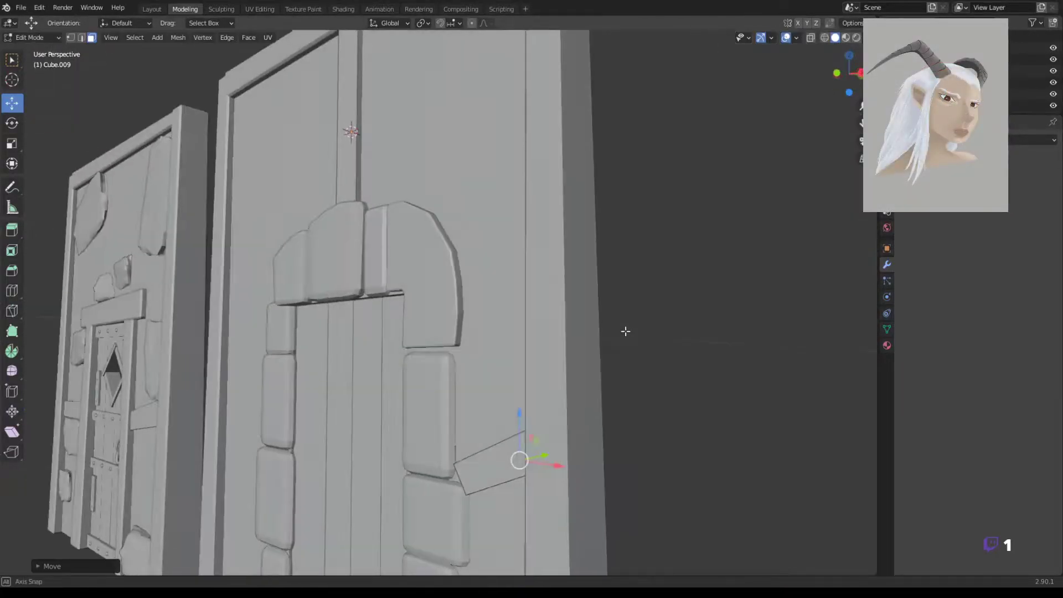
pyautogui.moveTo(623, 327); pyautogui.dragTo(370, 464, button='middle')
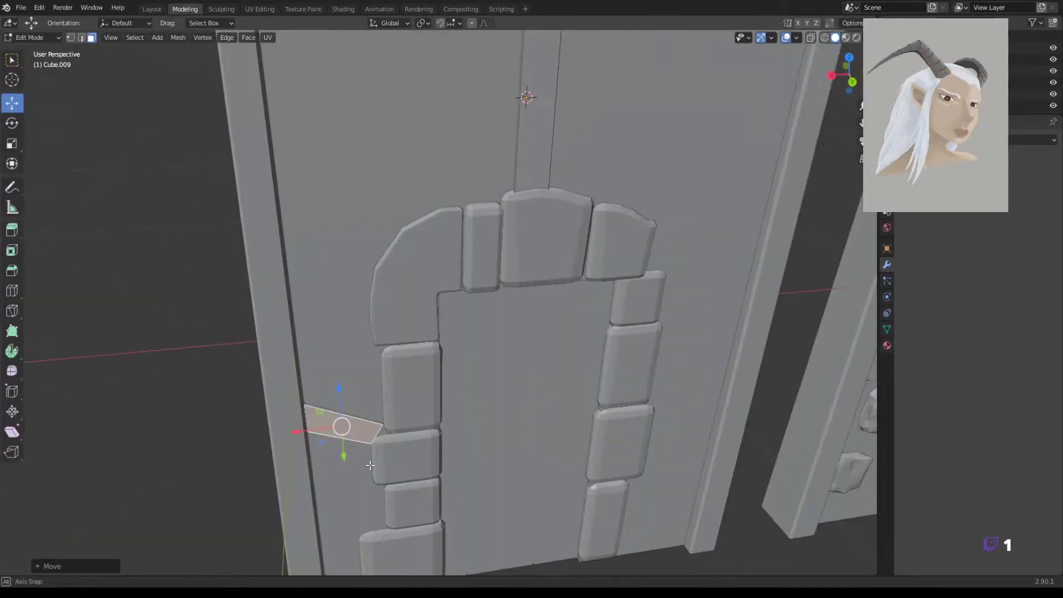
pyautogui.scroll(-4, 370, 465)
pyautogui.press('KP_1')
# Select the whole vertical bar above the arch and rotate it 45°
pyautogui.hotkey('ctrl', 'l')
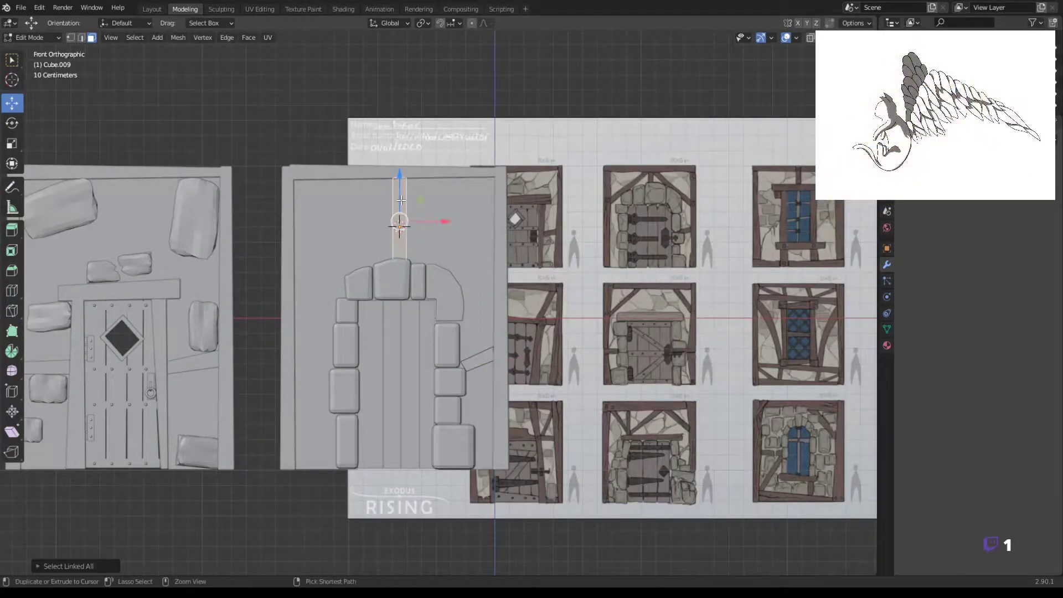
pyautogui.write('r')
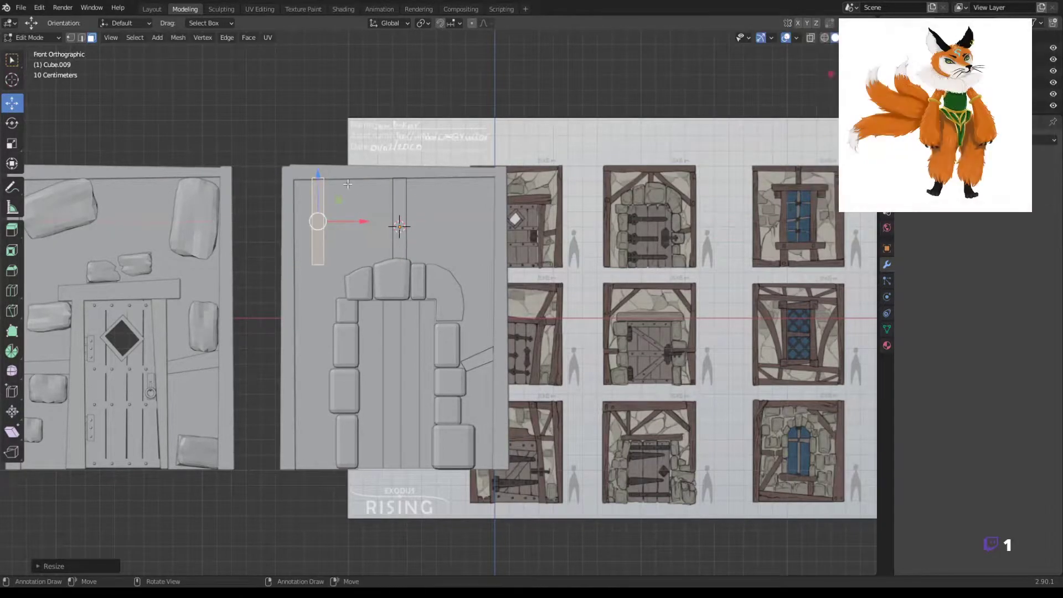
pyautogui.write('45')
pyautogui.press('Return')
pyautogui.press('g')
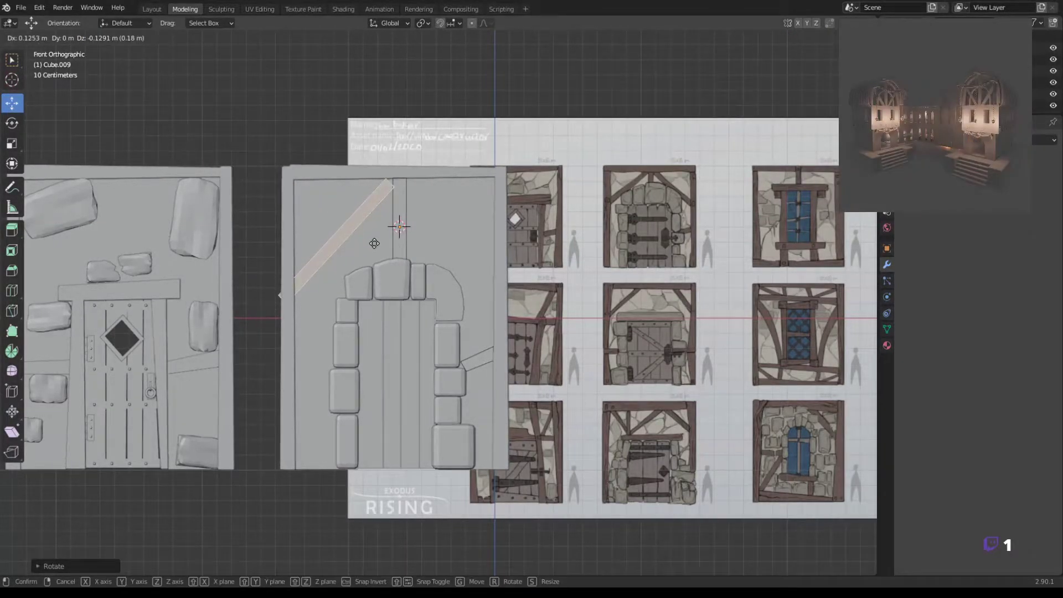
# In wireframe vertex mode, select and move the diagonal bar's bottom end
pyautogui.hotkey('shift', 'z')
pyautogui.press('1')
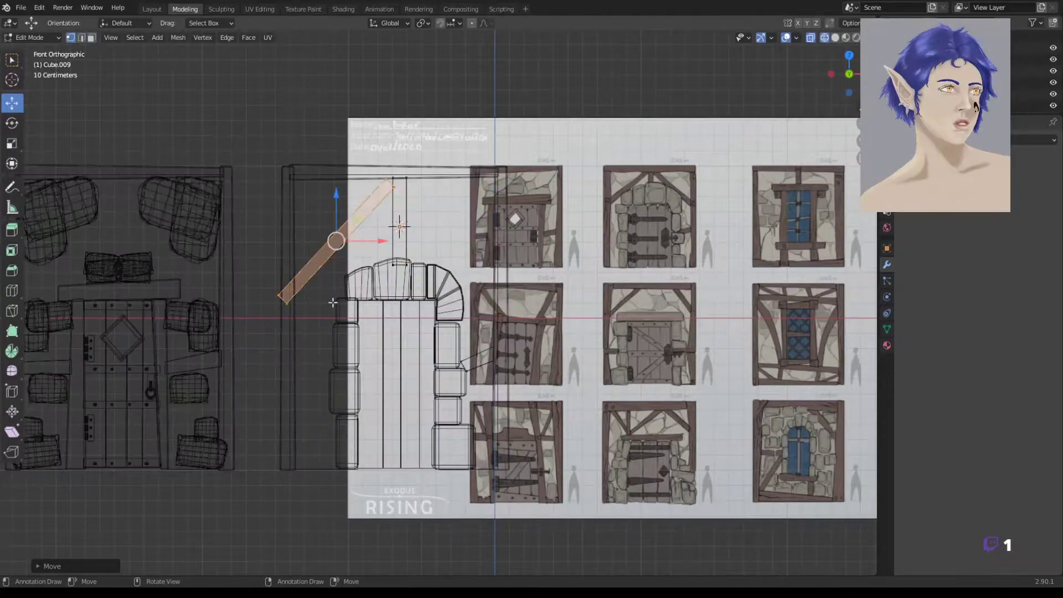
pyautogui.scroll(3, 332, 332)
pyautogui.click(332, 355)
pyautogui.press('q')
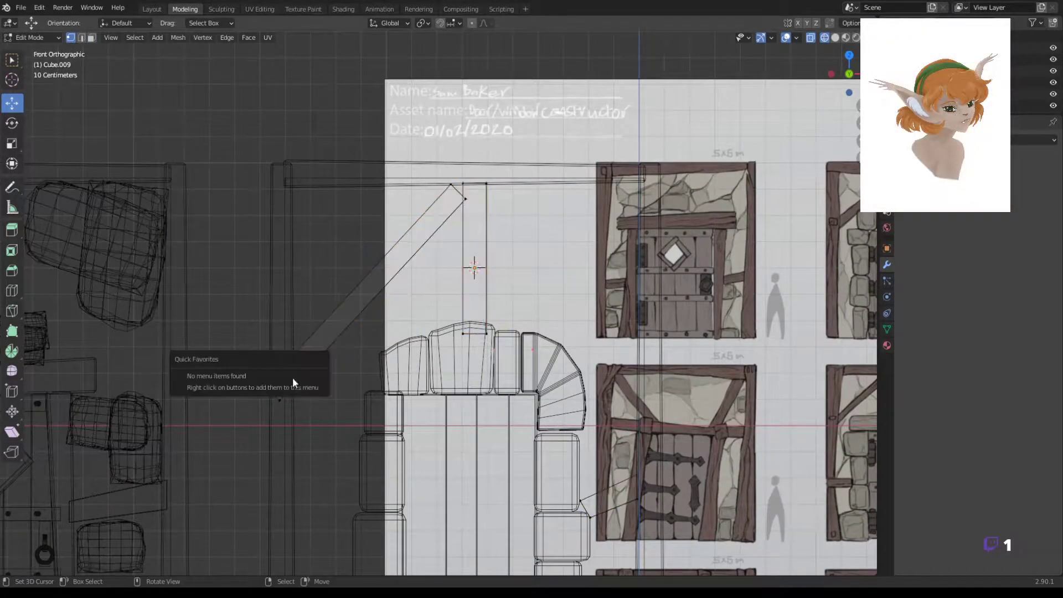
pyautogui.moveTo(247, 370); pyautogui.dragTo(285, 410)
pyautogui.press('g')
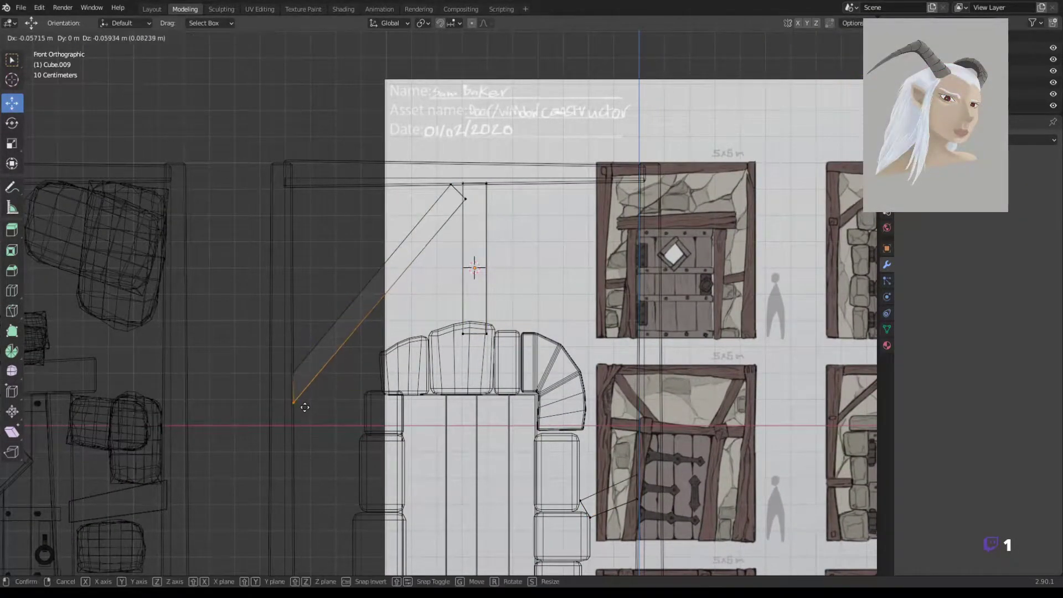
# Slide the bar's top end along X to the door's centre
pyautogui.moveTo(436, 172); pyautogui.dragTo(511, 219)
pyautogui.press('g')
pyautogui.press('g')
pyautogui.press('x')
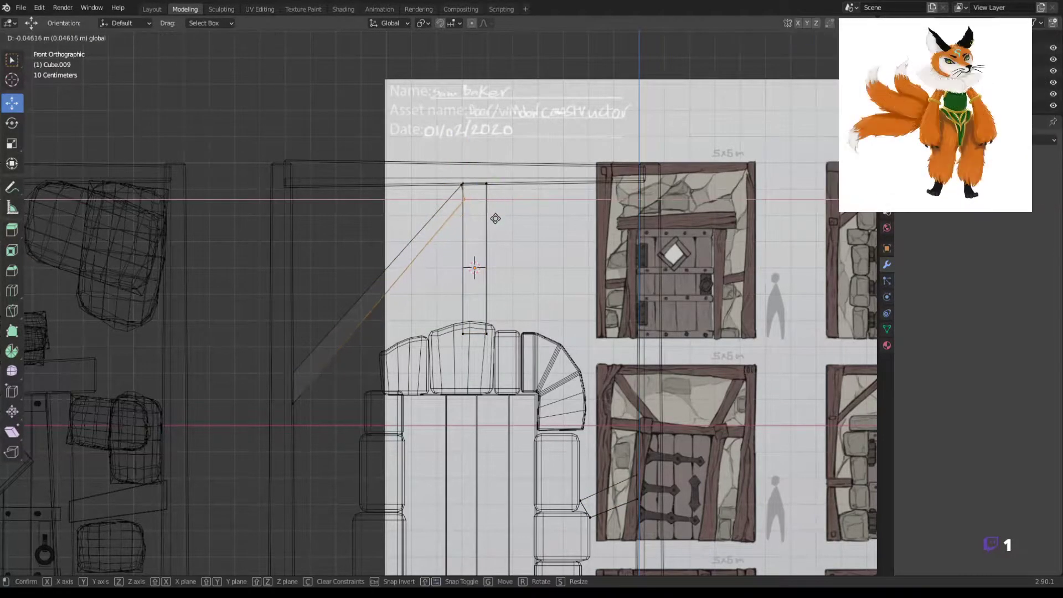
pyautogui.click(474, 268)
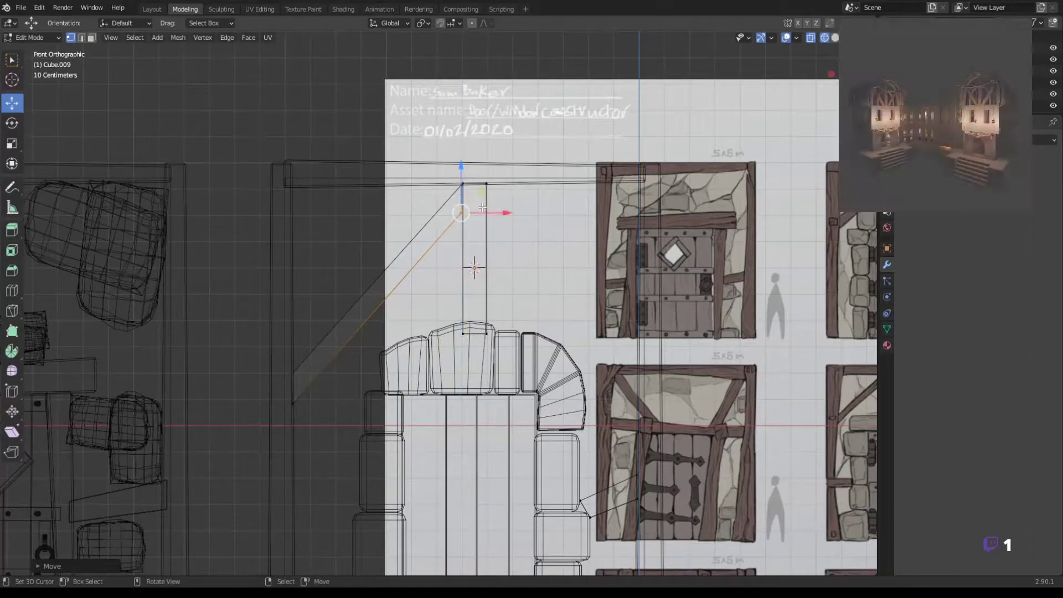
pyautogui.moveTo(475, 268)
pyautogui.mouseDown(button='middle')
pyautogui.moveTo(467, 281)
pyautogui.moveTo(459, 209)
pyautogui.mouseUp(button='middle')
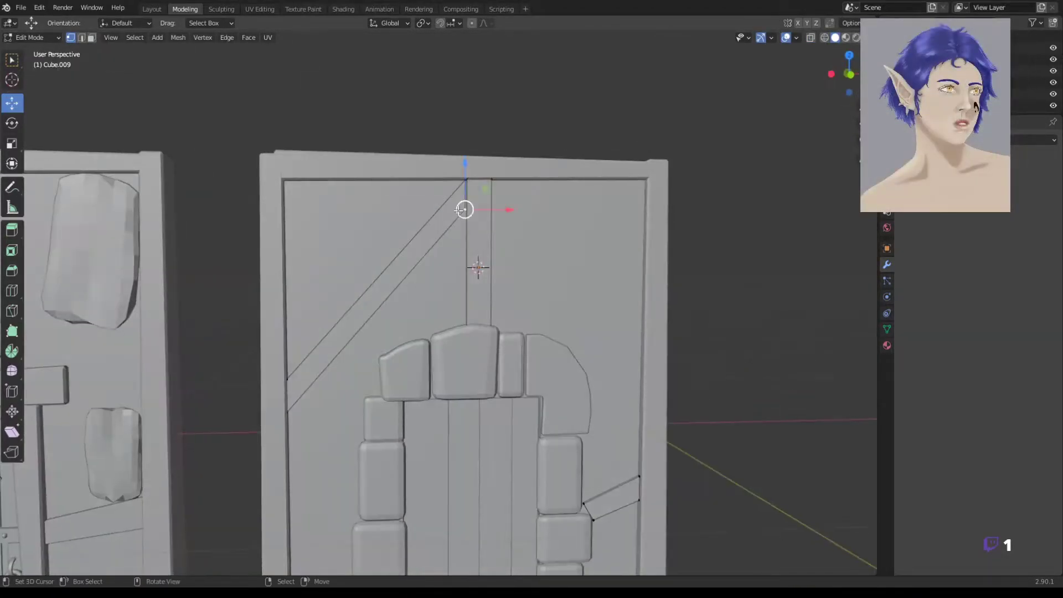
# In top wireframe view, duplicate the bar and turn the copy 180° around Z
pyautogui.press('KP_7')
pyautogui.press('z')
pyautogui.click(391, 124)
pyautogui.press('r')
pyautogui.press('z')
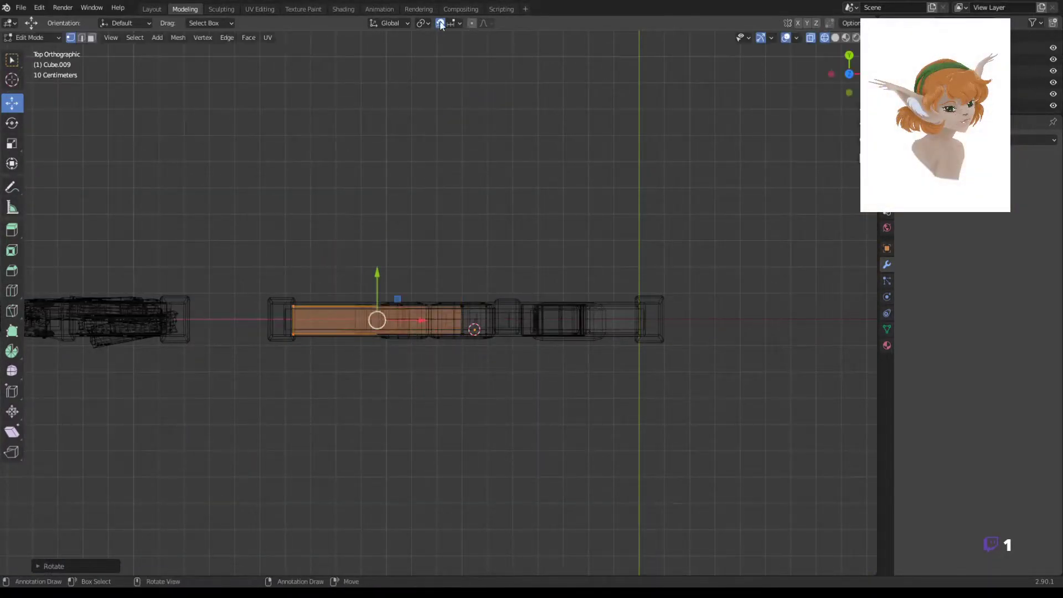
pyautogui.click(478, 317)
# Move the mirrored copy along X to the right side and settle its final position
pyautogui.press('KP_1')
pyautogui.press('g')
pyautogui.press('x')
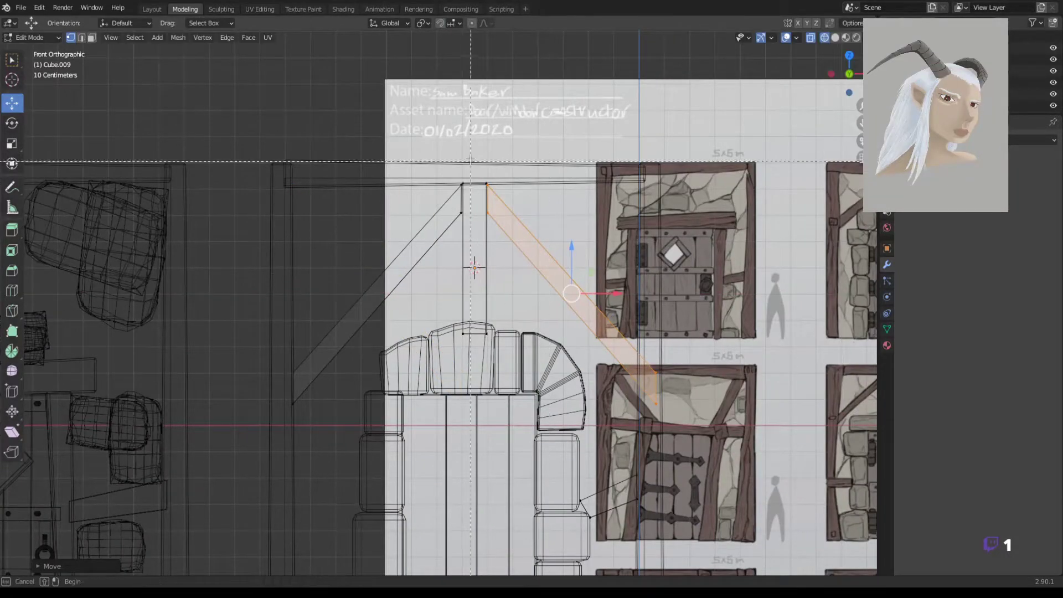
pyautogui.click(612, 290)
pyautogui.press('g')
pyautogui.press('z')
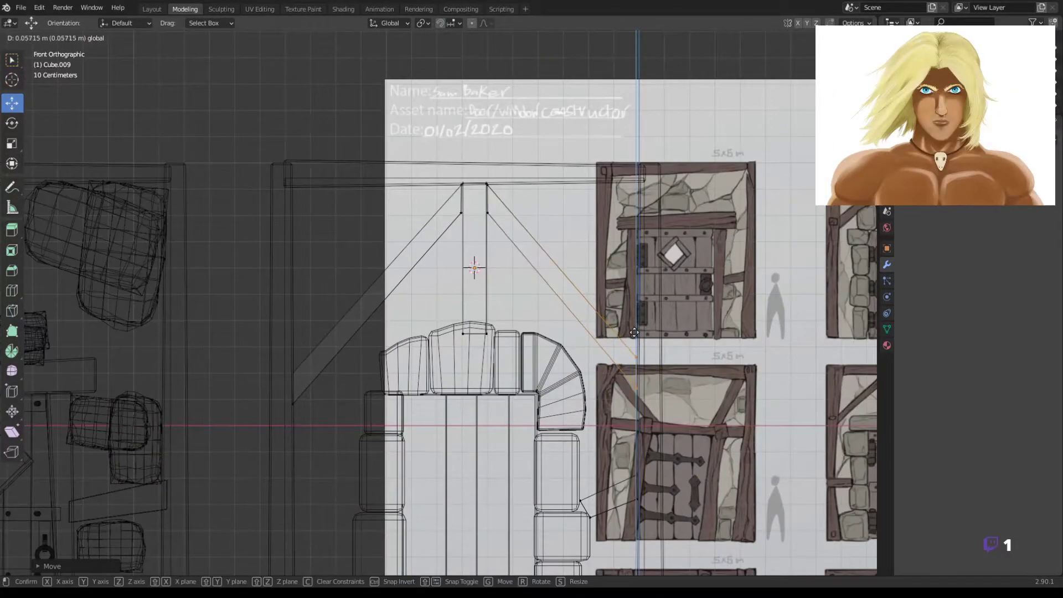
pyautogui.click(632, 346)
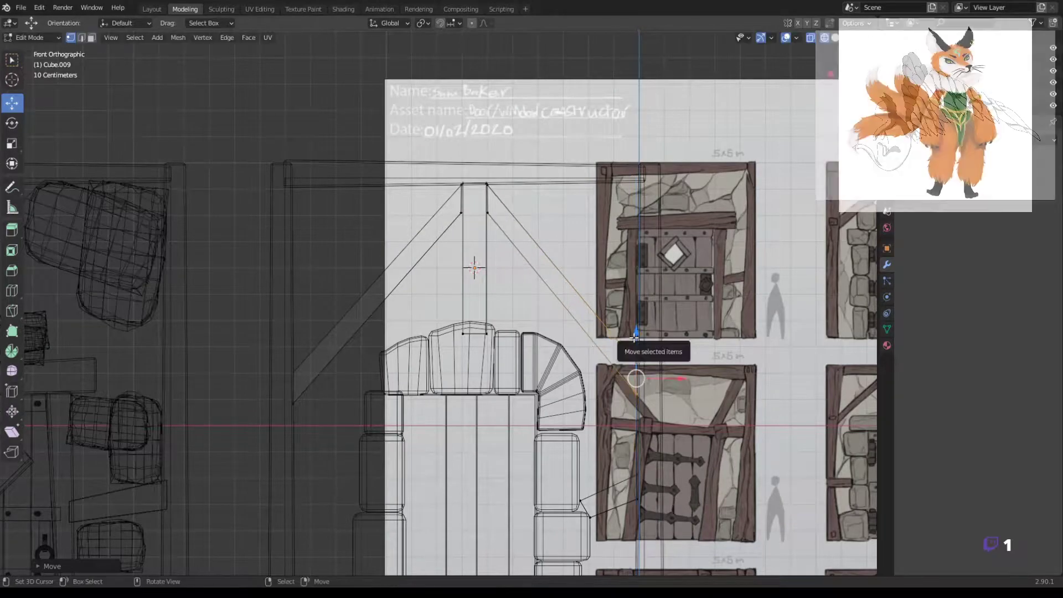
# Return to solid shading, check both braces in 3D and leave Edit Mode
pyautogui.hotkey('shift', 'z')
pyautogui.moveTo(635, 351); pyautogui.dragTo(624, 427, button='middle')
pyautogui.press('KP_1')
pyautogui.press('Tab')
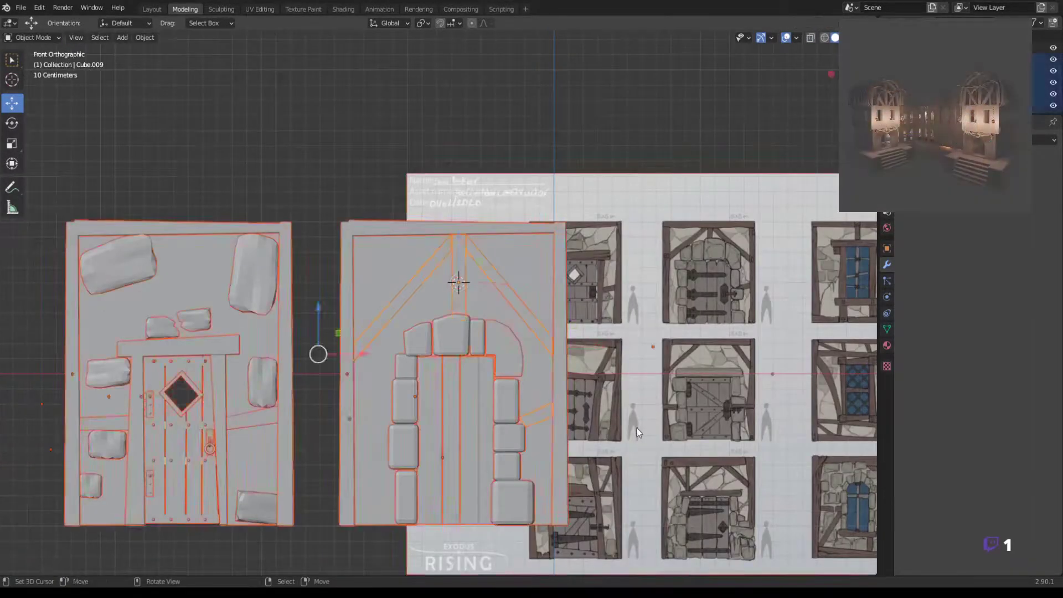
pyautogui.scroll(2, 636, 427)
pyautogui.scroll(-1, 247, 350)
# Place the 3D cursor on the reference sheet and select the reference image
pyautogui.click(136, 380)
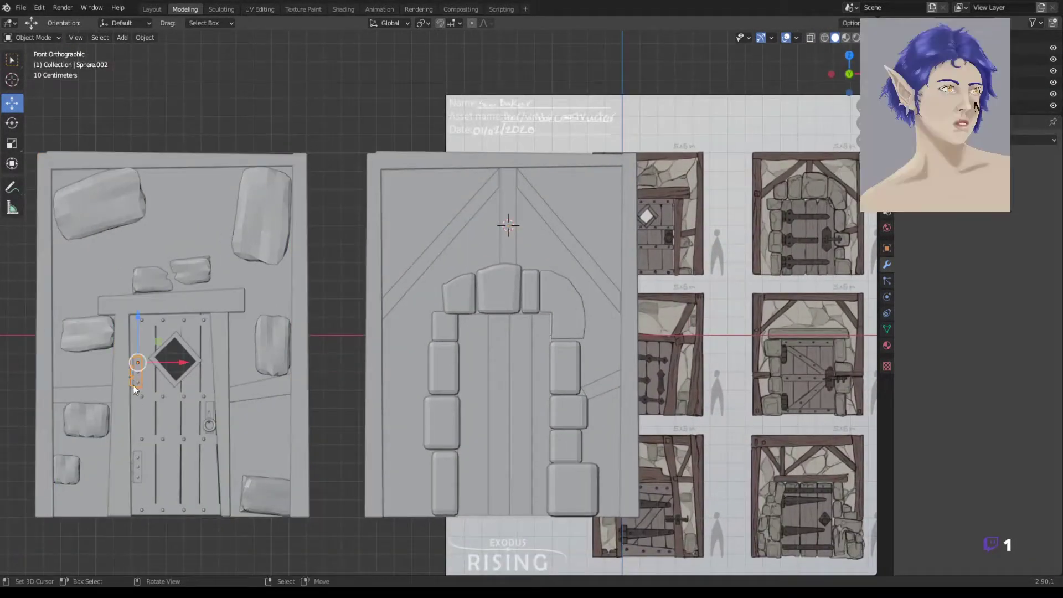
pyautogui.rightClick(703, 326)
pyautogui.click(714, 326)
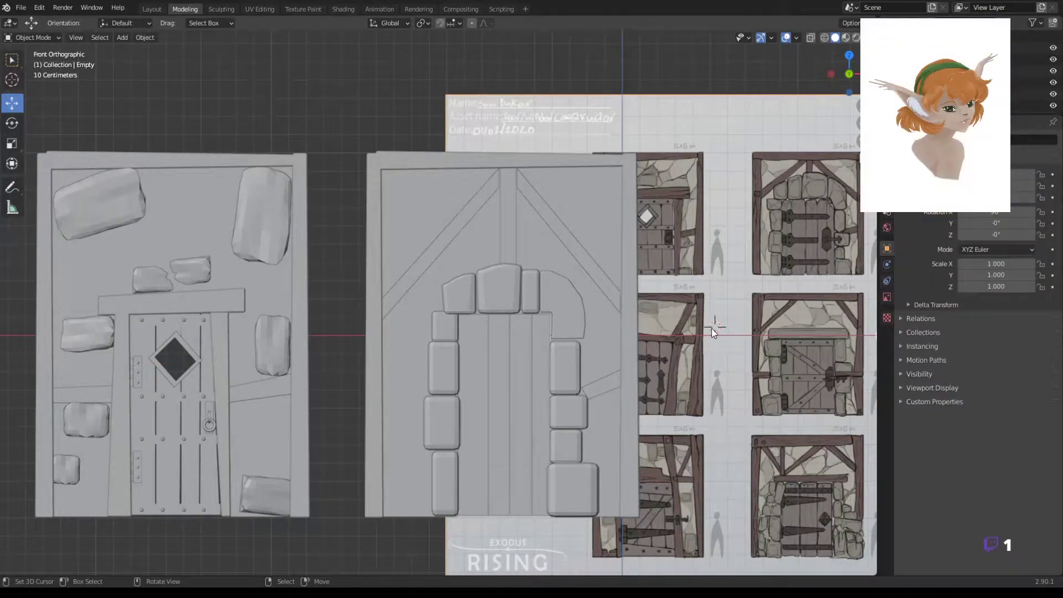
# Add a cube at the 3D cursor and shrink it to a small see-through square
pyautogui.hotkey('shift', 'a')
pyautogui.click(755, 307)
pyautogui.press('Tab')
pyautogui.press('z')
pyautogui.click(785, 435)
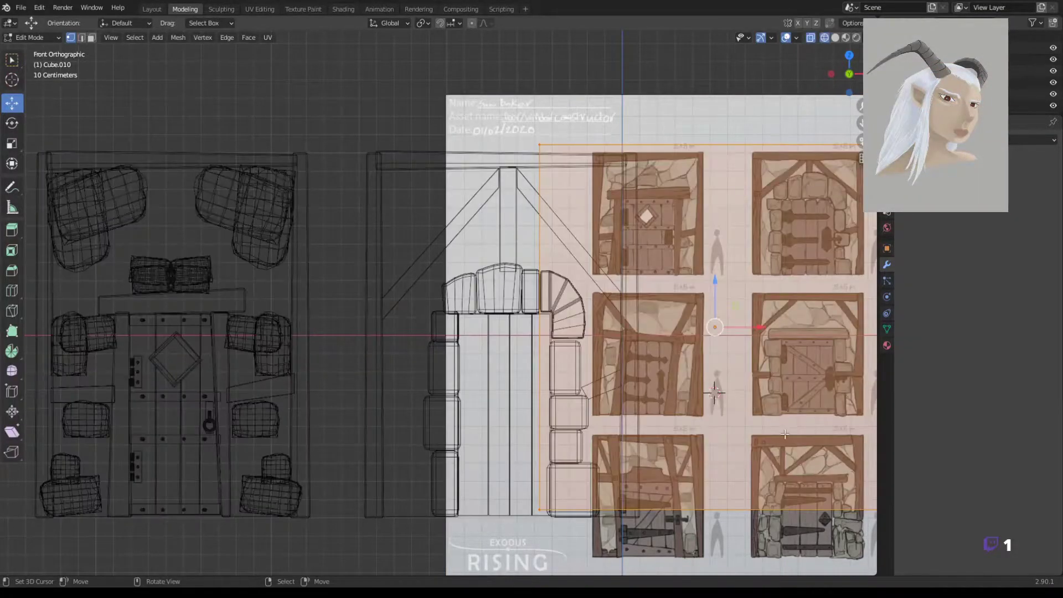
pyautogui.press('s')
pyautogui.click(719, 340)
pyautogui.scroll(3, 728, 331)
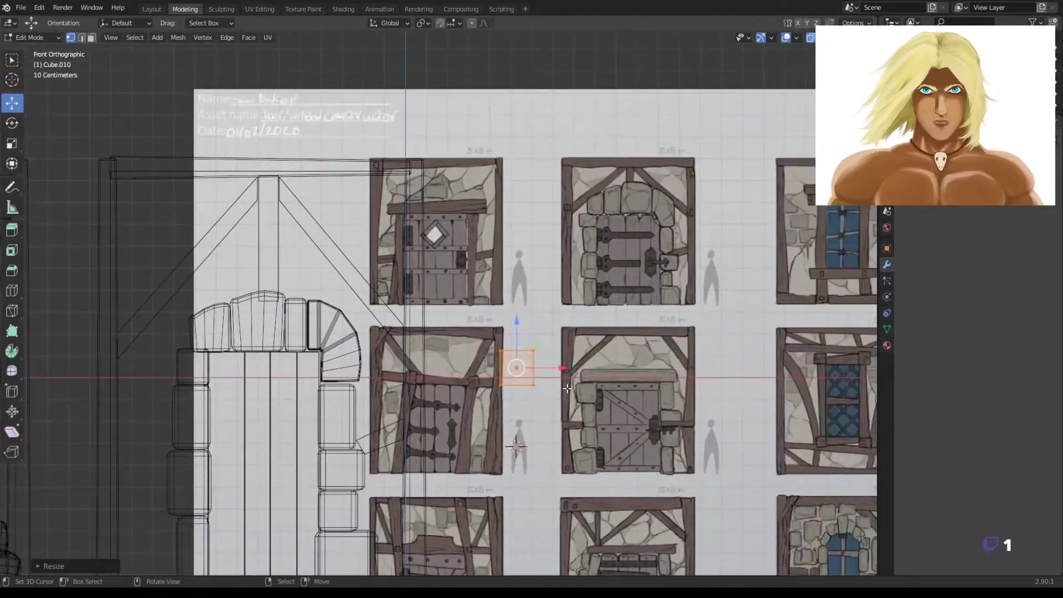
pyautogui.keyDown('shift'); pyautogui.moveTo(508, 363); pyautogui.dragTo(551, 410, button='middle'); pyautogui.keyUp('shift')
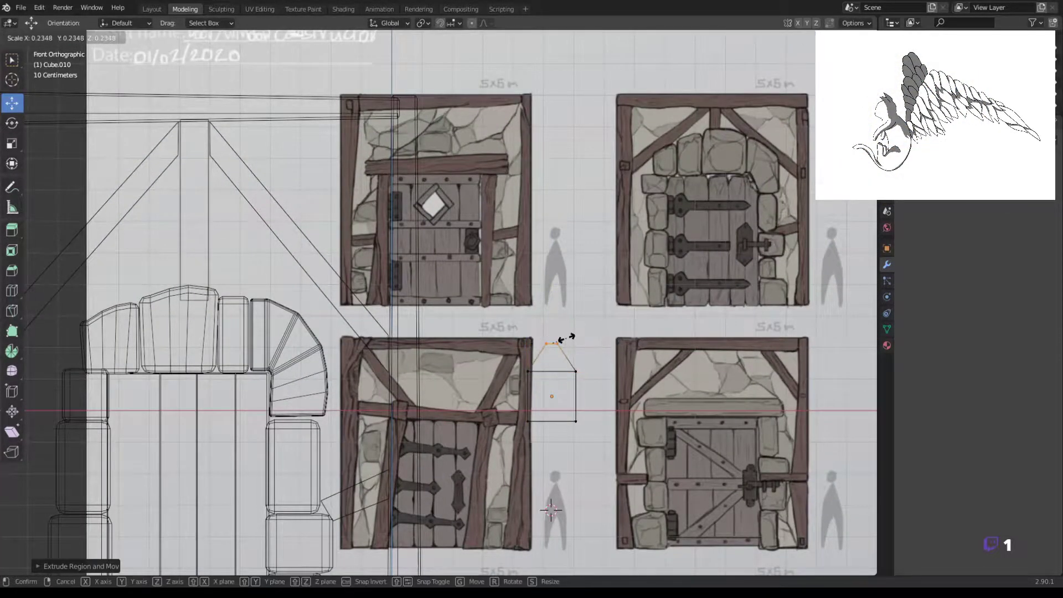
# Pinch the extruded top into a point and narrow the bottom end into a hexagonal plate
pyautogui.click(565, 338)
pyautogui.press('s')
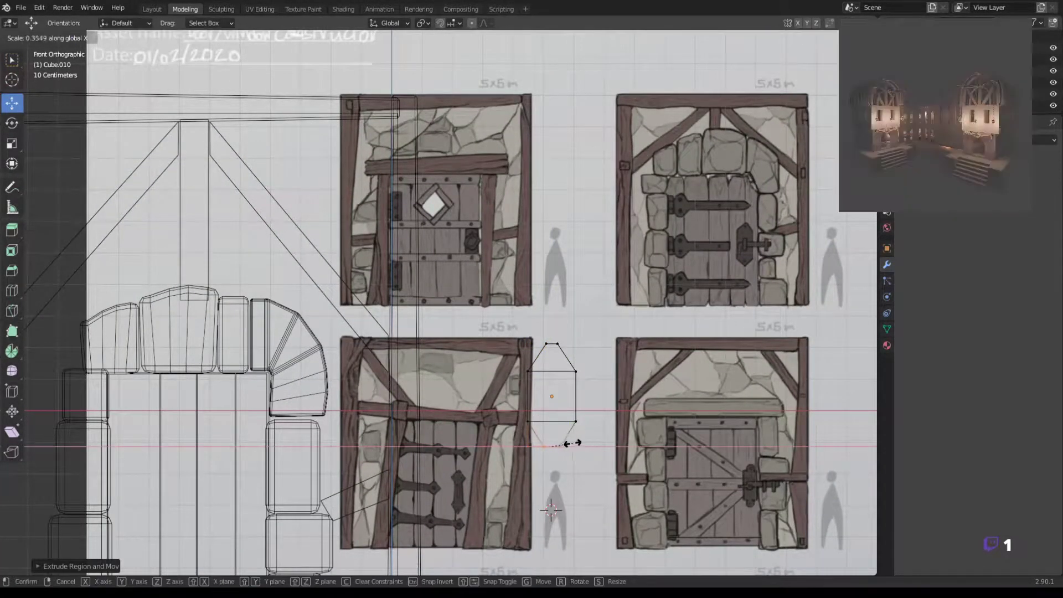
pyautogui.click(549, 458)
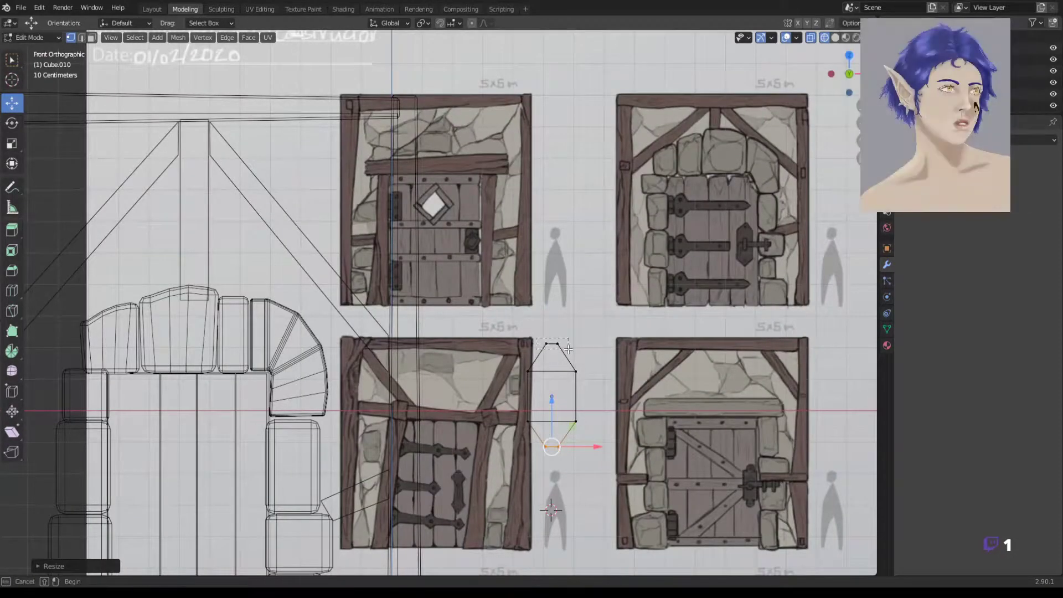
pyautogui.moveTo(562, 365); pyautogui.dragTo(491, 411, button='middle')
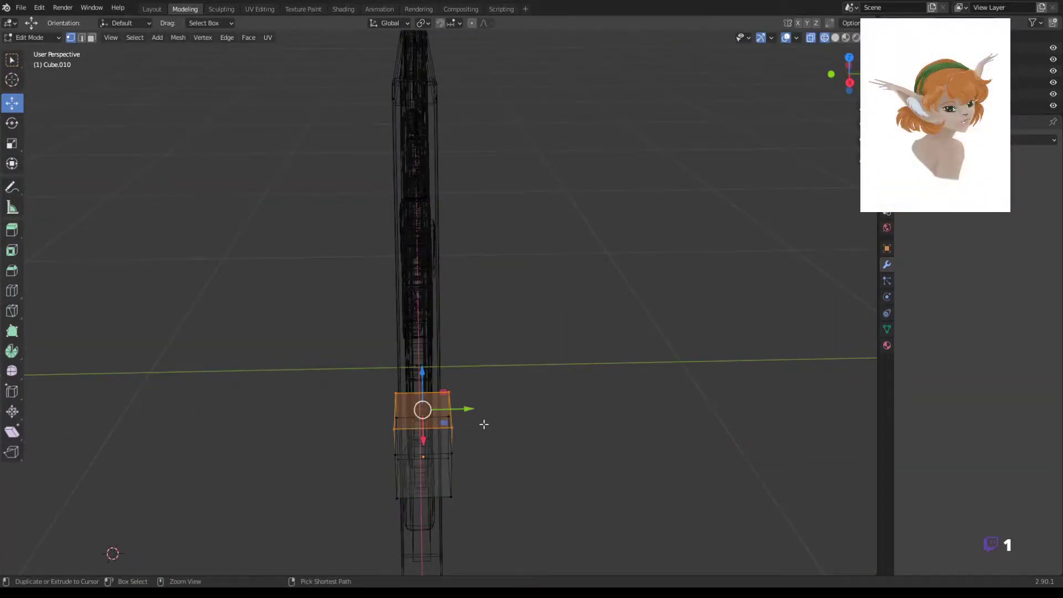
pyautogui.press('KP_1')
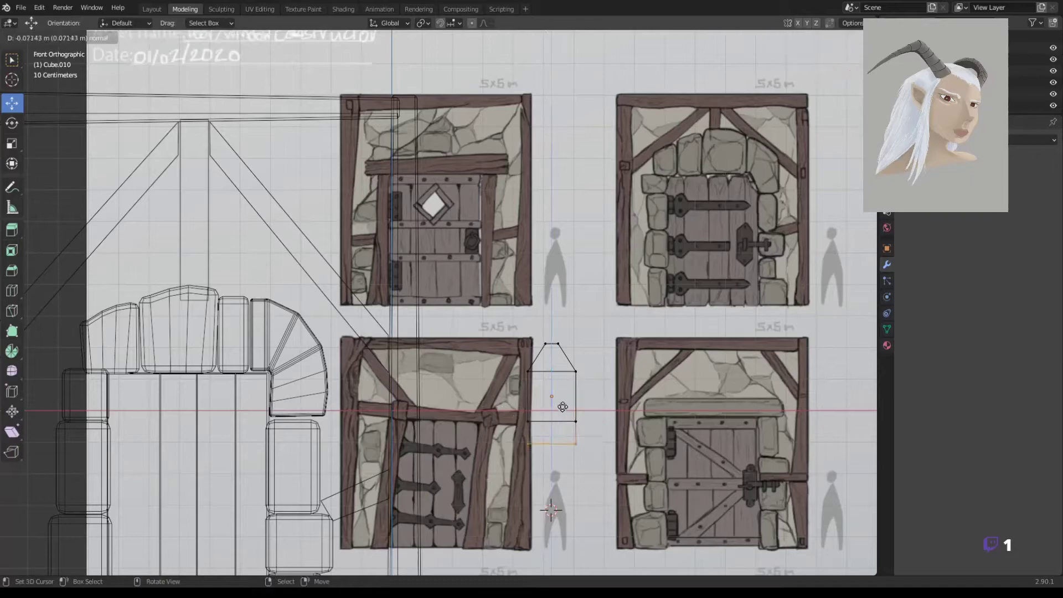
# Extrude the plate's right side into a strap and taper its end inward
pyautogui.press('Escape')
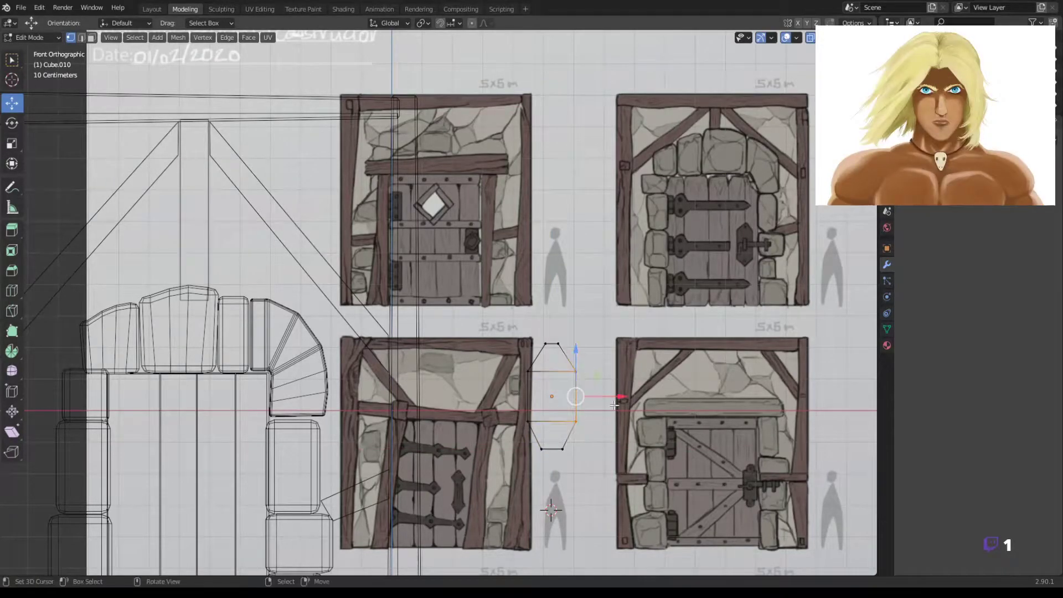
pyautogui.press('e')
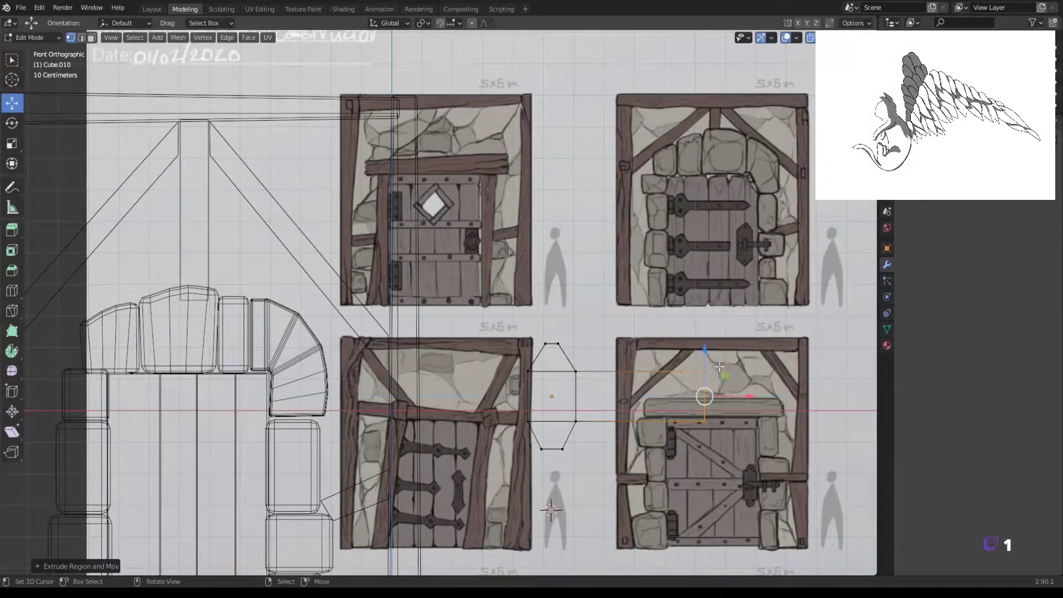
pyautogui.press('s')
pyautogui.click(704, 391)
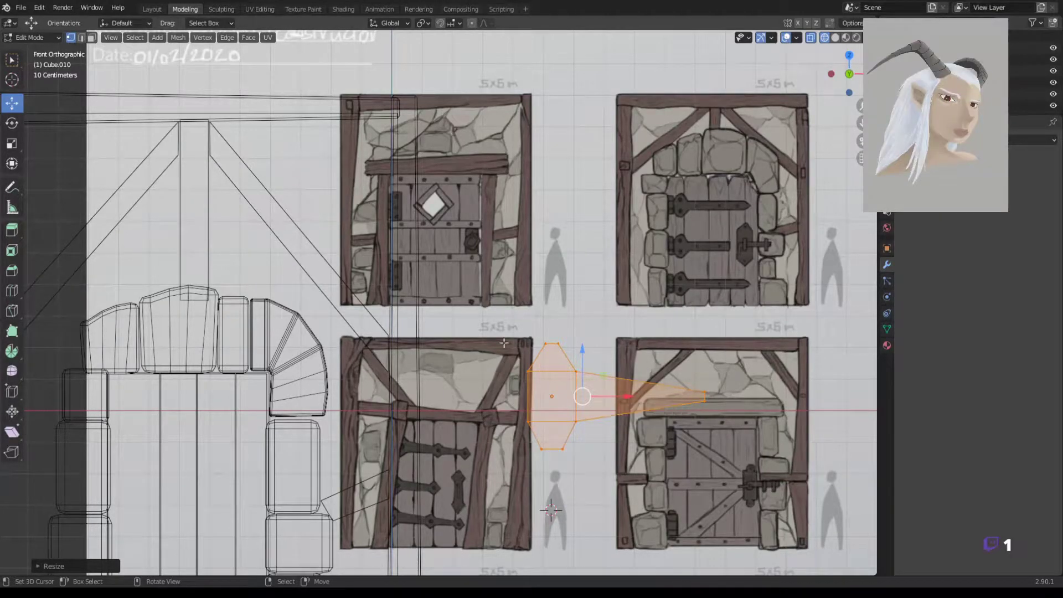
# Shift the hinge plate's left-side vertices slightly right to form a new left edge
pyautogui.moveTo(515, 332); pyautogui.dragTo(553, 460)
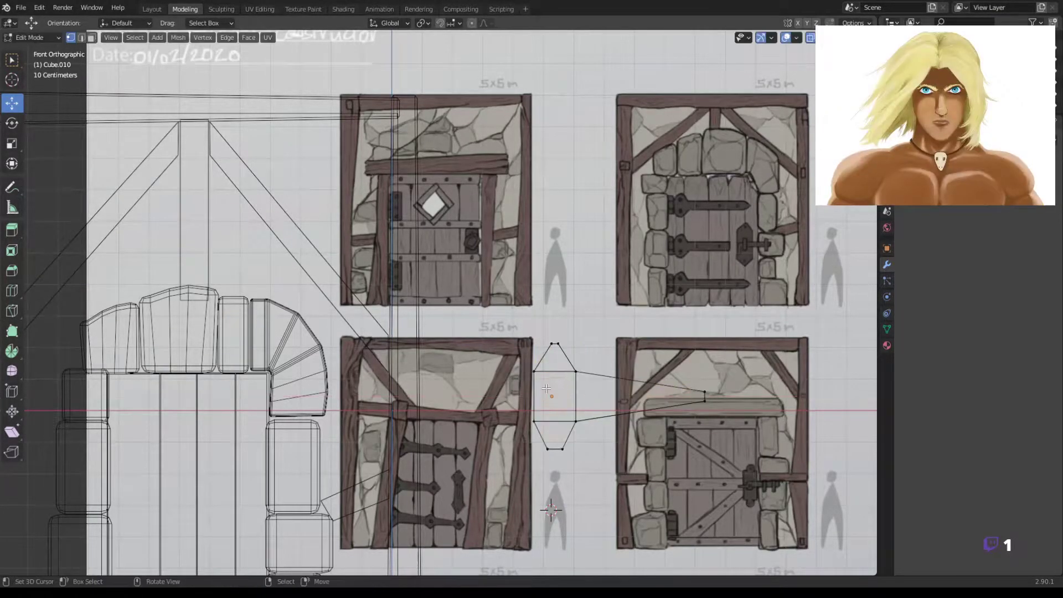
pyautogui.press('g')
pyautogui.click(563, 399)
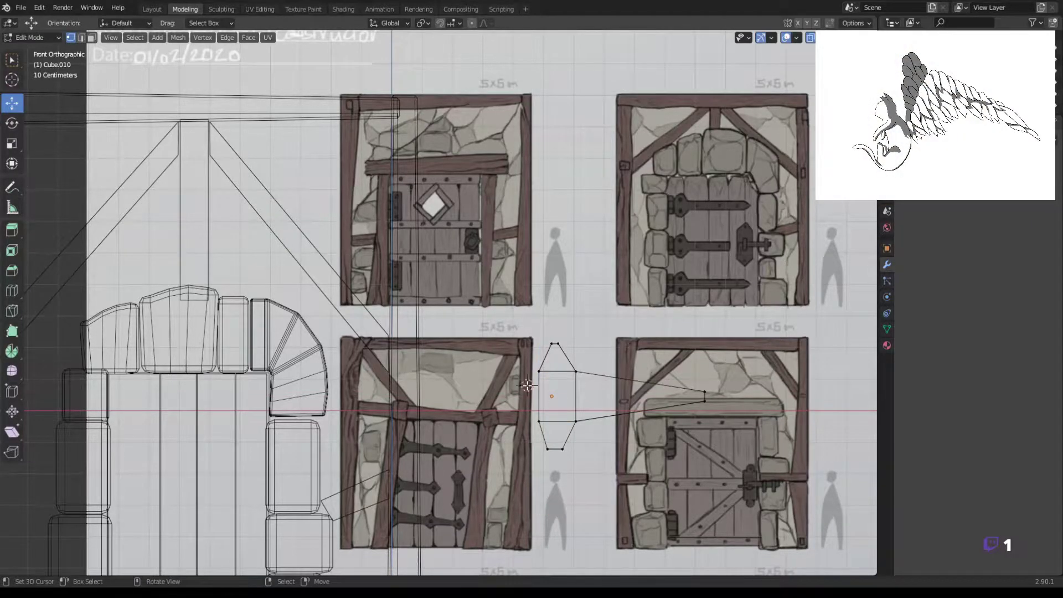
# Add a cylinder and scale it down and vertically into a small knuckle segment
pyautogui.hotkey('shift', 'a')
pyautogui.click(517, 422)
pyautogui.press('s')
pyautogui.click(526, 339)
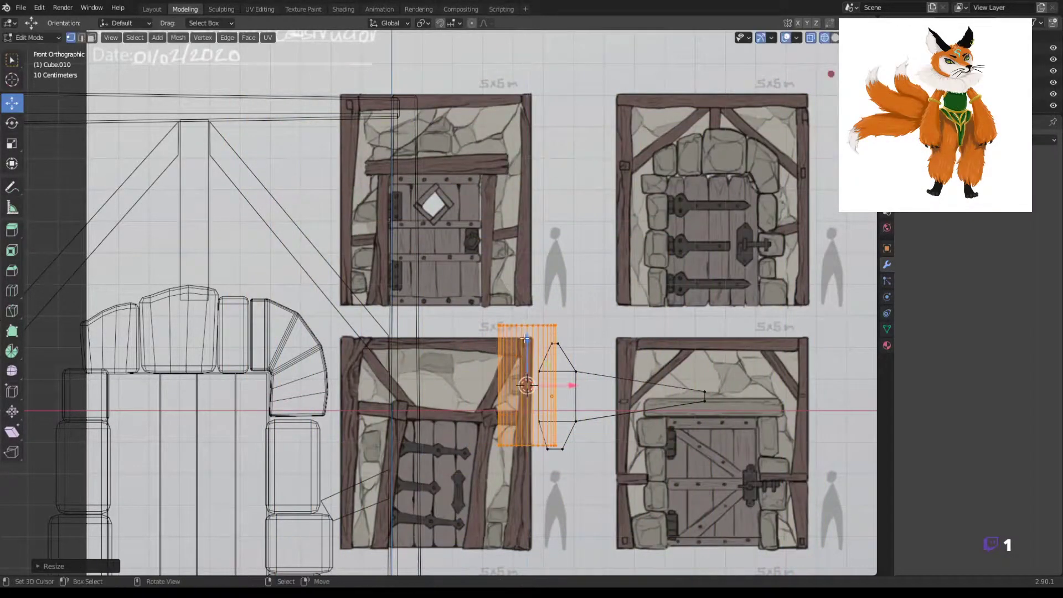
pyautogui.scroll(4, 548, 369)
pyautogui.press('s')
pyautogui.press('z')
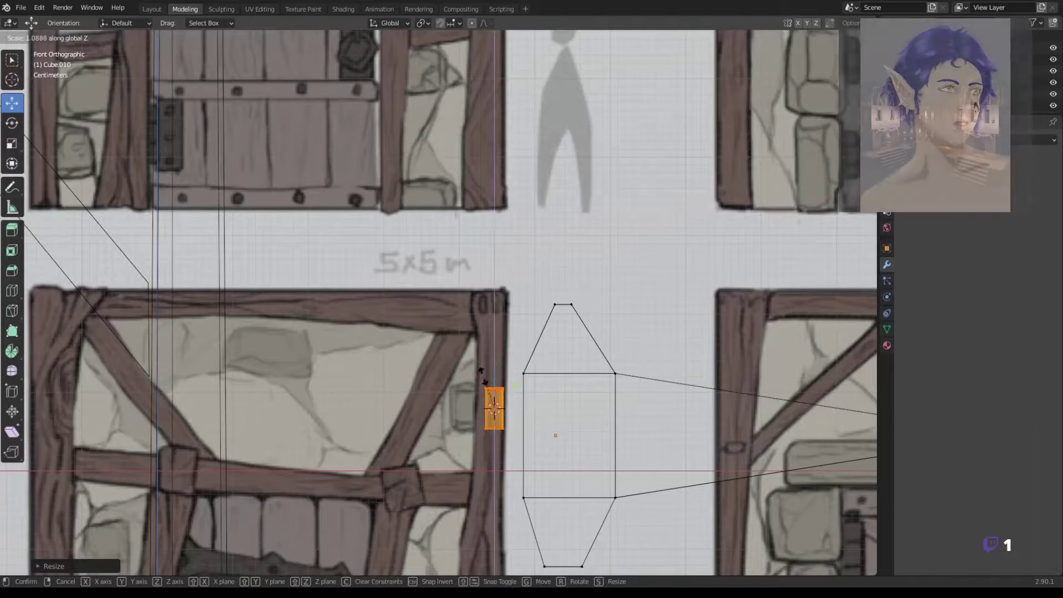
pyautogui.click(482, 377)
# Build a three-segment knuckle column beside the hinge plate and position the column
pyautogui.press('g')
pyautogui.click(548, 396)
pyautogui.hotkey('shift', 'd')
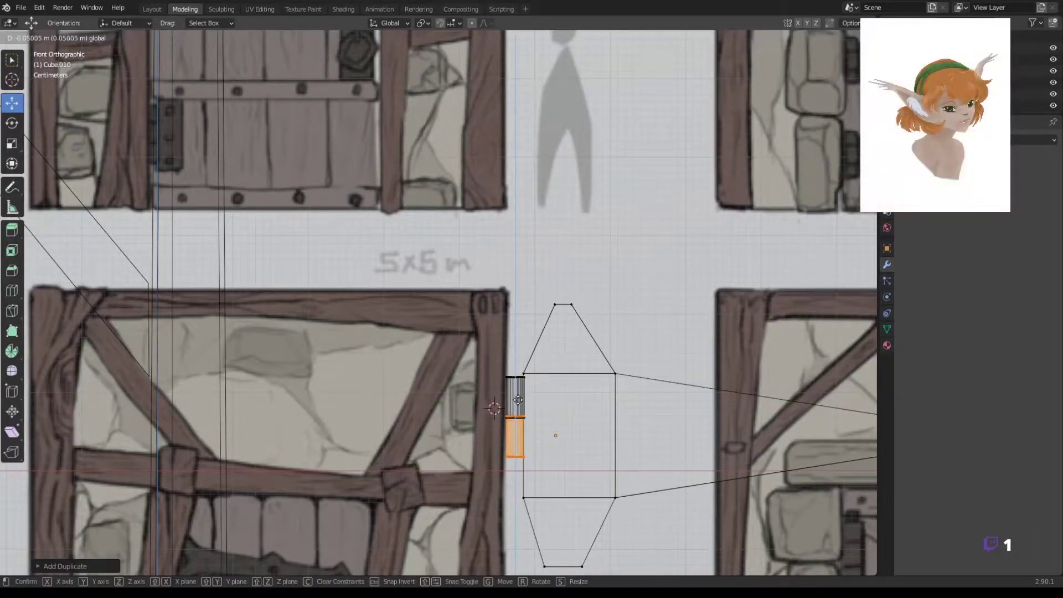
pyautogui.hotkey('shift', 'd')
pyautogui.click(517, 443)
pyautogui.hotkey('ctrl', 'l')
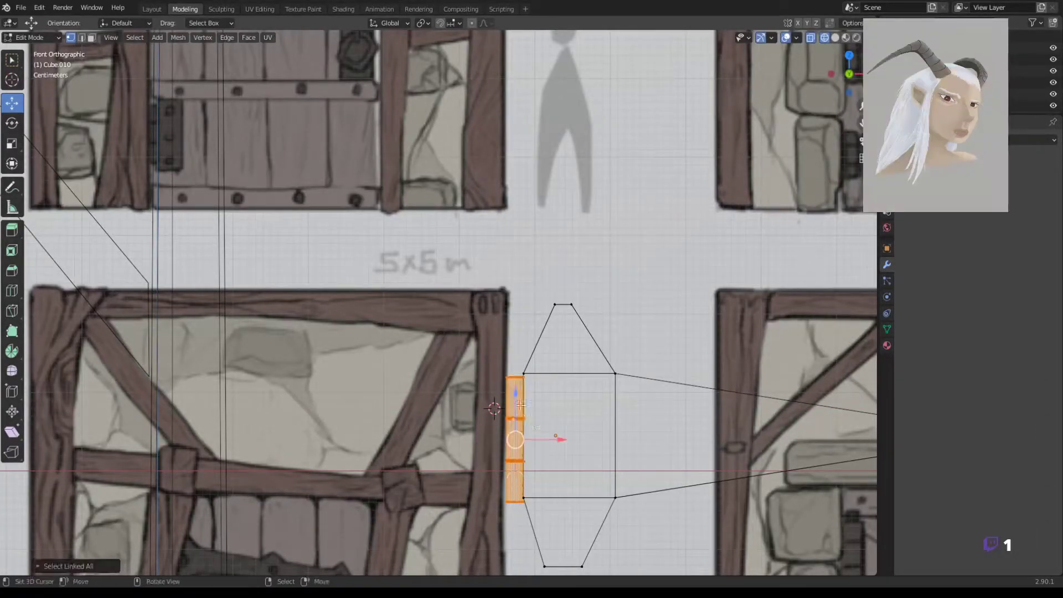
pyautogui.press('g')
pyautogui.click(514, 392)
# From top view, move the knuckle in depth to meet the plate, then check the hinge in 3D
pyautogui.scroll(-5, 515, 392)
pyautogui.press('KP_7')
pyautogui.scroll(5, 575, 352)
pyautogui.press('g')
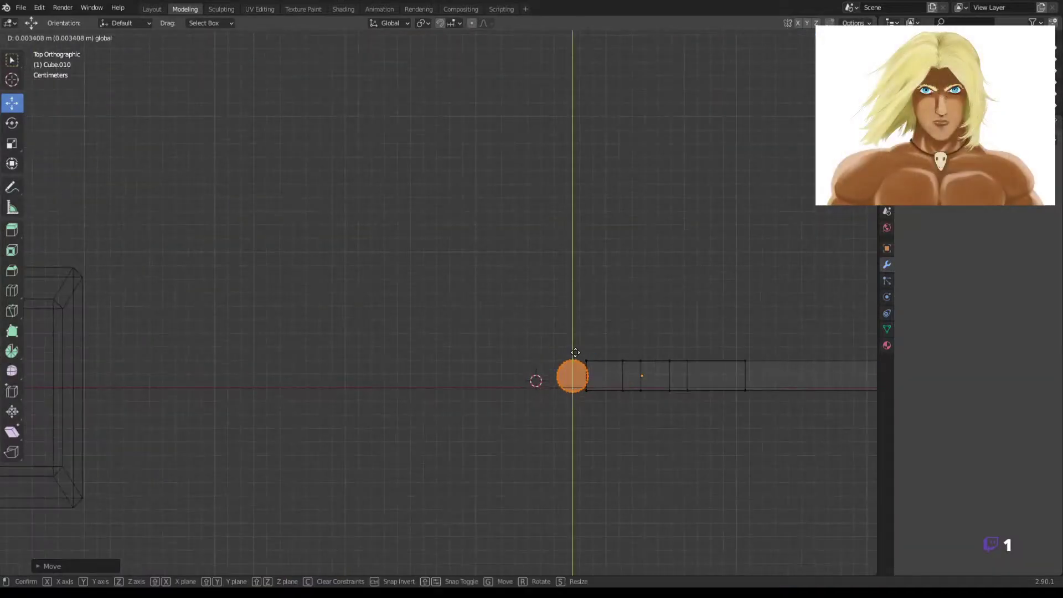
pyautogui.click(615, 377)
pyautogui.scroll(3, 615, 377)
pyautogui.scroll(-4, 615, 377)
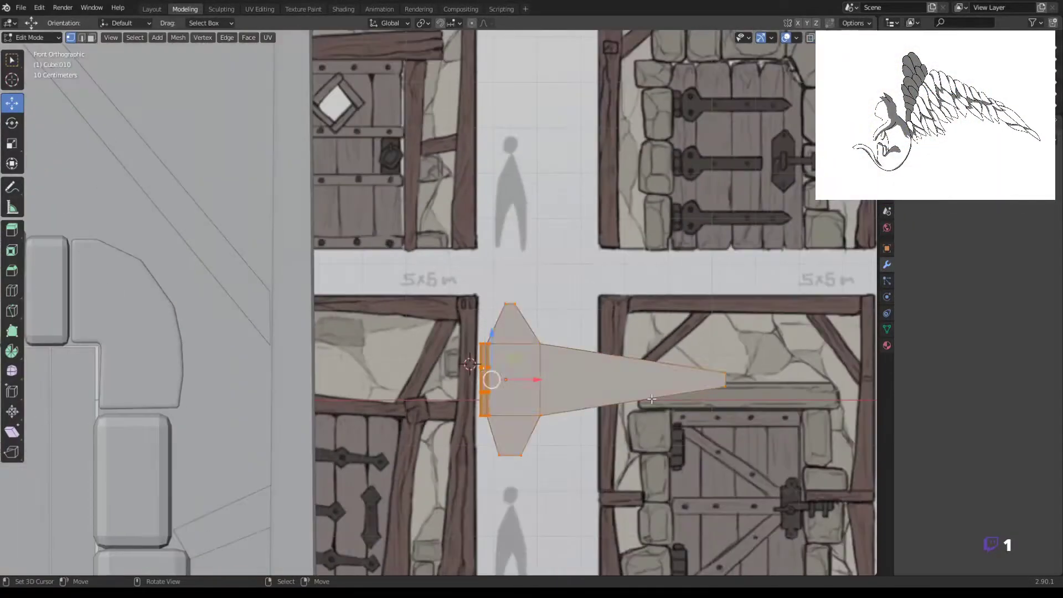
pyautogui.moveTo(615, 377)
pyautogui.mouseDown(button='middle')
pyautogui.moveTo(677, 430)
pyautogui.moveTo(516, 323)
pyautogui.mouseUp(button='middle')
pyautogui.click(263, 358)
pyautogui.scroll(3, 592, 371)
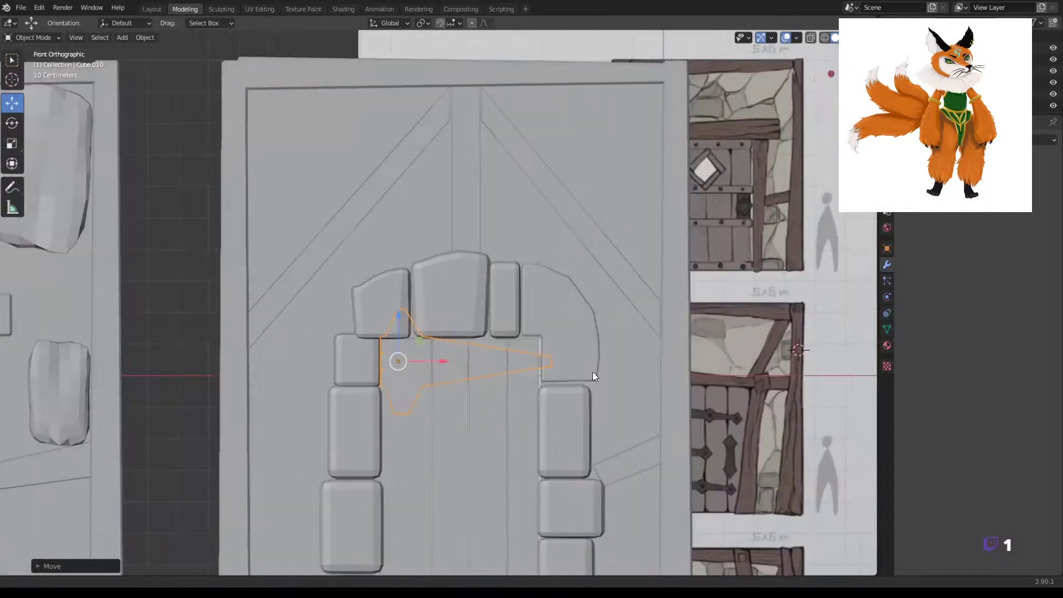
pyautogui.moveTo(592, 371)
pyautogui.mouseDown(button='middle')
pyautogui.moveTo(446, 382)
pyautogui.moveTo(562, 408)
pyautogui.moveTo(493, 401)
pyautogui.mouseUp(button='middle')
# Reposition the whole connected hinge piece lower on the door, checking it in solid view
pyautogui.hotkey('shift', 'z')
pyautogui.hotkey('ctrl', 'l')
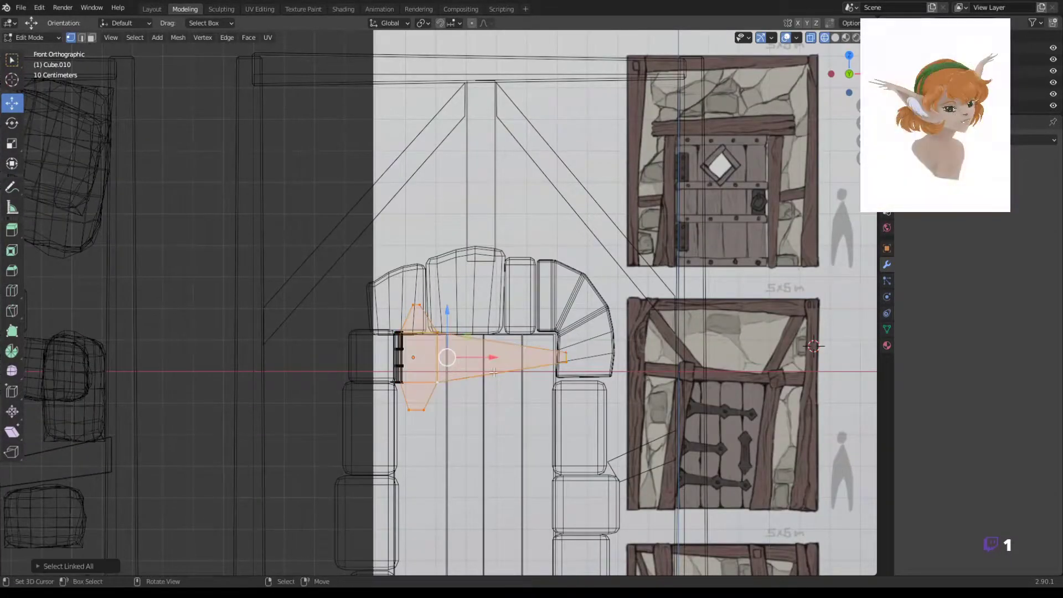
pyautogui.hotkey('ctrl', 'z')
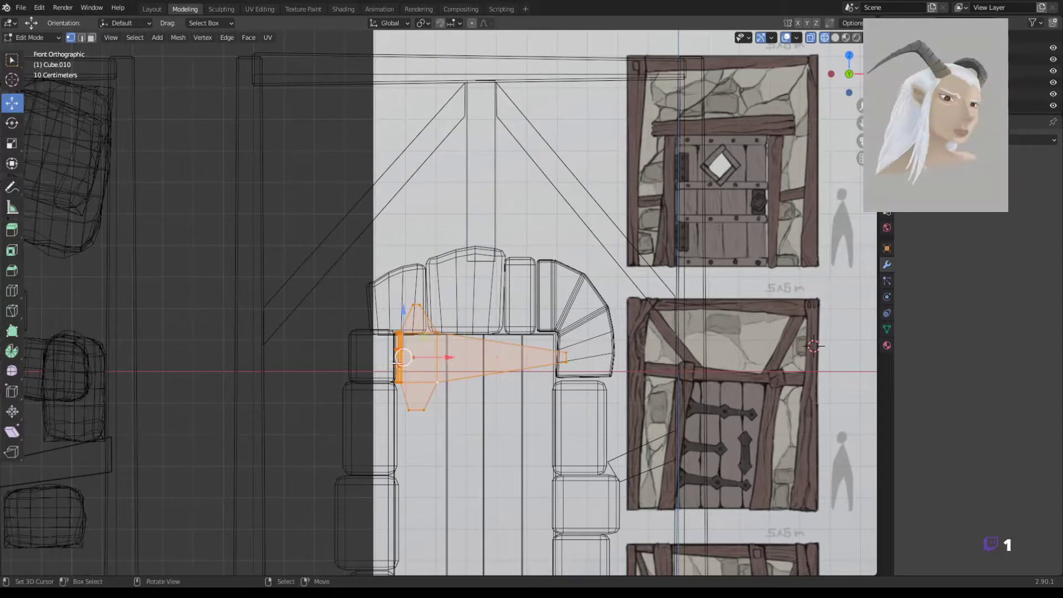
pyautogui.hotkey('ctrl', 'z')
pyautogui.scroll(-3, 415, 354)
pyautogui.scroll(3, 420, 359)
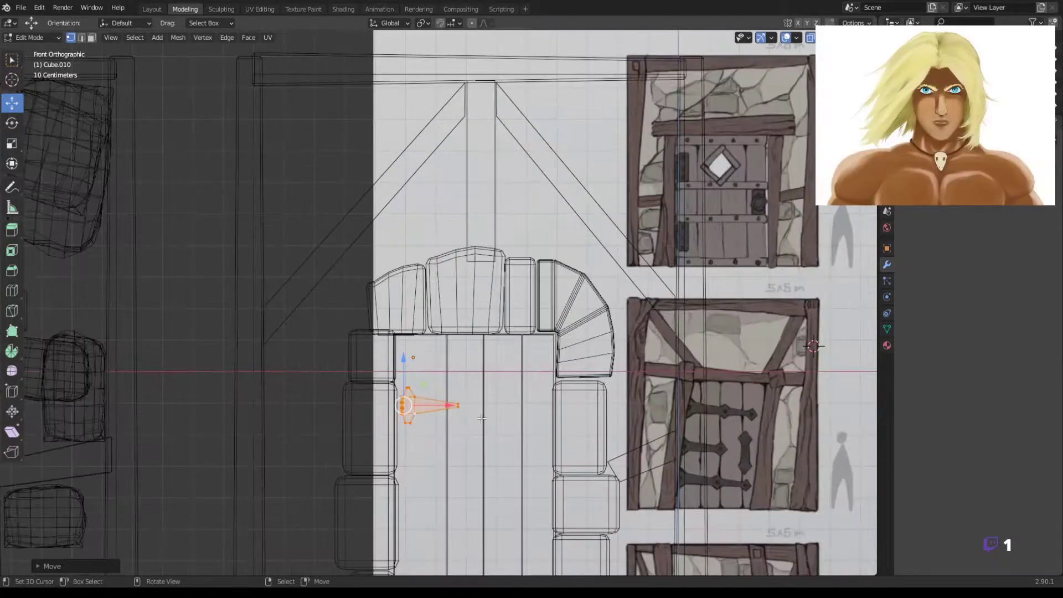
pyautogui.click(445, 414)
pyautogui.scroll(-3, 469, 427)
pyautogui.scroll(5, 448, 379)
pyautogui.hotkey('alt', 'z')
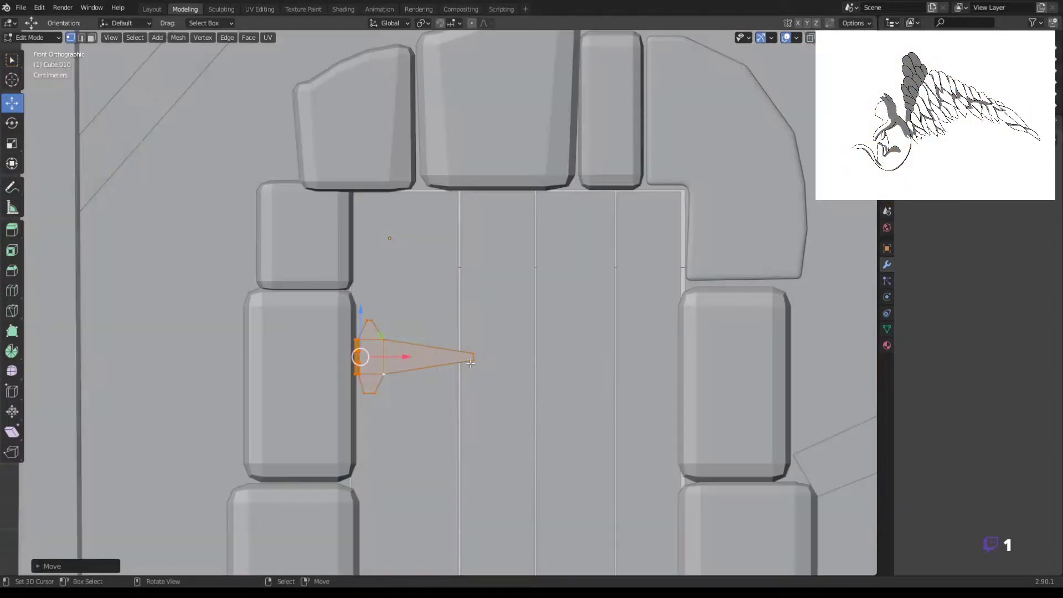
pyautogui.hotkey('alt', 'z')
# Move the strap's end vertices and resize the tip vertices into a slimmer shaft
pyautogui.press('g')
pyautogui.click(474, 358)
pyautogui.scroll(-3, 415, 315)
pyautogui.scroll(5, 447, 382)
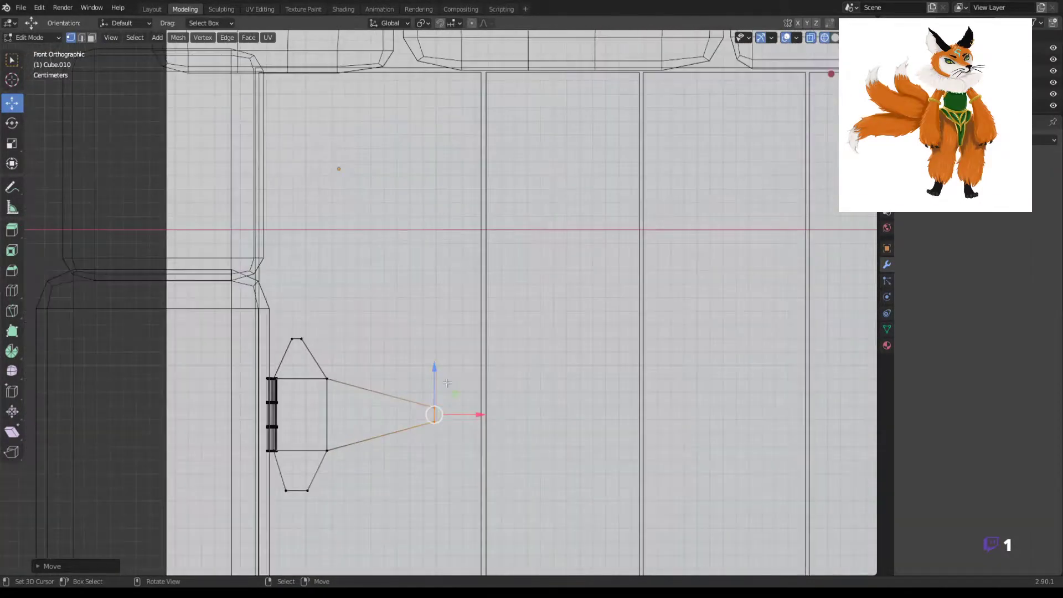
pyautogui.press('s')
pyautogui.click(424, 299)
# Extrude the strap tip, collapse it to a point, and duplicate the finished hinge strap
pyautogui.press('e')
pyautogui.click(600, 410)
pyautogui.scroll(-3, 467, 360)
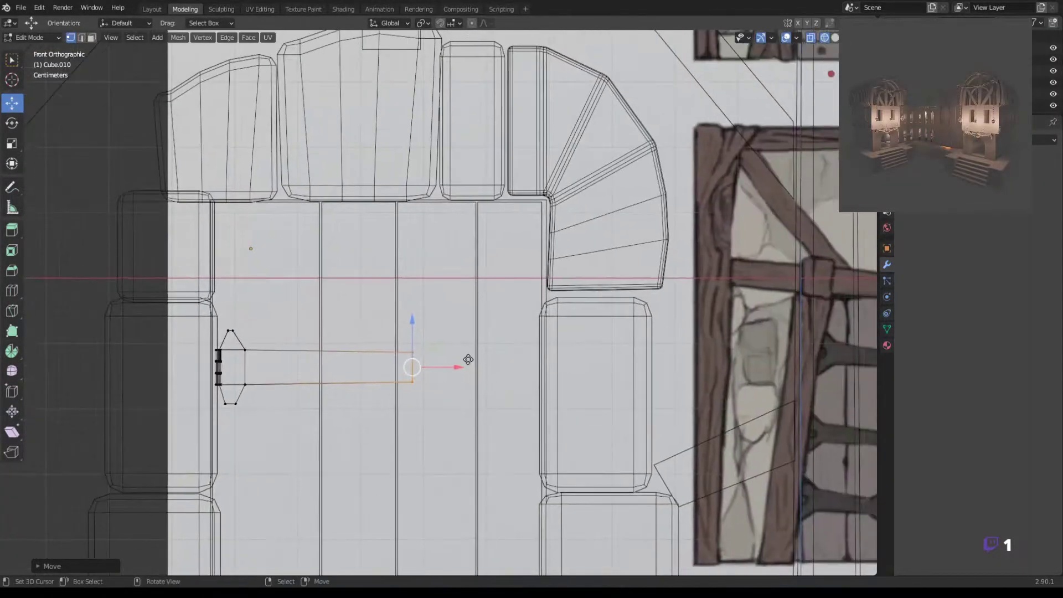
pyautogui.press('s')
pyautogui.click(455, 363)
pyautogui.scroll(-3, 439, 339)
pyautogui.hotkey('alt', 'z')
pyautogui.hotkey('alt', 'z')
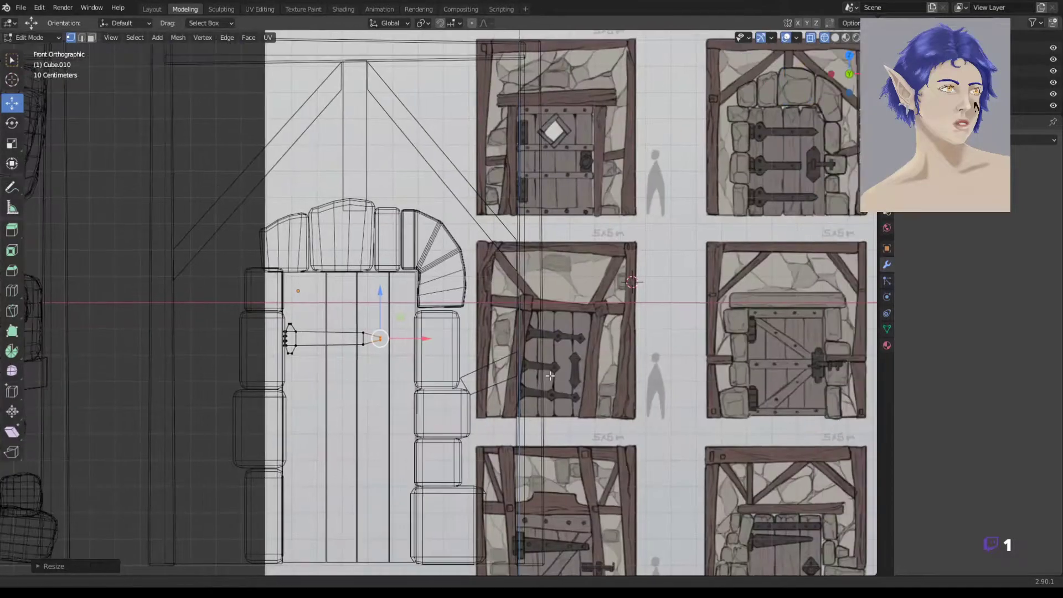
pyautogui.hotkey('shift', 'd')
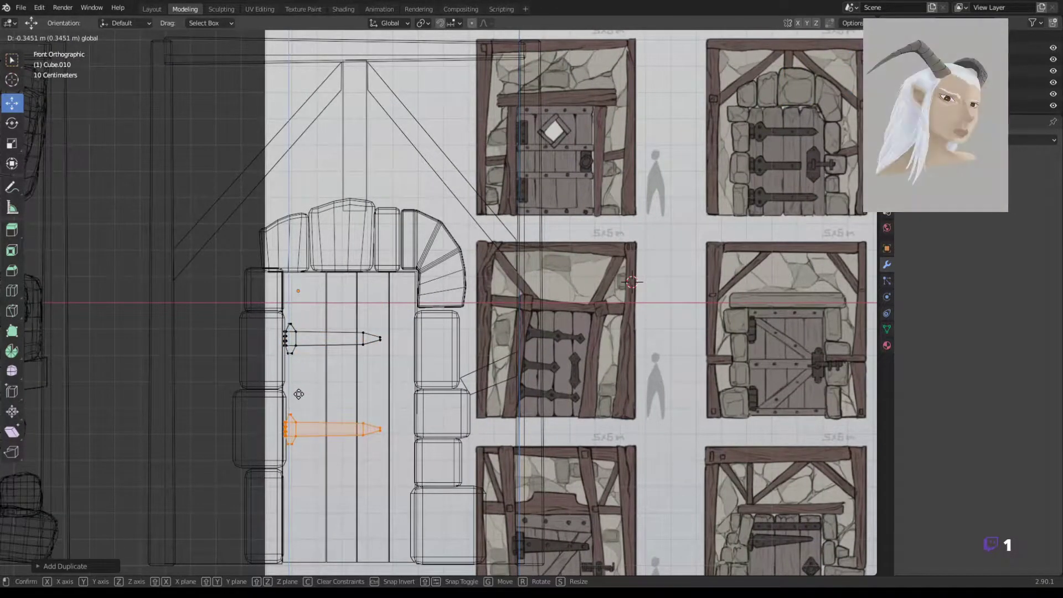
# Place the copied hinge lower on the door and shorten the middle strap by moving its tip vertex
pyautogui.click(293, 475)
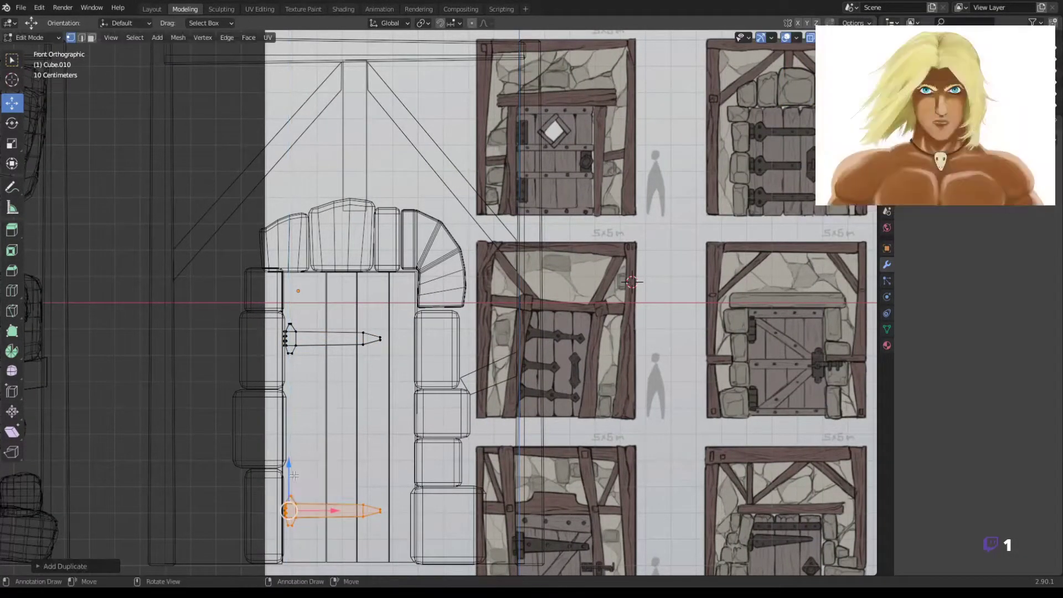
pyautogui.click(382, 434)
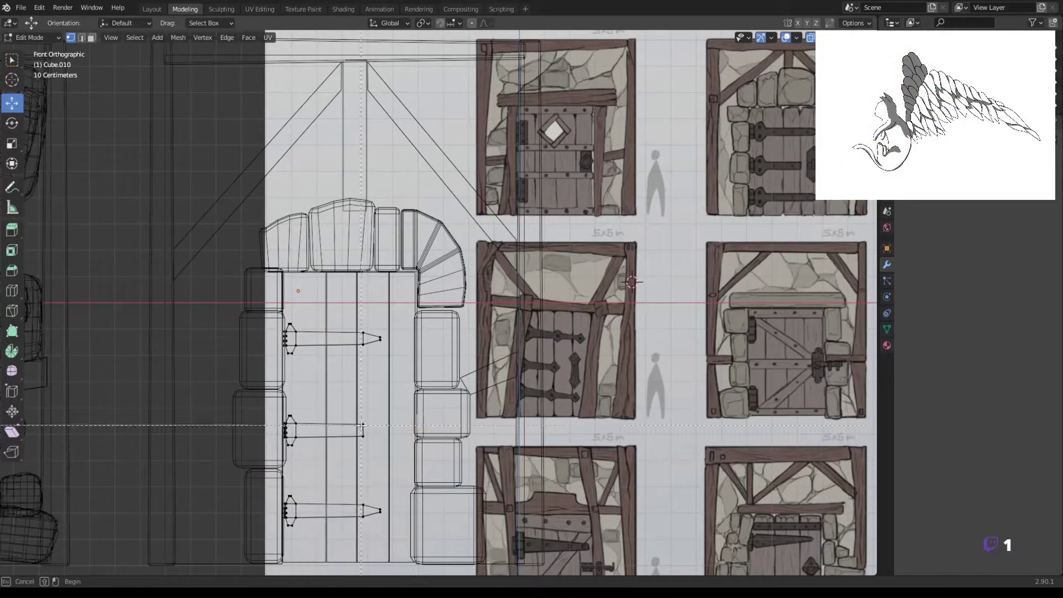
pyautogui.press('g')
pyautogui.click(390, 441)
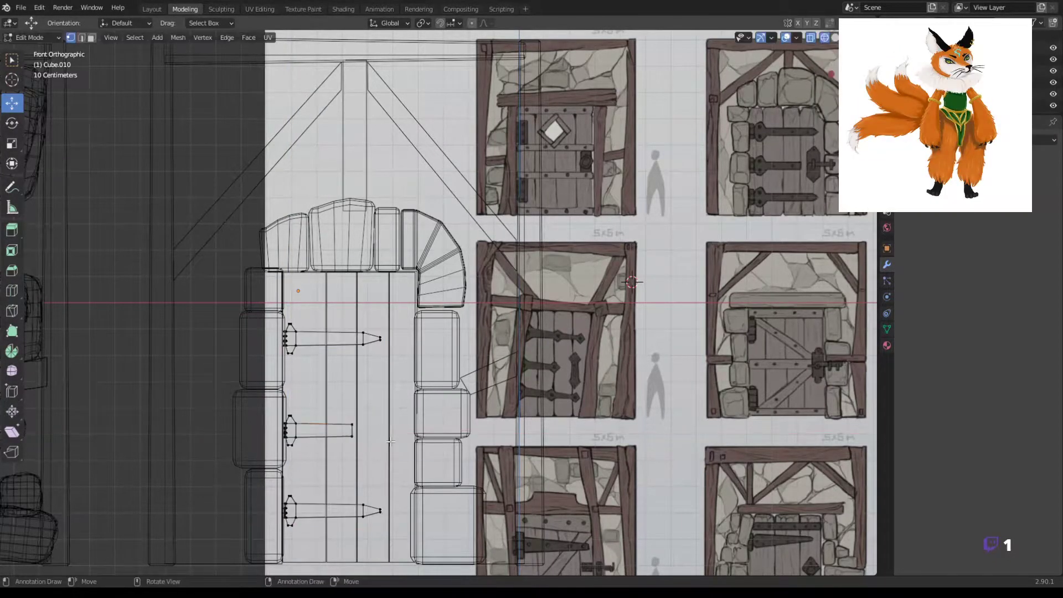
# Select the whole lower hinge piece as linked geometry
pyautogui.hotkey('shift', 'a')
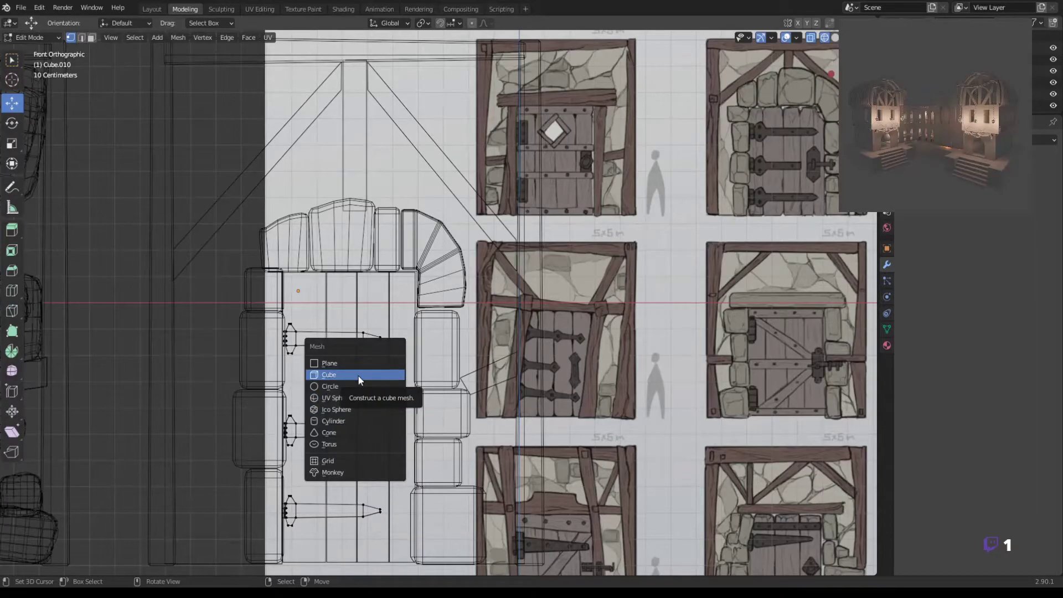
pyautogui.scroll(4, 488, 445)
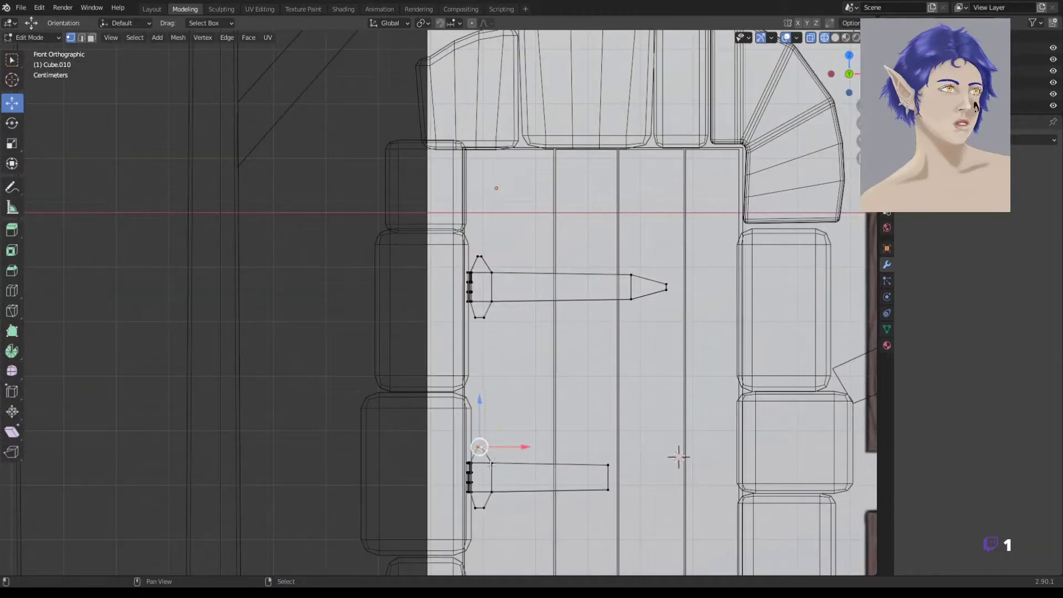
pyautogui.hotkey('ctrl', 'l')
pyautogui.scroll(-2, 619, 507)
# Separate the selected hinge piece into its own object and set its origin
pyautogui.press('p')
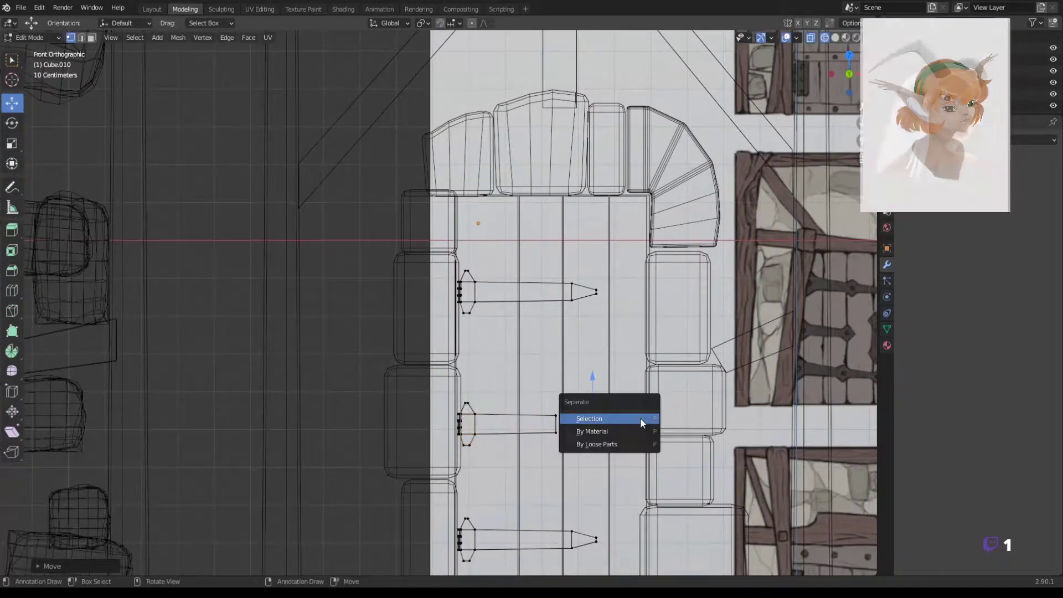
pyautogui.click(603, 420)
pyautogui.press('Tab')
pyautogui.click(145, 37)
pyautogui.click(276, 83)
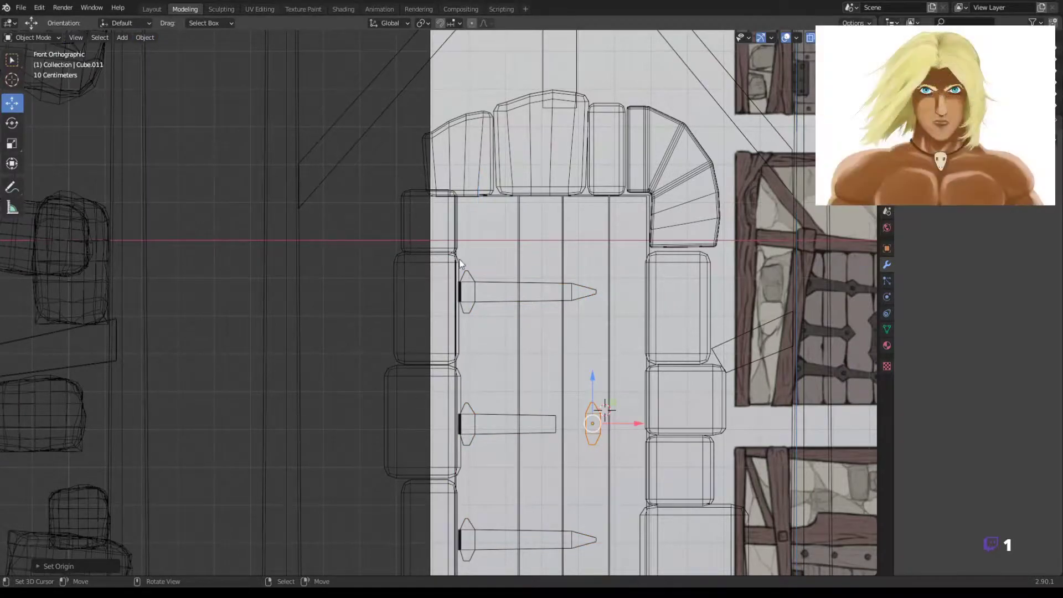
# Resize the separated piece's vertices while viewing the door from the front
pyautogui.hotkey('shift', 'z')
pyautogui.moveTo(408, 239)
pyautogui.mouseDown(button='middle')
pyautogui.moveTo(542, 436)
pyautogui.moveTo(601, 402)
pyautogui.mouseUp(button='middle')
pyautogui.press('KP_1')
pyautogui.press('Tab')
pyautogui.hotkey('shift', 'z')
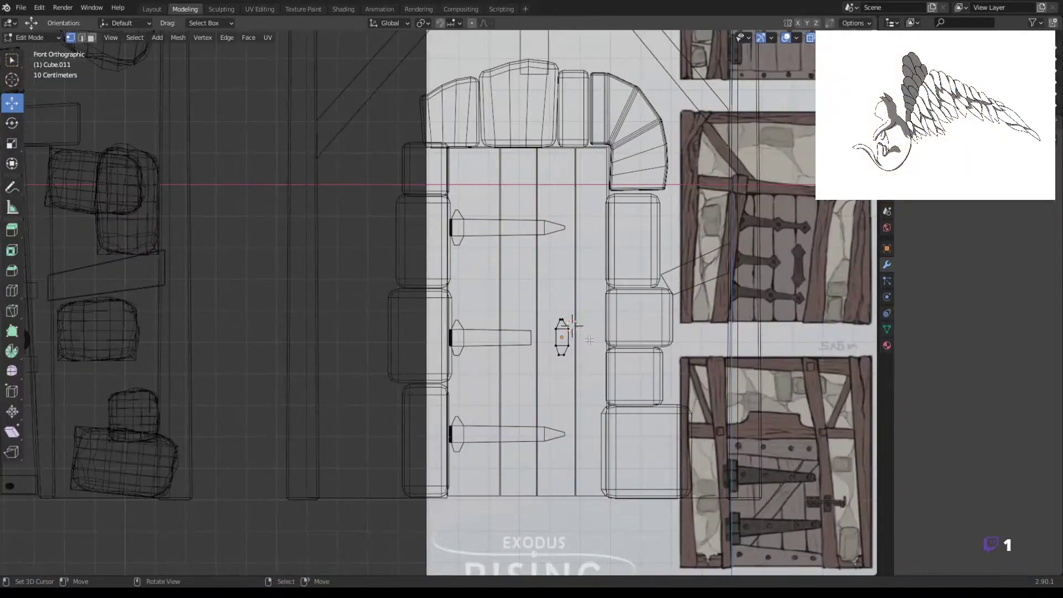
pyautogui.click(580, 334)
pyautogui.scroll(-2, 575, 338)
# Move the separated piece, center its origin on geometry, and switch to solid shading
pyautogui.press('g')
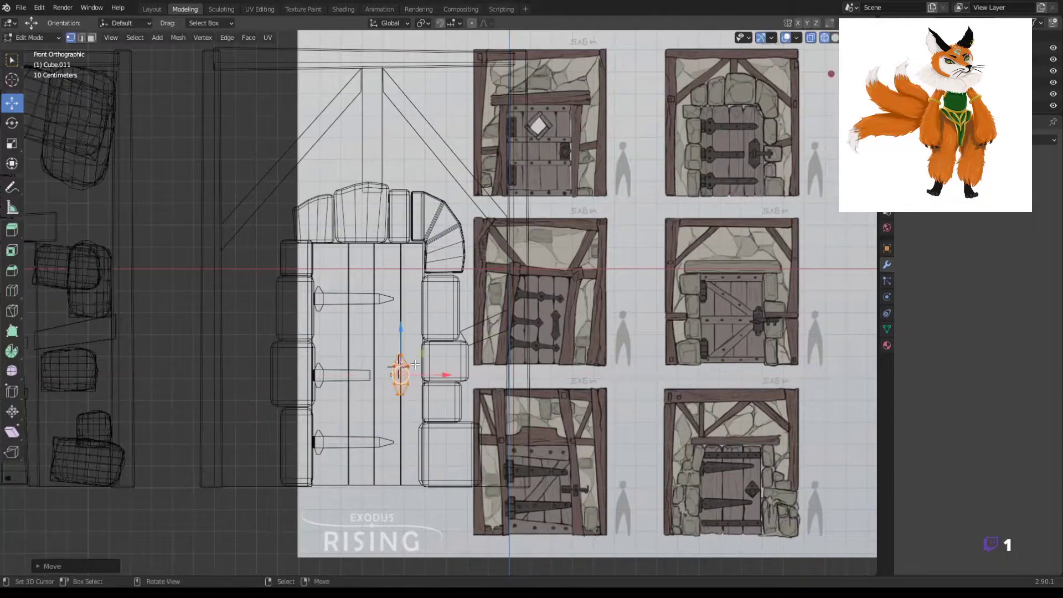
pyautogui.scroll(1, 399, 351)
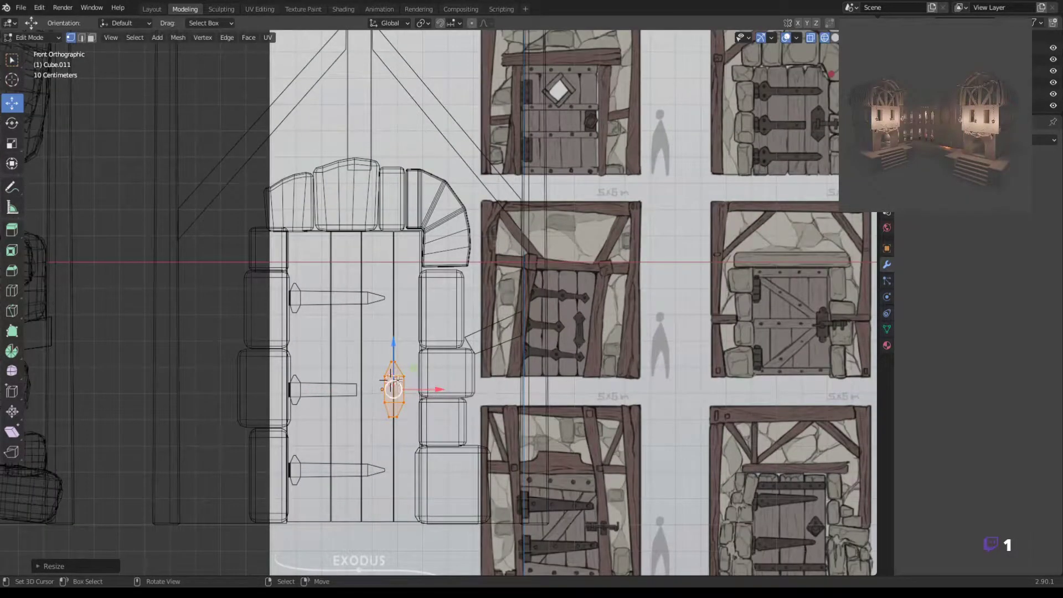
pyautogui.click(145, 37)
pyautogui.click(288, 74)
pyautogui.scroll(-2, 384, 332)
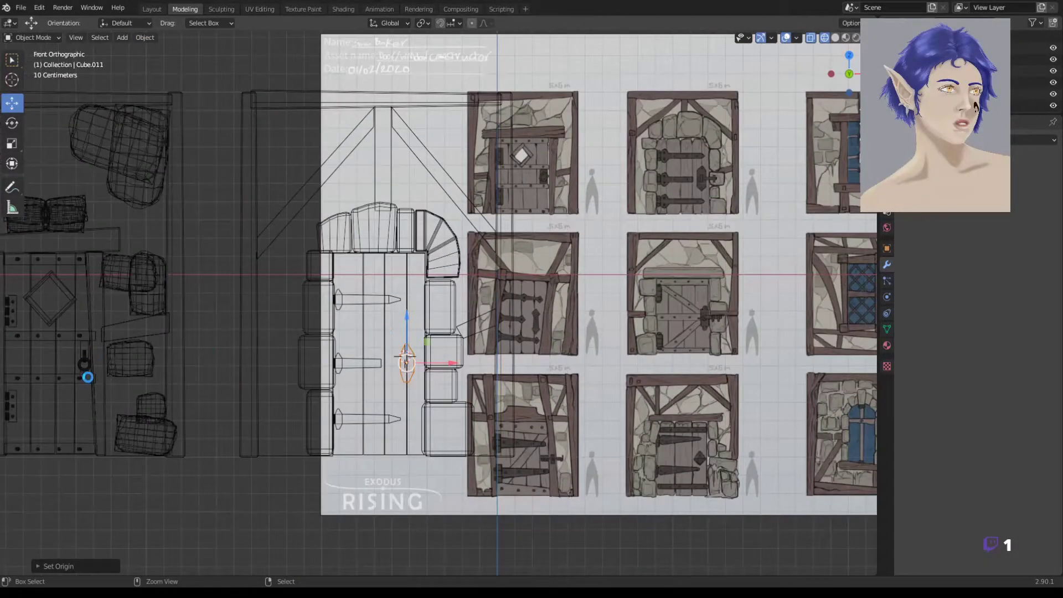
pyautogui.moveTo(88, 377); pyautogui.dragTo(427, 343, button='middle')
pyautogui.press('z')
pyautogui.click(504, 417)
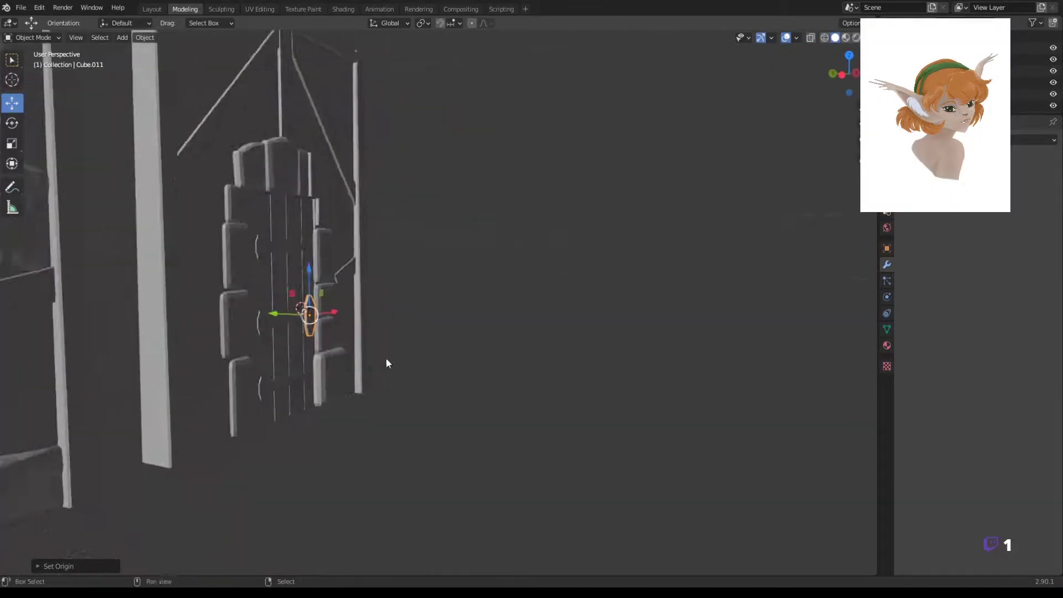
# Push the three hinge straps along Y so they sit against the plank door's face
pyautogui.press('g')
pyautogui.press('y')
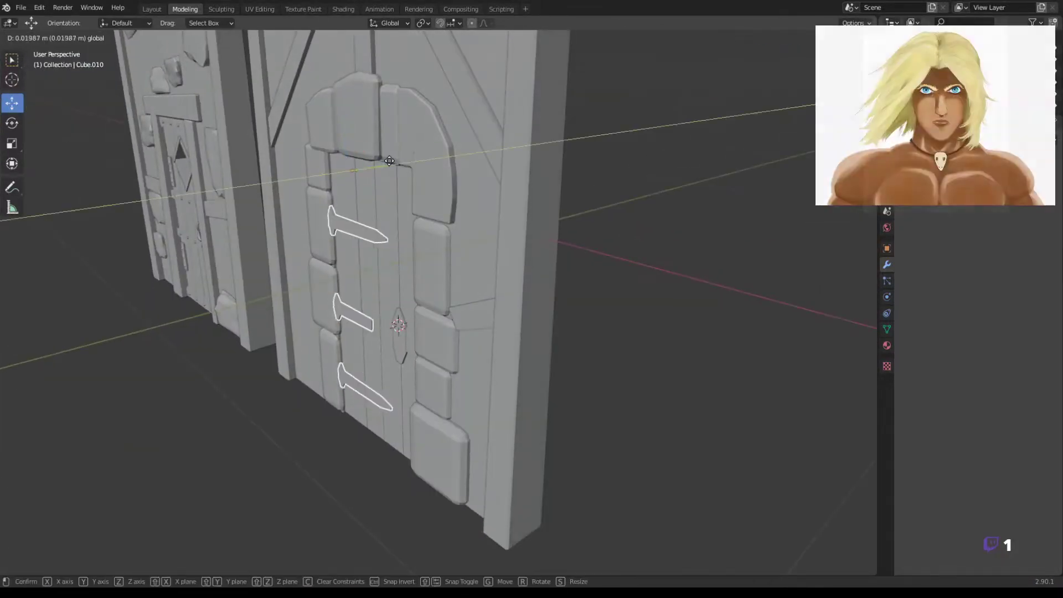
pyautogui.click(389, 161)
pyautogui.scroll(5, 366, 147)
pyautogui.click(353, 180)
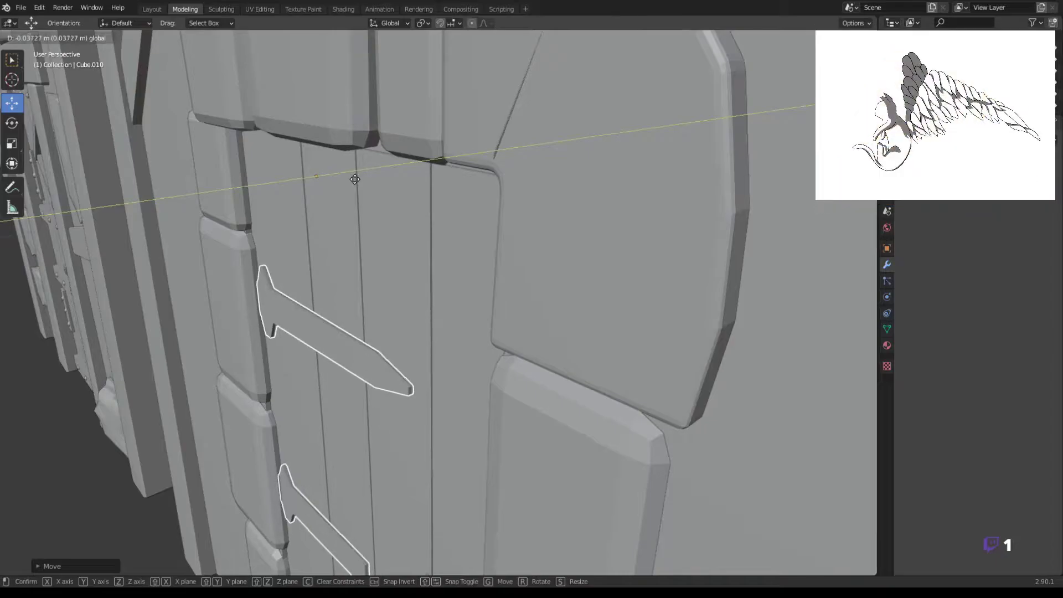
pyautogui.press('KP_1')
pyautogui.scroll(-2, 332, 413)
pyautogui.scroll(-2, 374, 392)
pyautogui.moveTo(374, 391)
pyautogui.mouseDown(button='middle')
pyautogui.moveTo(453, 439)
pyautogui.moveTo(400, 443)
pyautogui.moveTo(426, 471)
pyautogui.mouseUp(button='middle')
pyautogui.scroll(2, 387, 399)
# Scale all hinge strap geometry to sit flat, then select the rivets on the other door model
pyautogui.press('Tab')
pyautogui.press('a')
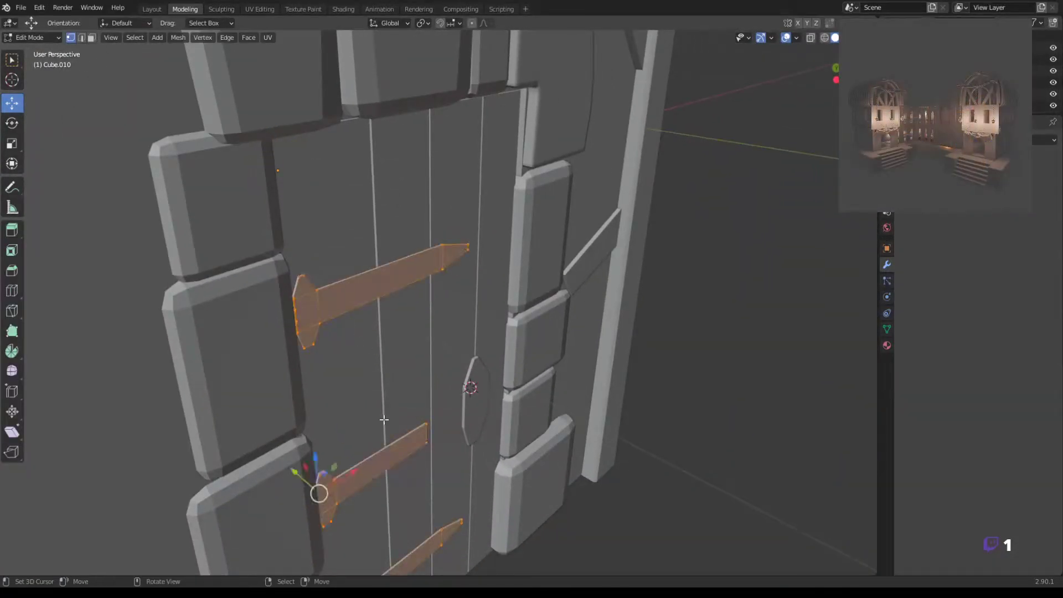
pyautogui.click(592, 490)
pyautogui.moveTo(592, 490); pyautogui.dragTo(431, 370, button='middle')
pyautogui.press('KP_1')
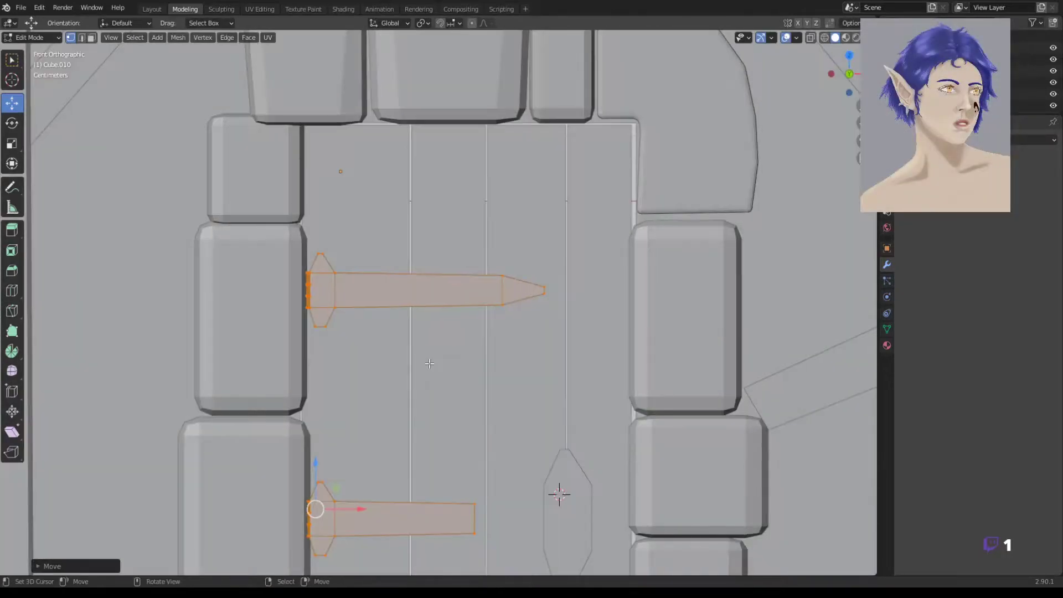
pyautogui.press('Tab')
pyautogui.scroll(-5, 430, 364)
pyautogui.click(296, 289)
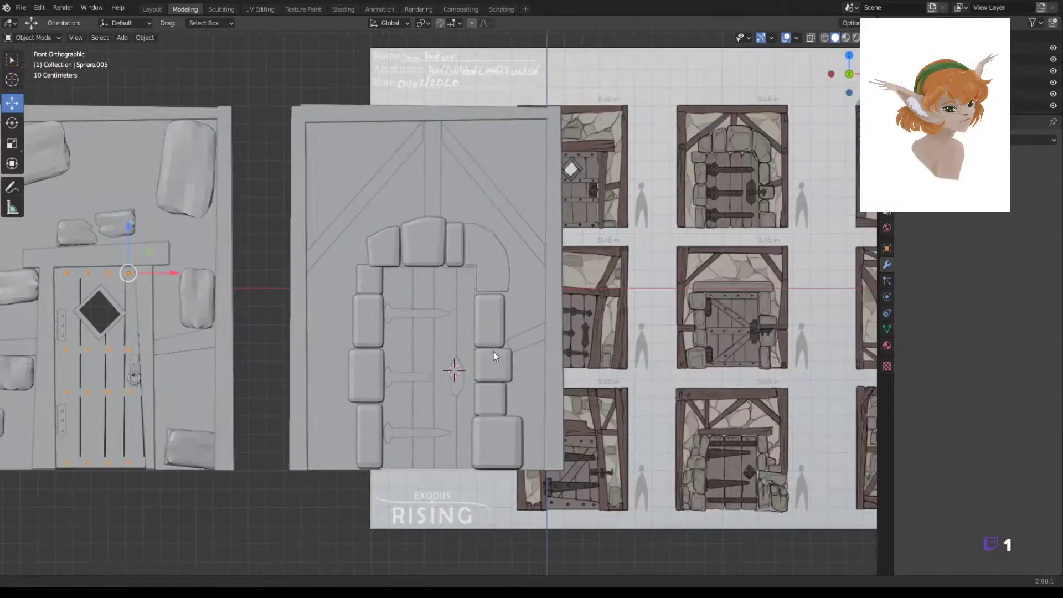
# Copy a rivet off the old door, separate it into its own object, and set its origin to geometry
pyautogui.press('Tab')
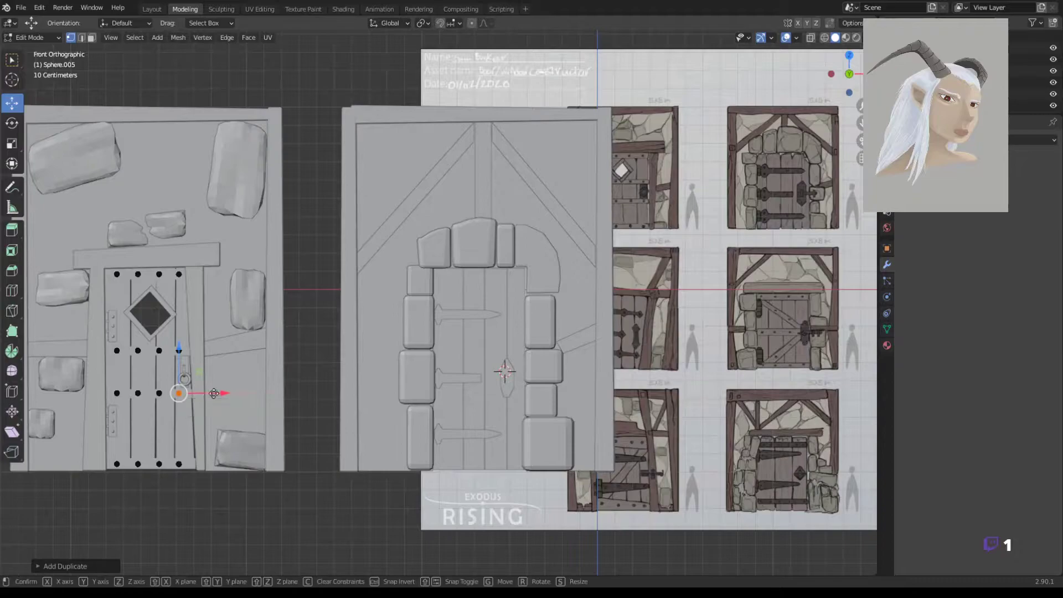
pyautogui.press('g')
pyautogui.click(451, 355)
pyautogui.press('Tab')
pyautogui.click(467, 382)
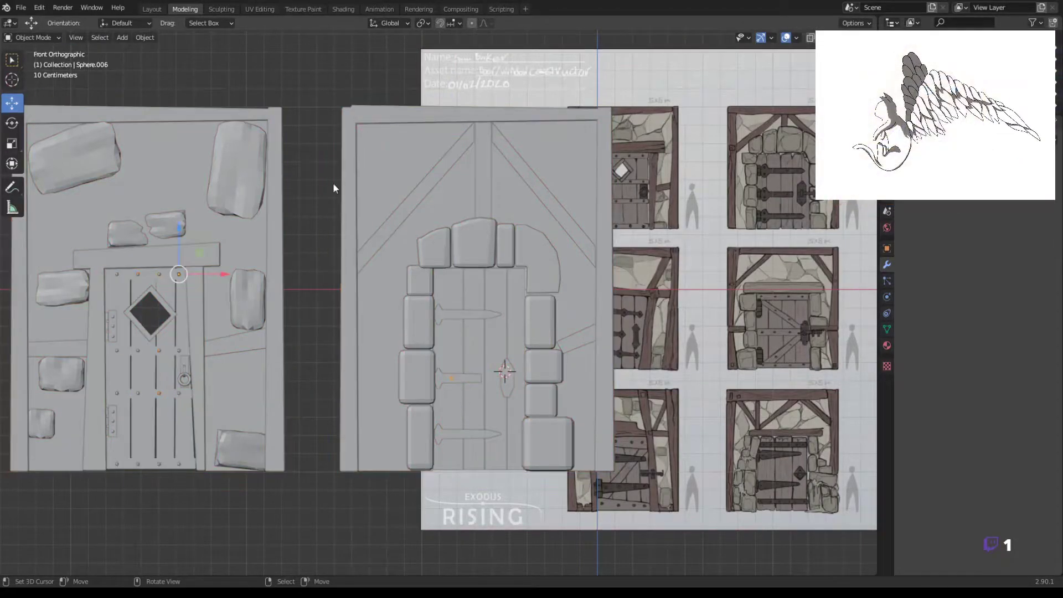
pyautogui.click(144, 37)
pyautogui.click(288, 75)
pyautogui.scroll(3, 485, 430)
pyautogui.scroll(3, 484, 430)
pyautogui.moveTo(332, 356); pyautogui.dragTo(467, 319, button='middle')
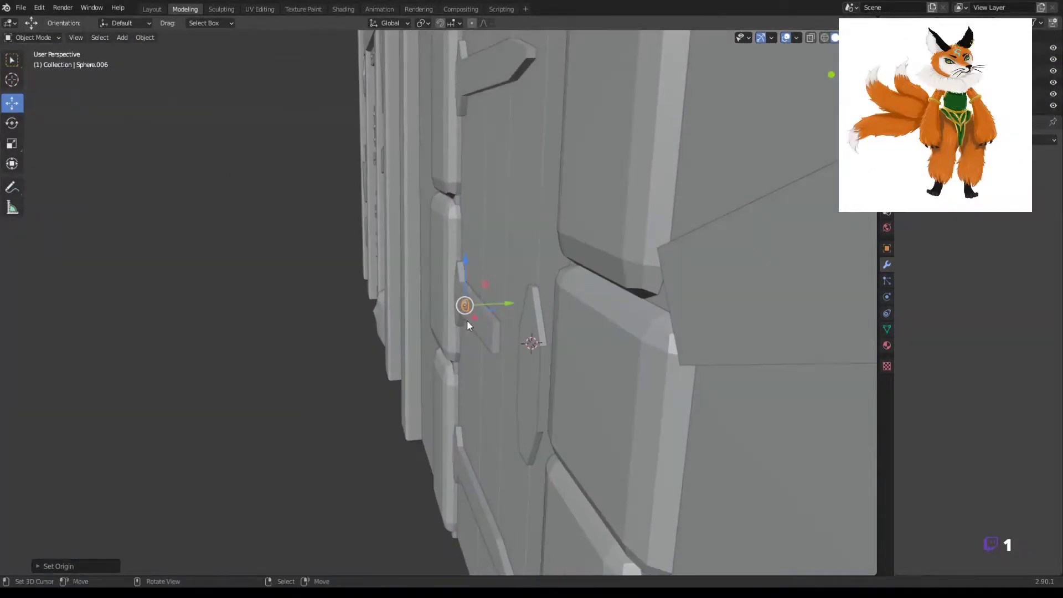
pyautogui.press('KP_1')
# Duplicate the rivet along the upper hinge straps, sliding copies on X and Z
pyautogui.hotkey('shift', 'd')
pyautogui.press('x')
pyautogui.click(416, 352)
pyautogui.scroll(-5, 301, 459)
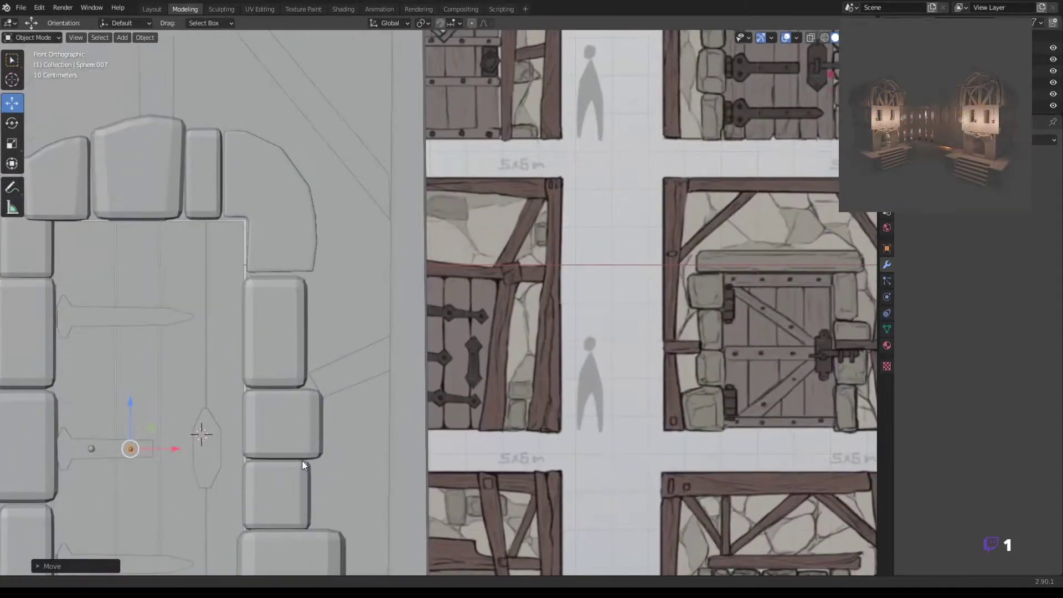
pyautogui.scroll(4, 483, 321)
pyautogui.scroll(1, 483, 325)
pyautogui.hotkey('shift', 'd')
pyautogui.press('z')
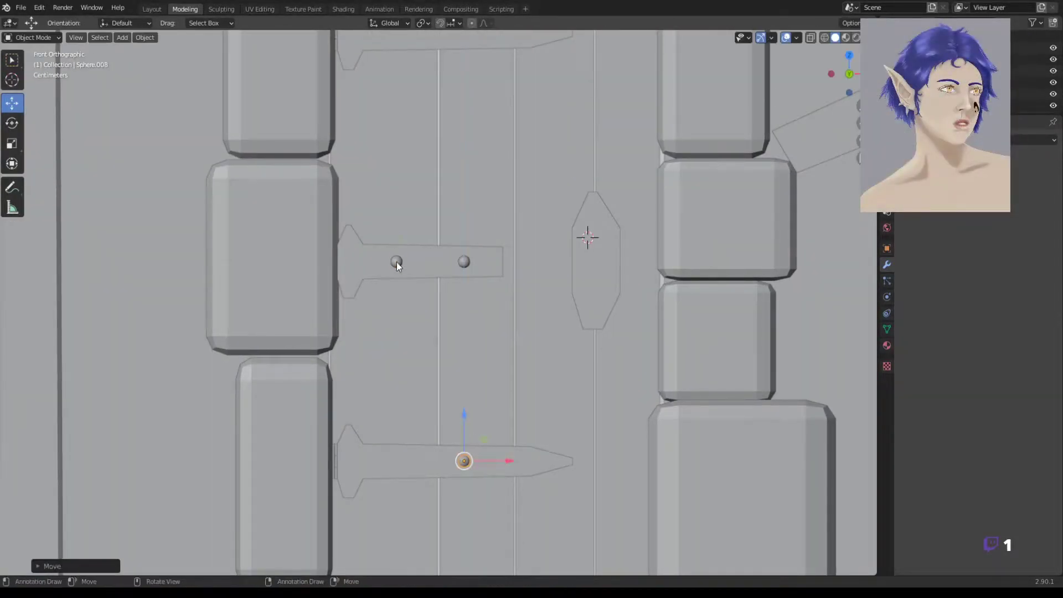
pyautogui.click(408, 440)
pyautogui.hotkey('shift', 'd')
pyautogui.press('x')
pyautogui.click(462, 462)
# Add rivets along the bottom hinge, including one at its left end, and resize one
pyautogui.scroll(-3, 433, 337)
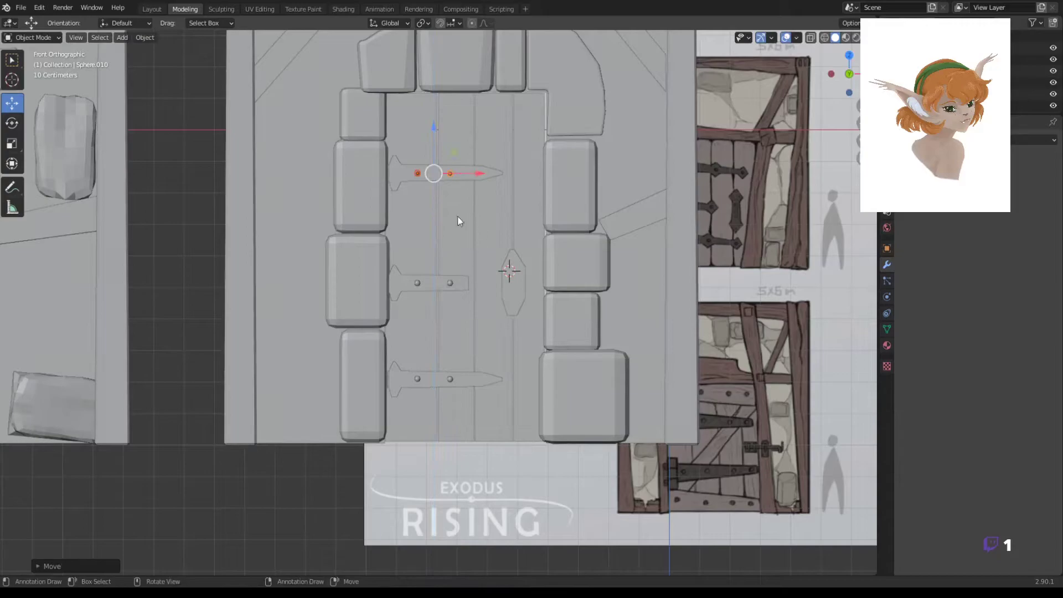
pyautogui.click(449, 379)
pyautogui.hotkey('shift', 'd')
pyautogui.press('x')
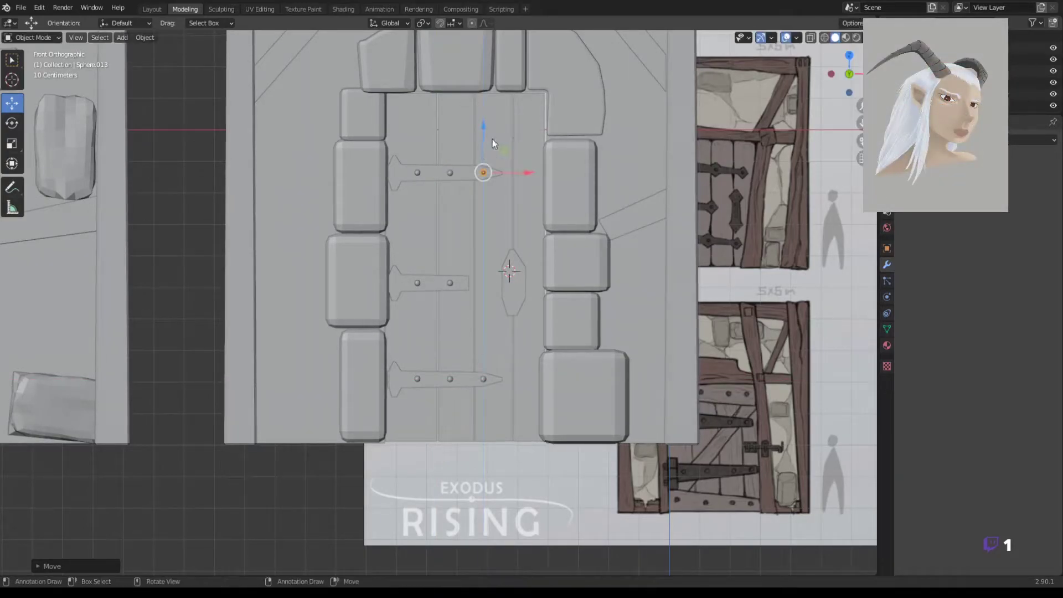
pyautogui.hotkey('shift', 'd')
pyautogui.scroll(5, 463, 352)
pyautogui.press('Tab')
pyautogui.press('s')
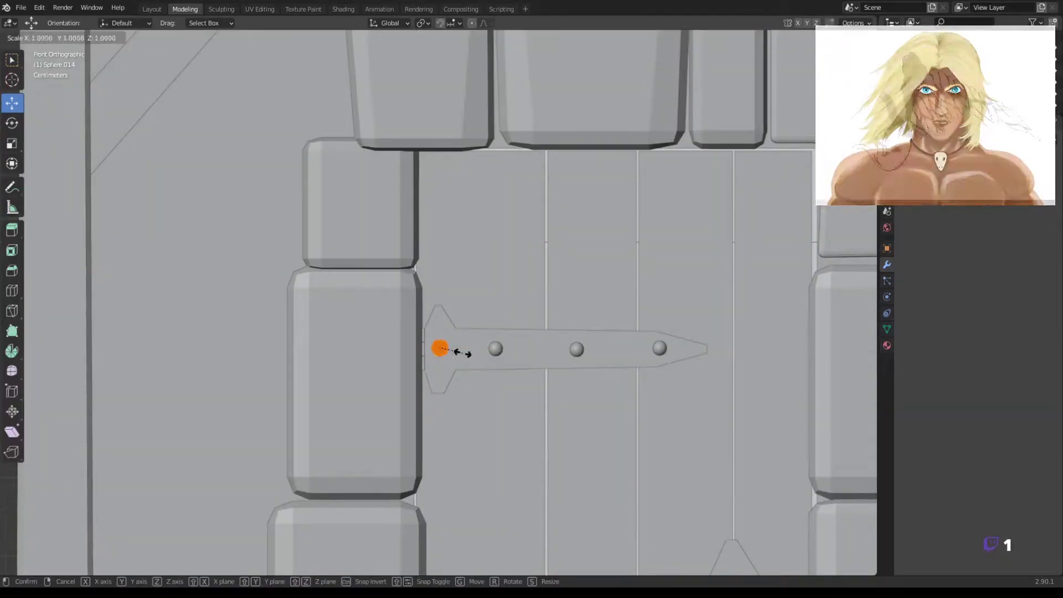
pyautogui.click(463, 352)
pyautogui.click(446, 351)
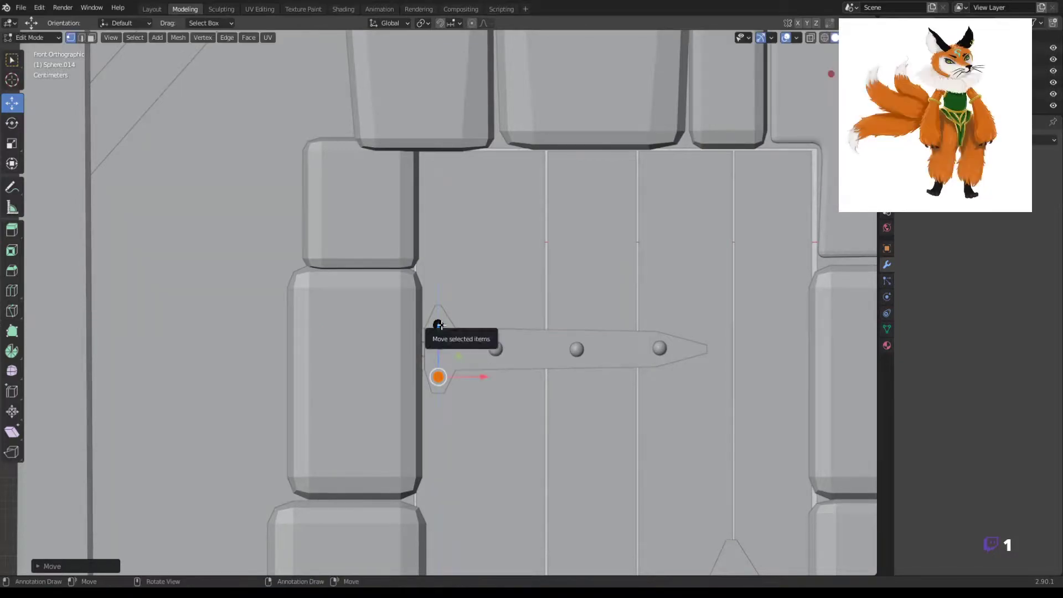
pyautogui.keyDown('shift'); pyautogui.moveTo(437, 338); pyautogui.dragTo(354, 136, button='middle'); pyautogui.keyUp('shift')
# Copy the rivet set down onto the lower hinge and save drzwi.blend
pyautogui.hotkey('shift', 'd')
pyautogui.click(359, 375)
pyautogui.keyDown('shift'); pyautogui.moveTo(359, 376); pyautogui.dragTo(409, 129, button='middle'); pyautogui.keyUp('shift')
pyautogui.hotkey('shift', 'd')
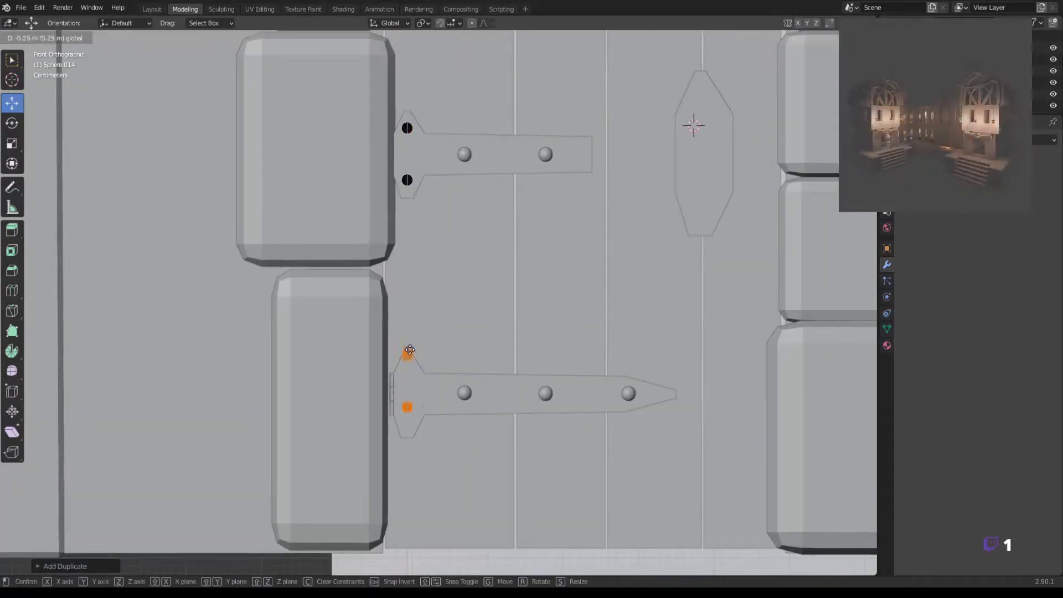
pyautogui.moveTo(488, 368)
pyautogui.mouseDown(button='middle')
pyautogui.moveTo(531, 371)
pyautogui.moveTo(576, 409)
pyautogui.mouseUp(button='middle')
pyautogui.press('Tab')
pyautogui.hotkey('ctrl', 's')
# Place a rivet on the lock plate and set the 3D cursor where the new cube will go
pyautogui.press('KP_1')
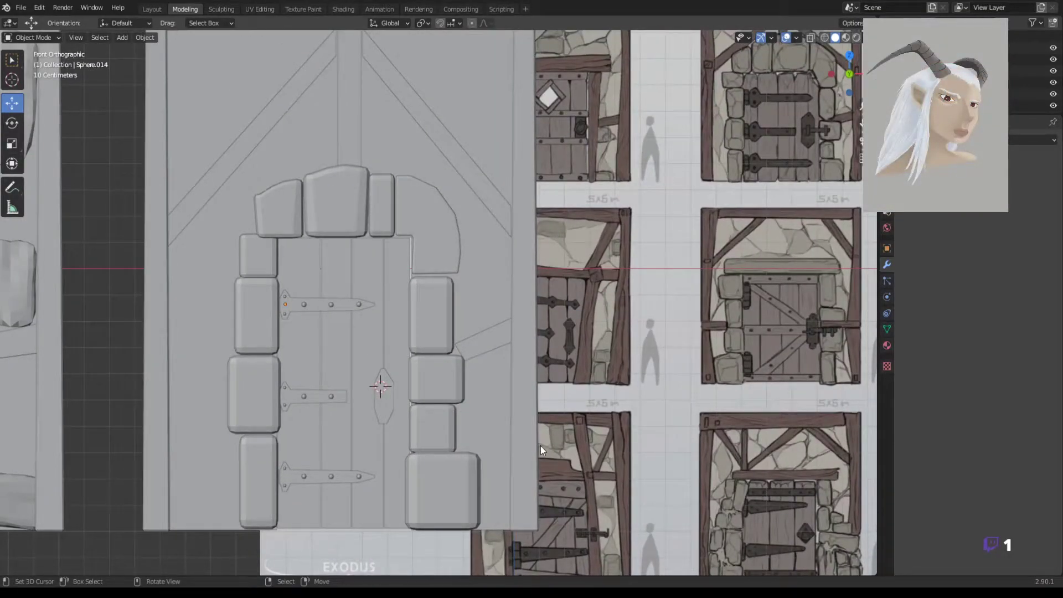
pyautogui.keyDown('shift'); pyautogui.moveTo(560, 313); pyautogui.dragTo(625, 349, button='middle'); pyautogui.keyUp('shift')
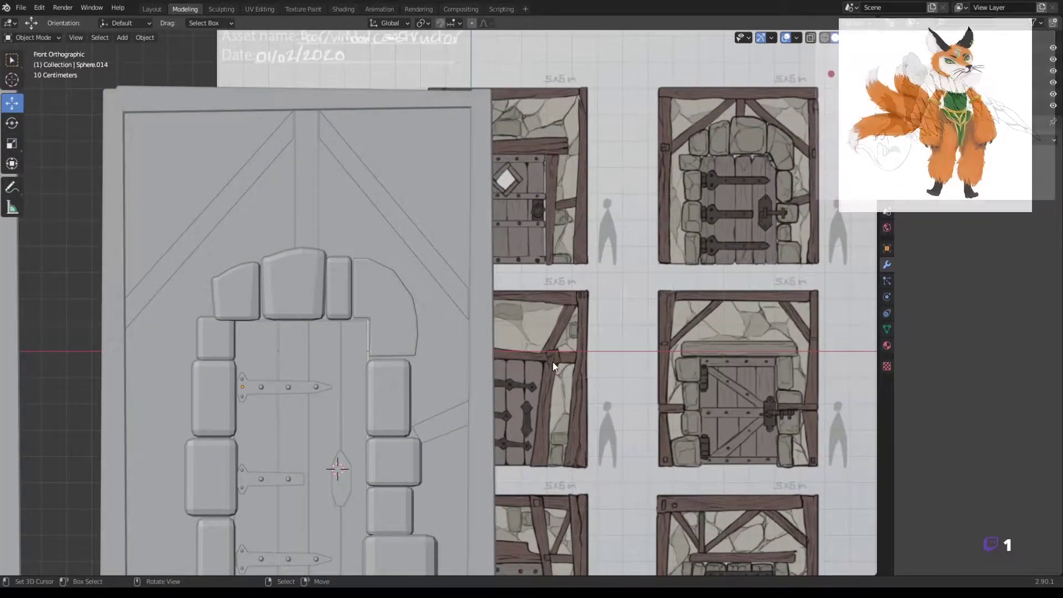
pyautogui.scroll(4, 343, 365)
pyautogui.click(454, 290)
pyautogui.hotkey('shift', 'd')
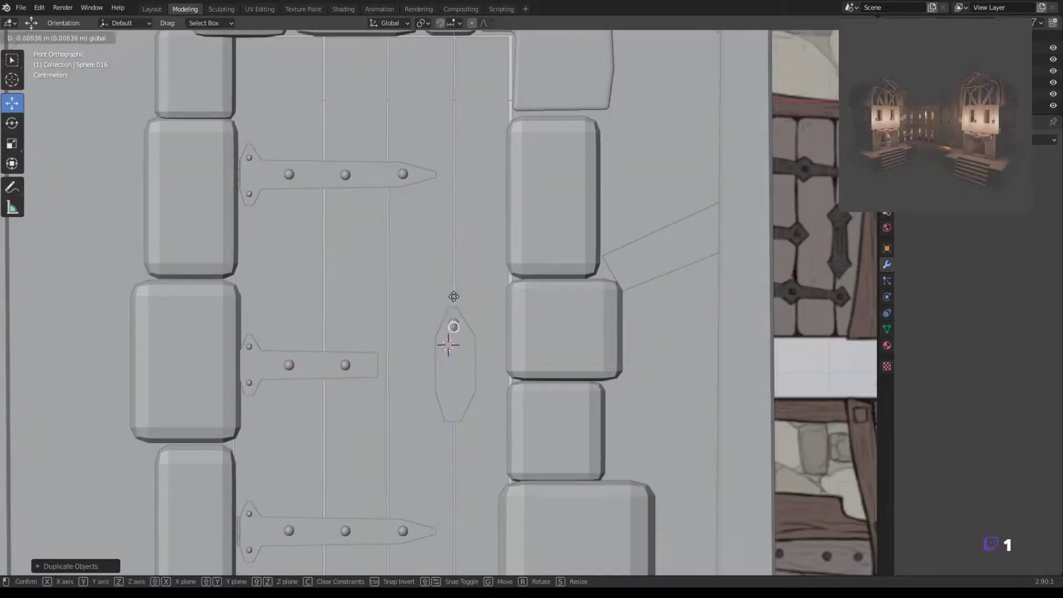
pyautogui.scroll(-5, 576, 416)
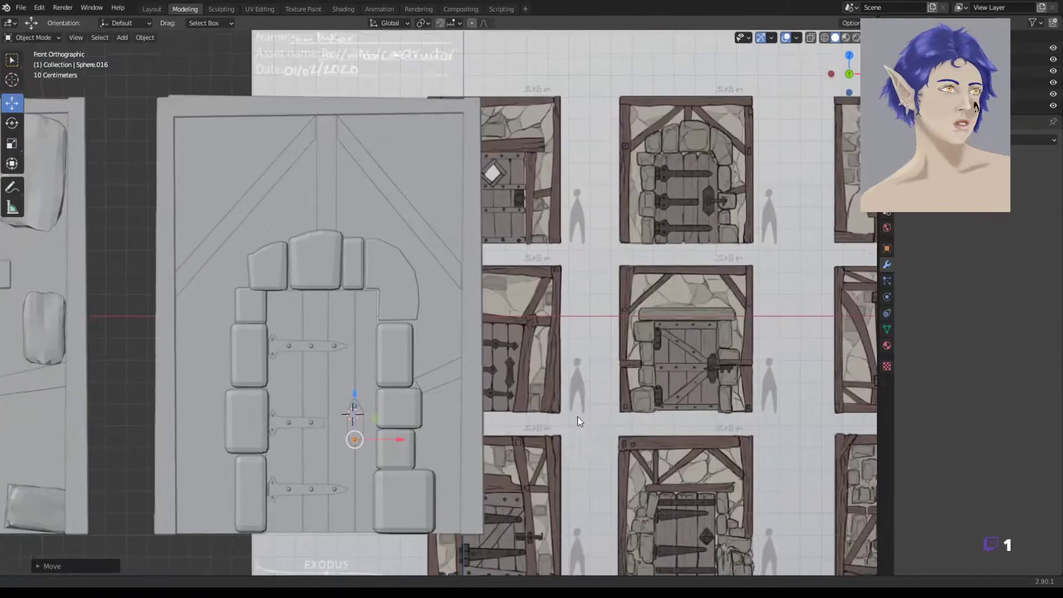
pyautogui.scroll(3, 606, 399)
pyautogui.scroll(-3, 605, 399)
pyautogui.moveTo(494, 401)
pyautogui.mouseDown(button='middle')
pyautogui.moveTo(539, 394)
pyautogui.moveTo(429, 421)
pyautogui.moveTo(566, 404)
pyautogui.mouseUp(button='middle')
pyautogui.keyDown('shift'); pyautogui.rightClick(565, 404); pyautogui.keyUp('shift')
pyautogui.hotkey('shift', 'a')
# Add a cube, shrink it, and move the small cube to the left of the door
pyautogui.click(612, 363)
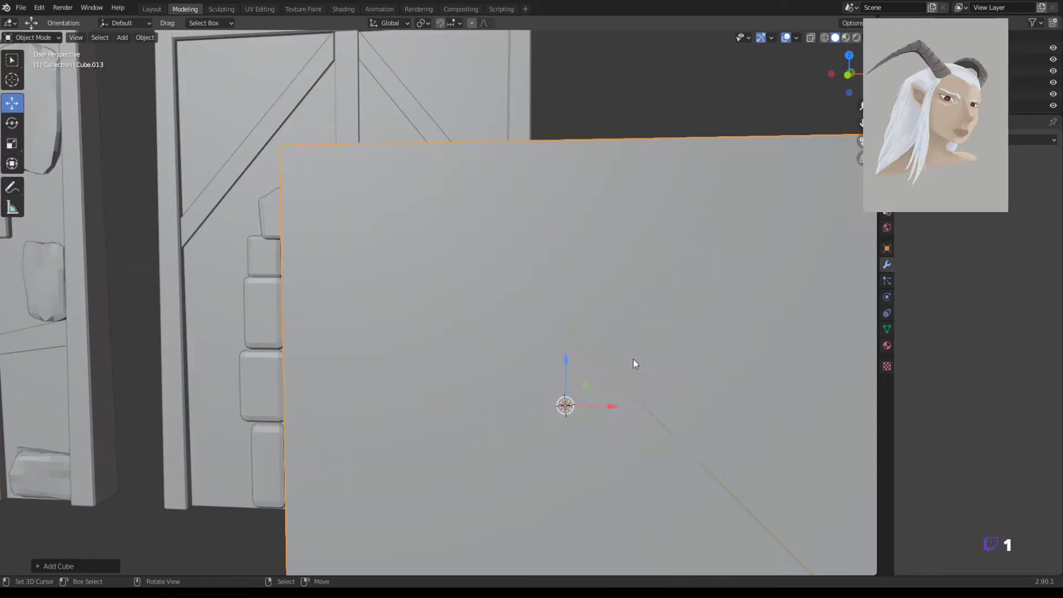
pyautogui.press('s')
pyautogui.press('KP_1')
pyautogui.click(587, 431)
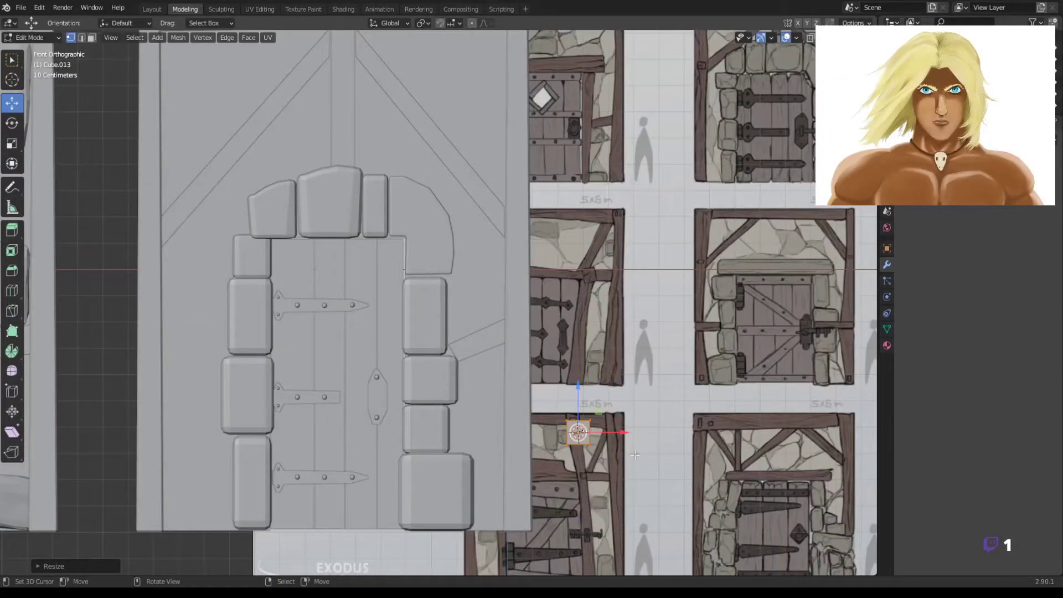
pyautogui.press('KP_3')
pyautogui.moveTo(570, 431); pyautogui.dragTo(440, 431)
pyautogui.scroll(3, 436, 501)
pyautogui.keyDown('shift'); pyautogui.moveTo(437, 501); pyautogui.dragTo(475, 361, button='middle'); pyautogui.keyUp('shift')
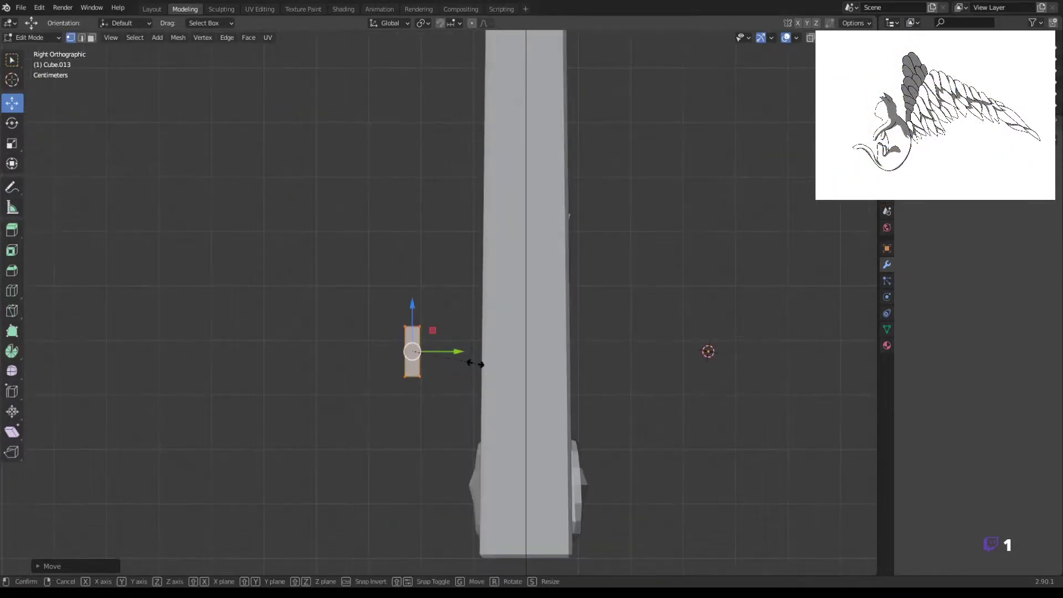
# Cut into the small cube in wireframe and extrude an edge sideways to shape the latch piece
pyautogui.click(352, 351)
pyautogui.press('b')
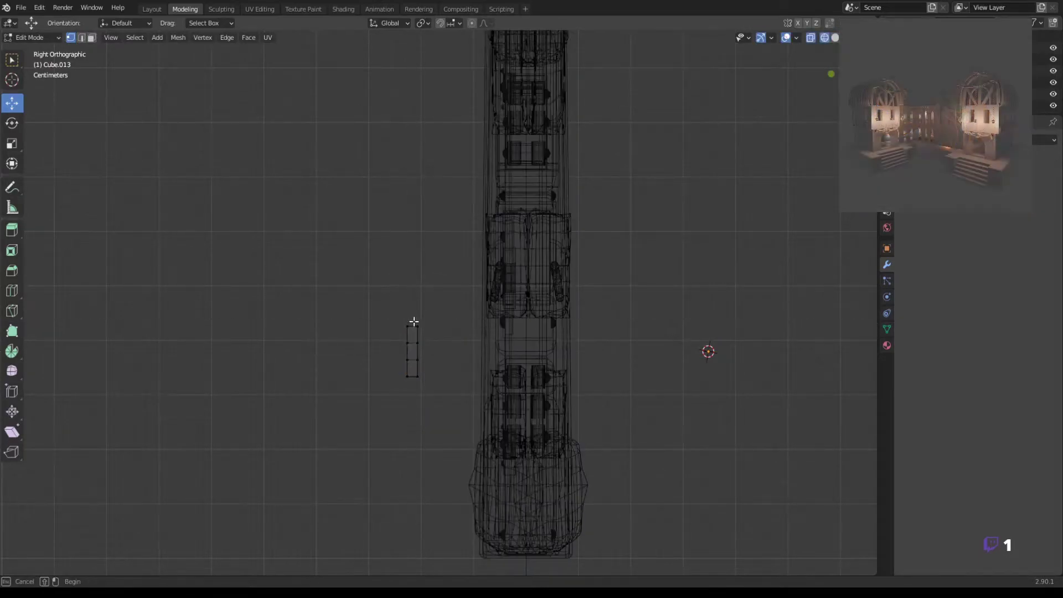
pyautogui.press('e')
pyautogui.click(473, 372)
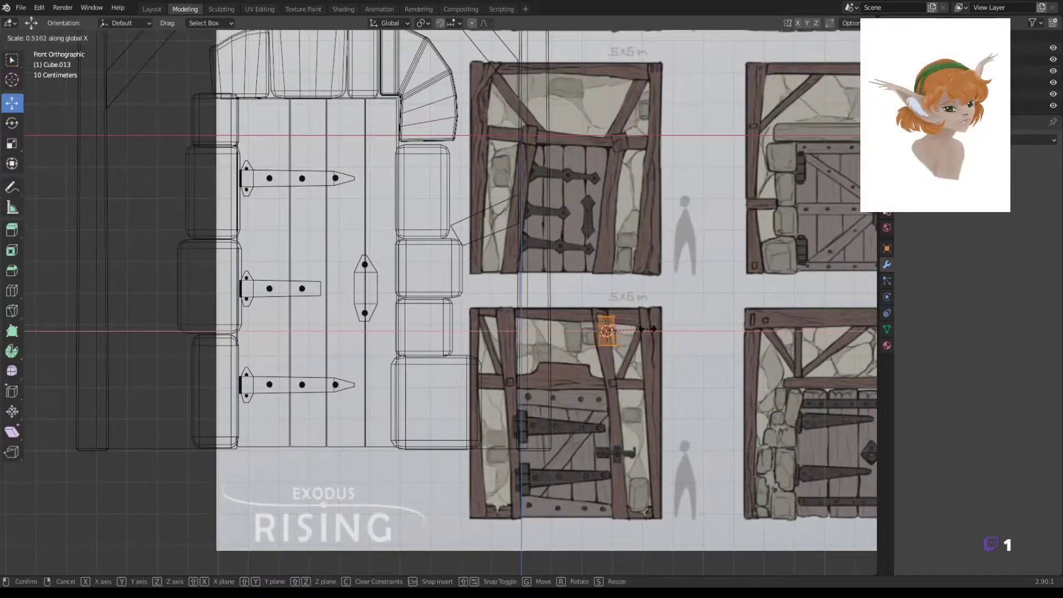
pyautogui.keyDown('shift'); pyautogui.moveTo(652, 386); pyautogui.dragTo(559, 410, button='middle'); pyautogui.keyUp('shift')
pyautogui.scroll(-2, 579, 409)
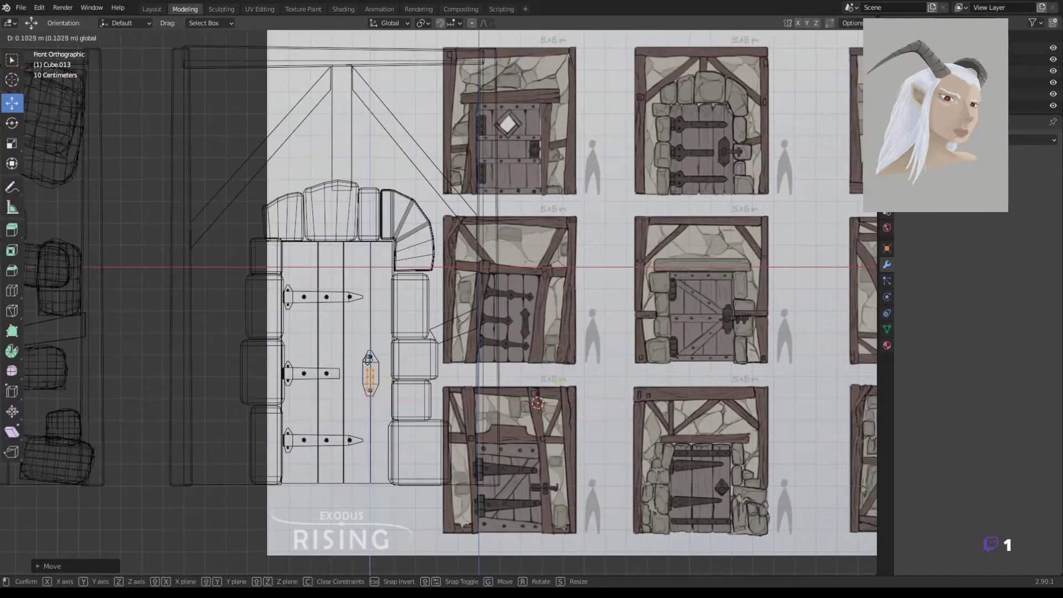
pyautogui.scroll(1, 595, 351)
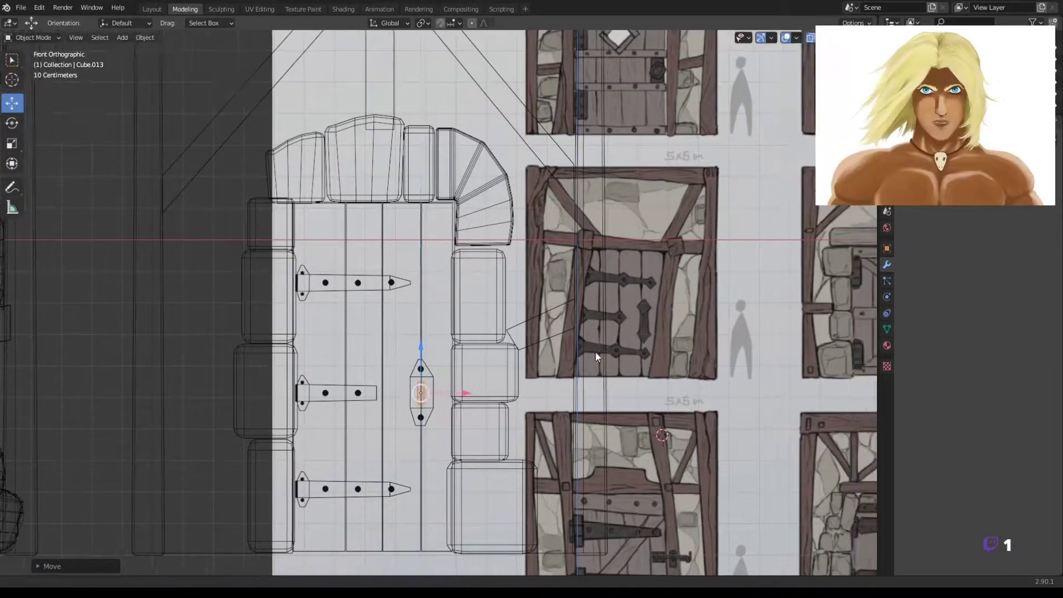
pyautogui.keyDown('shift'); pyautogui.moveTo(595, 356); pyautogui.dragTo(487, 398, button='middle'); pyautogui.keyUp('shift')
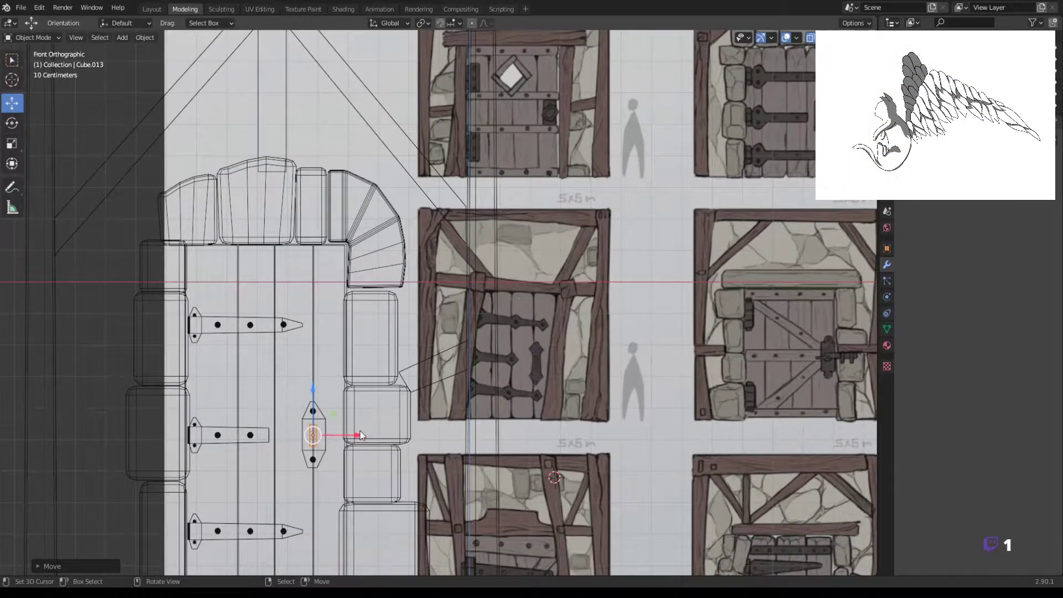
# Duplicate the small latch piece beside the lock plate and check it from the front
pyautogui.click(313, 438)
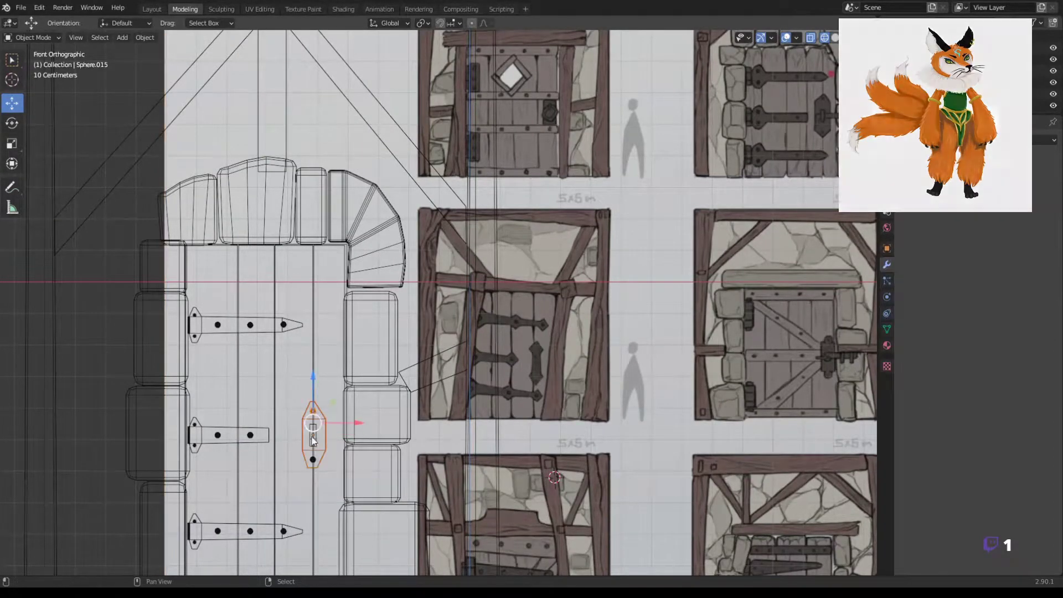
pyautogui.click(313, 440)
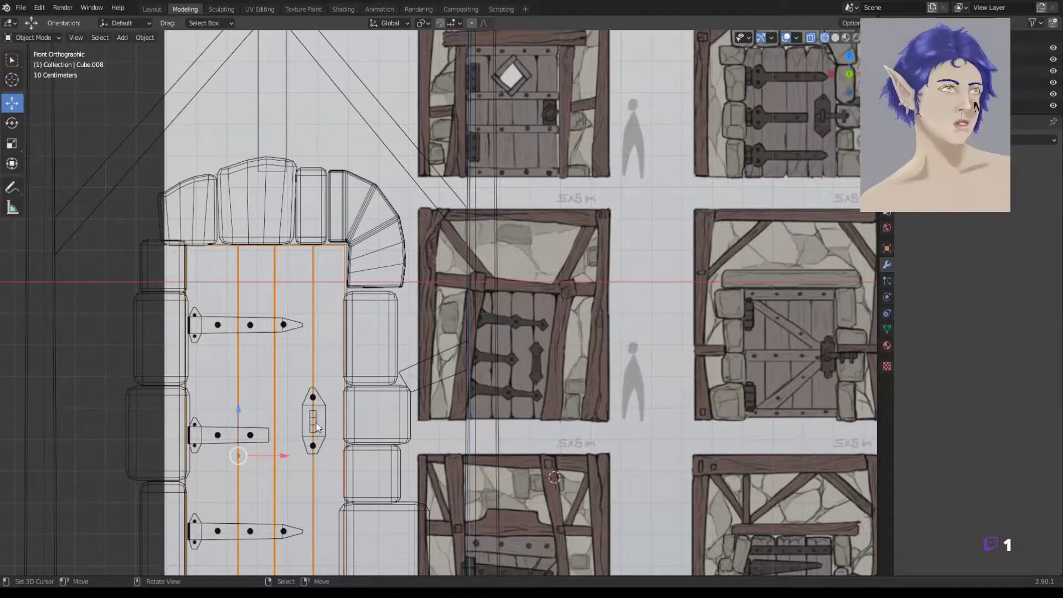
pyautogui.hotkey('shift', 'd')
pyautogui.click(365, 422)
pyautogui.hotkey('shift', 'z')
pyautogui.moveTo(457, 449)
pyautogui.mouseDown(button='middle')
pyautogui.moveTo(405, 471)
pyautogui.moveTo(377, 406)
pyautogui.moveTo(282, 439)
pyautogui.mouseUp(button='middle')
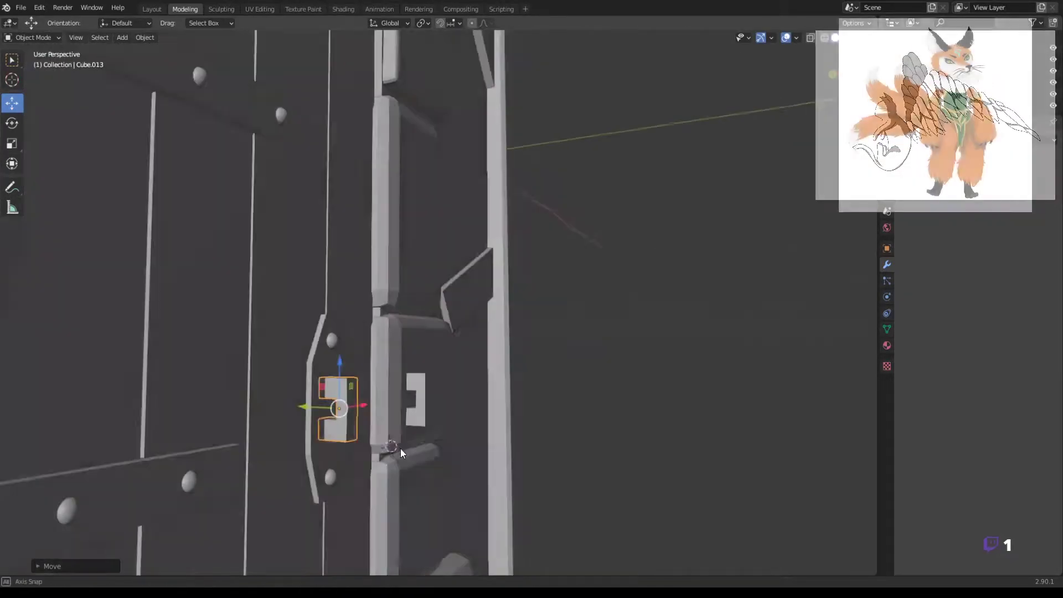
pyautogui.moveTo(282, 440); pyautogui.dragTo(489, 444, button='middle')
pyautogui.press('KP_1')
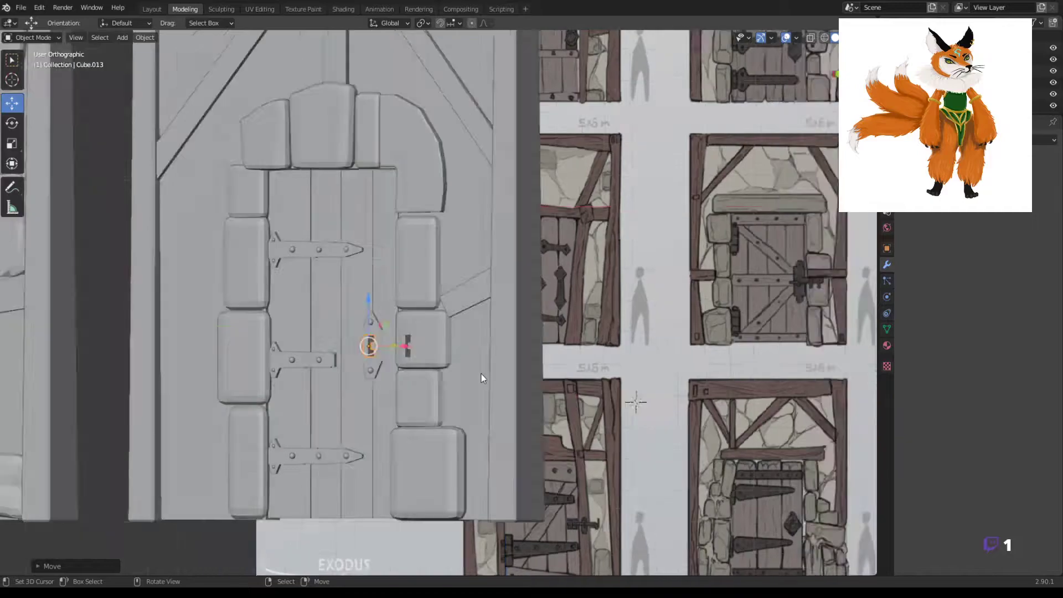
pyautogui.moveTo(480, 374)
pyautogui.mouseDown(button='middle')
pyautogui.moveTo(460, 423)
pyautogui.moveTo(543, 422)
pyautogui.moveTo(542, 434)
pyautogui.mouseUp(button='middle')
pyautogui.press('KP_1')
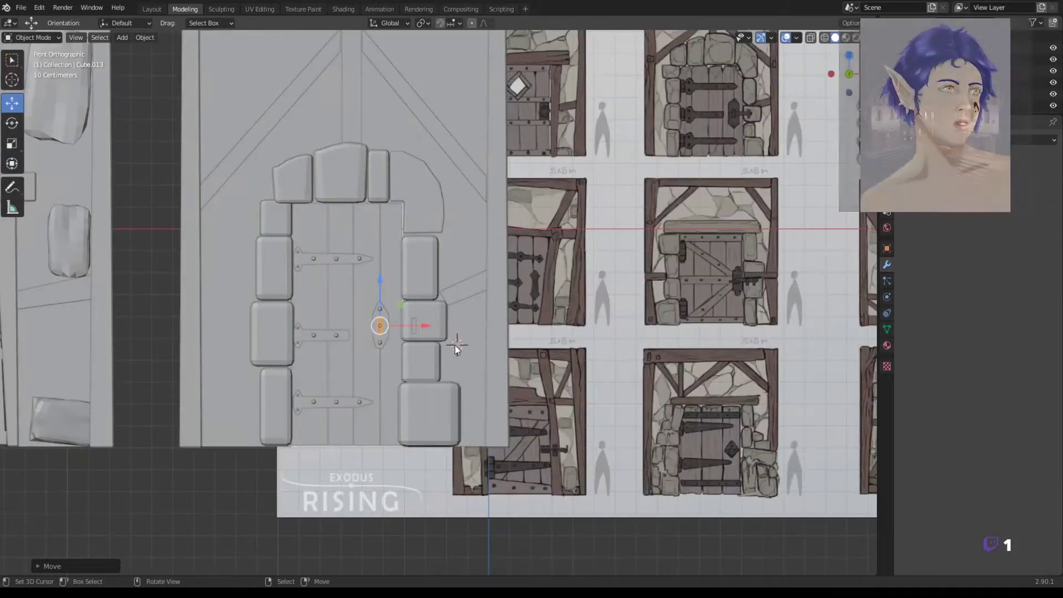
# Add another cube and scale it into a small block thinned along the Y axis
pyautogui.hotkey('shift', 'a')
pyautogui.click(636, 348)
pyautogui.press('Tab')
pyautogui.press('s')
pyautogui.click(567, 332)
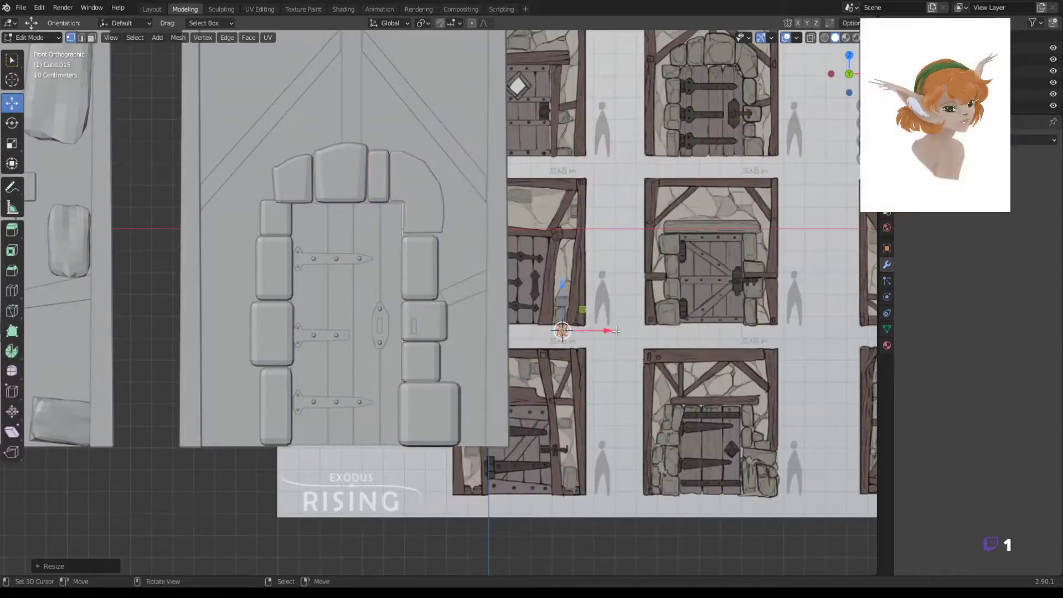
pyautogui.press('KP_3')
pyautogui.press('s')
pyautogui.press('y')
pyautogui.click(613, 332)
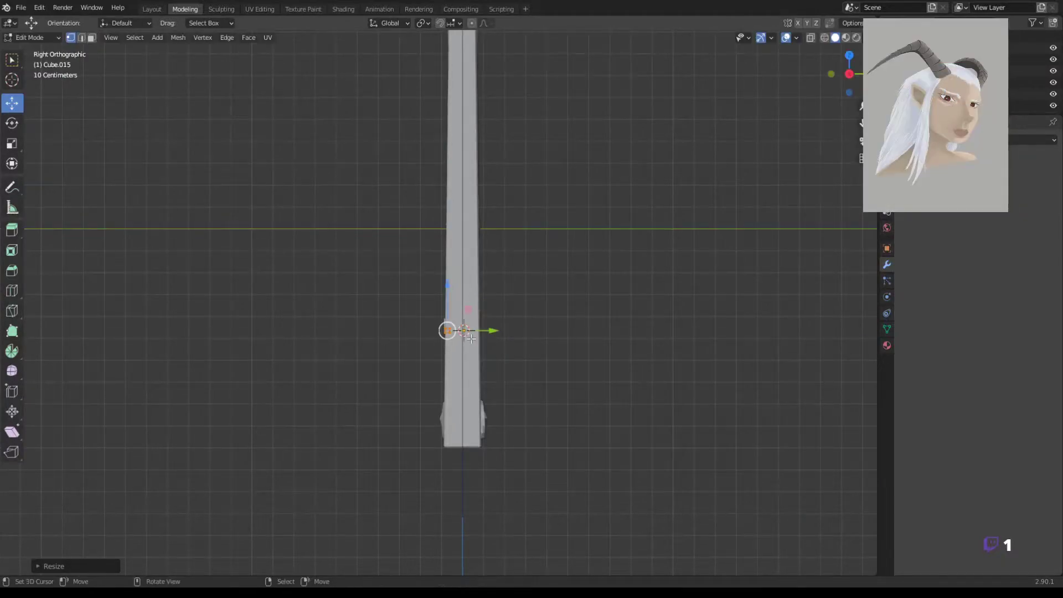
pyautogui.press('KP_1')
pyautogui.click(448, 335)
pyautogui.scroll(2, 447, 336)
# Move the thin block flush against the door face as part of the latch
pyautogui.press('KP_3')
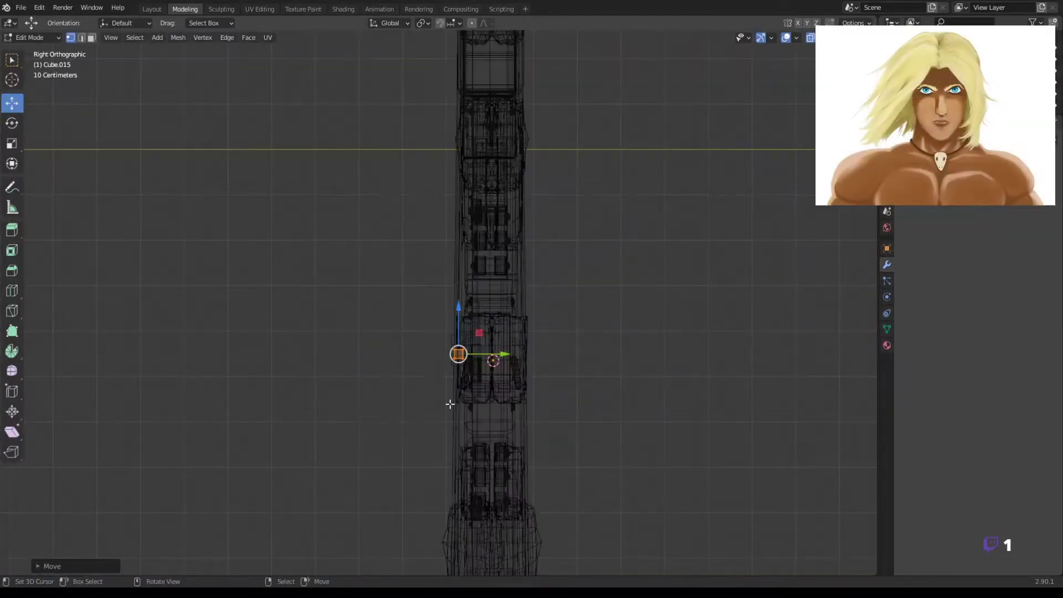
pyautogui.scroll(3, 449, 404)
pyautogui.moveTo(490, 408); pyautogui.dragTo(498, 404)
pyautogui.press('KP_1')
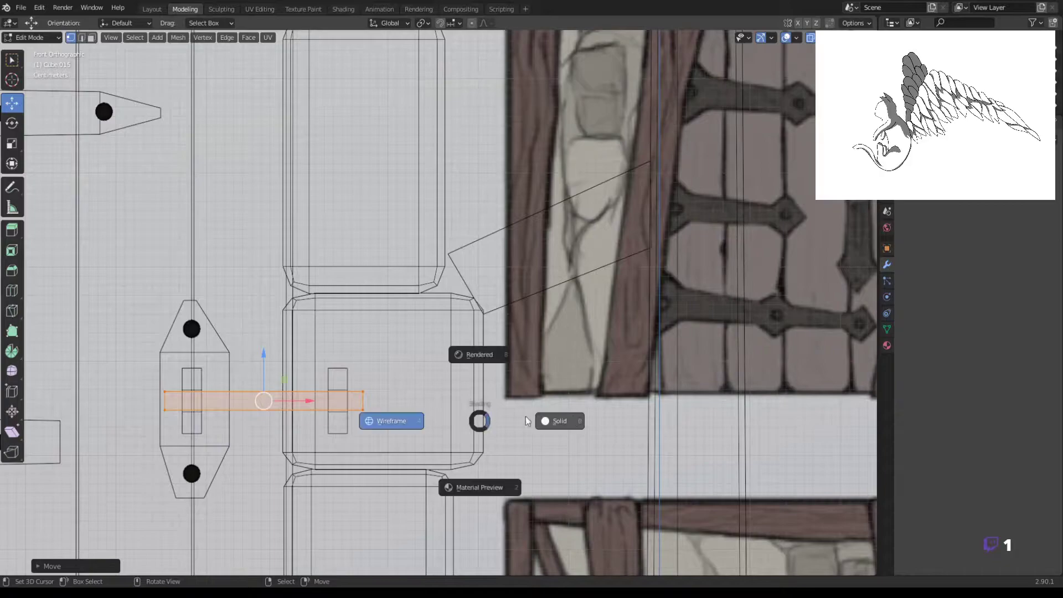
pyautogui.click(525, 421)
pyautogui.moveTo(659, 434); pyautogui.dragTo(501, 379, button='middle')
pyautogui.scroll(5, 501, 379)
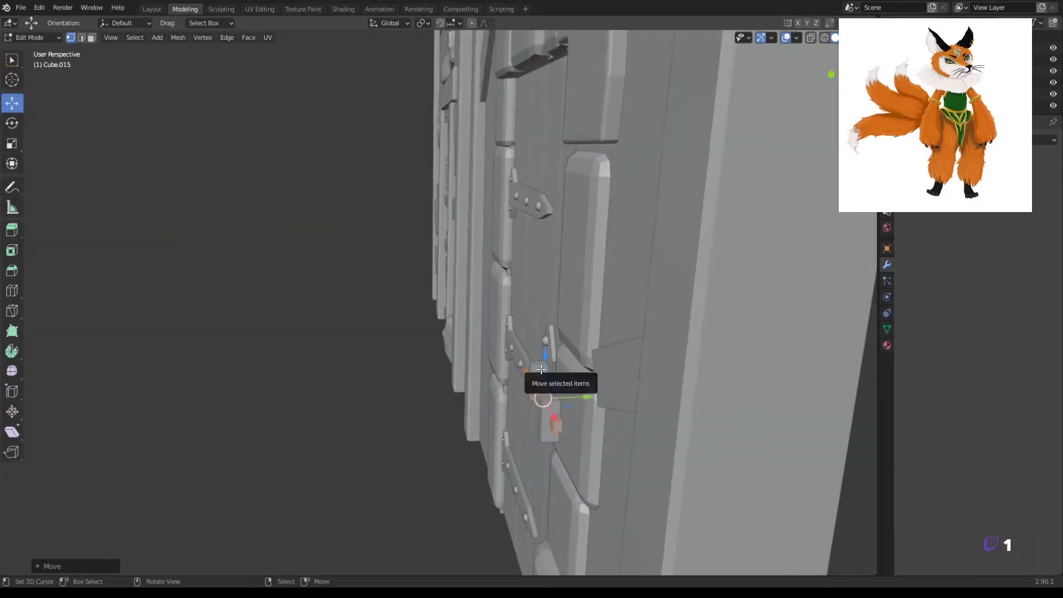
pyautogui.moveTo(585, 396); pyautogui.dragTo(591, 398)
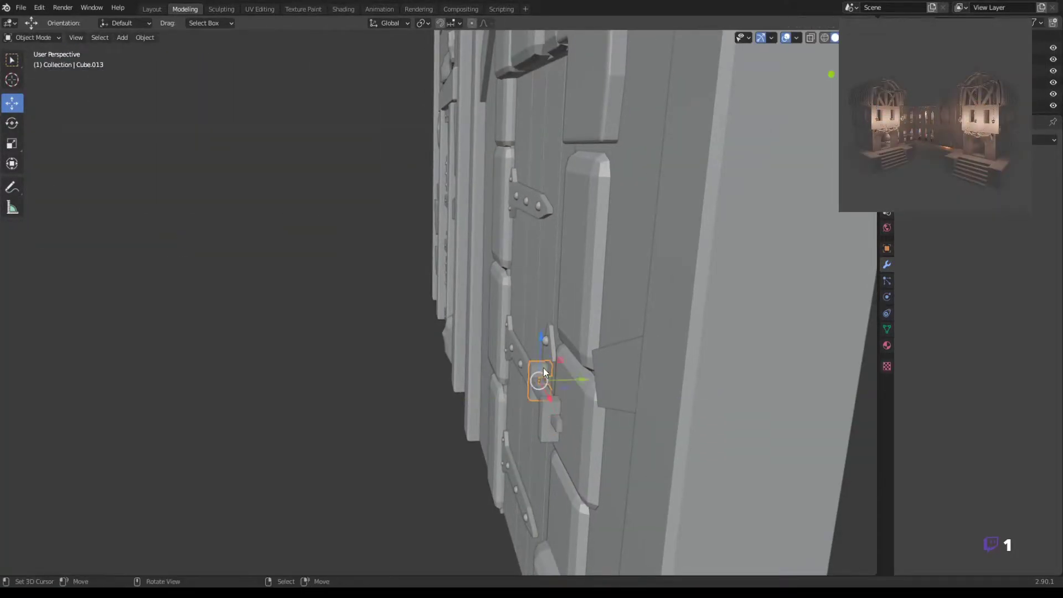
pyautogui.moveTo(565, 420)
pyautogui.mouseDown(button='middle')
pyautogui.moveTo(495, 394)
pyautogui.moveTo(634, 436)
pyautogui.moveTo(721, 375)
pyautogui.moveTo(480, 188)
pyautogui.mouseUp(button='middle')
# Select the latch's keeper block faces in face-select edit mode
pyautogui.hotkey('shift', 'z')
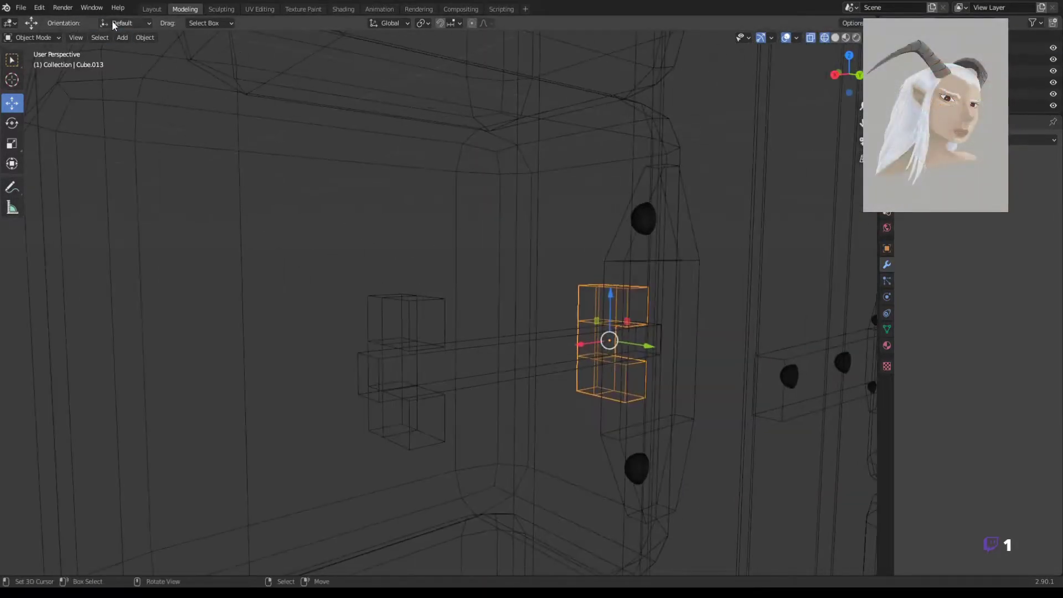
pyautogui.press('Tab')
pyautogui.click(91, 38)
pyautogui.moveTo(554, 332); pyautogui.dragTo(694, 363, button='middle')
pyautogui.hotkey('shift', 'z')
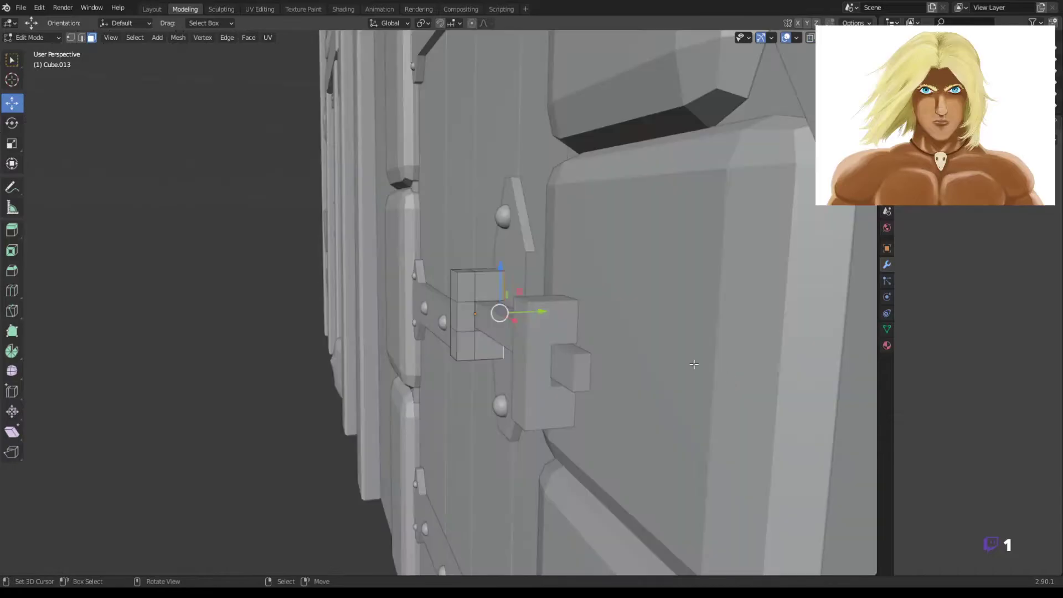
pyautogui.click(562, 331)
# Select all connected geometry of the latch bar, then reselect the keeper block
pyautogui.moveTo(593, 348); pyautogui.dragTo(613, 431, button='middle')
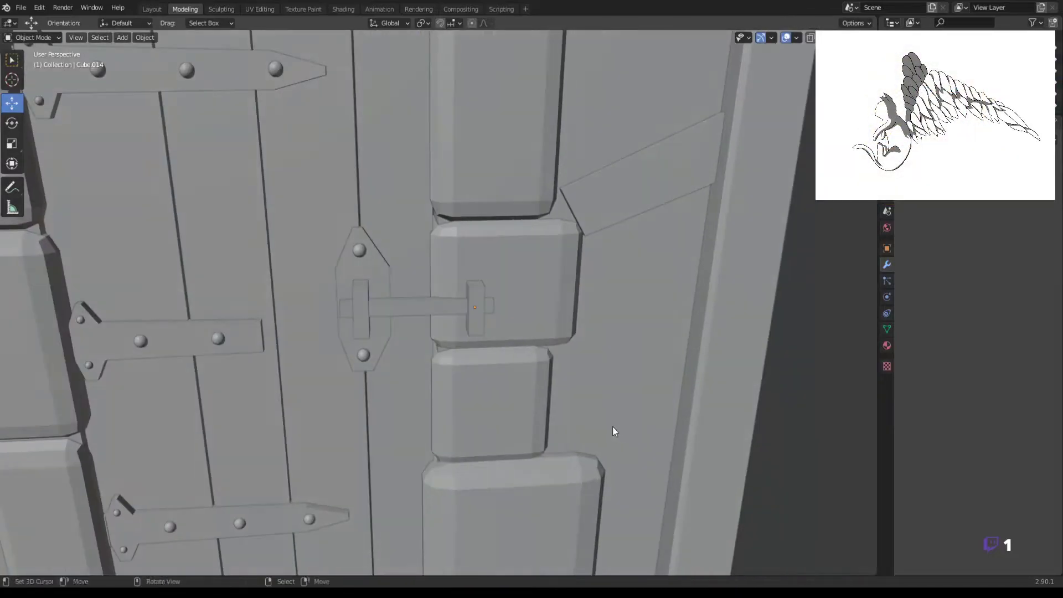
pyautogui.moveTo(446, 387); pyautogui.dragTo(507, 374, button='middle')
pyautogui.click(372, 225)
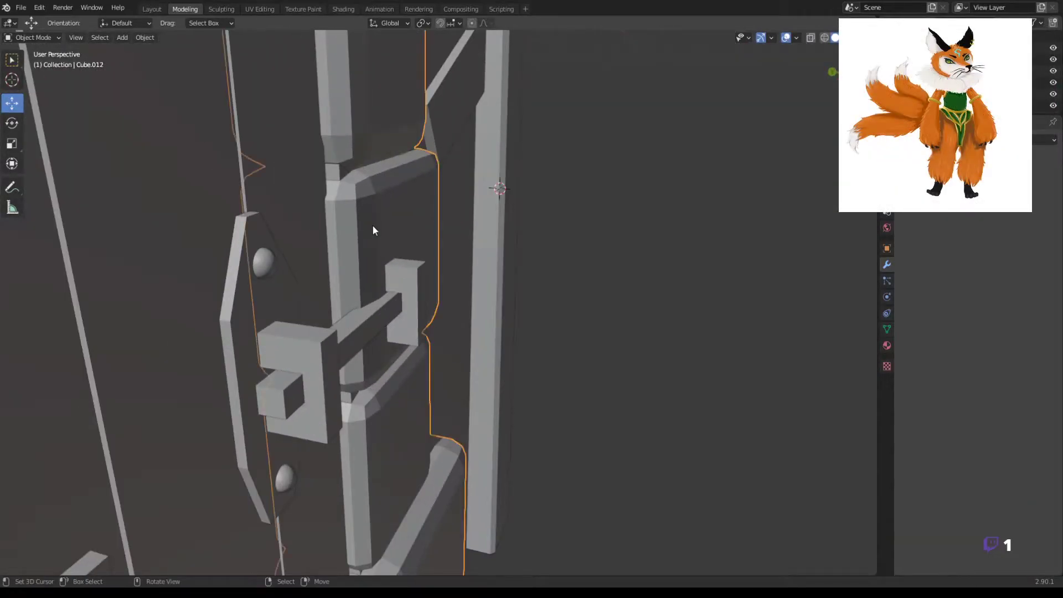
pyautogui.press('Tab')
pyautogui.hotkey('ctrl', 'l')
pyautogui.moveTo(375, 226); pyautogui.dragTo(424, 293, button='middle')
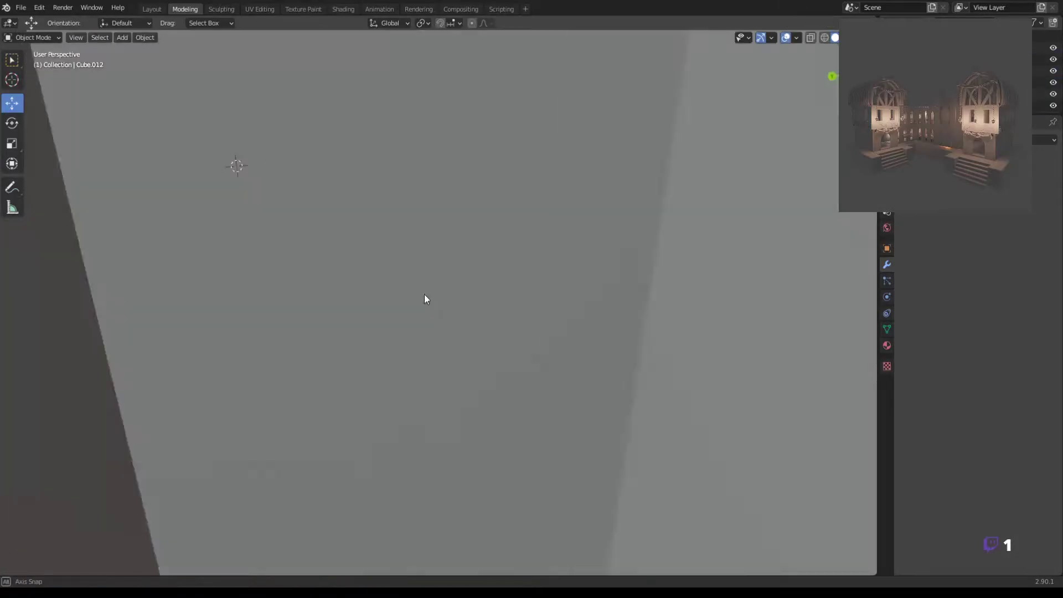
pyautogui.press('Tab')
pyautogui.click(543, 310)
# Select the lower hinge rivets and shift them slightly sideways so they sit evenly on the straps
pyautogui.moveTo(543, 311); pyautogui.dragTo(550, 356, button='middle')
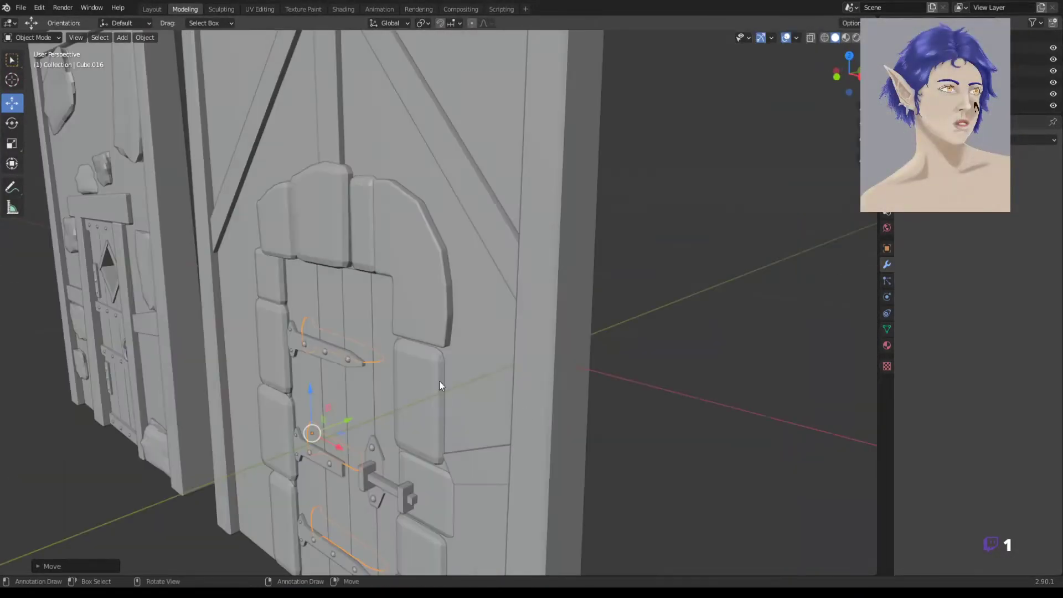
pyautogui.click(310, 454)
pyautogui.scroll(4, 558, 306)
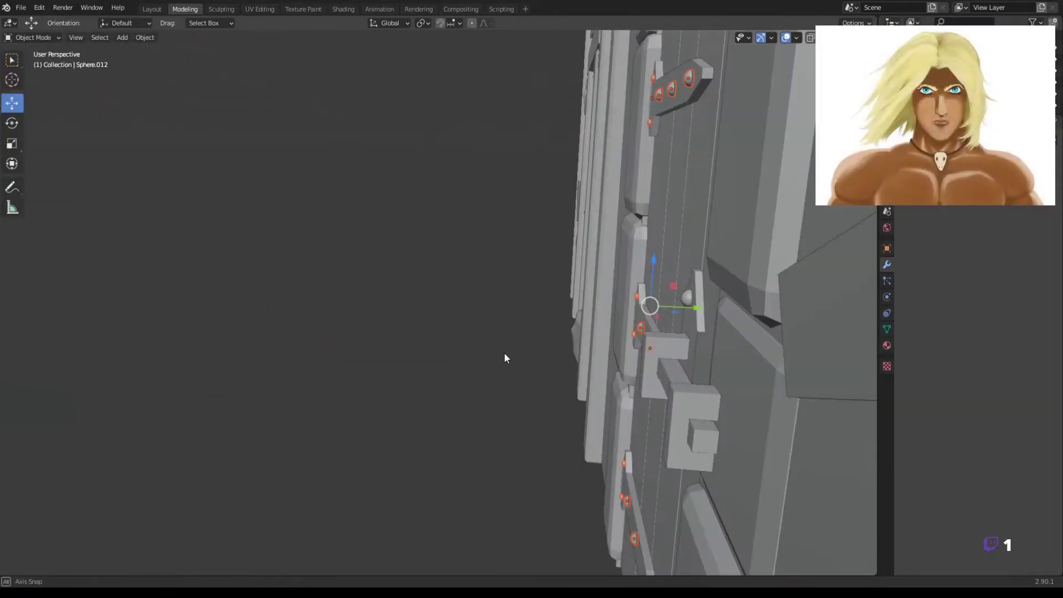
pyautogui.moveTo(498, 351); pyautogui.dragTo(530, 370, button='middle')
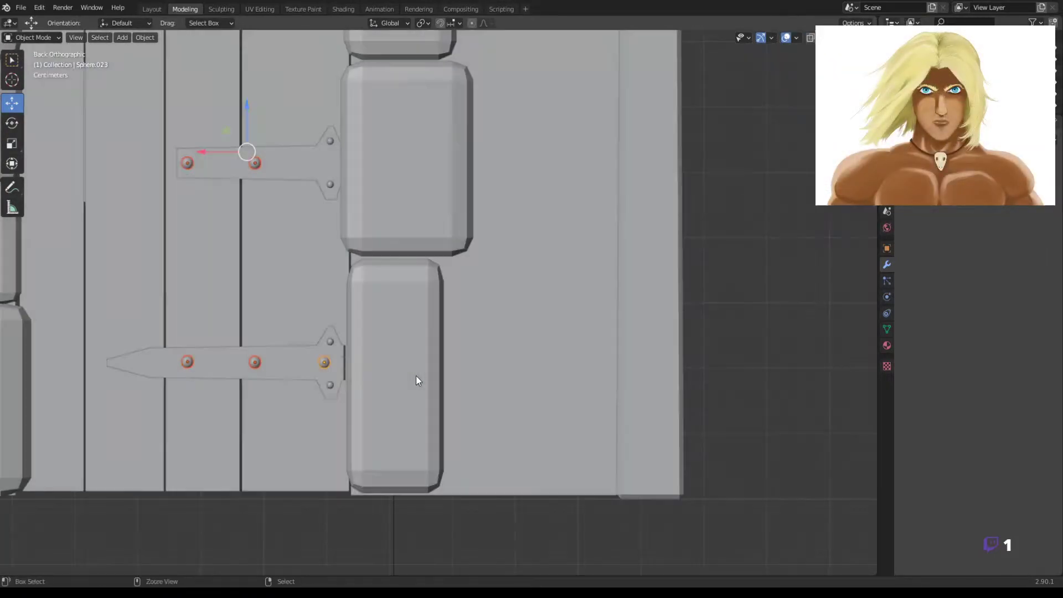
pyautogui.moveTo(212, 151); pyautogui.dragTo(209, 152)
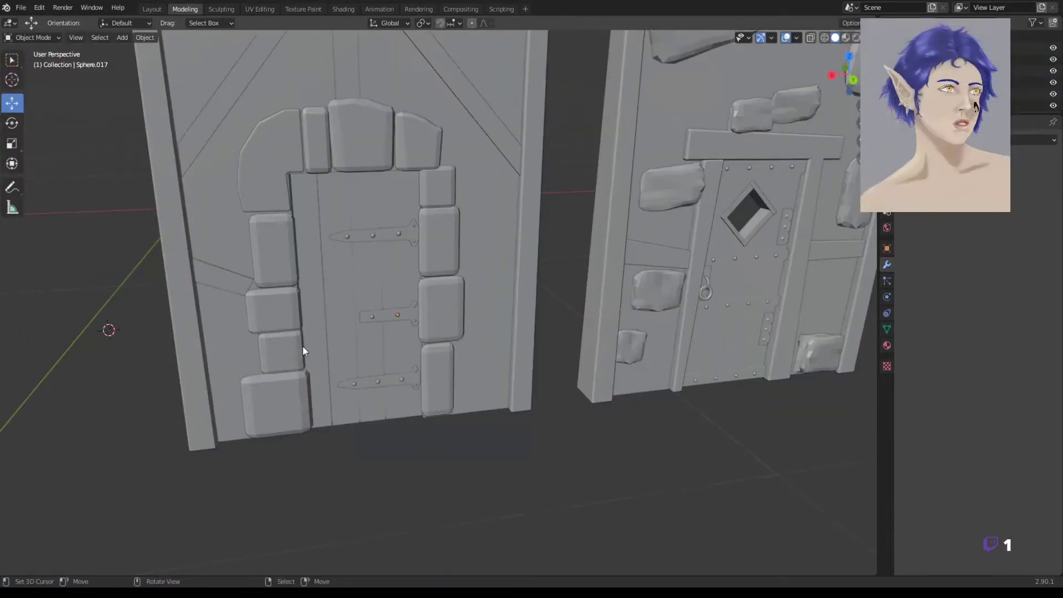
pyautogui.moveTo(302, 346); pyautogui.dragTo(459, 365, button='middle')
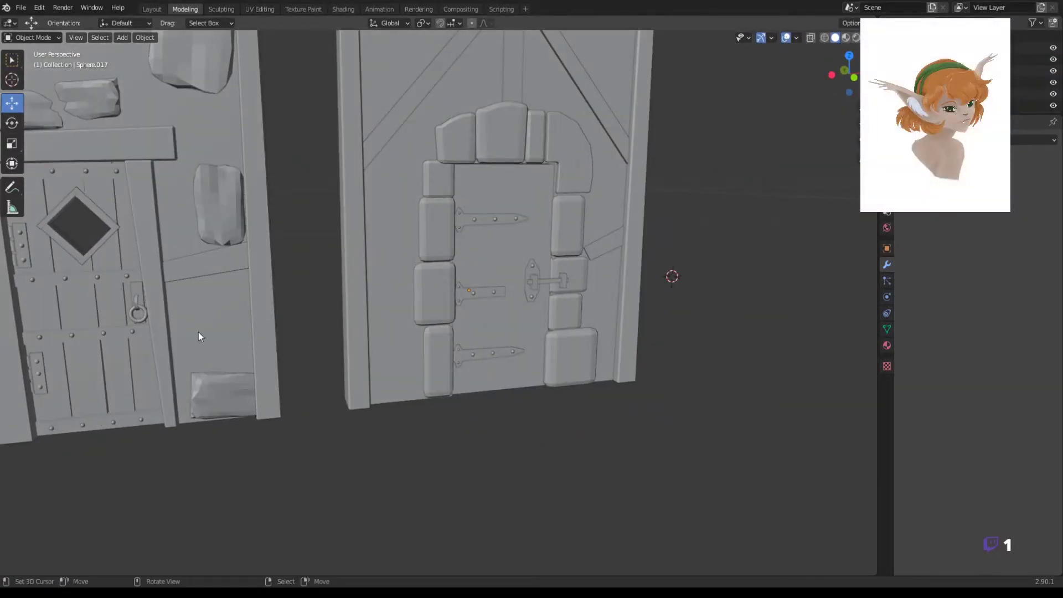
# Duplicate the latch, turn the copy 180 degrees and place it on the arched door
pyautogui.hotkey('shift', 'd')
pyautogui.click(534, 297)
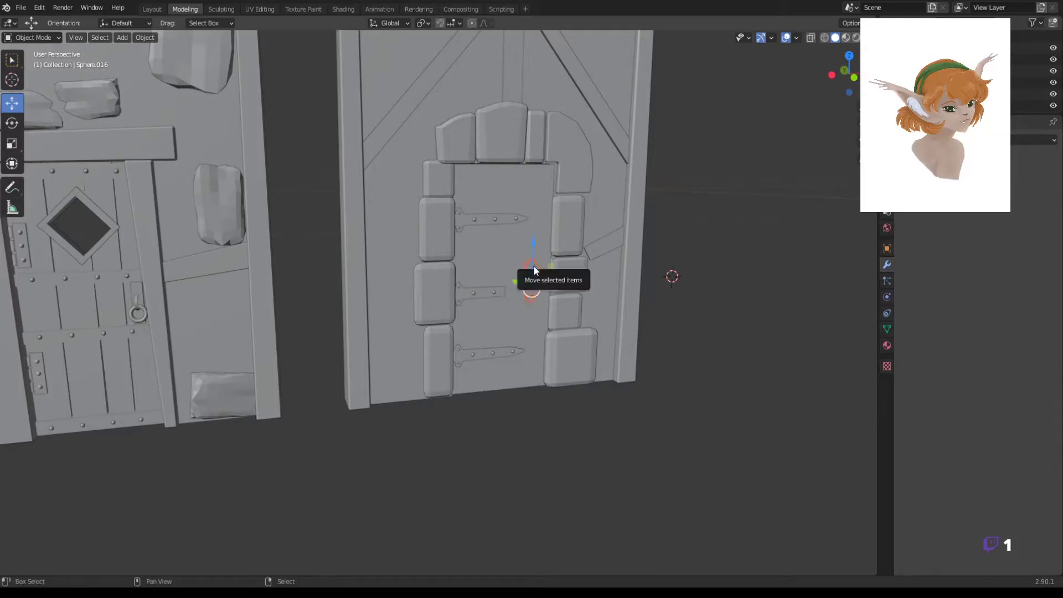
pyautogui.press('KP_7')
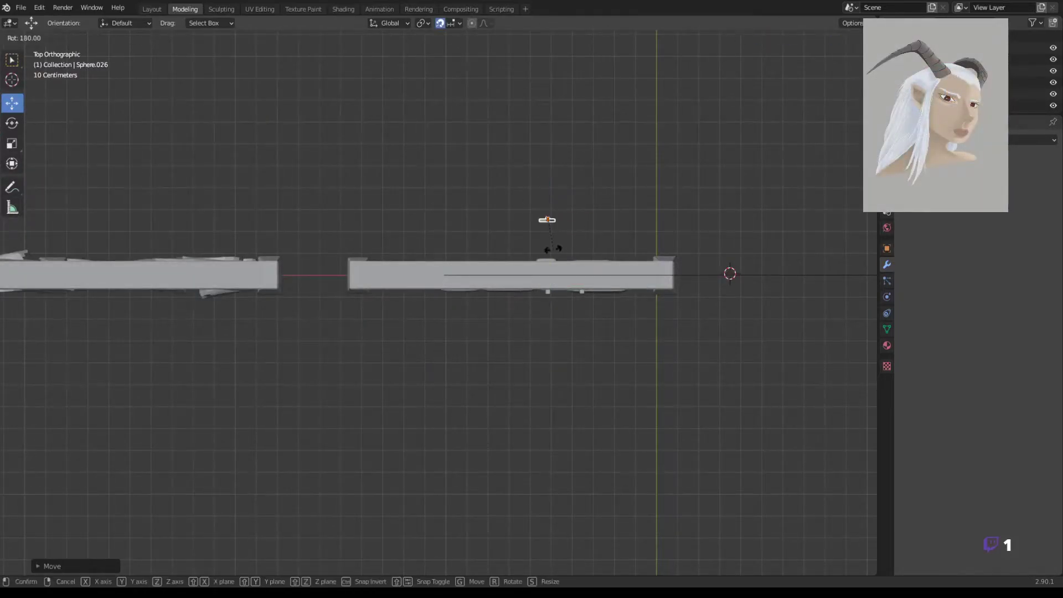
pyautogui.click(553, 248)
pyautogui.moveTo(510, 107); pyautogui.dragTo(473, 415, button='middle')
pyautogui.click(423, 392)
pyautogui.moveTo(422, 391); pyautogui.dragTo(382, 333, button='middle')
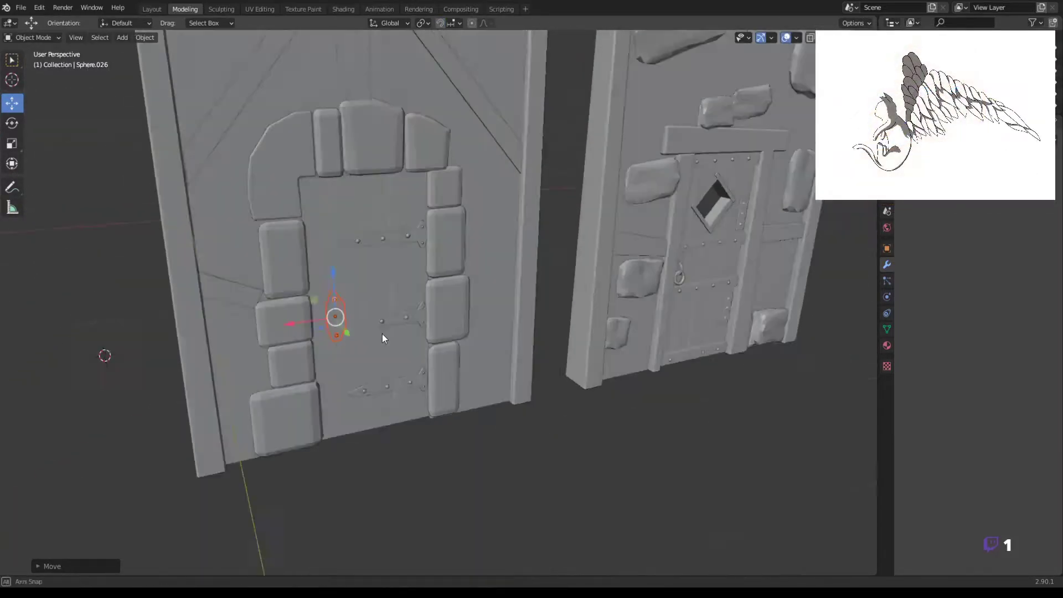
# Copy the neighbouring door's ring handle, set its origin to geometry and slide it along X
pyautogui.keyDown('shift'); pyautogui.click(757, 320); pyautogui.keyUp('shift')
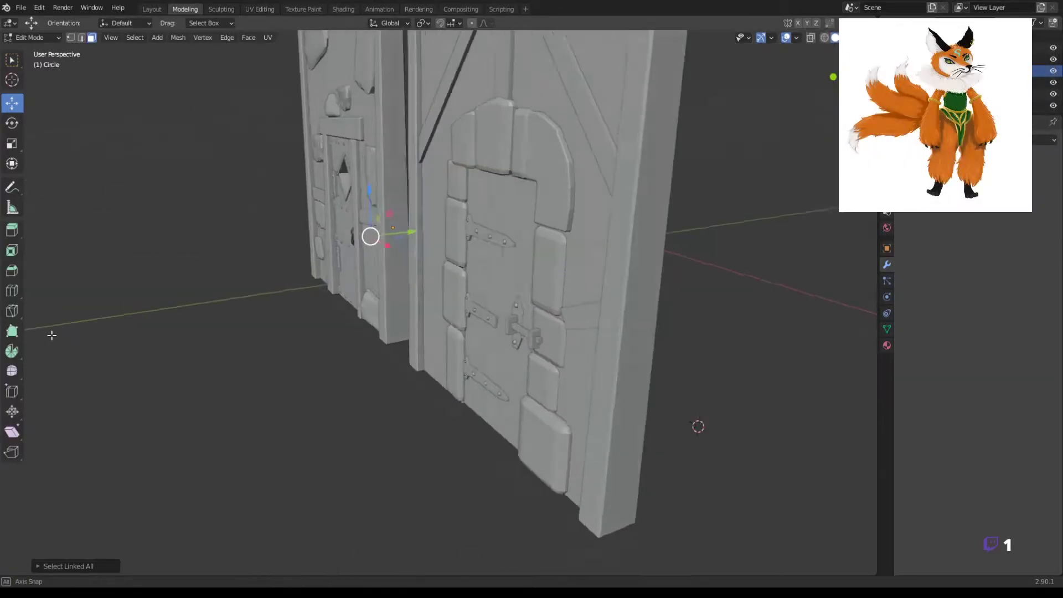
pyautogui.hotkey('shift', 'd')
pyautogui.click(729, 306)
pyautogui.press('Tab')
pyautogui.click(145, 37)
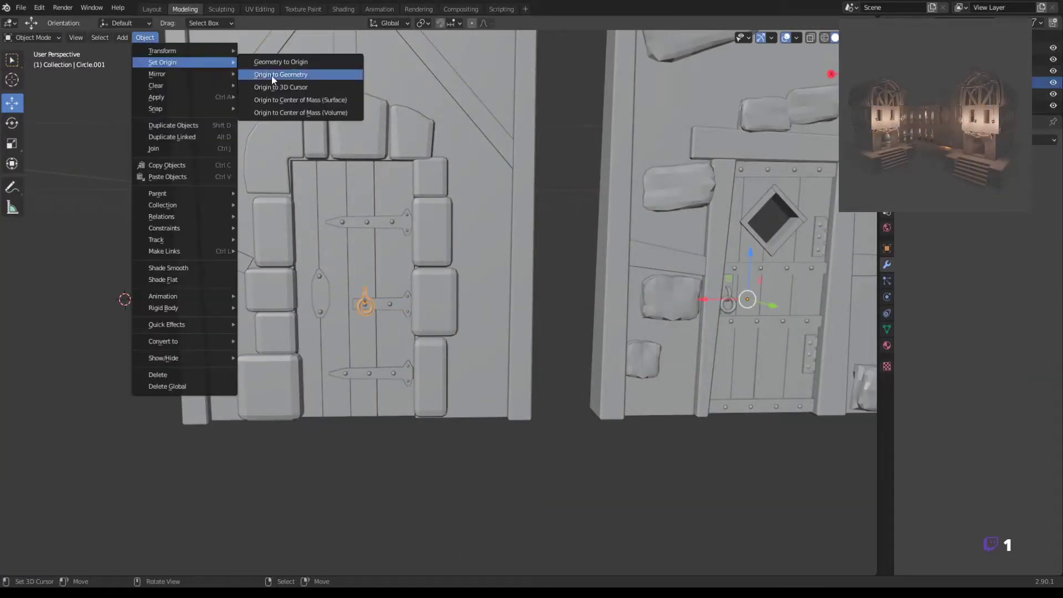
pyautogui.click(271, 75)
pyautogui.press('g')
pyautogui.press('x')
pyautogui.click(330, 315)
pyautogui.moveTo(330, 315)
pyautogui.mouseDown(button='middle')
pyautogui.moveTo(477, 365)
pyautogui.moveTo(409, 353)
pyautogui.mouseUp(button='middle')
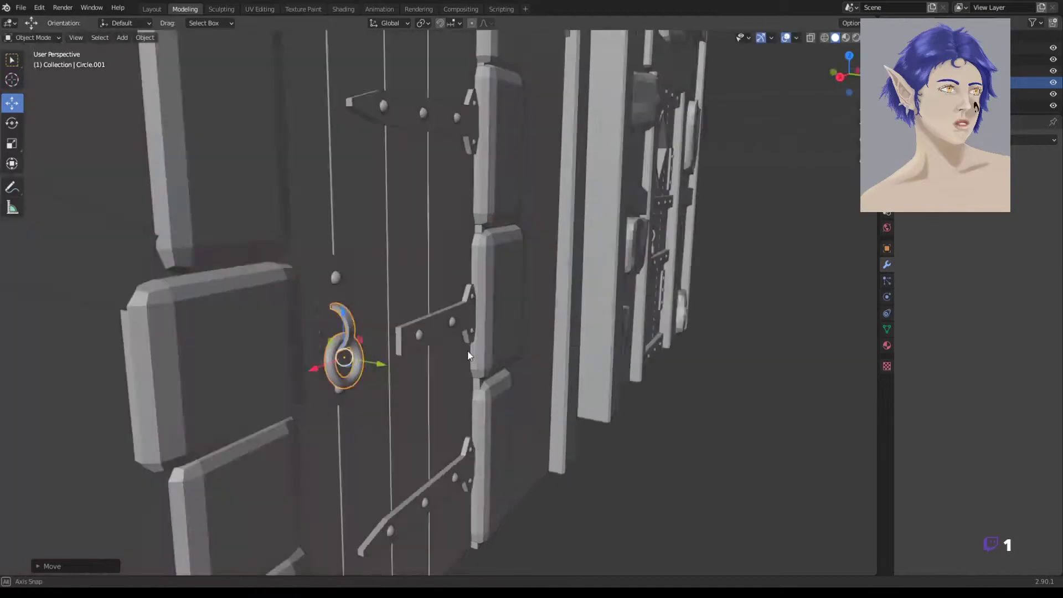
pyautogui.scroll(4, 410, 353)
# Adjust the ring handle's X position once more and save the file as drzwi.blend
pyautogui.press('g')
pyautogui.press('x')
pyautogui.scroll(-5, 317, 314)
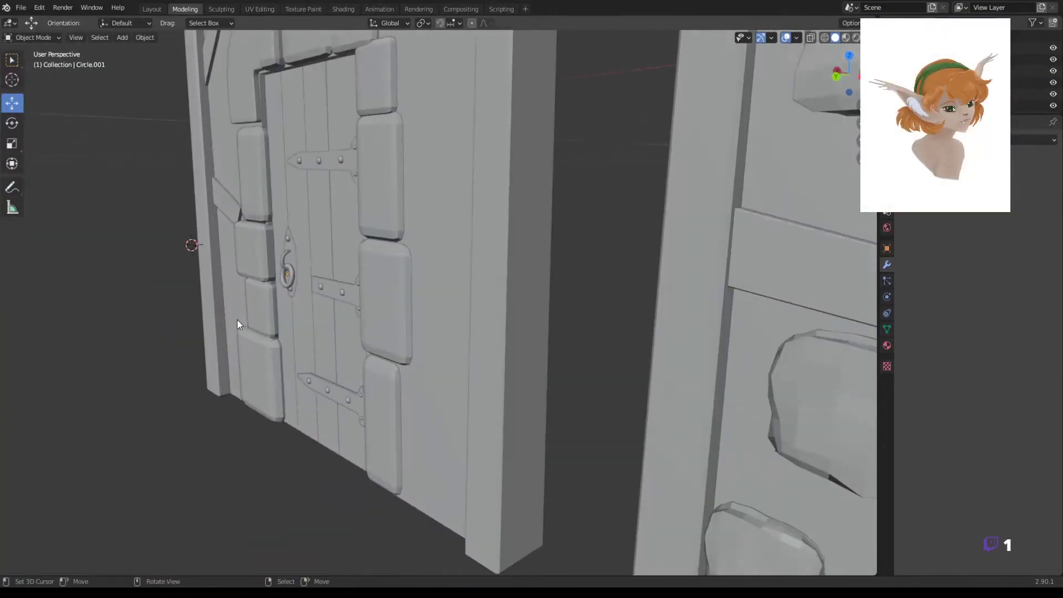
pyautogui.moveTo(237, 319); pyautogui.dragTo(536, 316, button='middle')
pyautogui.scroll(-3, 541, 319)
pyautogui.hotkey('ctrl', 's')
# In front wireframe view, move the arched door left of the stone door, shifting the reference sheet right
pyautogui.press('KP_1')
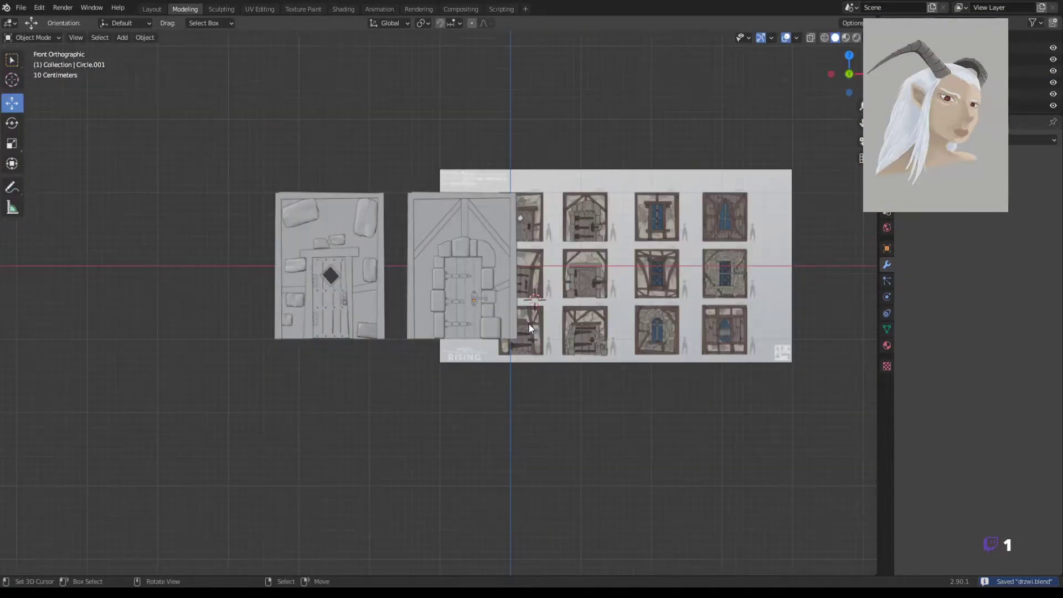
pyautogui.hotkey('shift', 'z')
pyautogui.click(536, 293)
pyautogui.press('g')
pyautogui.click(602, 294)
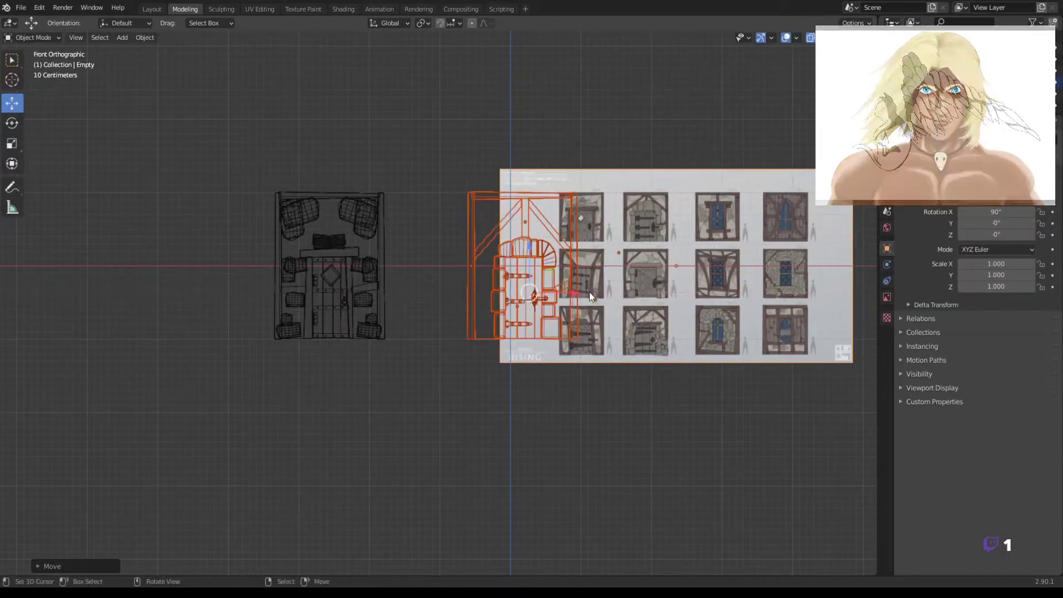
pyautogui.press('g')
pyautogui.click(250, 290)
pyautogui.hotkey('shift', 'z')
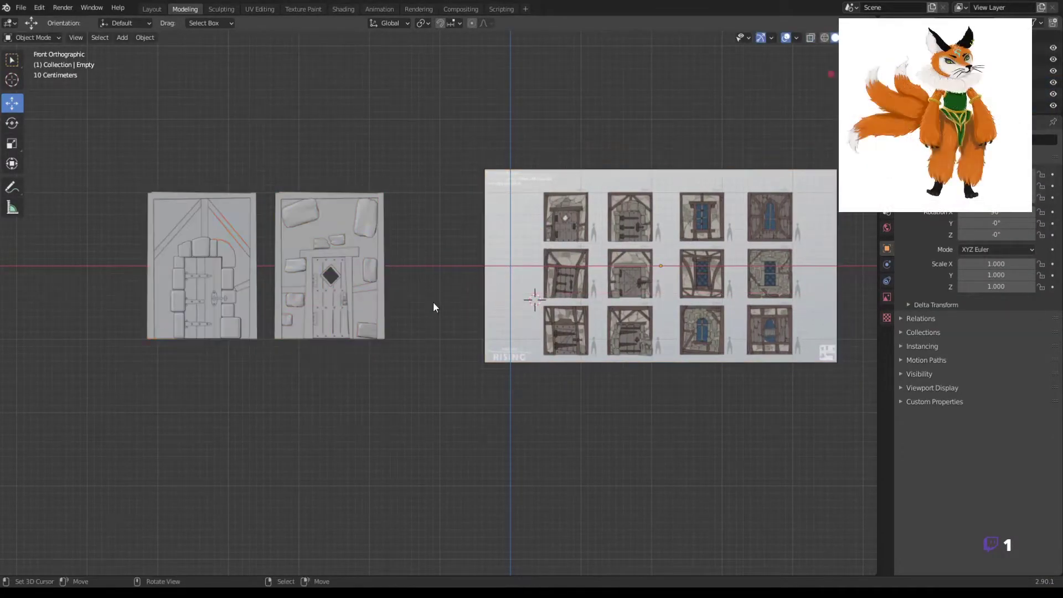
pyautogui.scroll(3, 542, 370)
pyautogui.scroll(2, 543, 370)
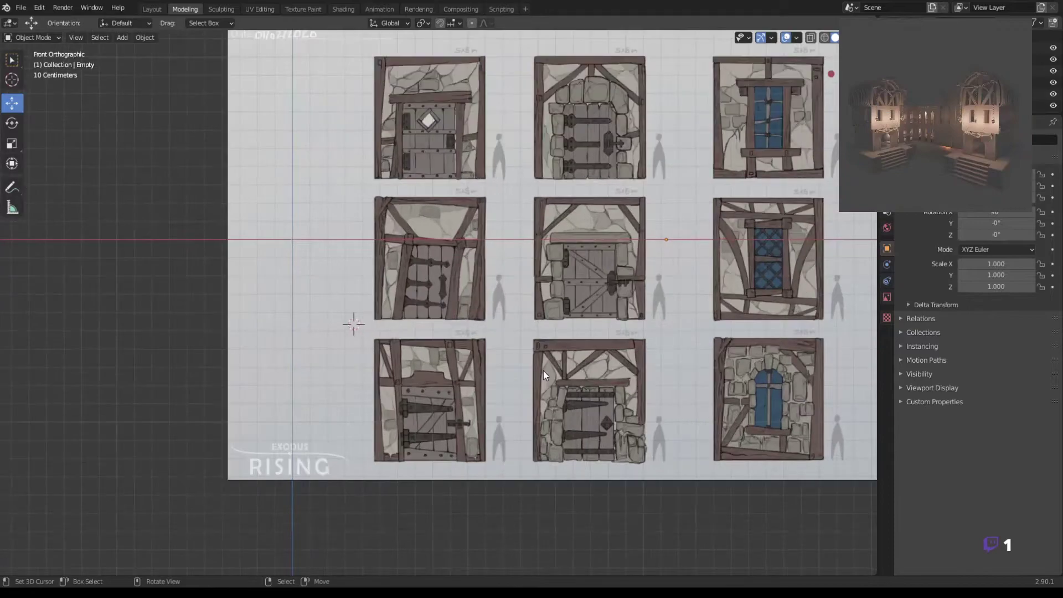
pyautogui.scroll(-1, 546, 371)
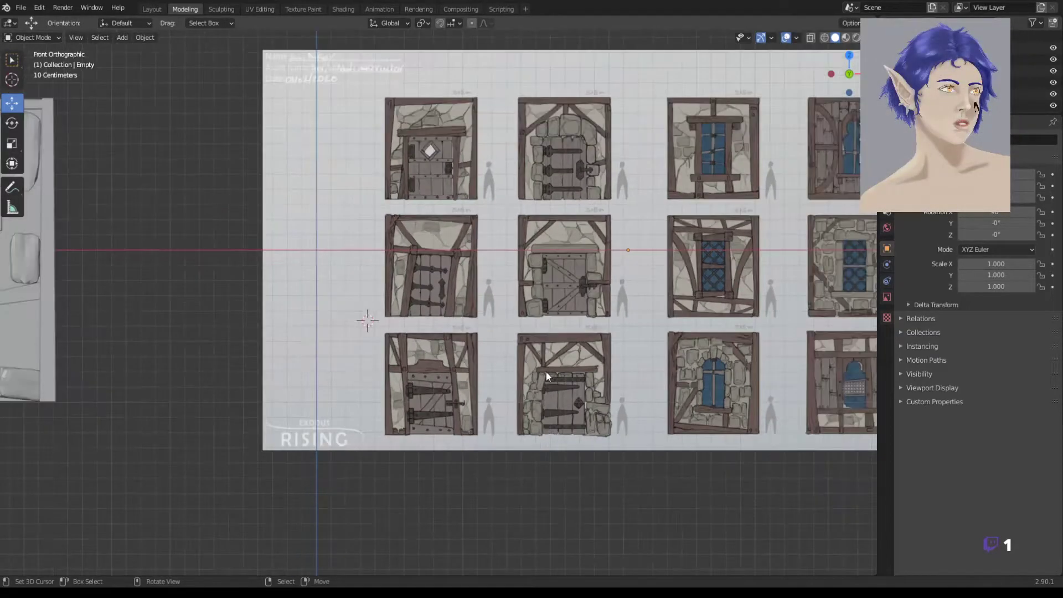
pyautogui.moveTo(483, 349)
pyautogui.keyDown('shift'); pyautogui.mouseDown(button='middle')
pyautogui.moveTo(616, 427)
pyautogui.moveTo(466, 399)
pyautogui.mouseUp(button='middle'); pyautogui.keyUp('shift')
pyautogui.scroll(-1, 460, 420)
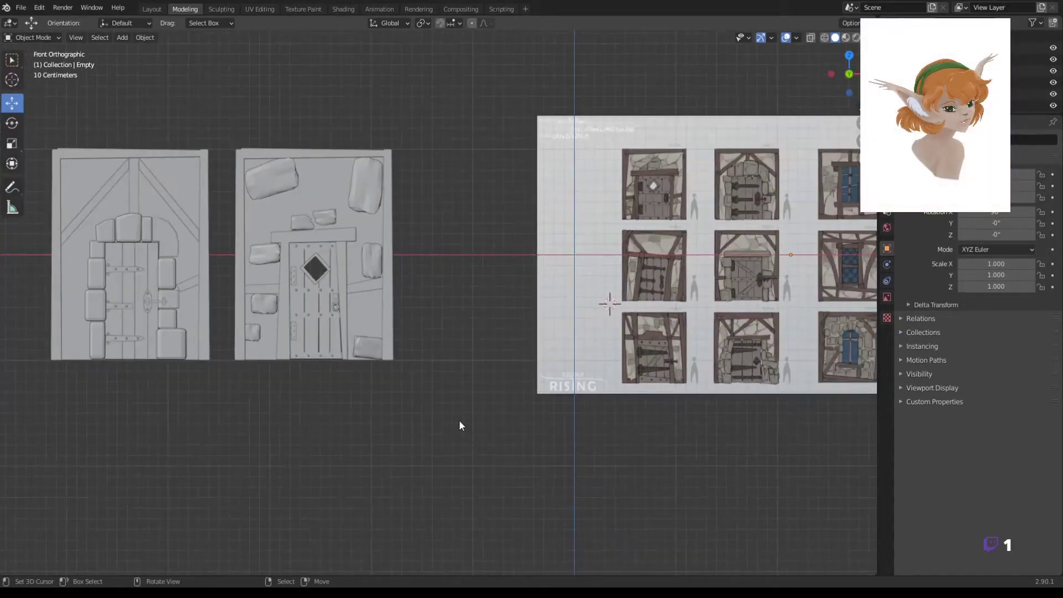
# Duplicate a frame and door module to create a new lower wall panel below the doors
pyautogui.click(151, 159)
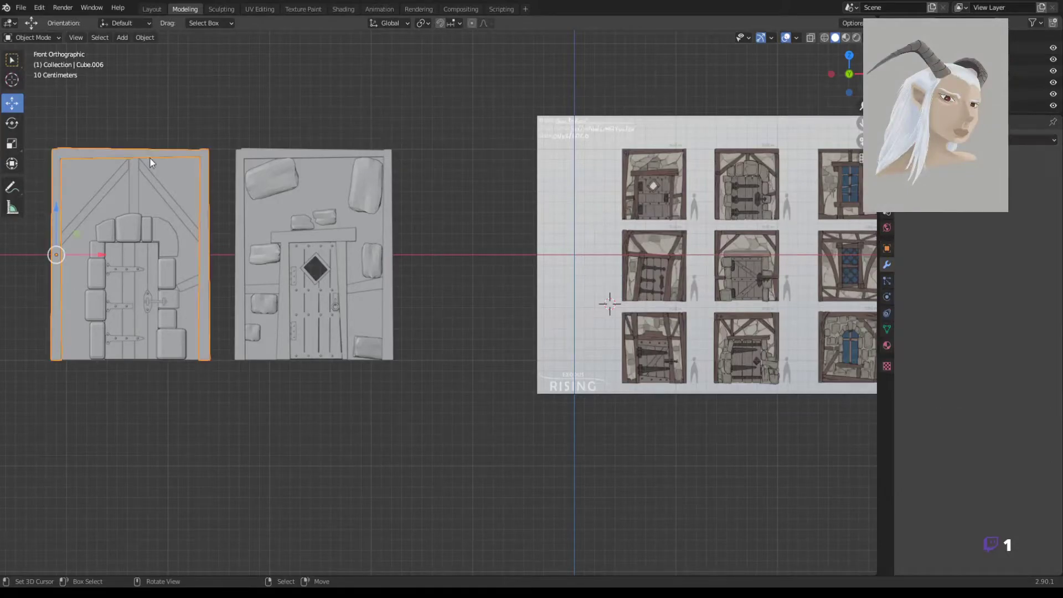
pyautogui.moveTo(157, 163); pyautogui.dragTo(150, 391)
pyautogui.keyDown('shift'); pyautogui.moveTo(150, 390); pyautogui.dragTo(145, 259, button='middle'); pyautogui.keyUp('shift')
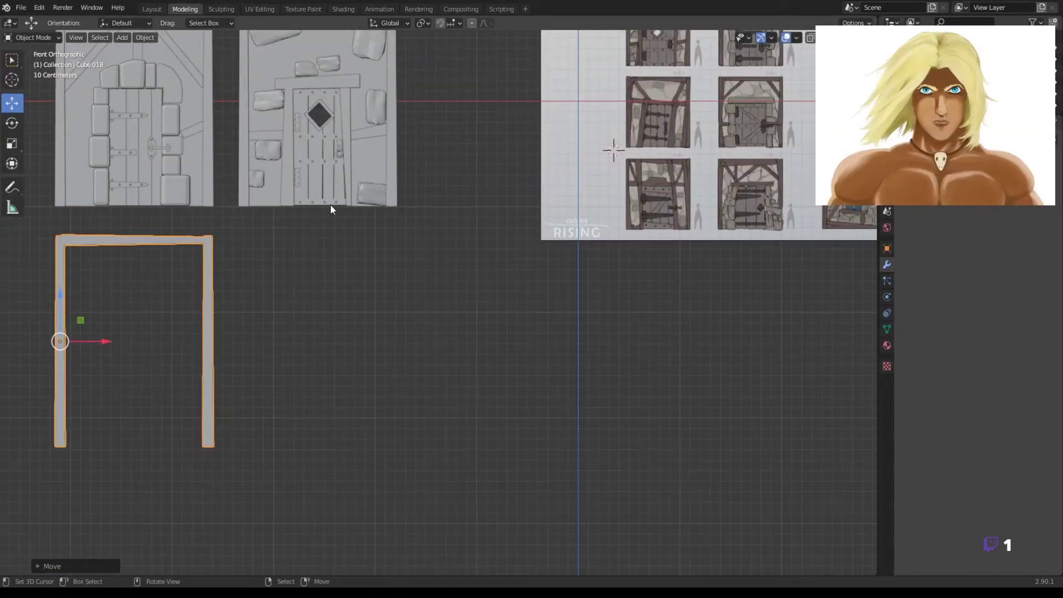
pyautogui.click(188, 157)
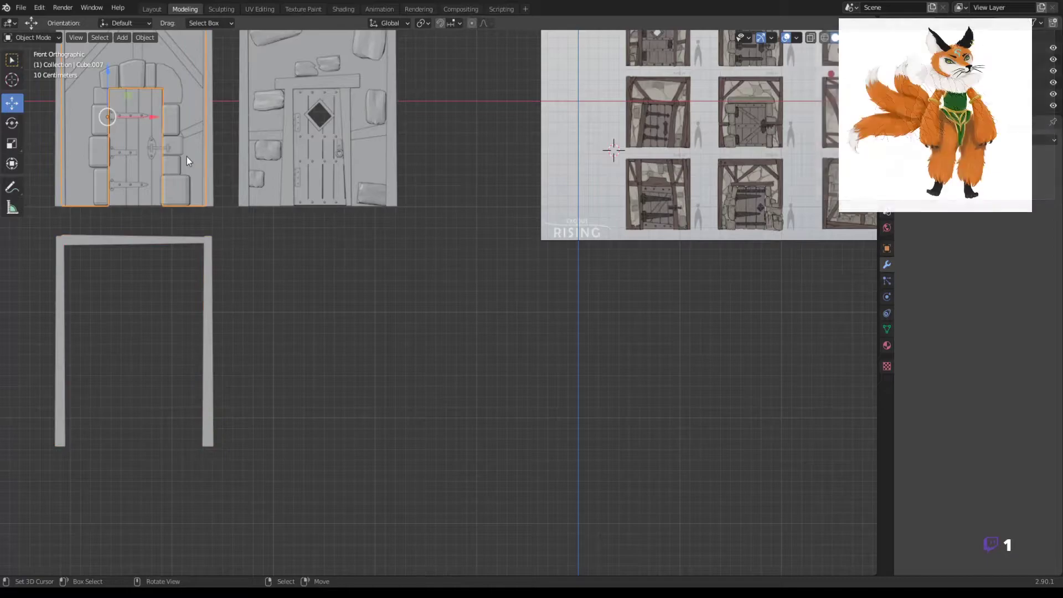
pyautogui.hotkey('shift', 'd')
pyautogui.click(114, 310)
pyautogui.scroll(2, 128, 367)
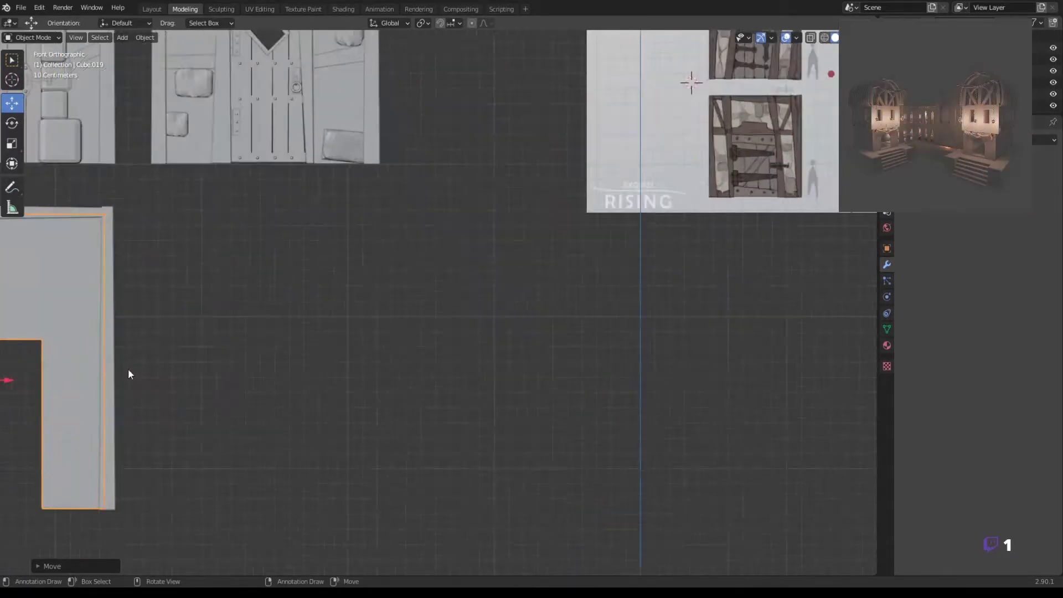
pyautogui.click(128, 368)
pyautogui.scroll(-2, 374, 324)
pyautogui.moveTo(696, 306)
pyautogui.keyDown('shift'); pyautogui.mouseDown(button='middle')
pyautogui.moveTo(646, 367)
pyautogui.moveTo(794, 325)
pyautogui.mouseUp(button='middle'); pyautogui.keyUp('shift')
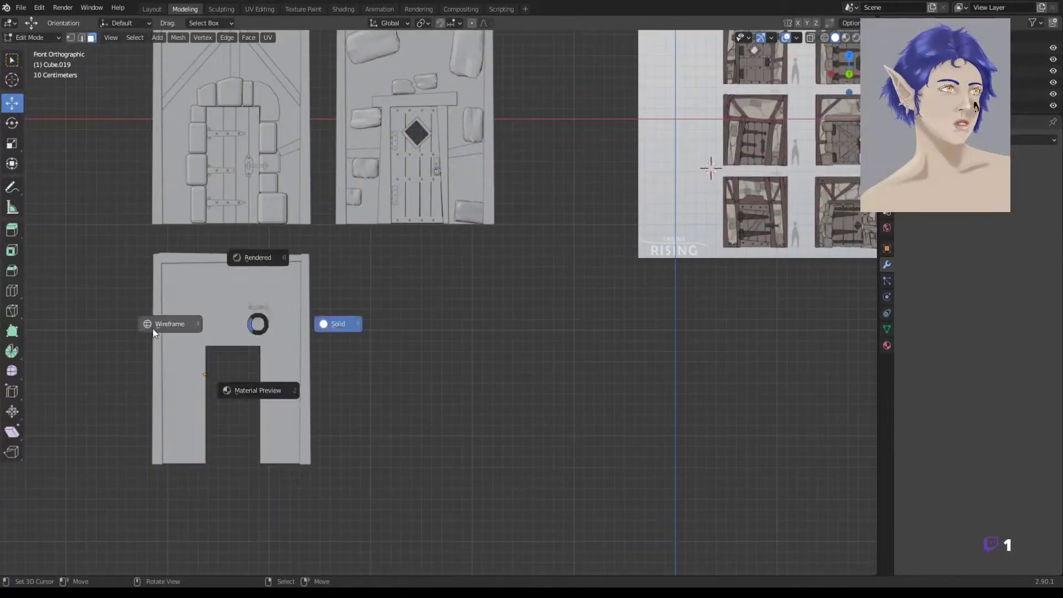
# Box-select the lower wall's doorway vertices in wireframe and move the doorway side
pyautogui.click(154, 331)
pyautogui.press('1')
pyautogui.press('b')
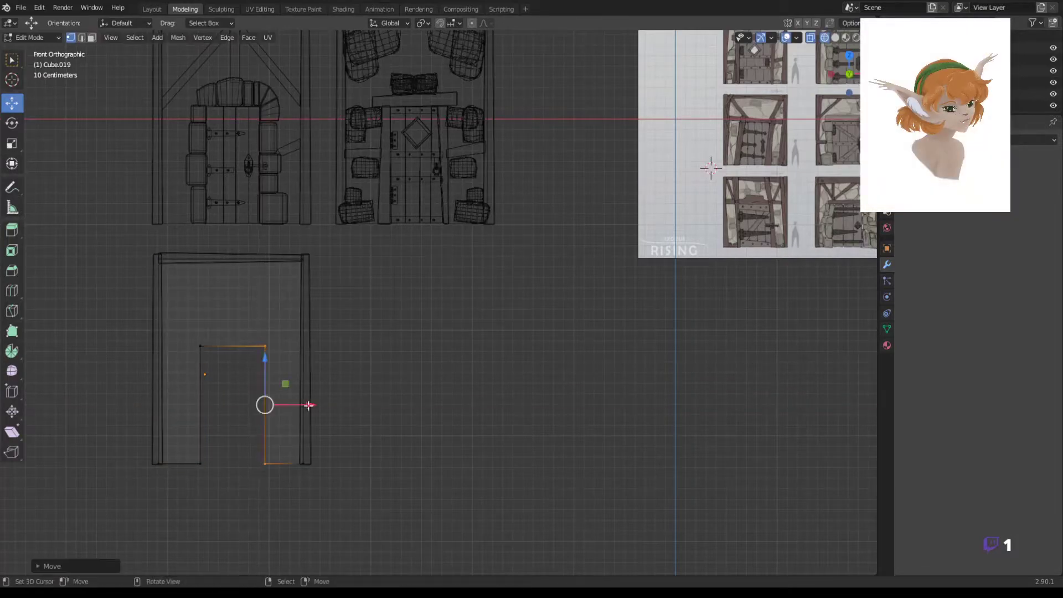
pyautogui.press('Tab')
pyautogui.press('z')
pyautogui.click(460, 422)
# Duplicate the second module's plank door and place the copy in the lower doorway
pyautogui.keyDown('ctrl'); pyautogui.scroll(-3, 583, 456); pyautogui.keyUp('ctrl')
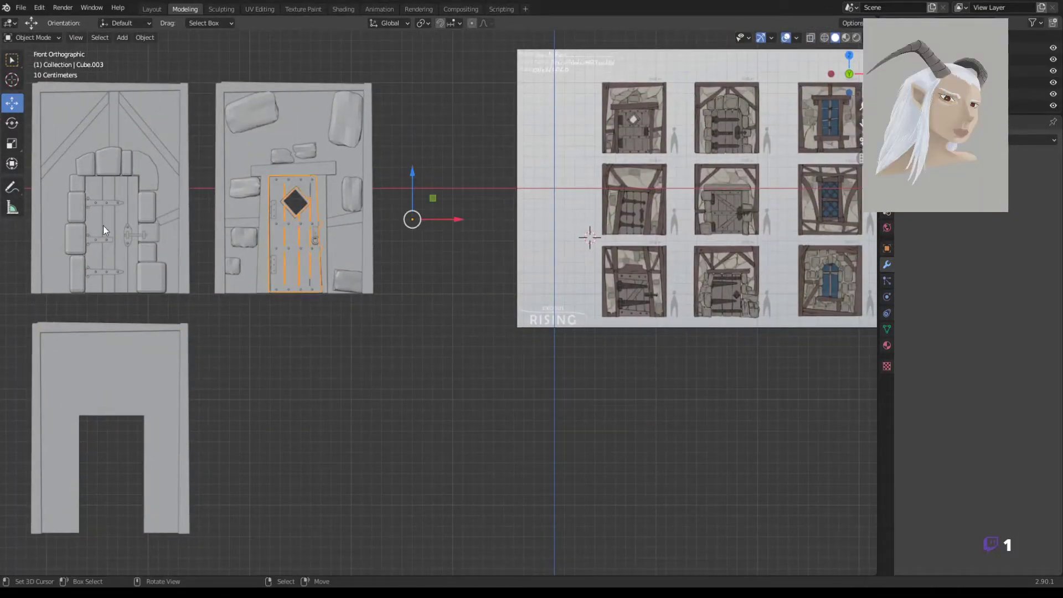
pyautogui.click(103, 225)
pyautogui.hotkey('shift', 'd')
pyautogui.click(110, 451)
pyautogui.press('KP_Decimal')
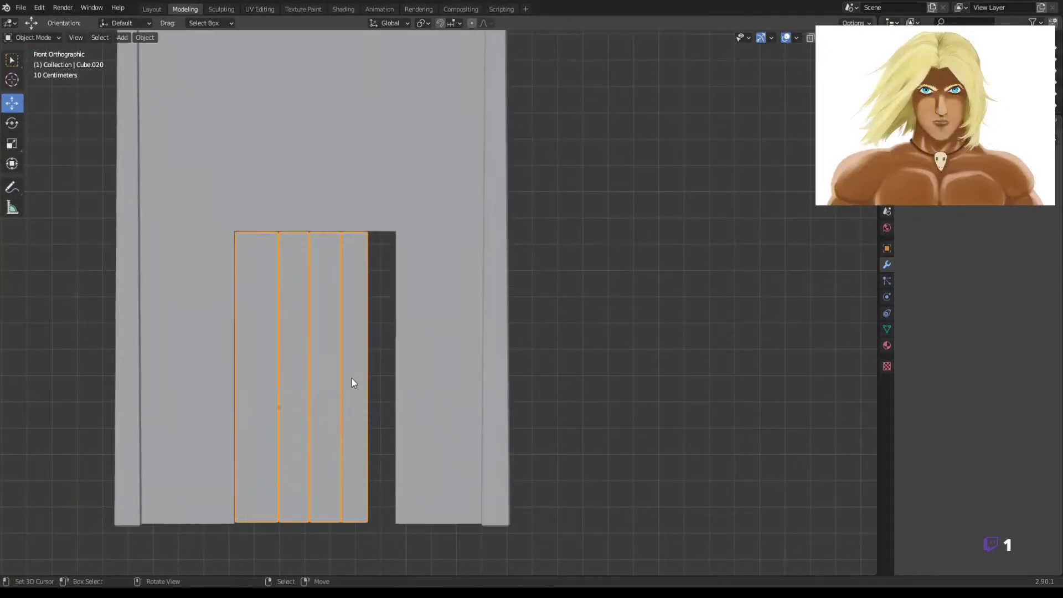
# Shift and narrow the copied door's plank columns so four planks evenly fill the doorway
pyautogui.press('Tab')
pyautogui.moveTo(408, 389); pyautogui.dragTo(436, 389)
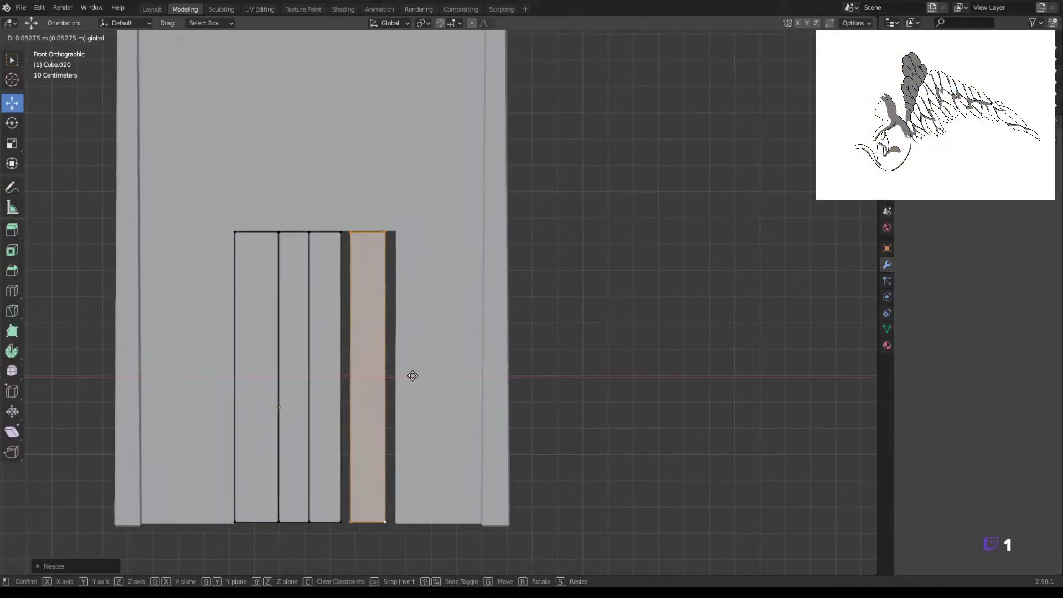
pyautogui.moveTo(374, 376); pyautogui.dragTo(384, 375)
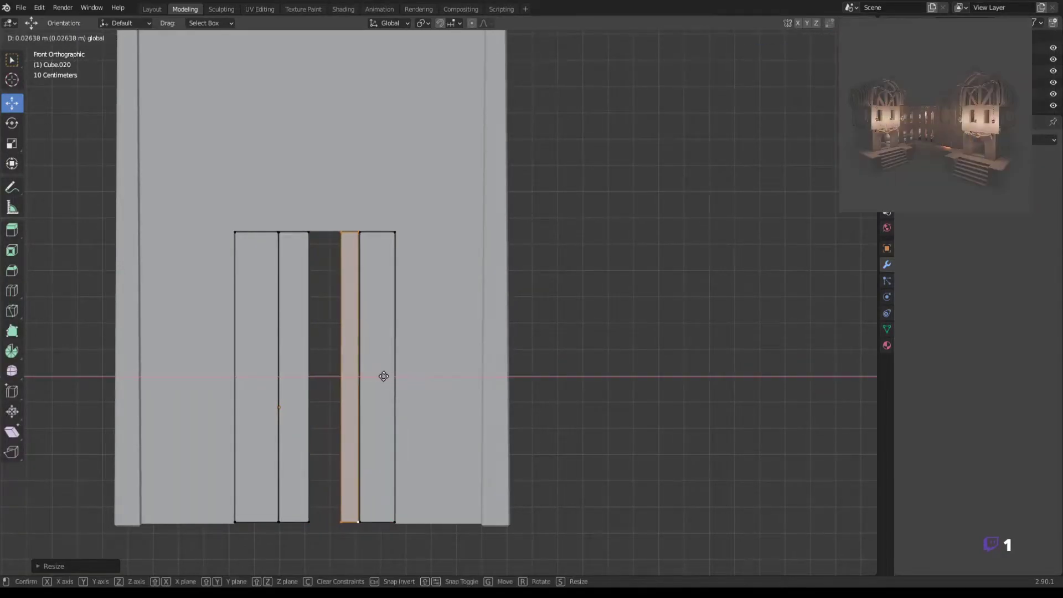
pyautogui.click(371, 374)
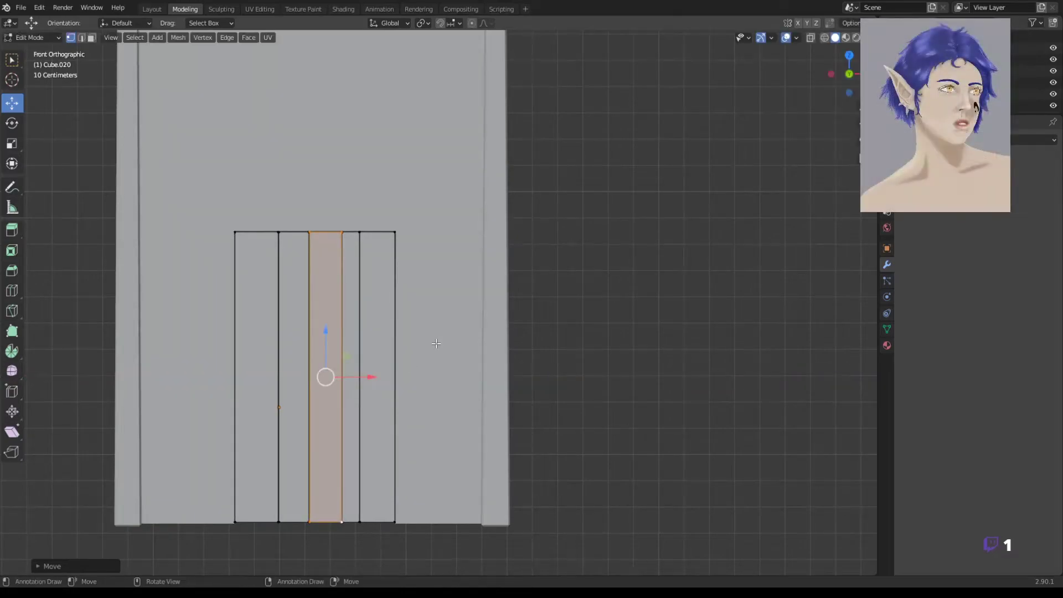
pyautogui.moveTo(439, 344)
pyautogui.mouseDown(button='middle')
pyautogui.moveTo(396, 370)
pyautogui.moveTo(482, 367)
pyautogui.mouseUp(button='middle')
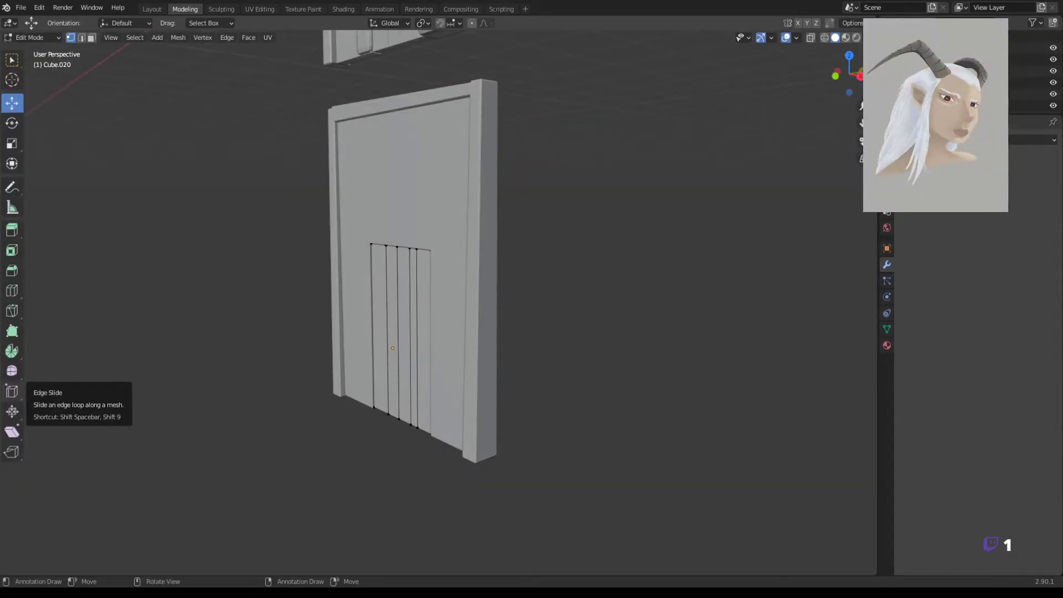
pyautogui.press('KP_1')
pyautogui.scroll(-3, 513, 433)
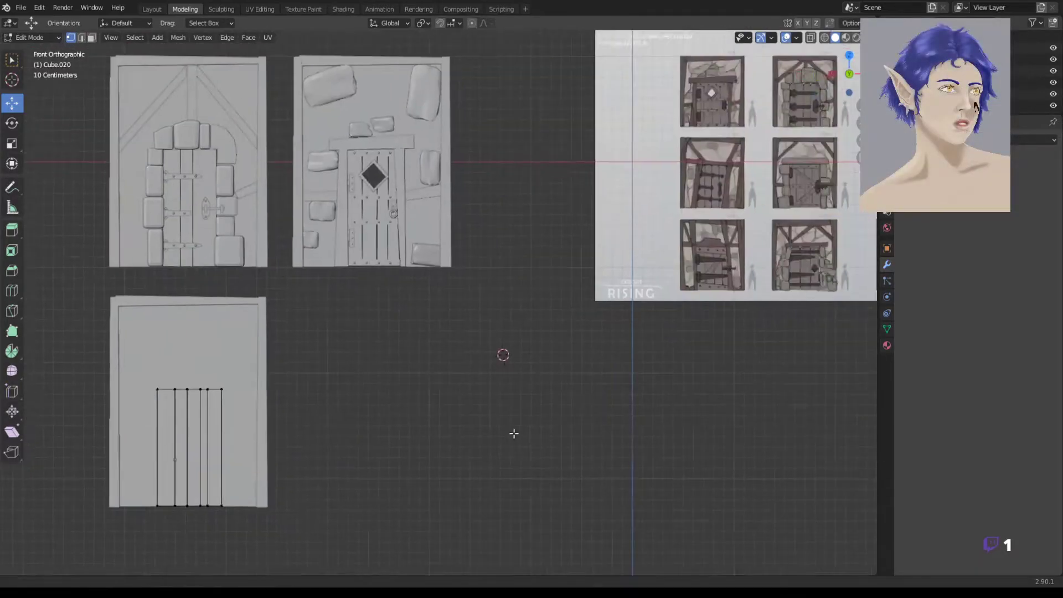
pyautogui.press('Tab')
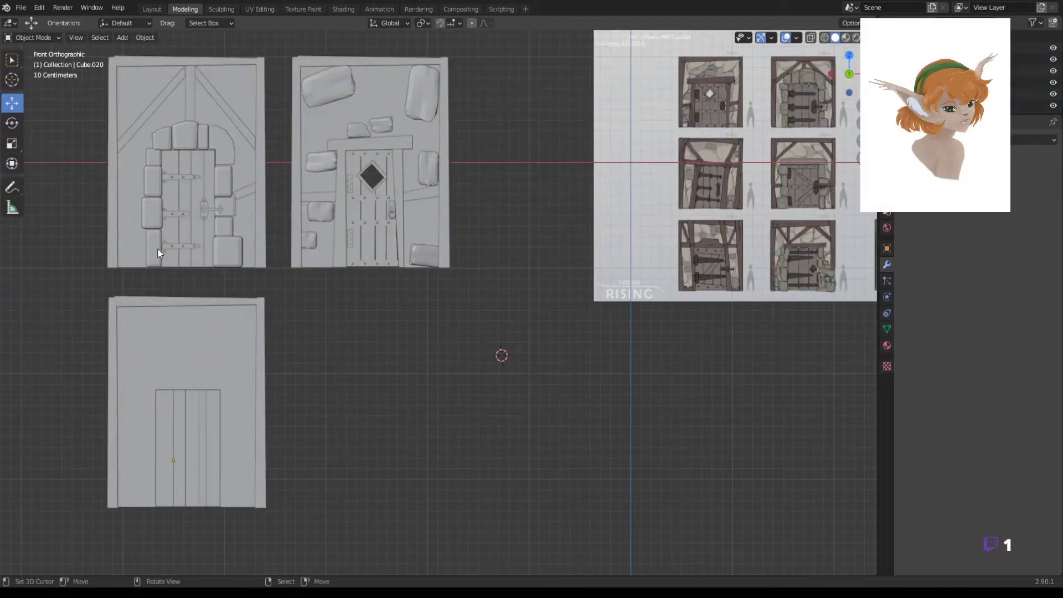
# Duplicate the first module's stone arch and position the copy over the lower plank door
pyautogui.click(222, 148)
pyautogui.click(145, 37)
pyautogui.click(166, 135)
pyautogui.rightClick(195, 125)
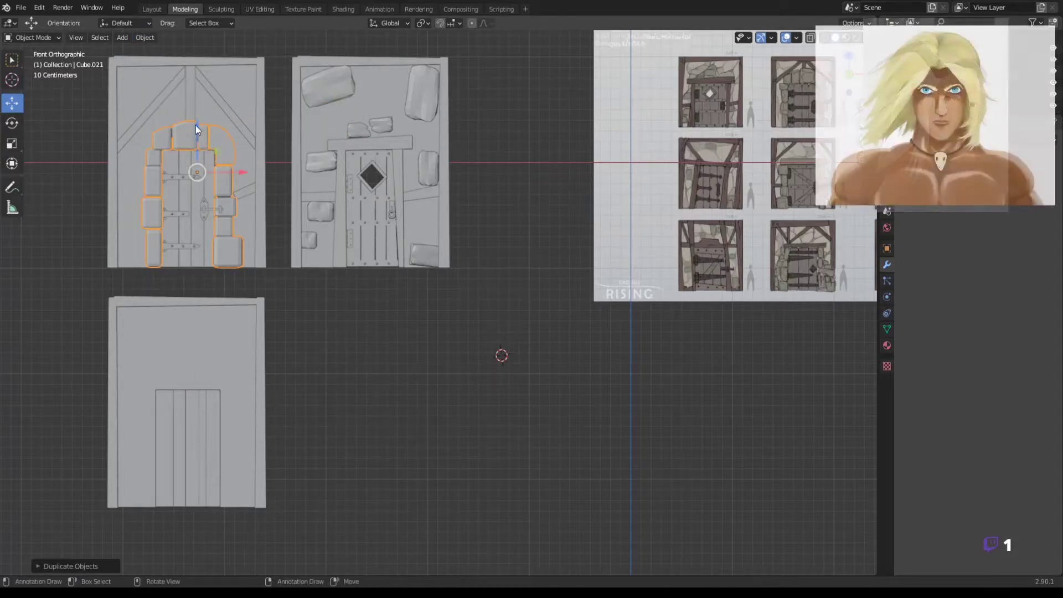
pyautogui.press('g')
pyautogui.click(195, 365)
pyautogui.scroll(2, 391, 366)
pyautogui.scroll(2, 347, 243)
pyautogui.hotkey('shift', 'z')
pyautogui.press('g')
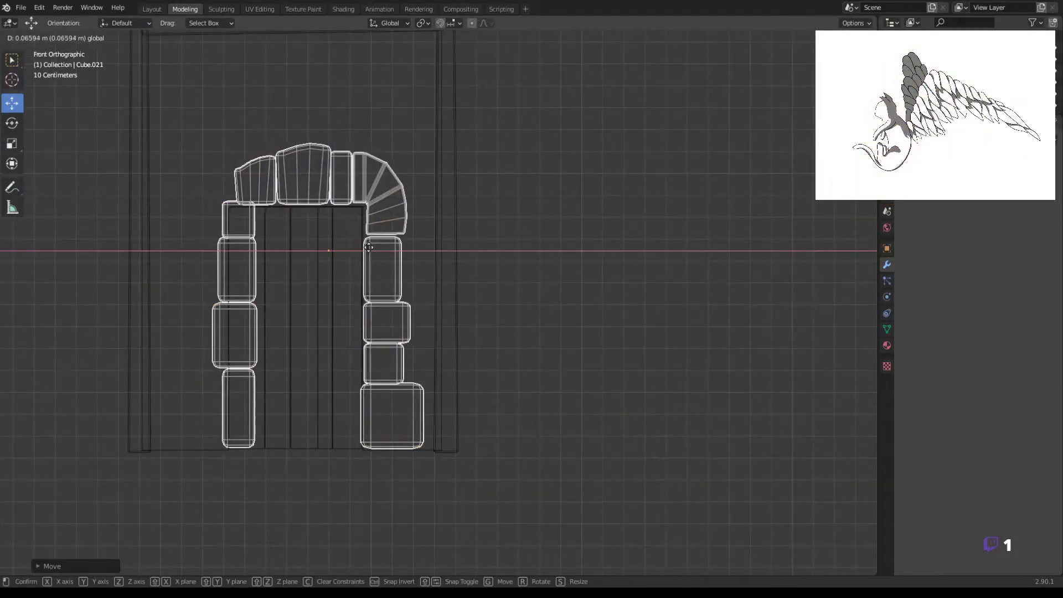
pyautogui.click(368, 247)
# Select the arch copy's left column of stones and shift it outward
pyautogui.press('Tab')
pyautogui.hotkey('alt', 'a')
pyautogui.moveTo(255, 177); pyautogui.dragTo(233, 410)
pyautogui.hotkey('ctrl', 'l')
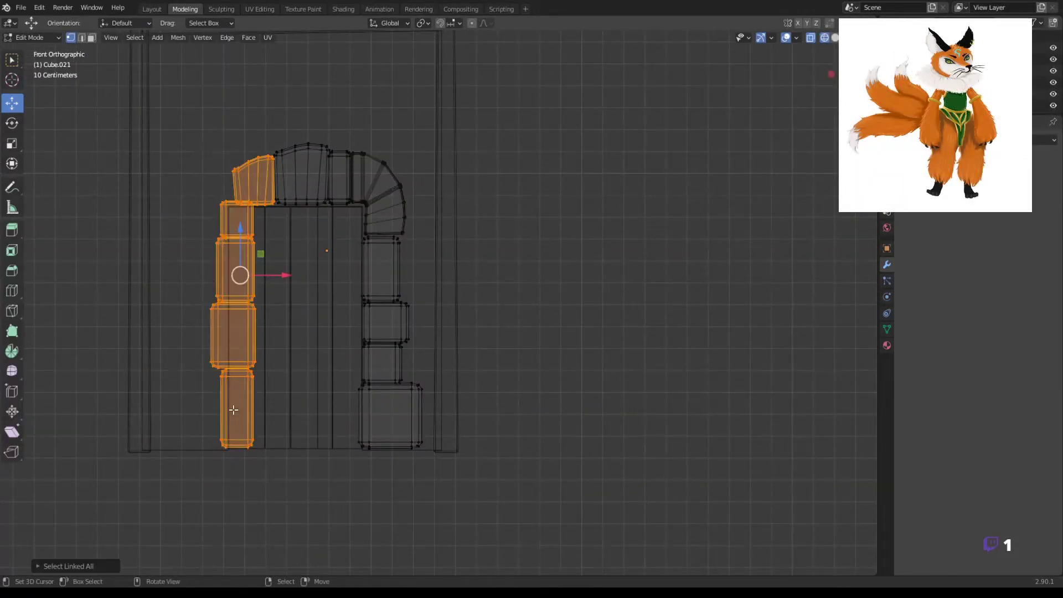
pyautogui.moveTo(284, 275); pyautogui.dragTo(258, 275)
# Move the top and middle arch stones horizontally to widen the arch
pyautogui.click(346, 156)
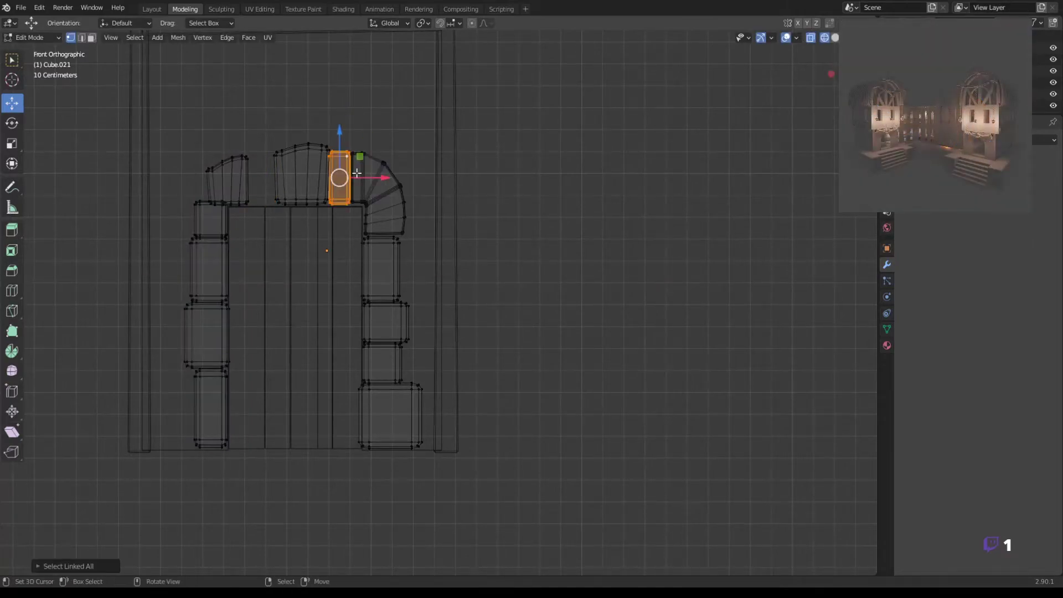
pyautogui.click(260, 199)
pyautogui.hotkey('ctrl', 'l')
pyautogui.press('g')
pyautogui.press('x')
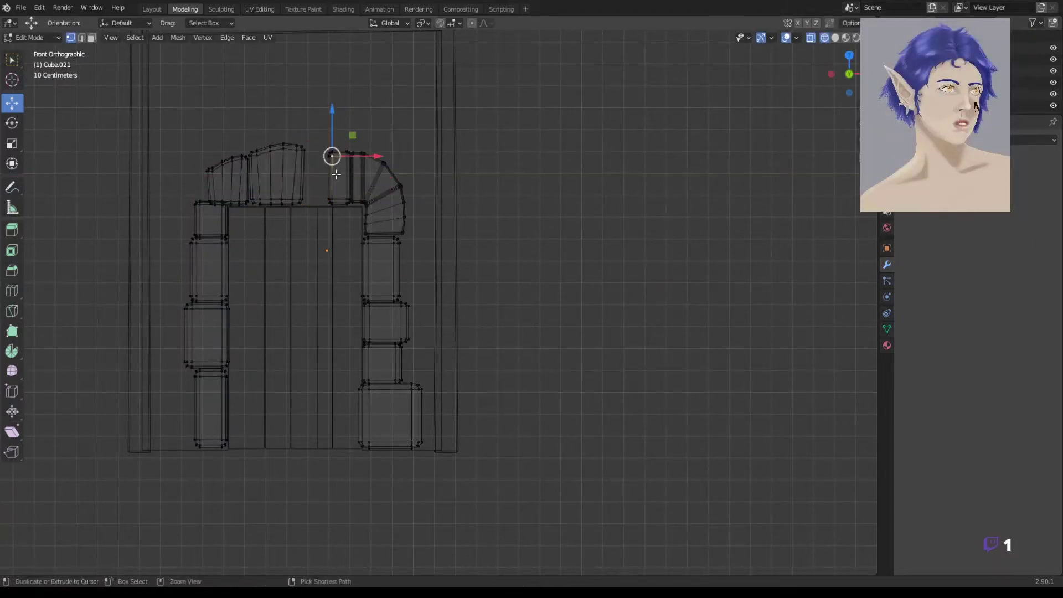
pyautogui.click(384, 180)
pyautogui.press('g')
pyautogui.press('x')
# Scale the left-middle arch stone wider along X and check the arch from the front
pyautogui.click(280, 191)
pyautogui.hotkey('ctrl', 'l')
pyautogui.press('s')
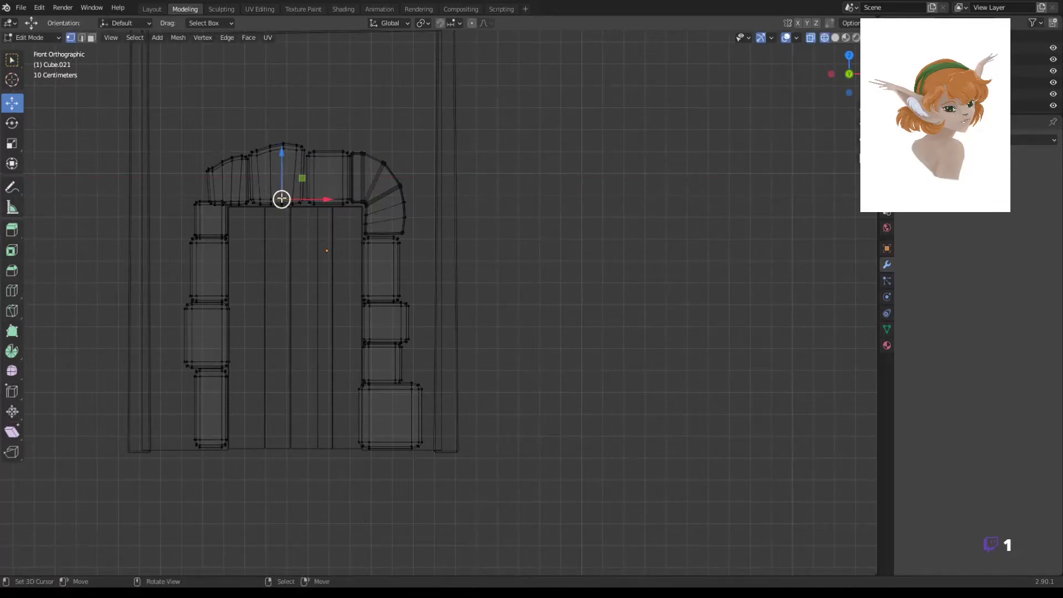
pyautogui.press('x')
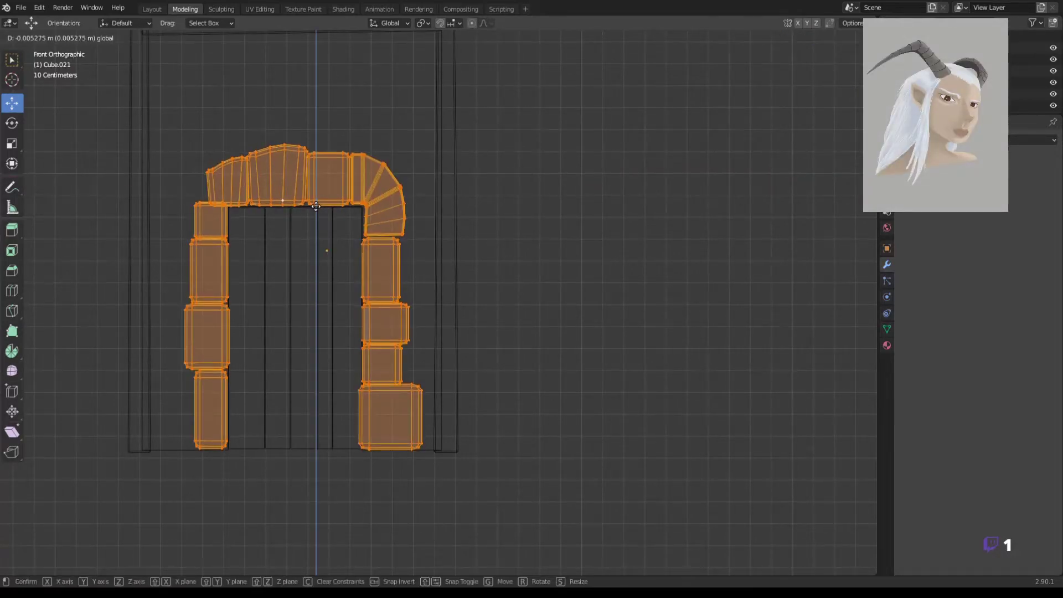
pyautogui.click(315, 206)
pyautogui.press('Tab')
pyautogui.moveTo(316, 249)
pyautogui.mouseDown(button='middle')
pyautogui.moveTo(528, 301)
pyautogui.moveTo(323, 475)
pyautogui.mouseUp(button='middle')
pyautogui.scroll(-3, 347, 314)
pyautogui.press('KP_1')
pyautogui.scroll(2, 495, 321)
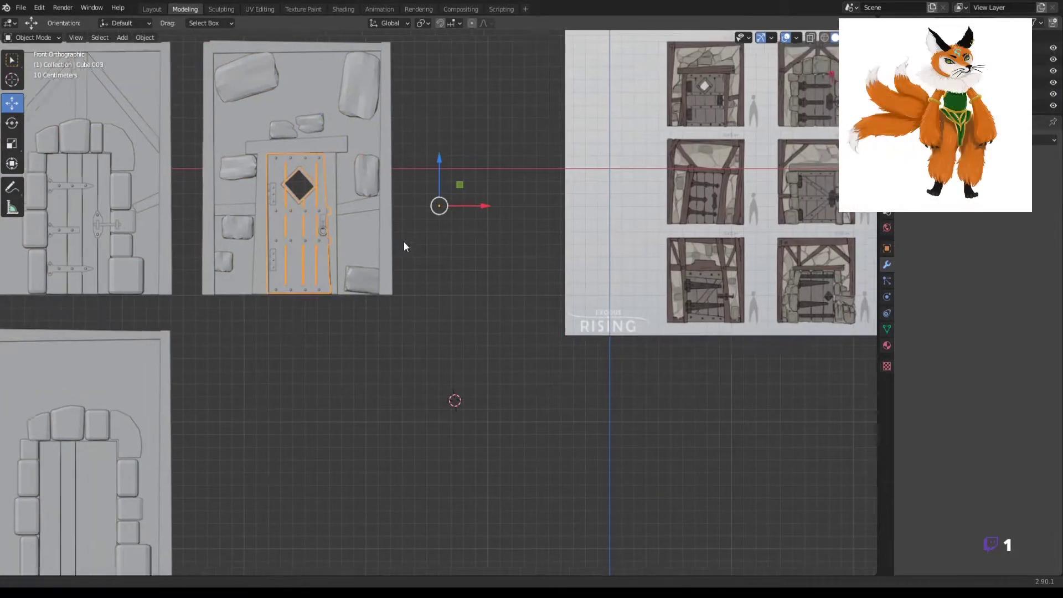
# Select the second door's crossbar rails, move them down and separate them into their own object
pyautogui.scroll(5, 404, 241)
pyautogui.moveTo(509, 462); pyautogui.dragTo(361, 421, button='middle')
pyautogui.press('Tab')
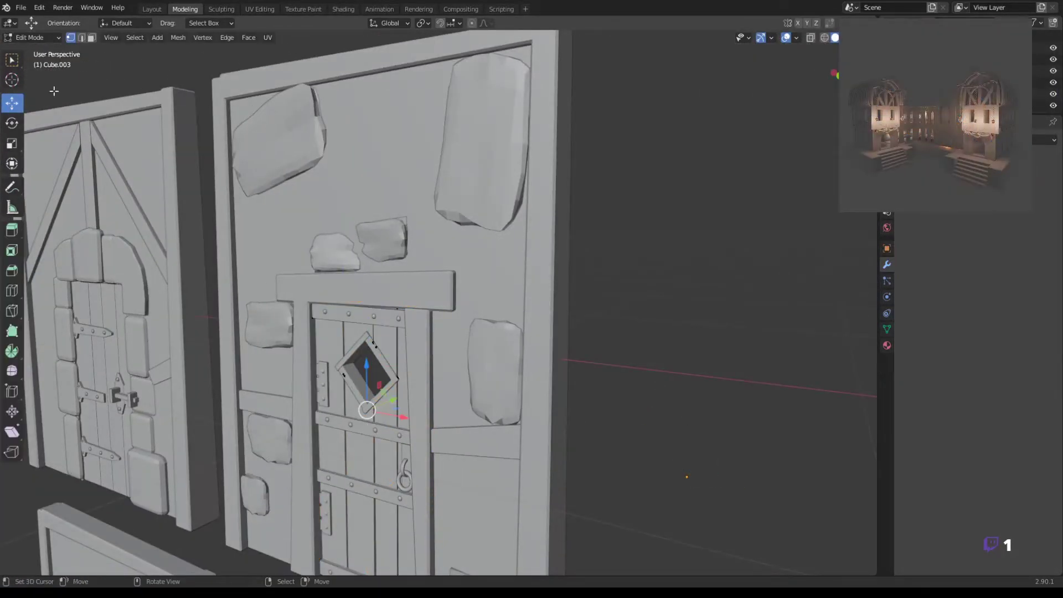
pyautogui.hotkey('ctrl', 'l')
pyautogui.press('KP_1')
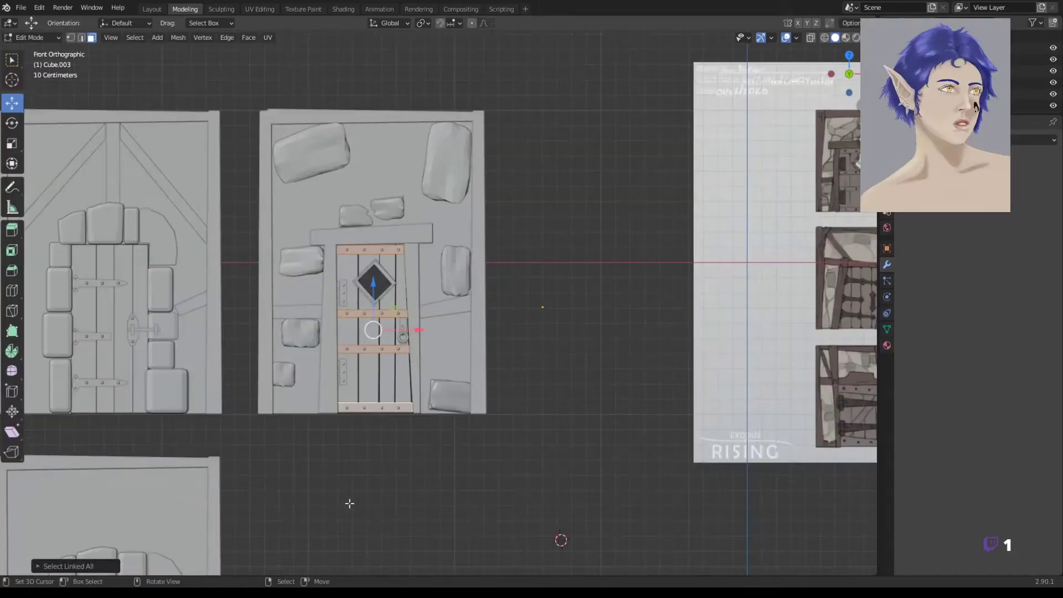
pyautogui.moveTo(385, 330); pyautogui.dragTo(376, 490)
pyautogui.moveTo(376, 489)
pyautogui.mouseDown(button='middle')
pyautogui.moveTo(398, 476)
pyautogui.moveTo(446, 335)
pyautogui.mouseUp(button='middle')
pyautogui.press('KP_1')
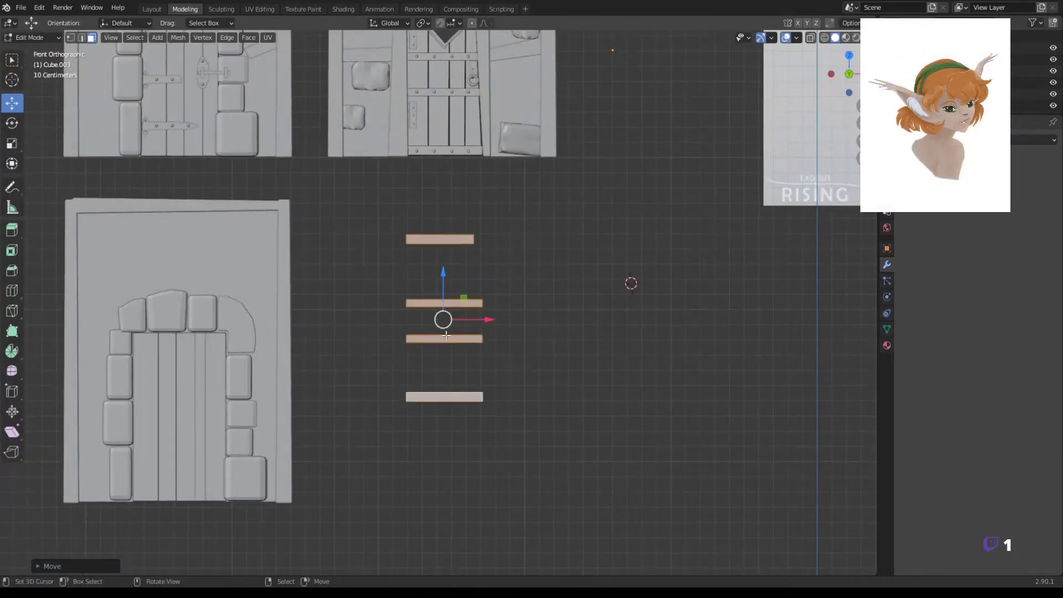
pyautogui.moveTo(459, 338); pyautogui.dragTo(443, 241)
pyautogui.press('Tab')
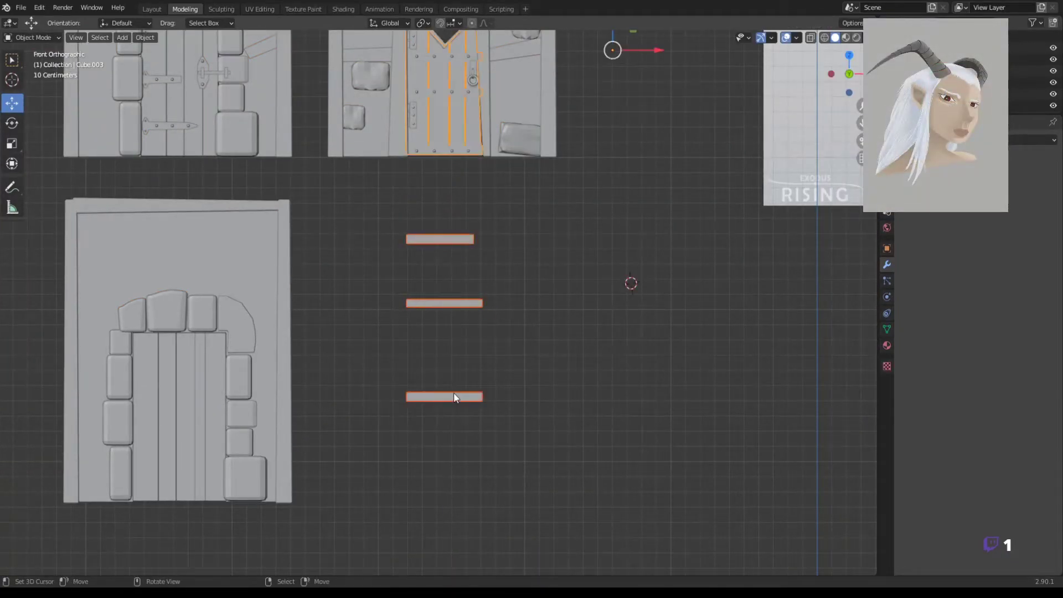
# Move the rails onto the lower door and raise the top rail just under the arch
pyautogui.click(145, 37)
pyautogui.moveTo(435, 284); pyautogui.dragTo(177, 284)
pyautogui.hotkey('ctrl', 'z')
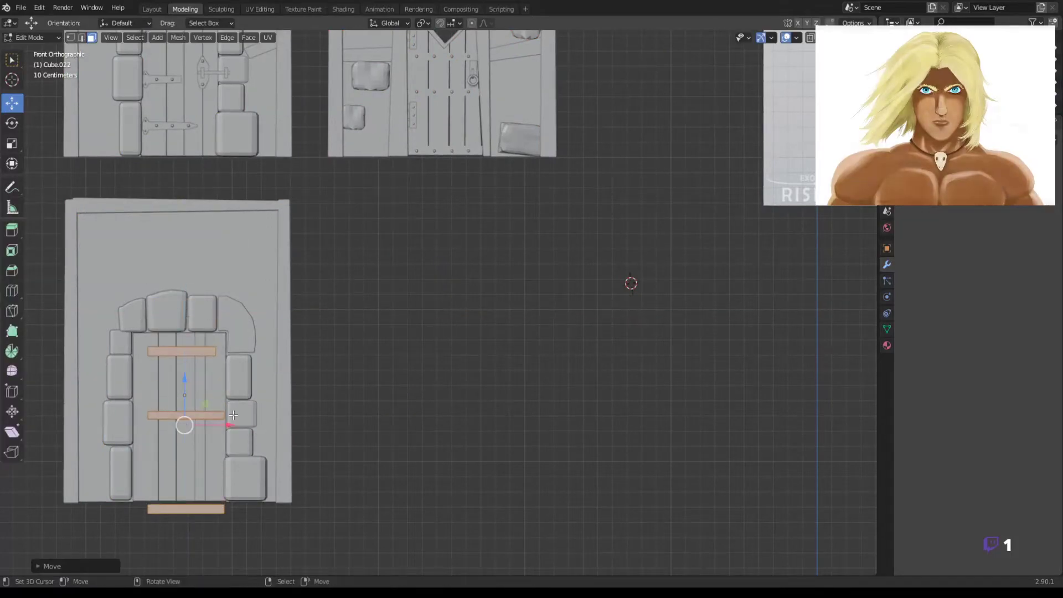
pyautogui.scroll(3, 282, 238)
pyautogui.click(280, 213)
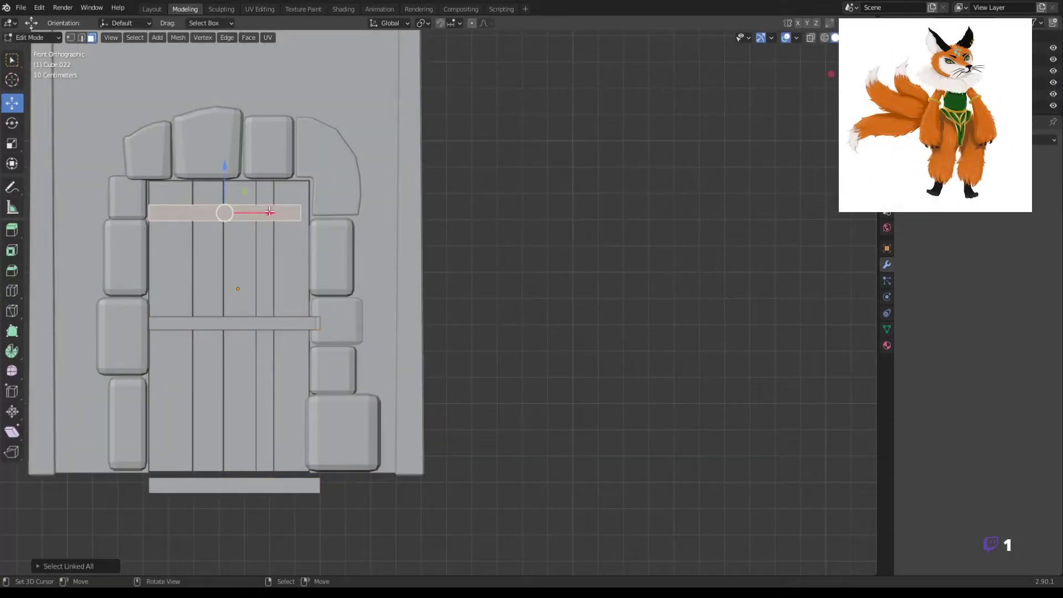
pyautogui.moveTo(262, 211)
pyautogui.mouseDown()
pyautogui.moveTo(228, 168)
pyautogui.moveTo(270, 186)
pyautogui.mouseUp()
pyautogui.press('x')
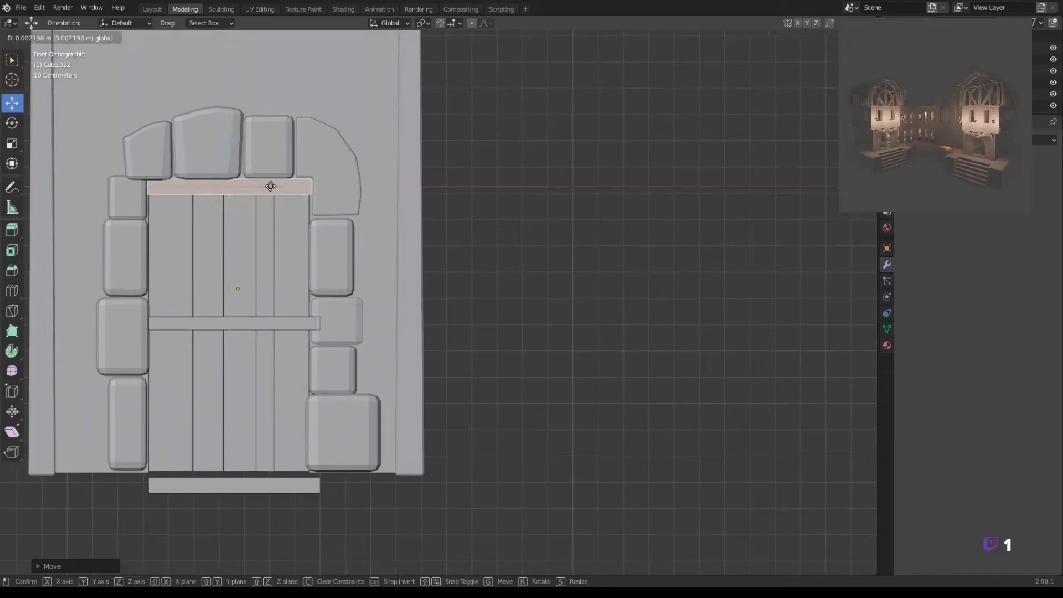
# Duplicate the top rail to add another horizontal batten across the lower door
pyautogui.hotkey('ctrl', 'z')
pyautogui.hotkey('ctrl', 'alt', 'z')
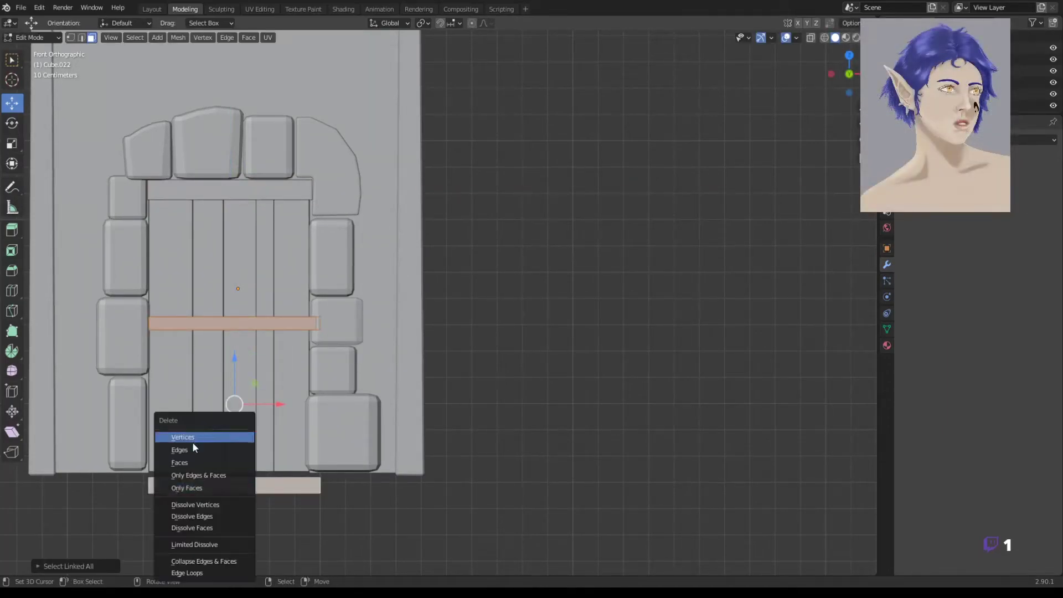
pyautogui.click(191, 442)
pyautogui.hotkey('shift', 'd')
pyautogui.click(229, 252)
pyautogui.moveTo(230, 301); pyautogui.dragTo(230, 411)
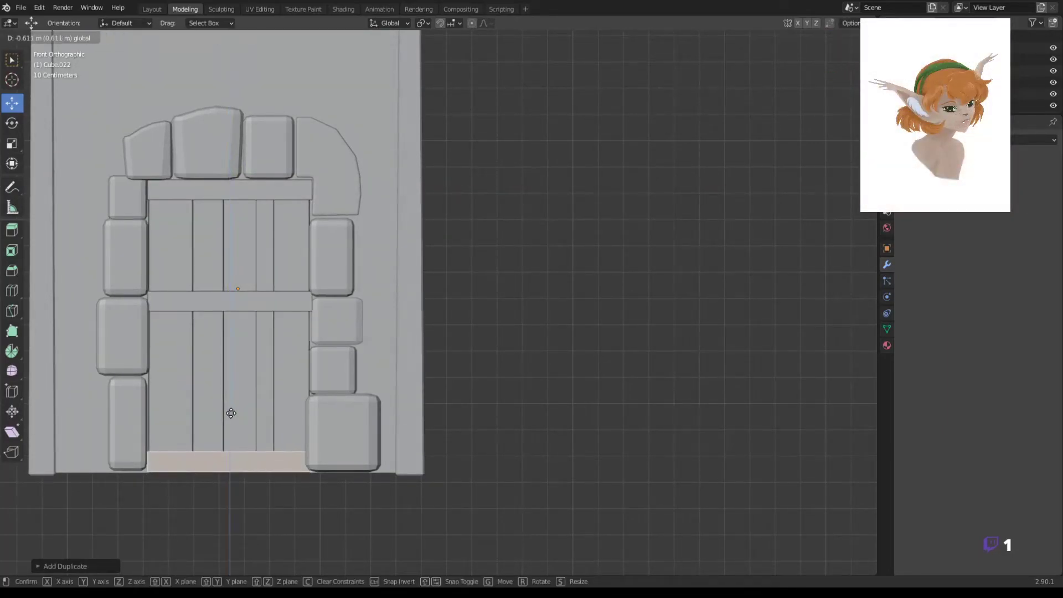
pyautogui.hotkey('ctrl', 'z')
pyautogui.scroll(-5, 230, 410)
pyautogui.keyDown('shift'); pyautogui.moveTo(285, 479); pyautogui.dragTo(371, 328, button='middle'); pyautogui.keyUp('shift')
pyautogui.hotkey('shift', 'd')
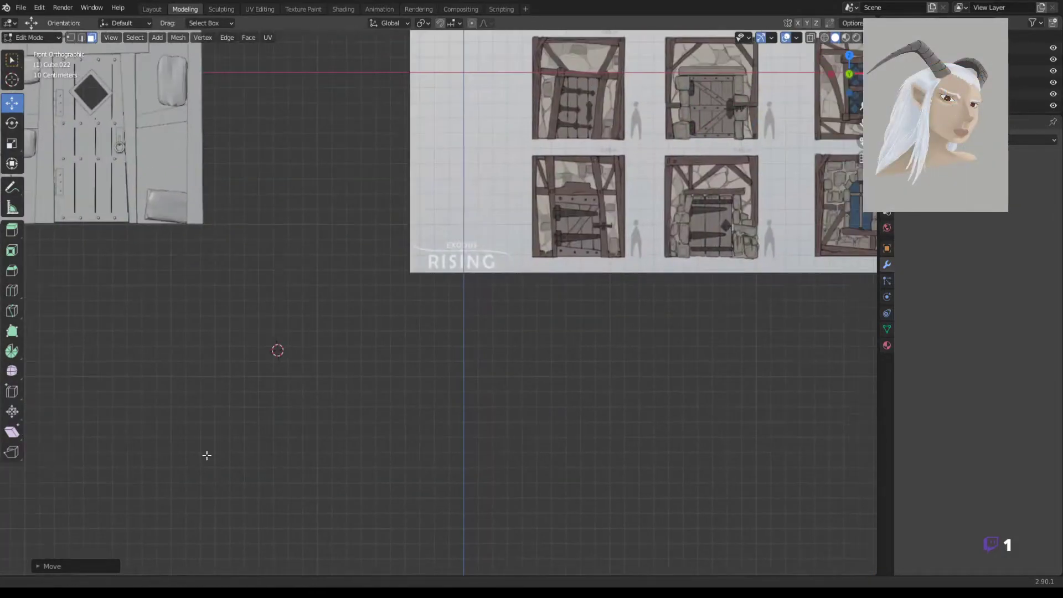
# Tilt the copied rail into a rough diagonal brace and frame the new arched door
pyautogui.scroll(2, 376, 230)
pyautogui.press('r')
pyautogui.press('g')
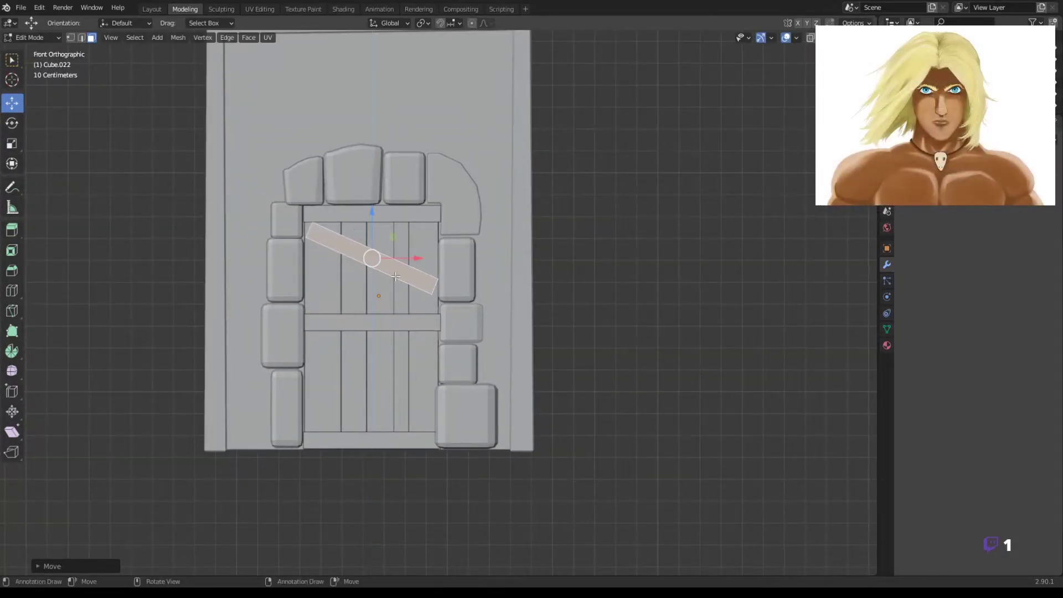
pyautogui.click(586, 294)
pyautogui.press('Home')
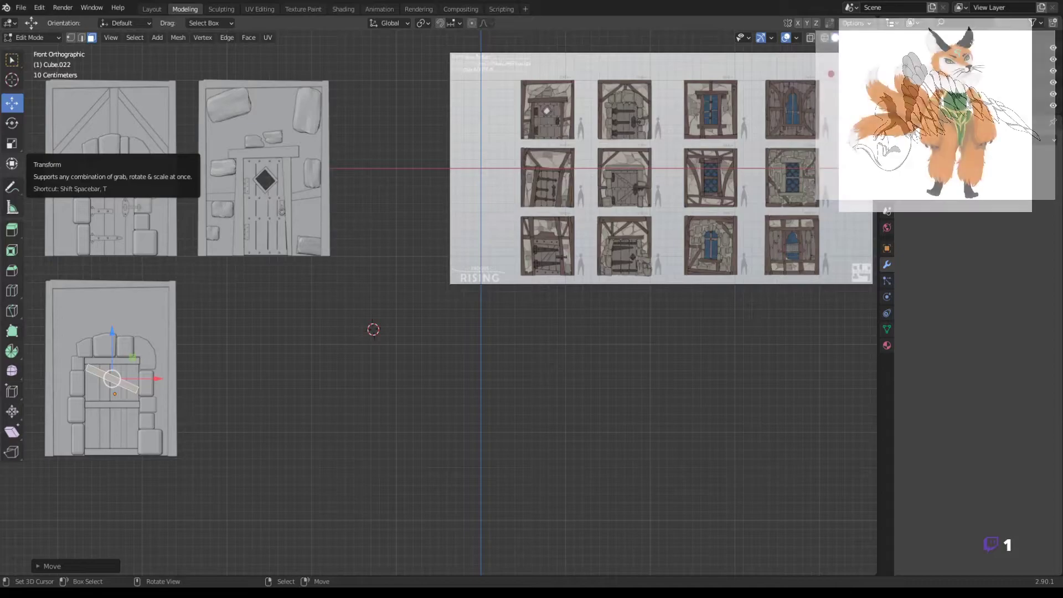
pyautogui.scroll(3, 327, 349)
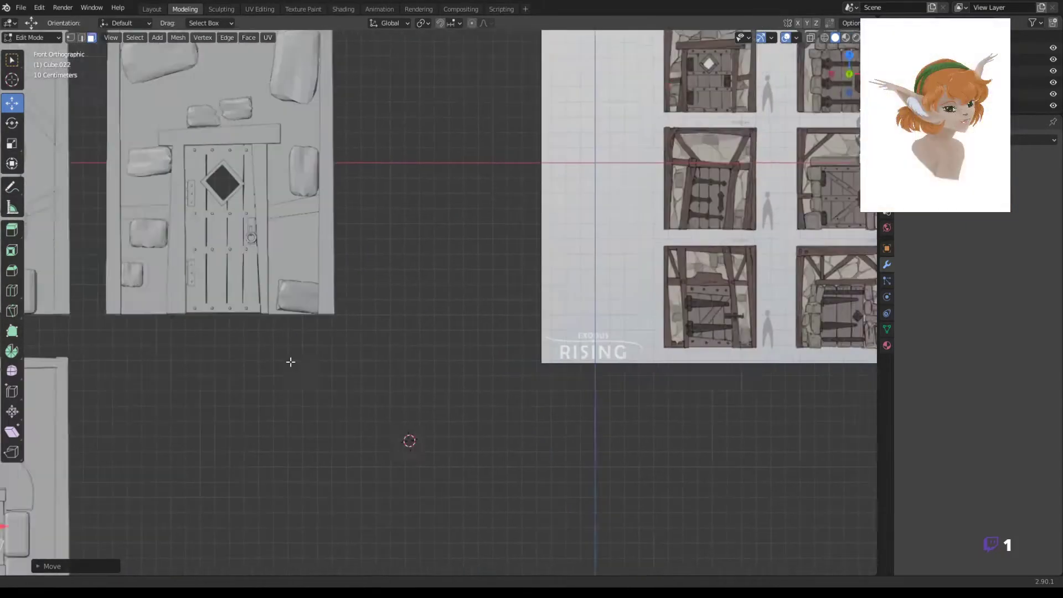
pyautogui.keyDown('shift'); pyautogui.moveTo(240, 349); pyautogui.dragTo(550, 405, button='middle'); pyautogui.keyUp('shift')
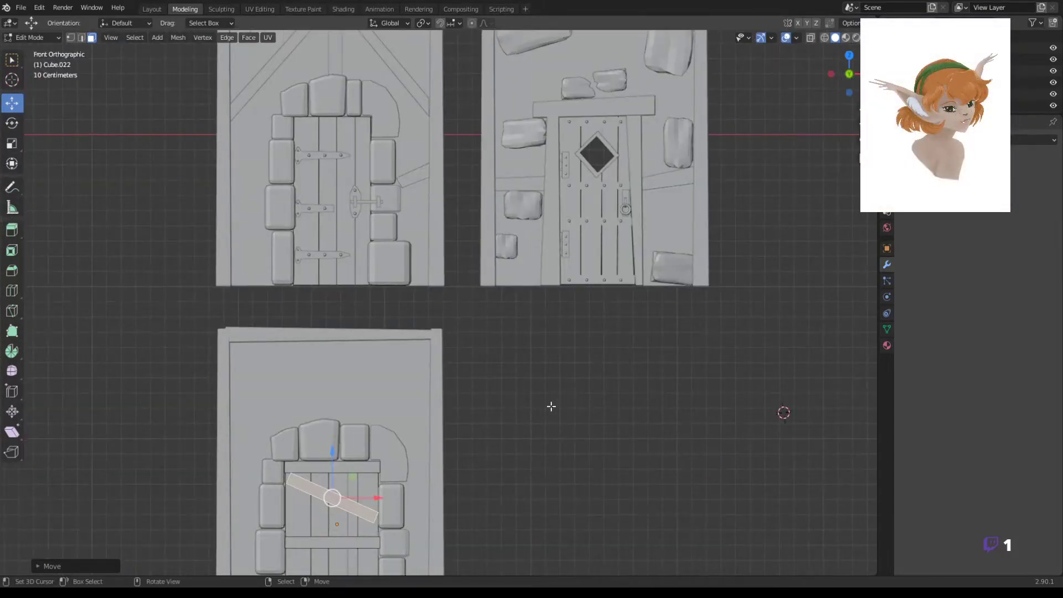
# Move the door handle object lower on the arched door
pyautogui.press('Tab')
pyautogui.click(355, 205)
pyautogui.moveTo(360, 209); pyautogui.dragTo(354, 287)
pyautogui.scroll(3, 277, 240)
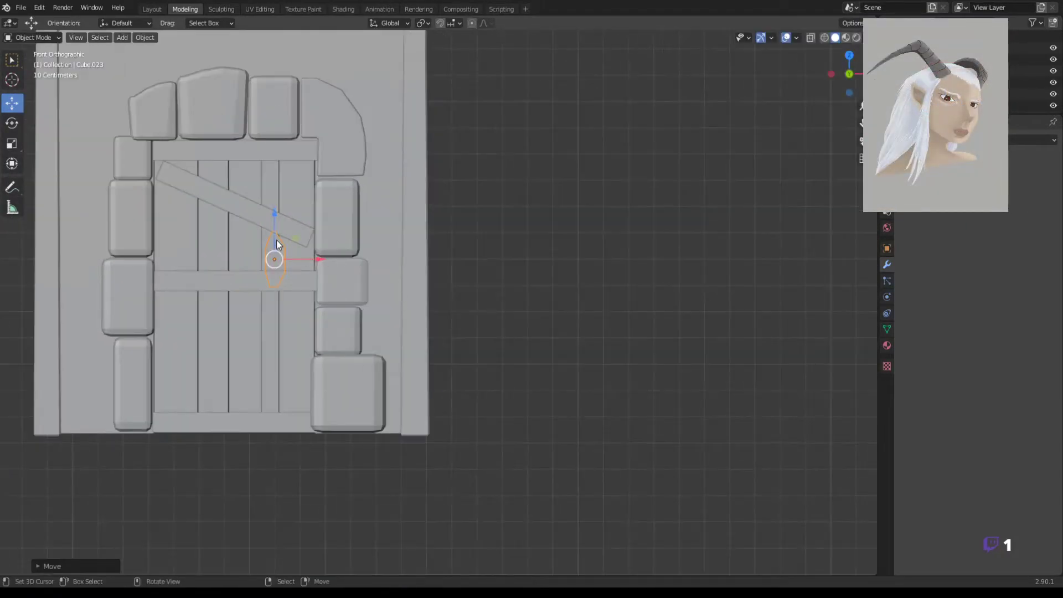
pyautogui.click(310, 279)
# Shorten the middle crossbar's right end in the plank mesh and nudge the handle against it
pyautogui.click(249, 280)
pyautogui.press('Tab')
pyautogui.hotkey('shift', 'z')
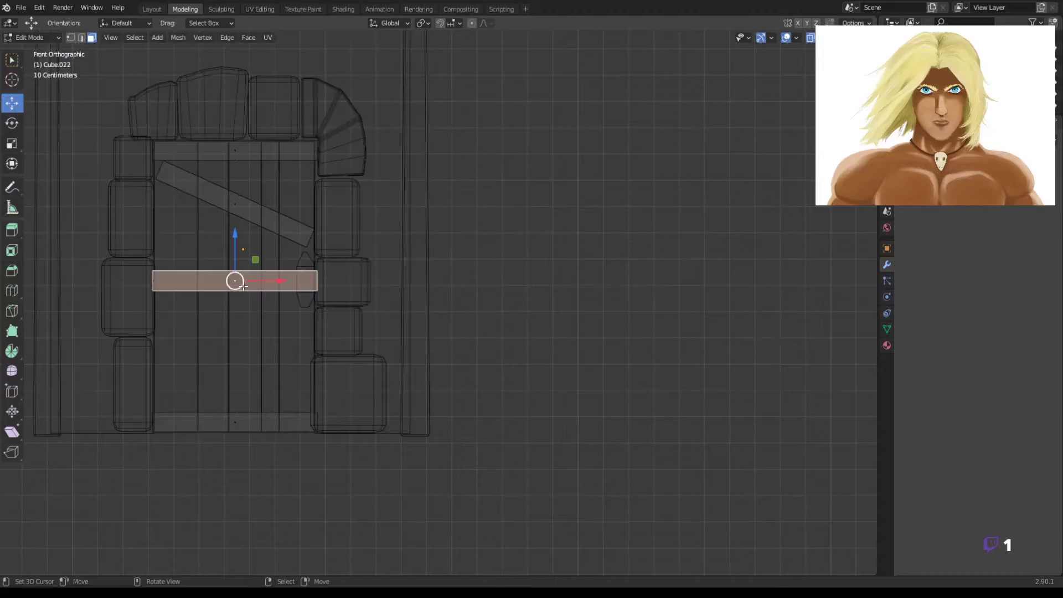
pyautogui.press('a')
pyautogui.hotkey('alt', 'a')
pyautogui.press('b')
pyautogui.click(333, 284)
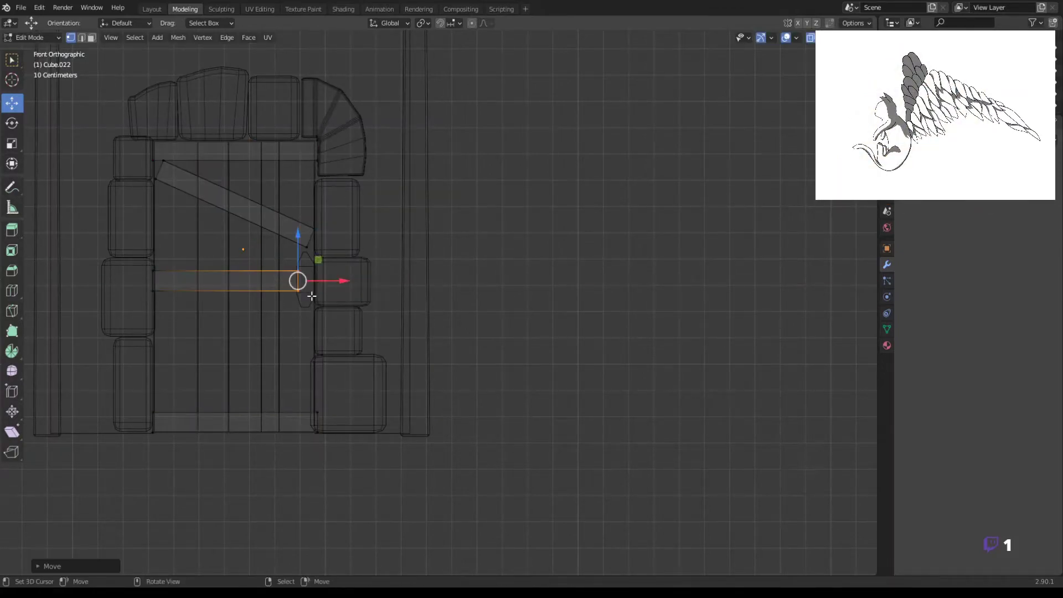
pyautogui.press('Tab')
pyautogui.moveTo(305, 238); pyautogui.dragTo(304, 254)
pyautogui.hotkey('shift', 'z')
# Select the whole diagonal brace in the plank mesh and rotate it to a new angle
pyautogui.click(278, 224)
pyautogui.press('Tab')
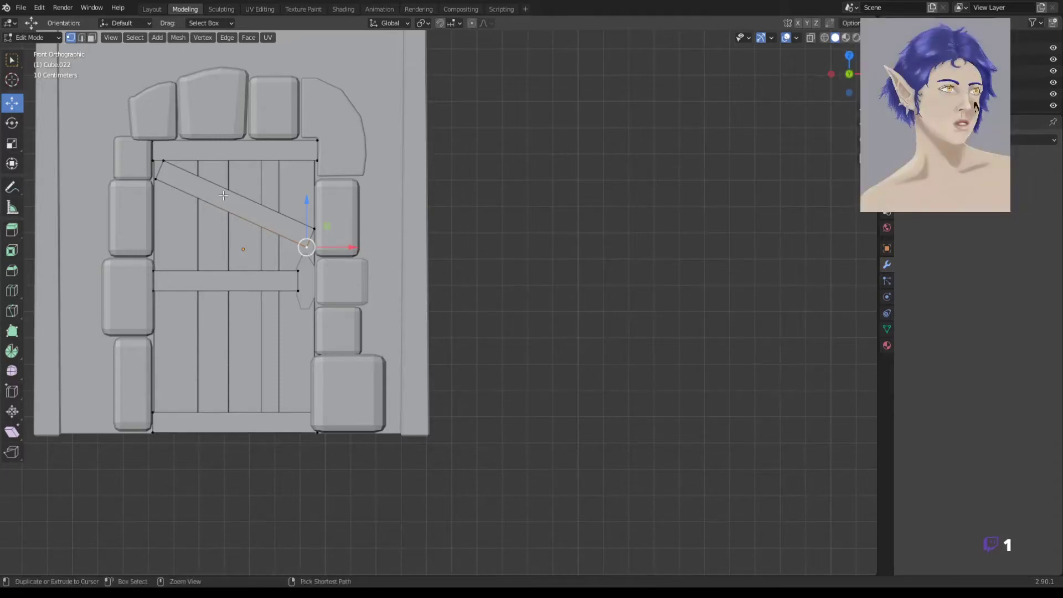
pyautogui.hotkey('ctrl', 'l')
pyautogui.press('r')
pyautogui.click(282, 248)
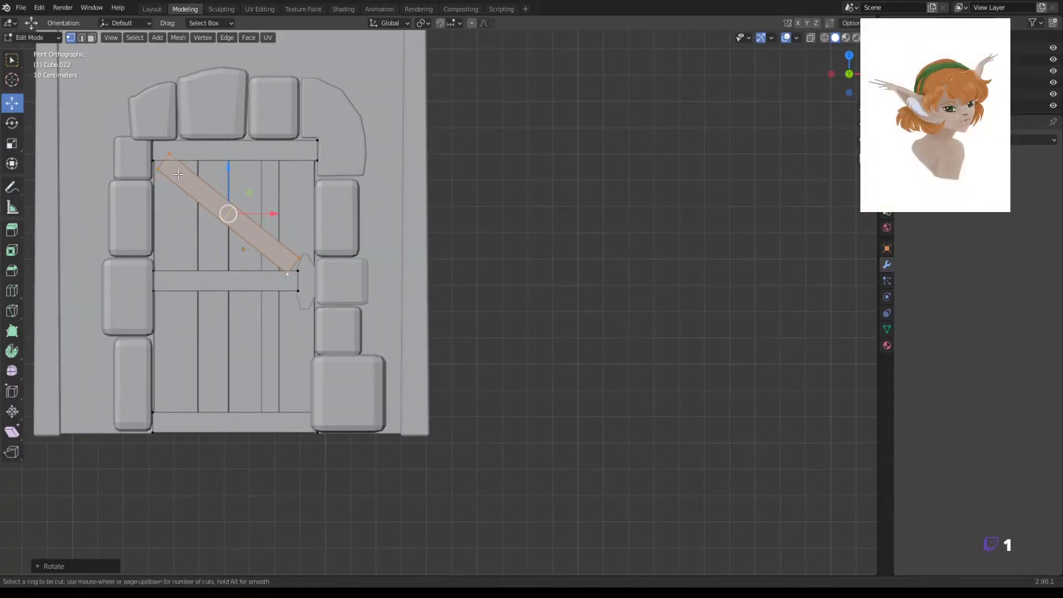
# Compare against the reference sheet, then shrink the brace and reposition it on the planks
pyautogui.scroll(-4, 303, 238)
pyautogui.scroll(-1, 761, 249)
pyautogui.moveTo(762, 249)
pyautogui.keyDown('shift'); pyautogui.mouseDown(button='middle')
pyautogui.moveTo(491, 448)
pyautogui.moveTo(525, 410)
pyautogui.mouseUp(button='middle'); pyautogui.keyUp('shift')
pyautogui.scroll(5, 564, 342)
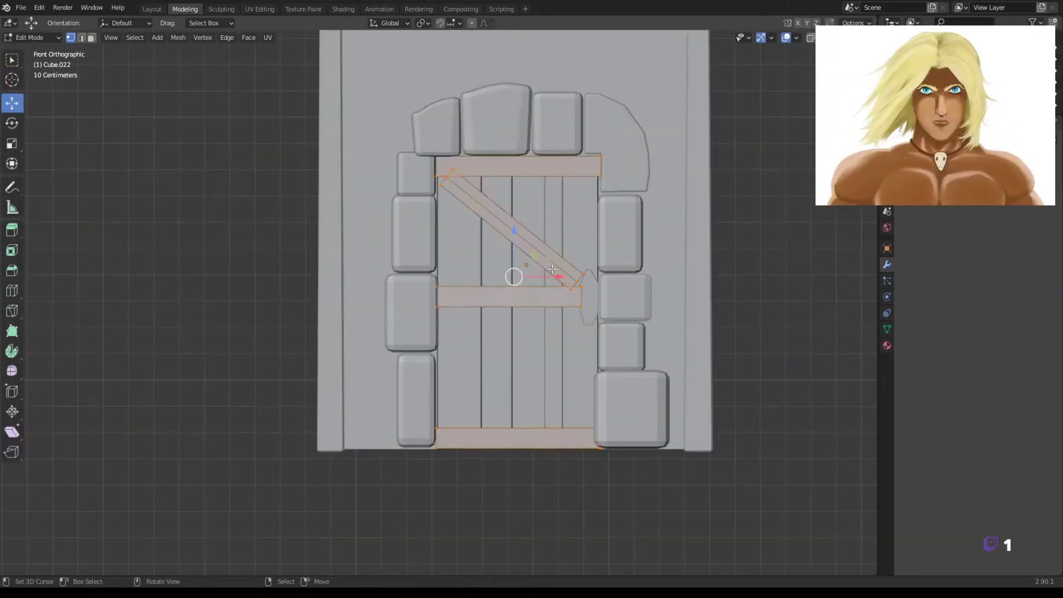
pyautogui.press('s')
pyautogui.moveTo(501, 193); pyautogui.dragTo(651, 281, button='middle')
pyautogui.press('g')
pyautogui.click(554, 233)
# In front wireframe view, pull the brace's top end into the door's top-left corner
pyautogui.press('KP_1')
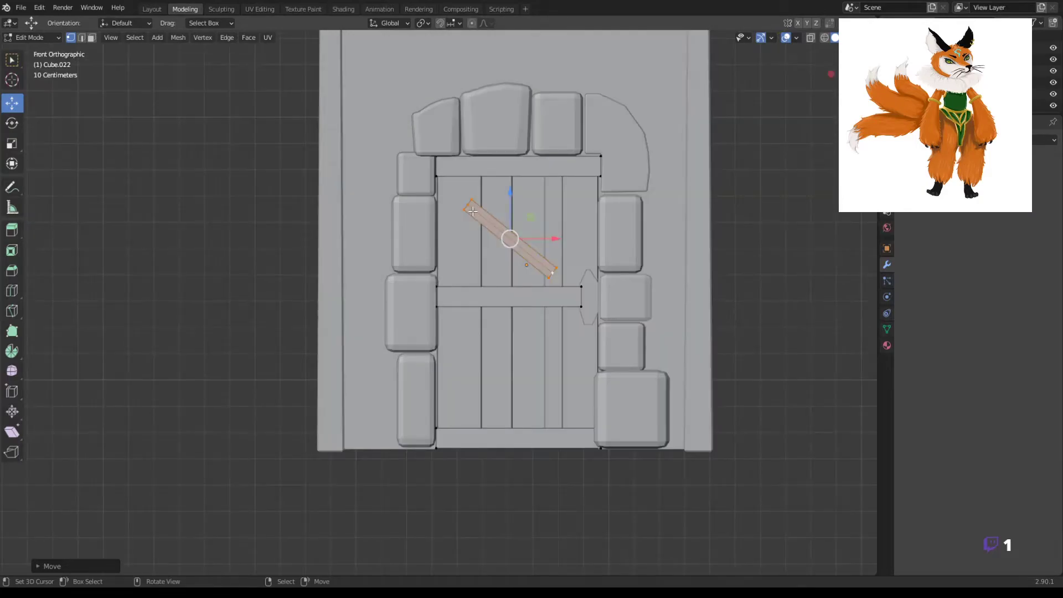
pyautogui.hotkey('shift', 'z')
pyautogui.scroll(2, 461, 316)
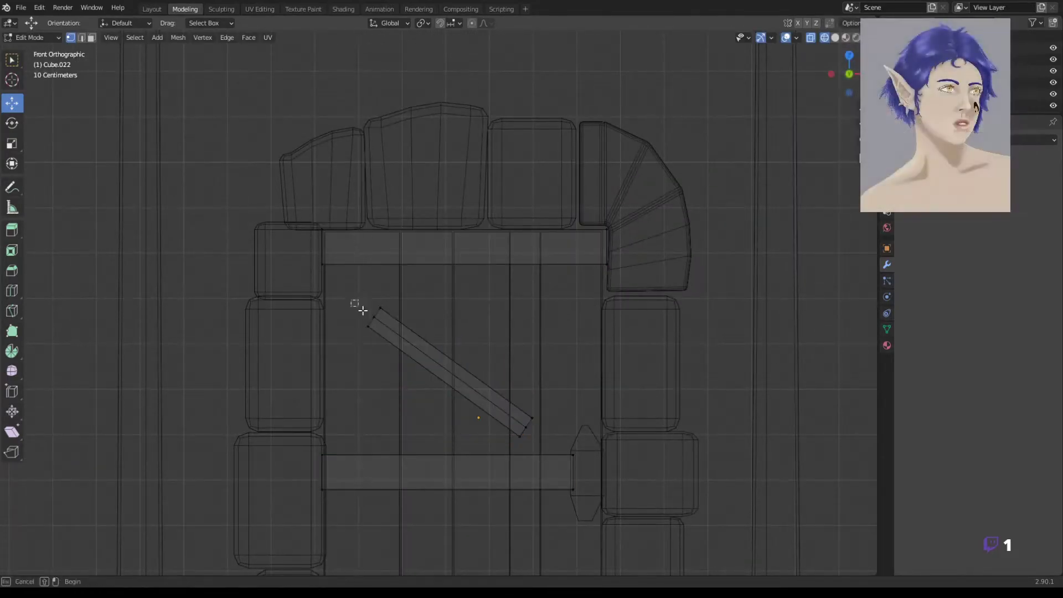
pyautogui.moveTo(354, 299); pyautogui.dragTo(399, 335)
pyautogui.press('g')
pyautogui.moveTo(345, 287); pyautogui.dragTo(320, 259)
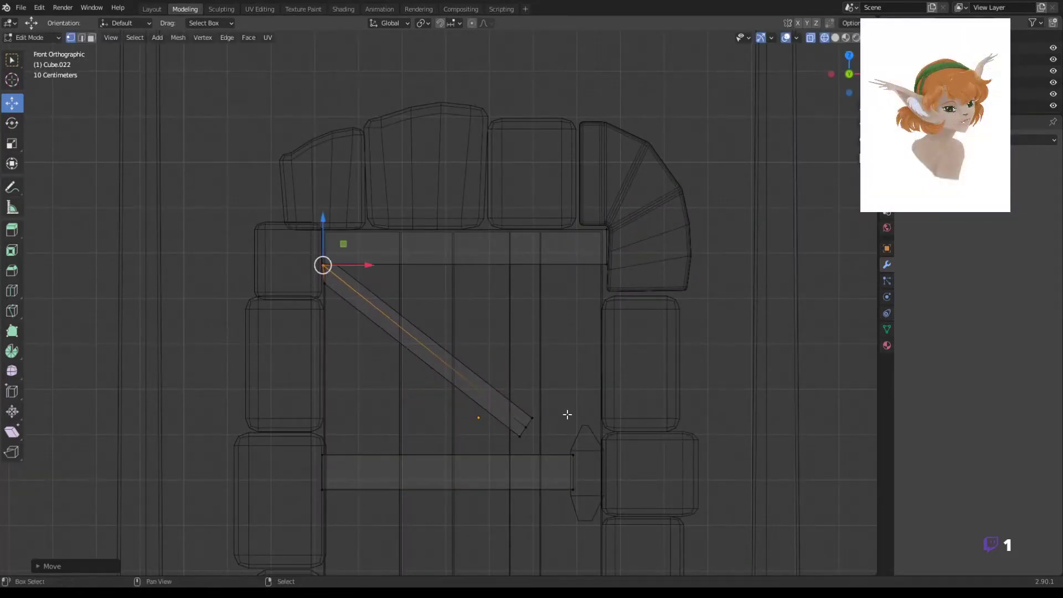
pyautogui.keyDown('shift'); pyautogui.moveTo(564, 415); pyautogui.dragTo(428, 309, button='middle'); pyautogui.keyUp('shift')
# Move the brace's lower end onto the middle crossbar
pyautogui.press('g')
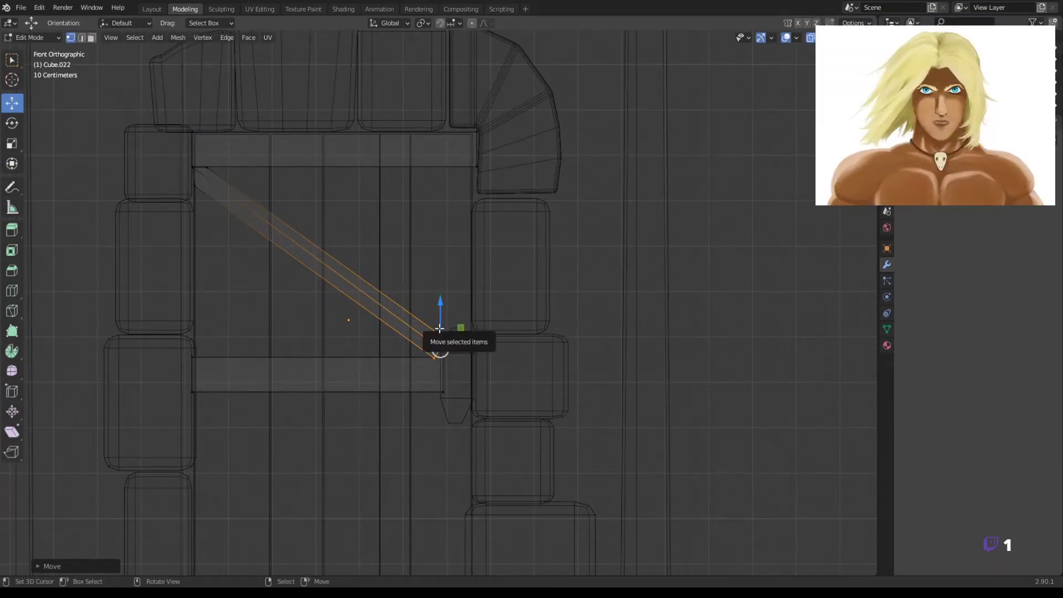
pyautogui.press('a')
pyautogui.click(442, 354)
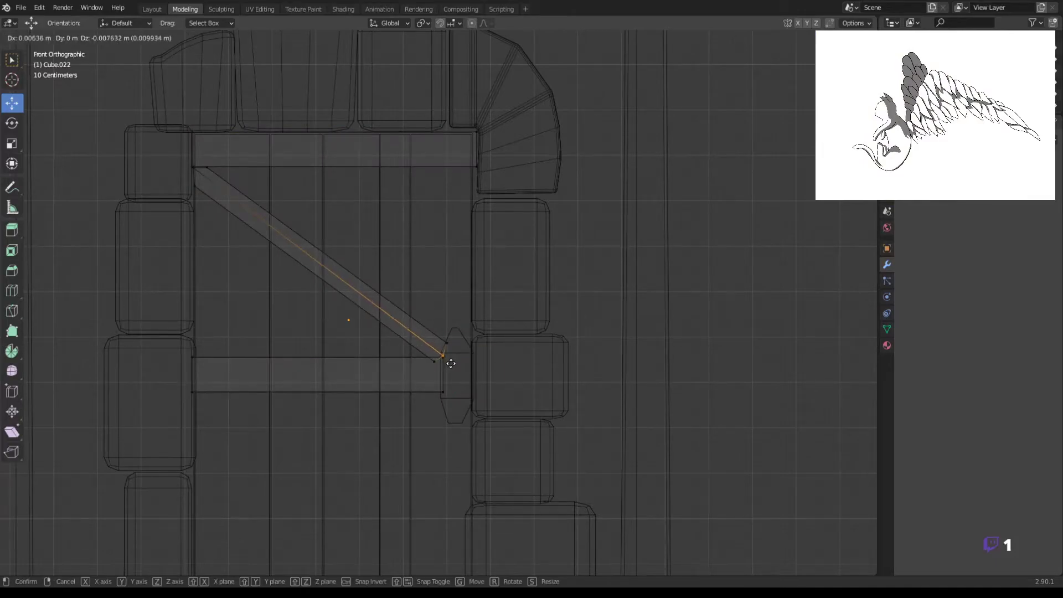
pyautogui.click(453, 360)
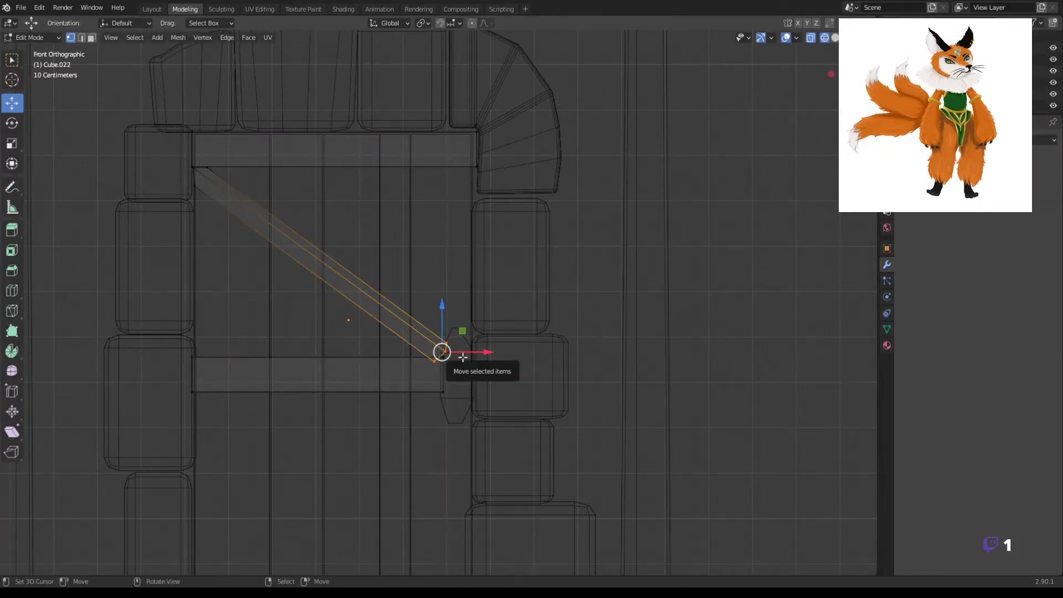
# Check the brace in perspective and try adjusting its lower vertex, cancelling the unwanted moves
pyautogui.hotkey('shift', 'z')
pyautogui.moveTo(463, 357); pyautogui.dragTo(467, 351, button='middle')
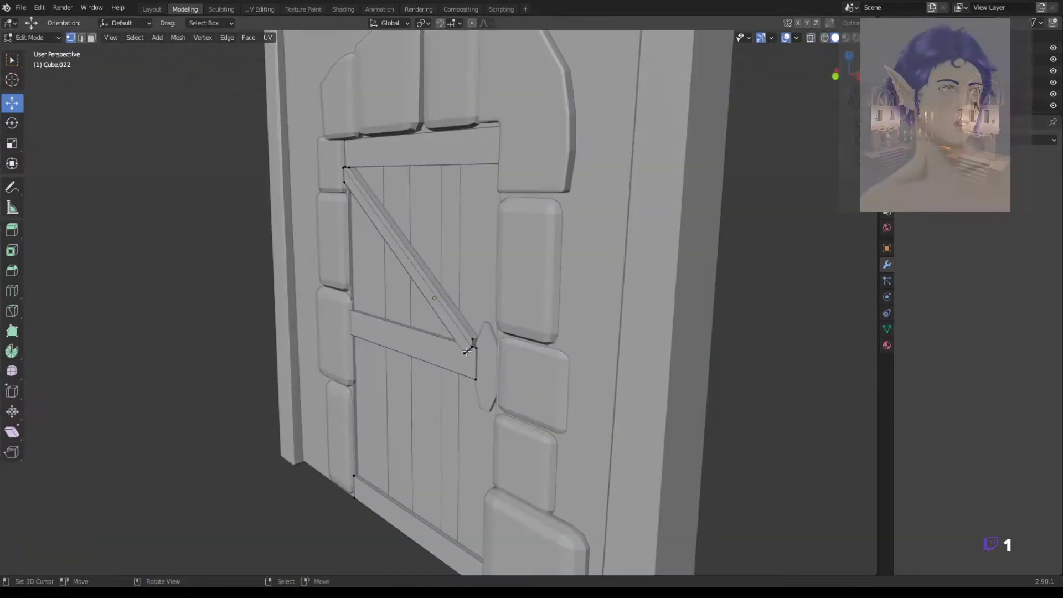
pyautogui.press('KP_1')
pyautogui.press('z')
pyautogui.press('g')
pyautogui.click(435, 343)
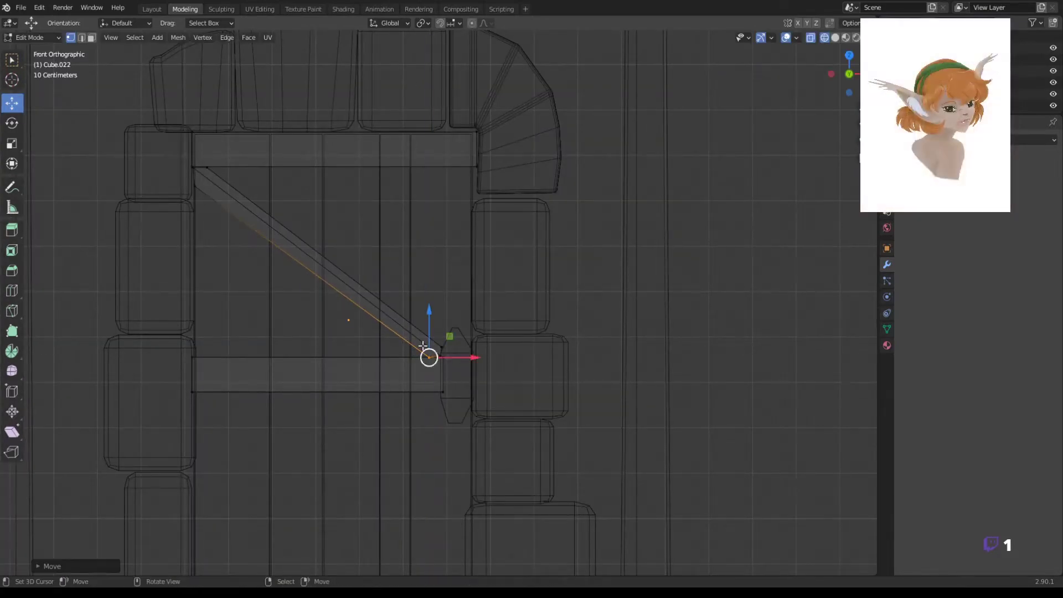
pyautogui.rightClick(461, 353)
pyautogui.press('g')
pyautogui.press('z')
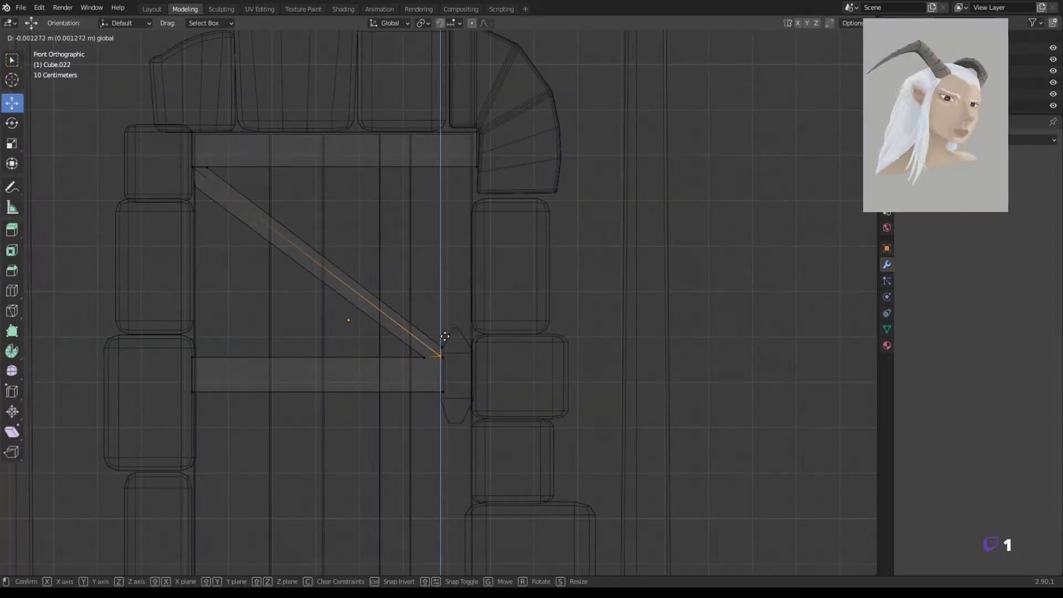
pyautogui.rightClick(443, 338)
# Reselect the brace, then move the horizontal battens along the door's depth (Y)
pyautogui.click(443, 339)
pyautogui.hotkey('ctrl', 'l')
pyautogui.hotkey('shift', 'z')
pyautogui.moveTo(433, 349); pyautogui.dragTo(455, 248, button='middle')
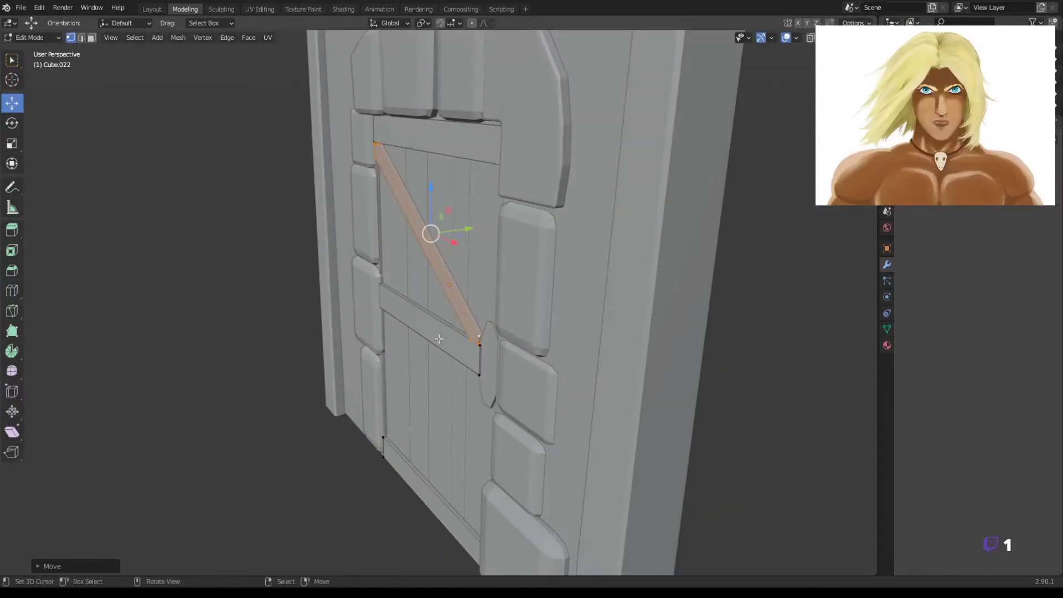
pyautogui.click(376, 148)
pyautogui.hotkey('ctrl', 'l')
pyautogui.press('g')
pyautogui.press('y')
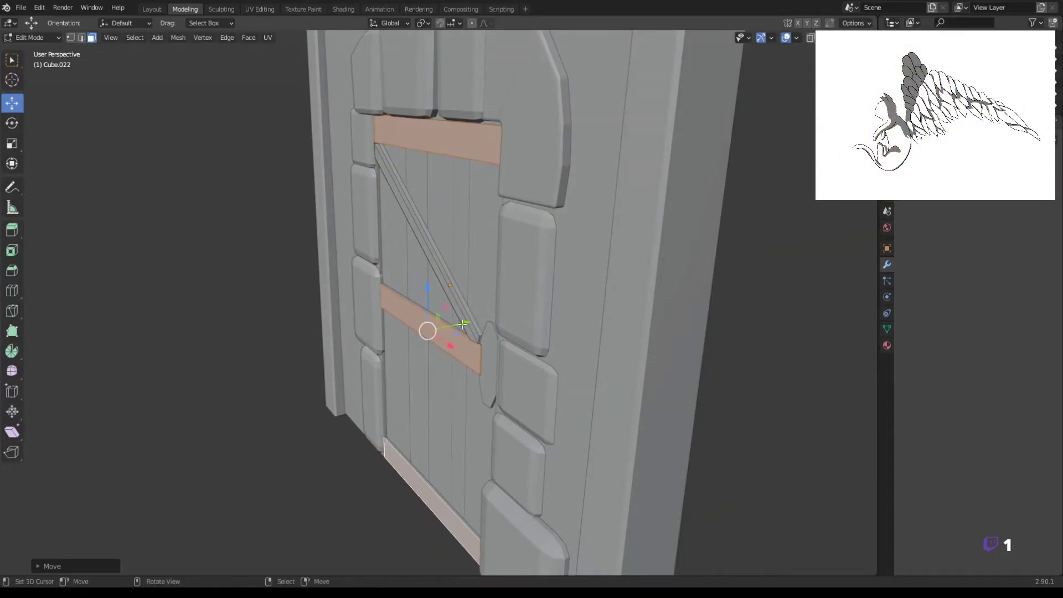
# Select the whole diagonal brace in front view and duplicate it
pyautogui.click(424, 232)
pyautogui.hotkey('ctrl', 'l')
pyautogui.scroll(6, 507, 300)
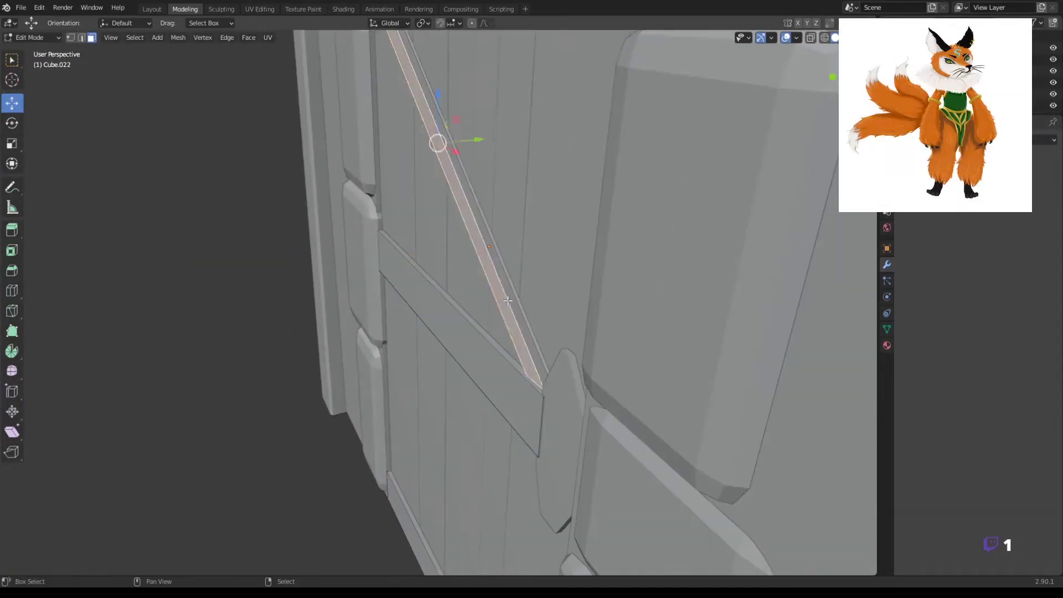
pyautogui.moveTo(508, 300); pyautogui.dragTo(492, 295, button='middle')
pyautogui.scroll(3, 491, 295)
pyautogui.scroll(2, 492, 295)
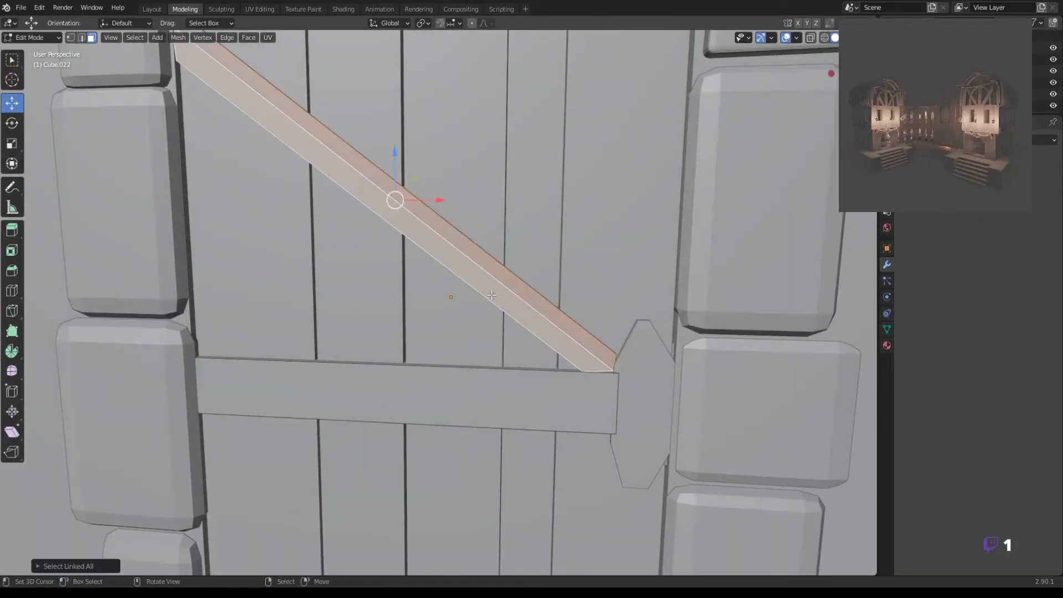
pyautogui.press('KP_1')
pyautogui.hotkey('shift', 'd')
pyautogui.press('Escape')
# Move the brace copy down along Z and rotate it -75° onto the opposite diagonal
pyautogui.moveTo(454, 252); pyautogui.dragTo(498, 266, button='middle')
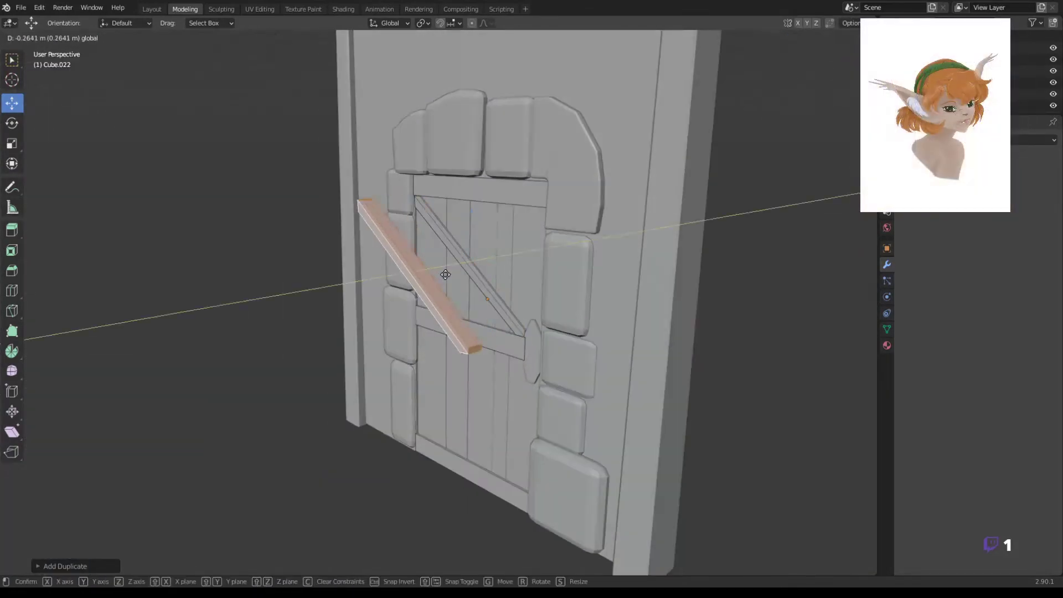
pyautogui.moveTo(439, 260); pyautogui.dragTo(443, 277)
pyautogui.press('KP_1')
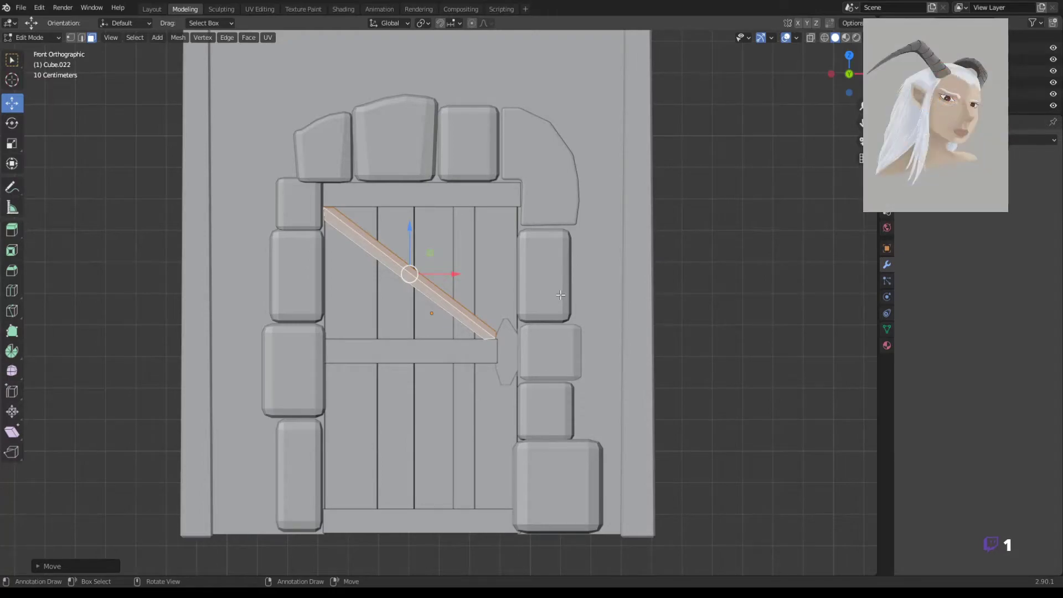
pyautogui.press('g')
pyautogui.press('z')
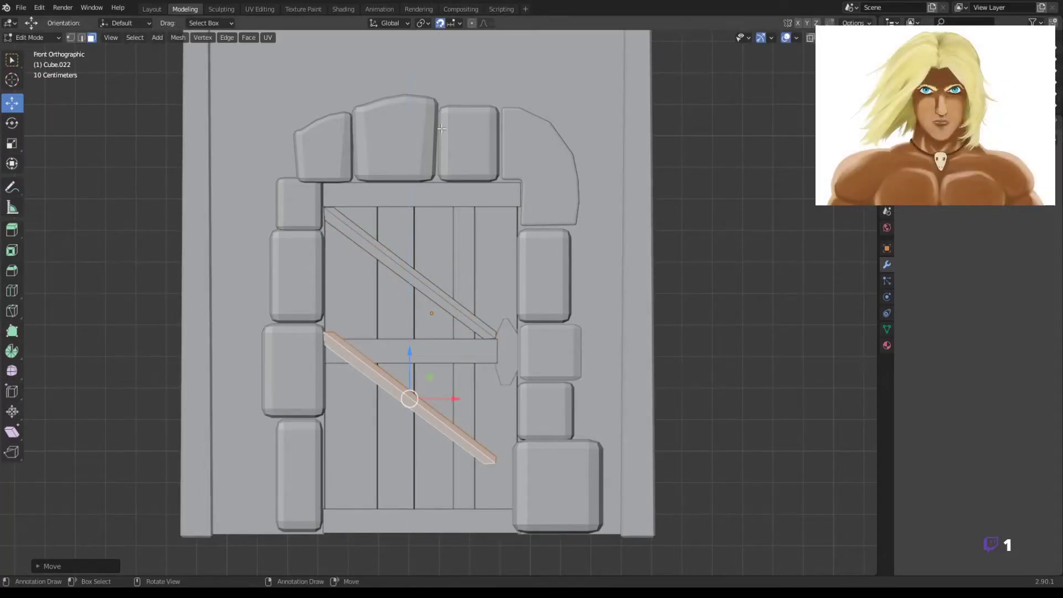
pyautogui.press('r')
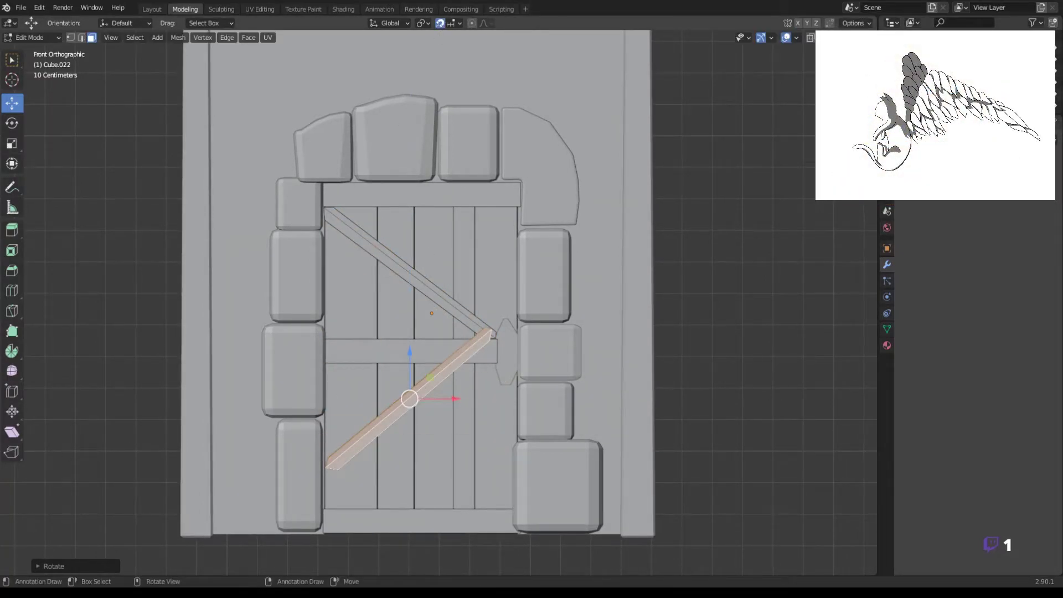
pyautogui.moveTo(409, 399); pyautogui.dragTo(496, 441, button='middle')
pyautogui.press('1')
pyautogui.scroll(-5, 542, 386)
pyautogui.keyDown('shift'); pyautogui.moveTo(543, 387); pyautogui.dragTo(454, 367, button='middle'); pyautogui.keyUp('shift')
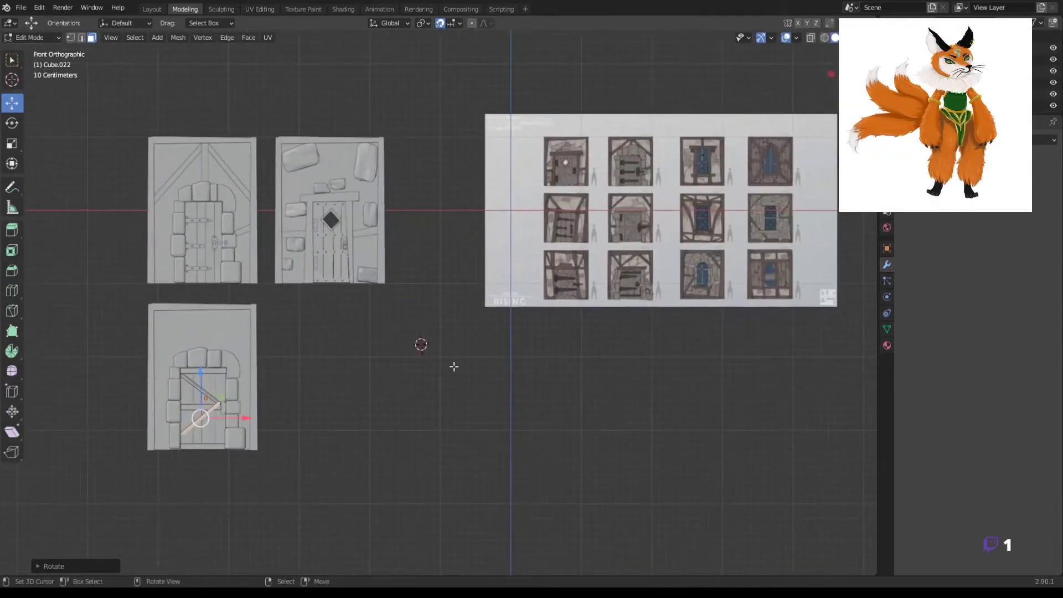
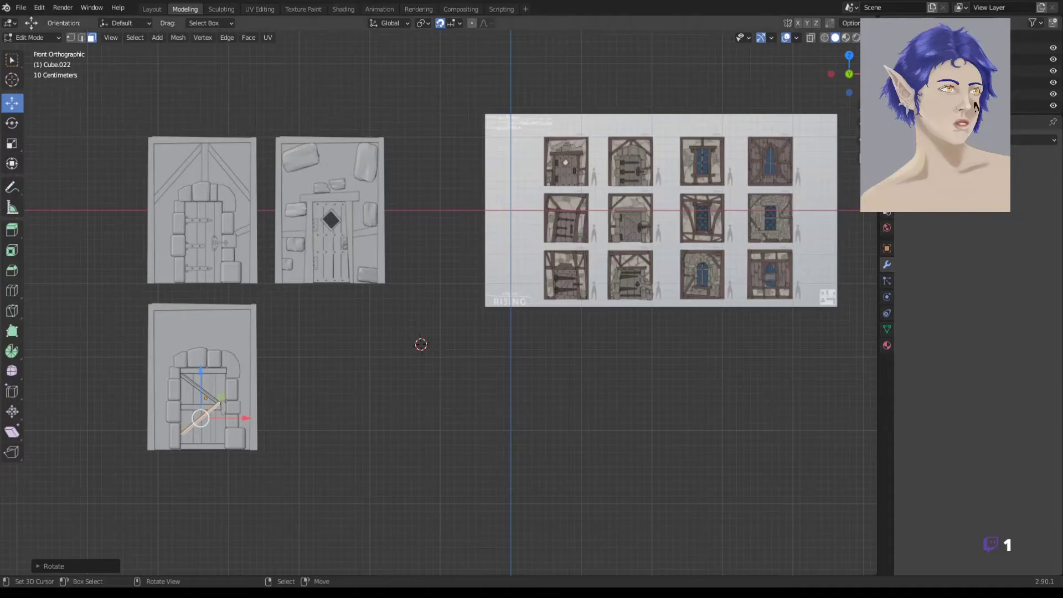
# Frame the lower diagonal plank, turn off snapping, nudge it down, and view in wireframe
pyautogui.press('KP_Decimal')
pyautogui.click(440, 23)
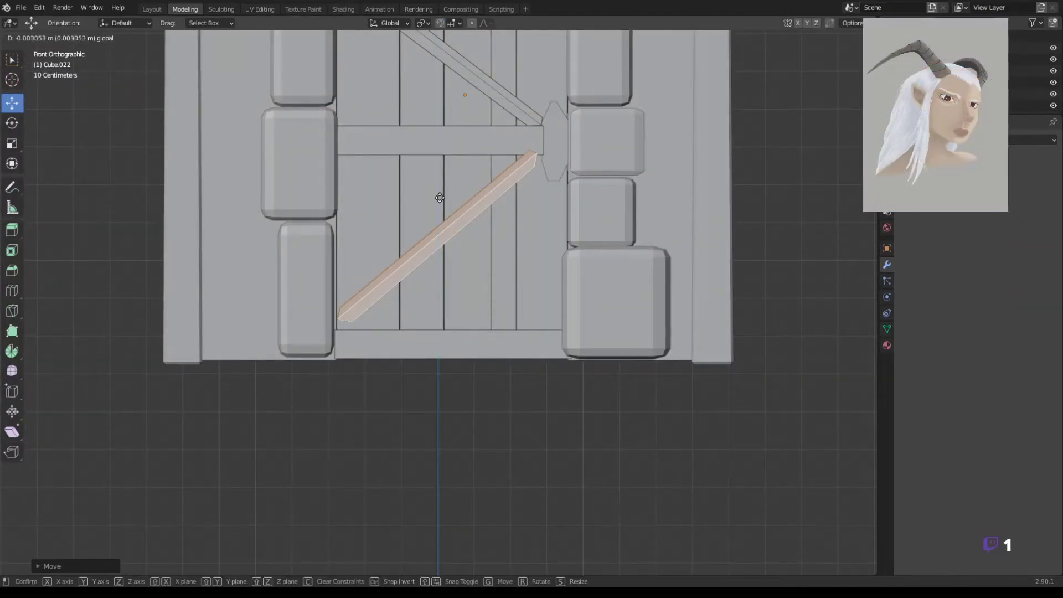
pyautogui.moveTo(440, 196); pyautogui.dragTo(440, 205)
pyautogui.scroll(3, 433, 277)
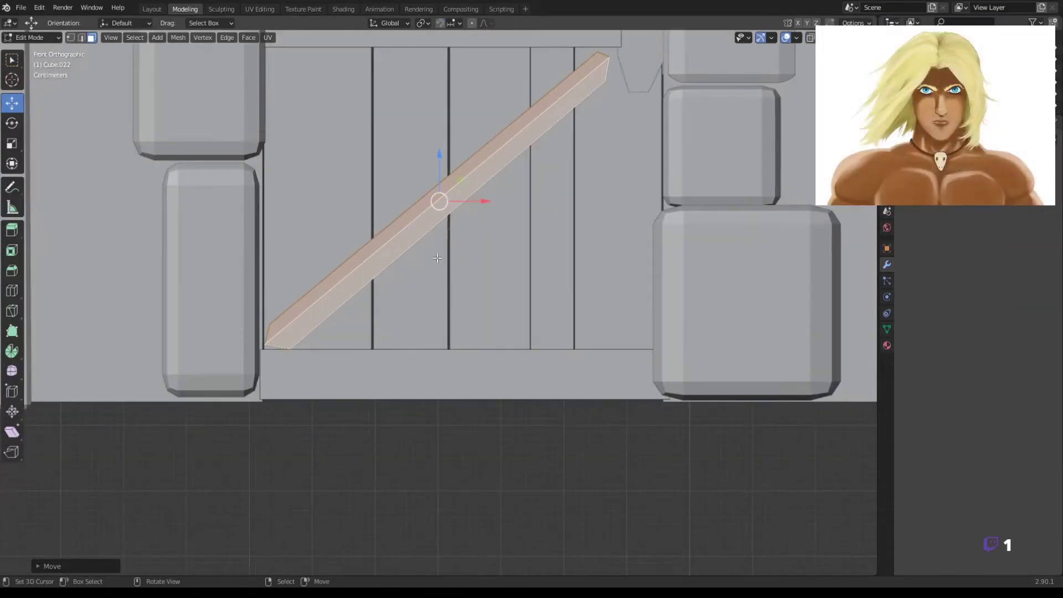
pyautogui.press('z')
pyautogui.click(325, 317)
pyautogui.press('l')
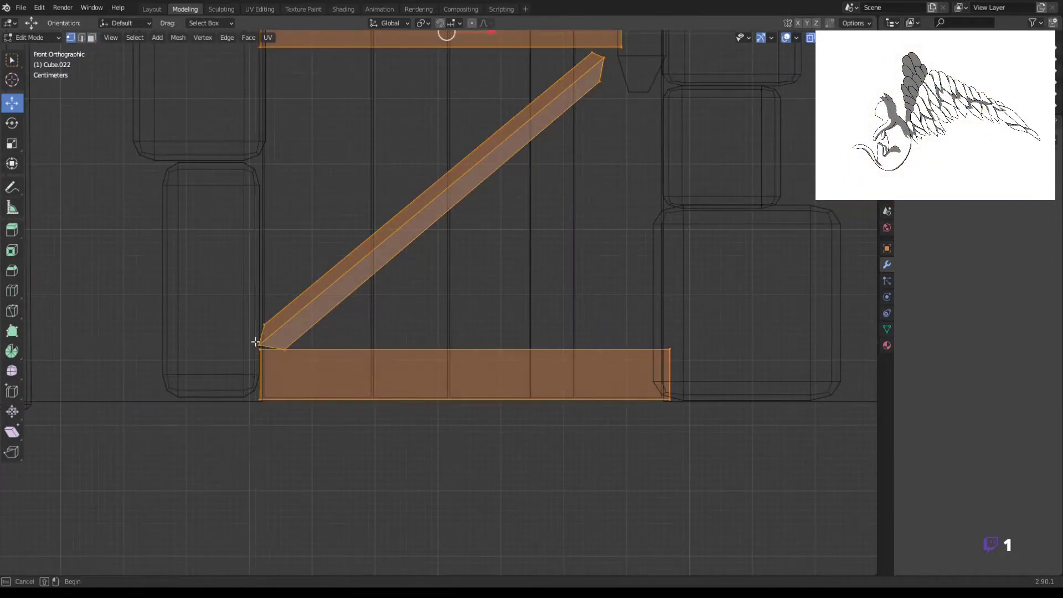
pyautogui.hotkey('alt', 'a')
# Pull the brace's upper end vertex onto the metal plate at the crossbar
pyautogui.click(260, 347)
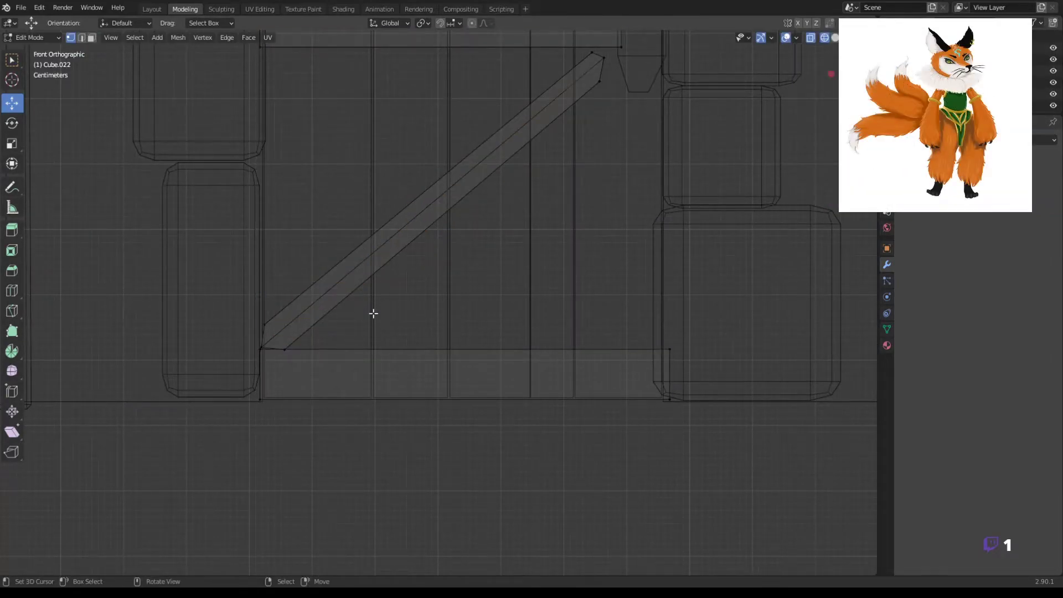
pyautogui.keyDown('shift'); pyautogui.moveTo(500, 259); pyautogui.dragTo(349, 354, button='middle'); pyautogui.keyUp('shift')
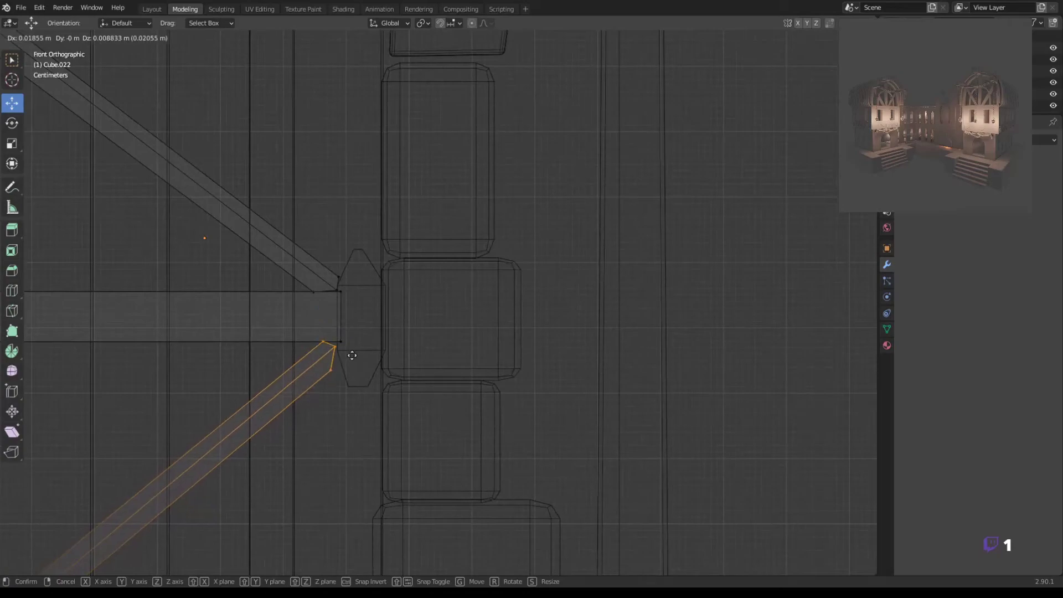
pyautogui.moveTo(349, 354); pyautogui.dragTo(346, 353)
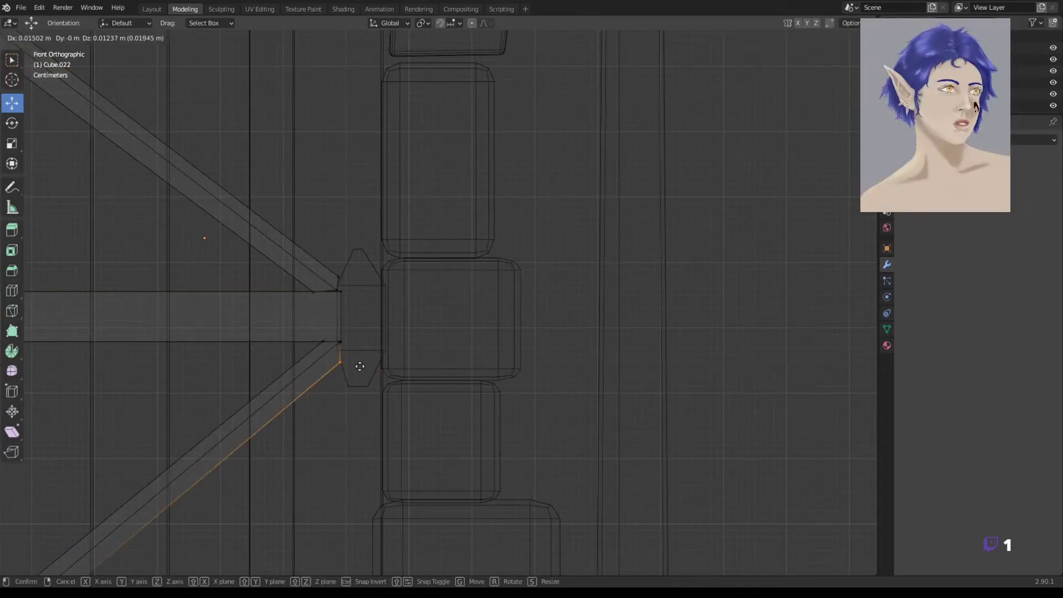
pyautogui.click(359, 366)
pyautogui.hotkey('shift', 'z')
# Move the whole connected plank back flush against the door surface
pyautogui.hotkey('ctrl', 'l')
pyautogui.moveTo(343, 363); pyautogui.dragTo(323, 391, button='middle')
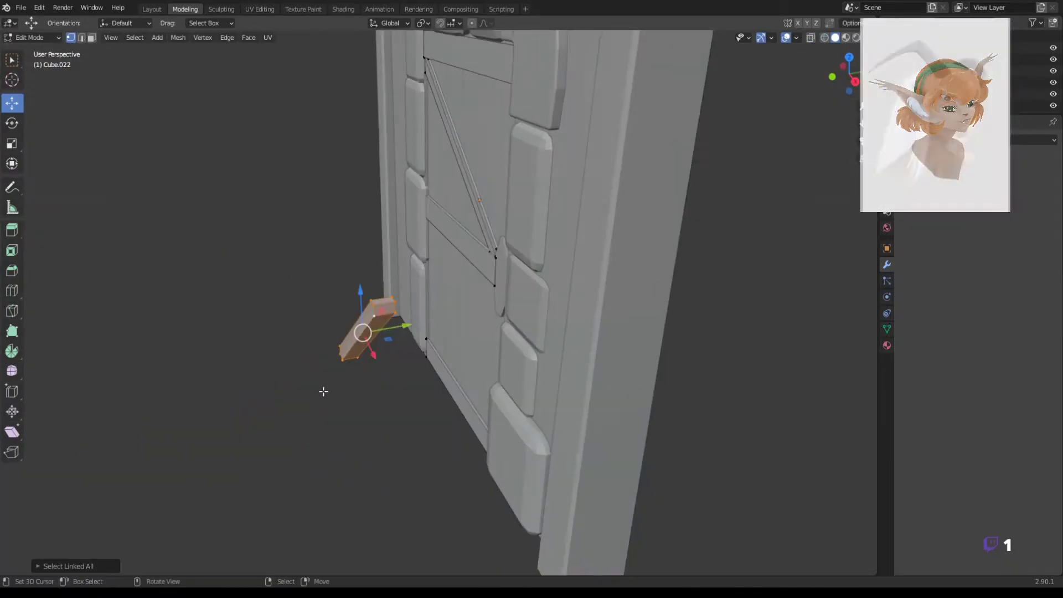
pyautogui.press('g')
pyautogui.click(499, 343)
pyautogui.scroll(5, 505, 346)
pyautogui.moveTo(553, 305)
pyautogui.mouseDown(button='middle')
pyautogui.moveTo(595, 322)
pyautogui.moveTo(540, 347)
pyautogui.mouseUp(button='middle')
pyautogui.scroll(-3, 595, 321)
# Return to Object Mode, select the brace plate, and turn the view to face the doors
pyautogui.press('Tab')
pyautogui.click(541, 349)
pyautogui.scroll(2, 490, 318)
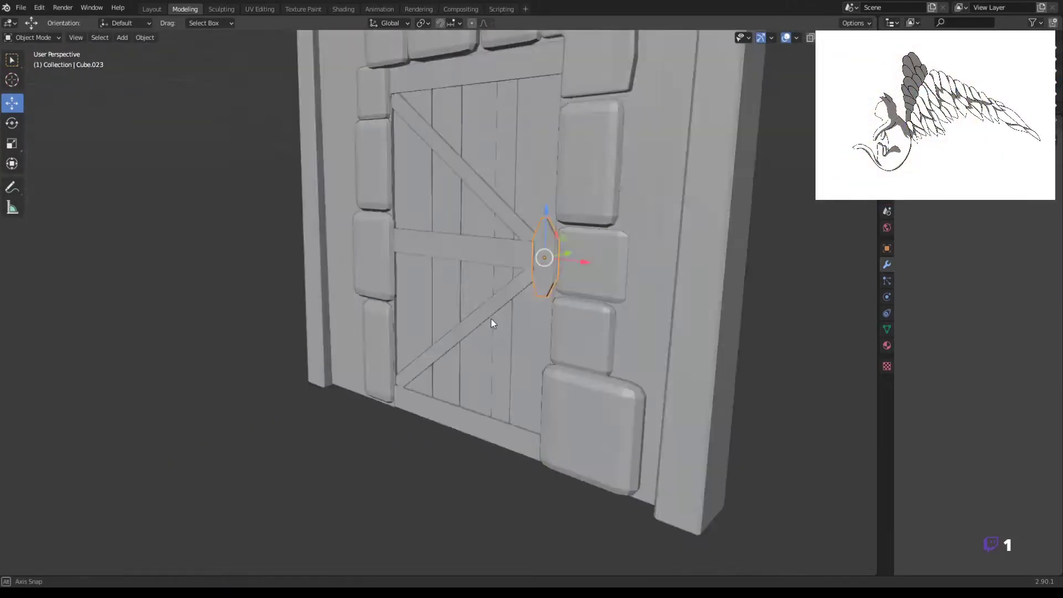
pyautogui.moveTo(492, 323)
pyautogui.mouseDown(button='middle')
pyautogui.moveTo(543, 327)
pyautogui.moveTo(643, 307)
pyautogui.mouseUp(button='middle')
pyautogui.scroll(-3, 600, 301)
# Switch to front view and pan over to the studded reference door model
pyautogui.press('KP_1')
pyautogui.scroll(-2, 591, 401)
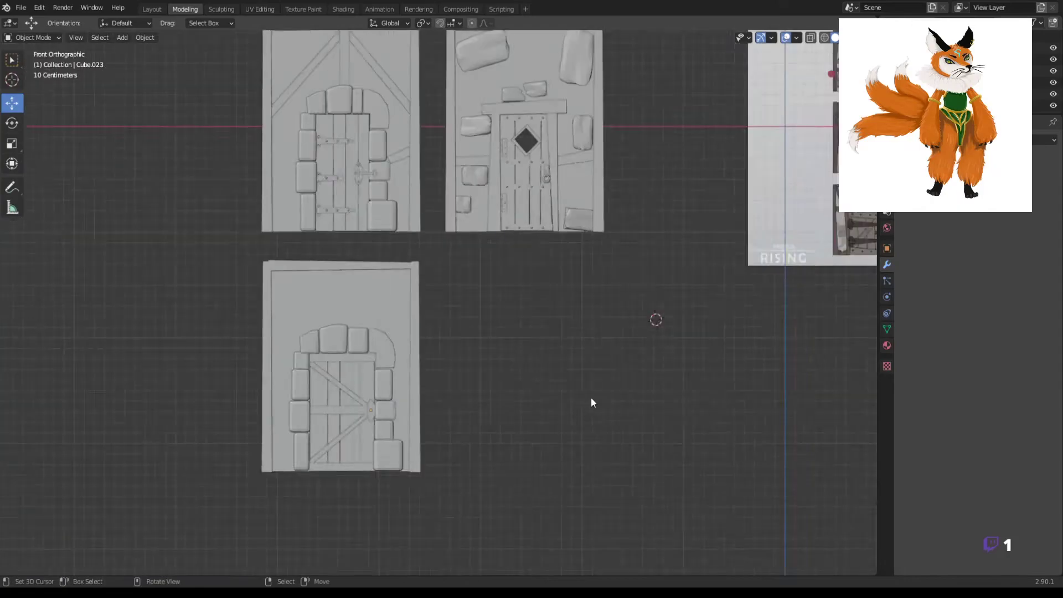
pyautogui.keyDown('shift'); pyautogui.moveTo(591, 401); pyautogui.dragTo(150, 351, button='middle'); pyautogui.keyUp('shift')
pyautogui.click(446, 261)
pyautogui.scroll(3, 644, 331)
pyautogui.moveTo(644, 331)
pyautogui.keyDown('shift'); pyautogui.mouseDown(button='middle')
pyautogui.moveTo(456, 411)
pyautogui.moveTo(687, 383)
pyautogui.mouseUp(button='middle'); pyautogui.keyUp('shift')
pyautogui.scroll(2, 565, 341)
pyautogui.keyDown('shift'); pyautogui.moveTo(566, 341); pyautogui.dragTo(349, 348, button='middle'); pyautogui.keyUp('shift')
pyautogui.scroll(2, 348, 348)
# Select the lower nailed hinge plate on the studded door, inspecting it in wireframe
pyautogui.click(328, 338)
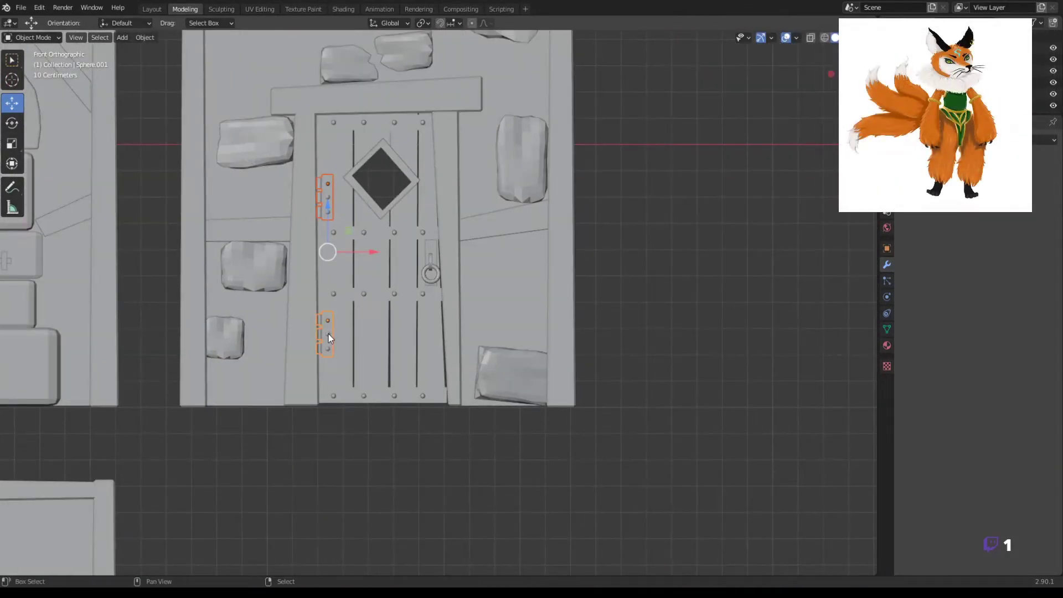
pyautogui.scroll(4, 327, 354)
pyautogui.click(165, 365)
pyautogui.click(181, 281)
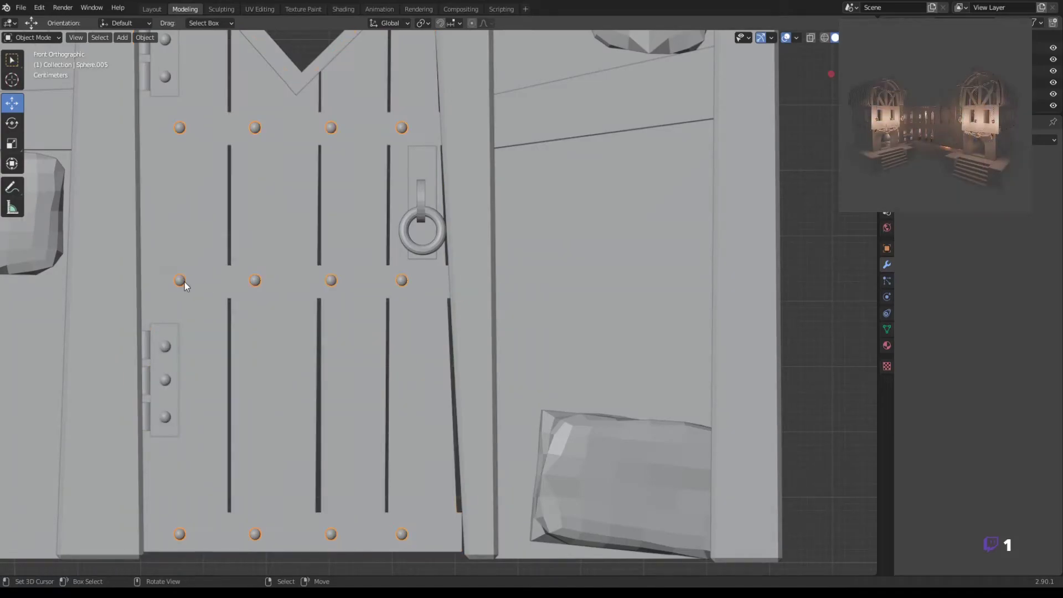
pyautogui.click(174, 348)
pyautogui.moveTo(175, 348); pyautogui.dragTo(199, 367, button='middle')
pyautogui.scroll(2, 399, 310)
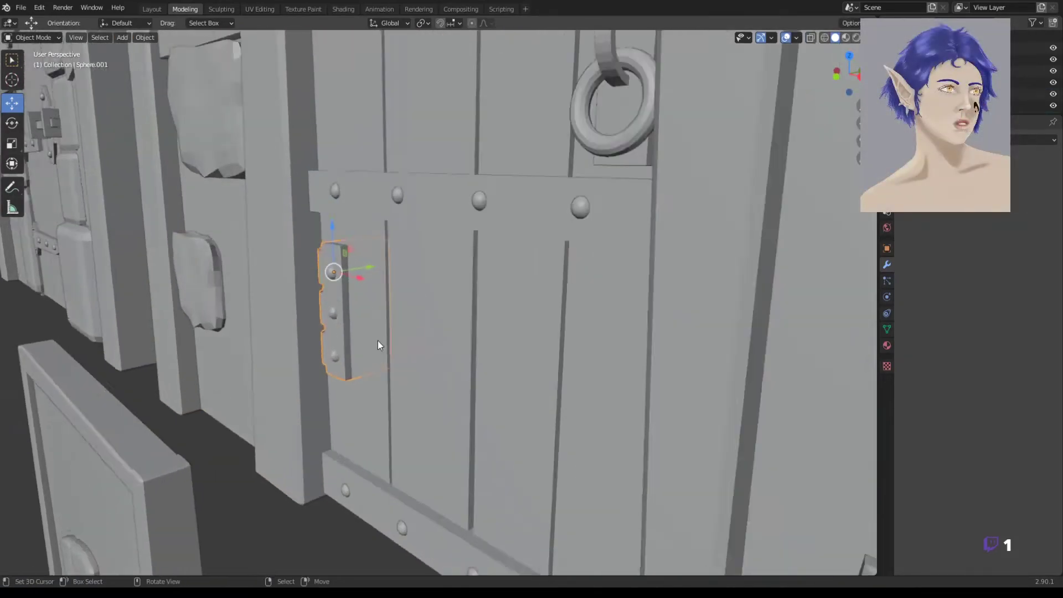
pyautogui.moveTo(378, 340); pyautogui.dragTo(318, 307, button='middle')
pyautogui.hotkey('shift', 'z')
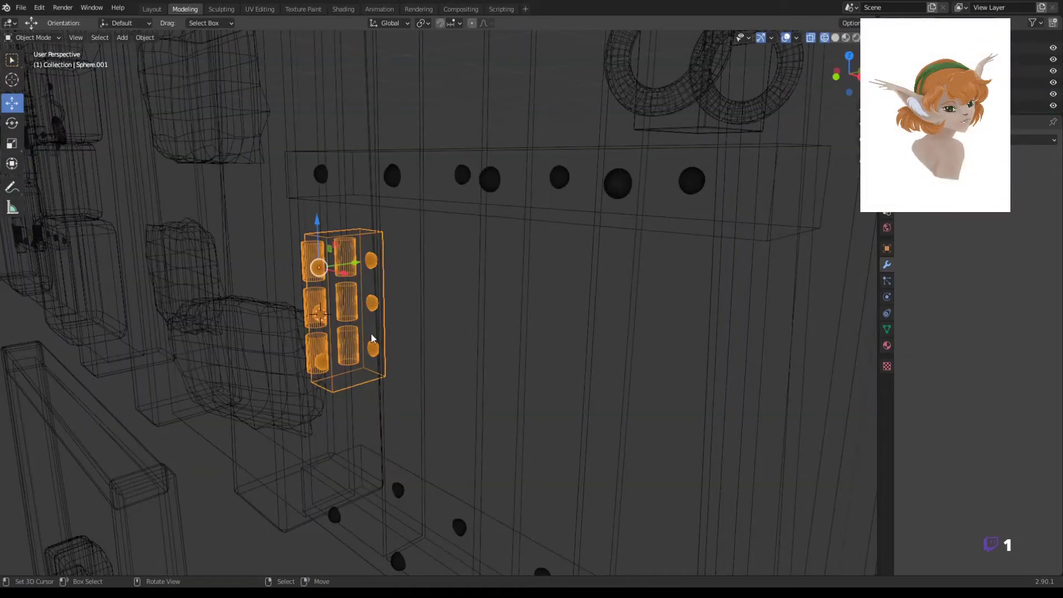
pyautogui.click(279, 329)
# Duplicate the hinge plate and place it at the arched door's upper left edge
pyautogui.hotkey('shift', 'z')
pyautogui.moveTo(473, 270); pyautogui.dragTo(534, 467)
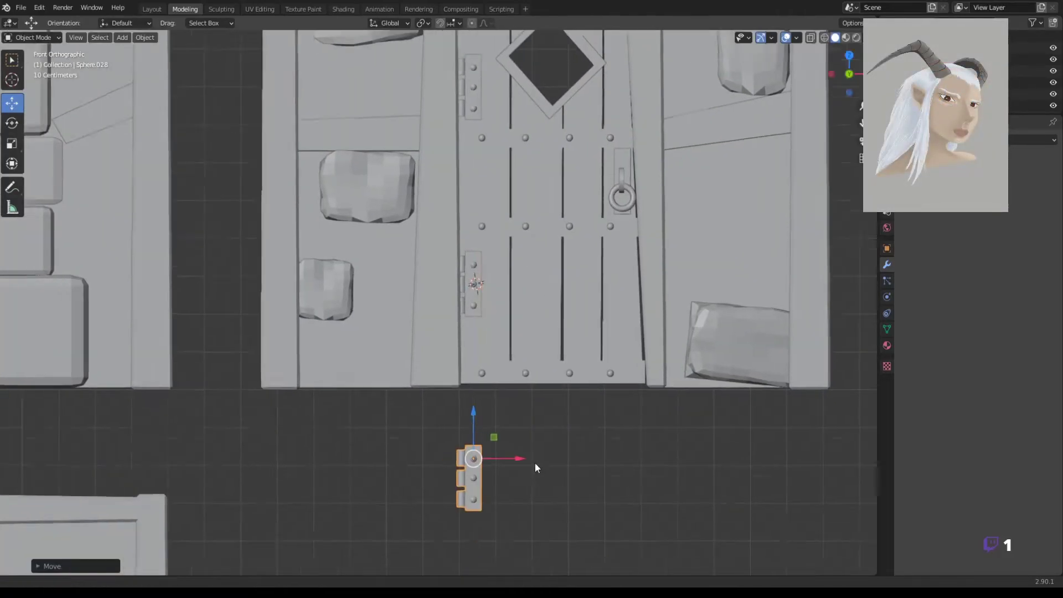
pyautogui.scroll(-6, 535, 468)
pyautogui.keyDown('shift'); pyautogui.moveTo(535, 468); pyautogui.dragTo(631, 192, button='middle'); pyautogui.keyUp('shift')
pyautogui.click(370, 327)
pyautogui.scroll(3, 259, 377)
pyautogui.scroll(2, 383, 173)
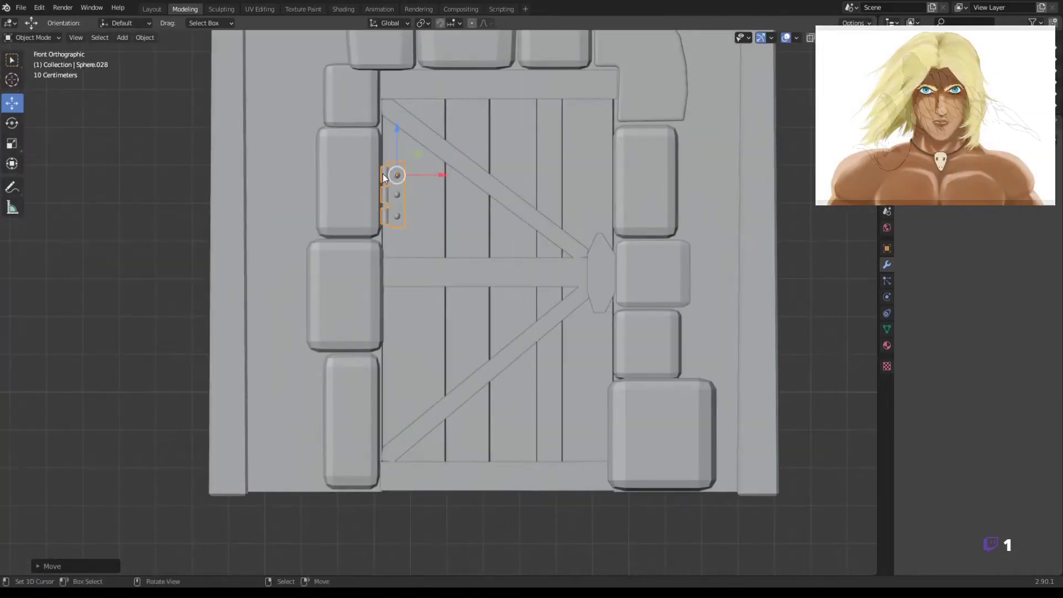
# Duplicate the placed hinge and set the second copy lower on the left edge
pyautogui.hotkey('shift', 'd')
pyautogui.click(392, 357)
pyautogui.scroll(-4, 457, 293)
pyautogui.keyDown('shift'); pyautogui.moveTo(456, 297); pyautogui.dragTo(570, 363, button='middle'); pyautogui.keyUp('shift')
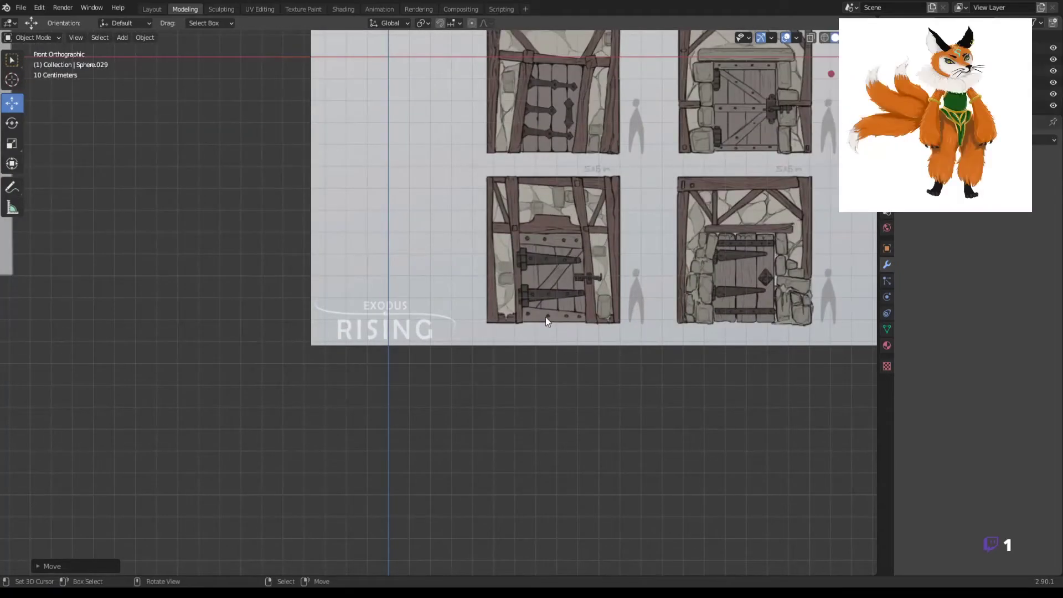
pyautogui.scroll(3, 546, 315)
pyautogui.keyDown('shift'); pyautogui.moveTo(475, 324); pyautogui.dragTo(320, 411, button='middle'); pyautogui.keyUp('shift')
pyautogui.press('Tab')
pyautogui.scroll(2, 319, 411)
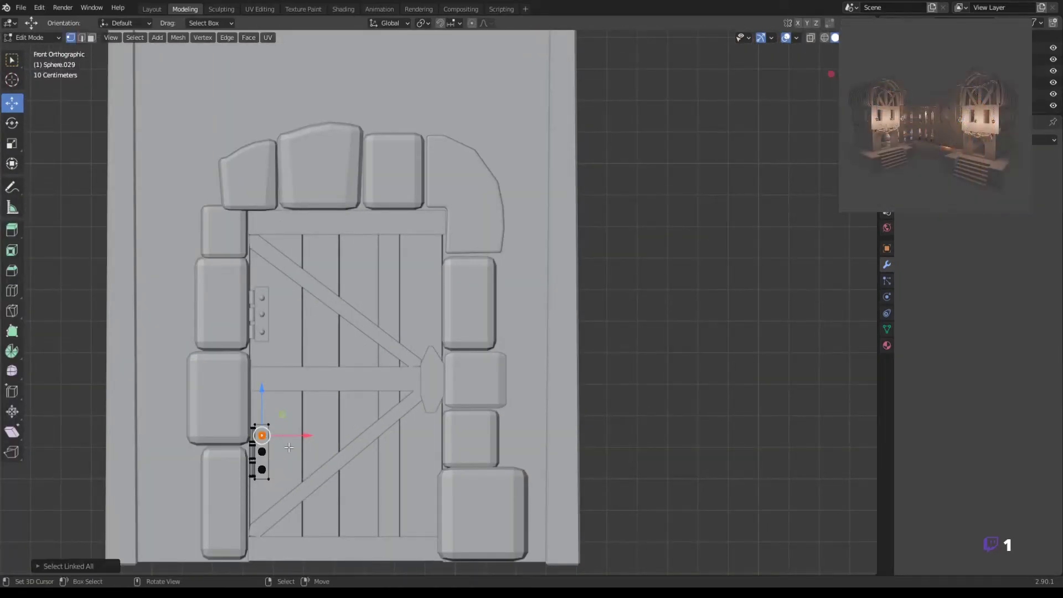
# Set the stud's origin to its own centre and return to the front view of the door
pyautogui.rightClick(290, 429)
pyautogui.click(293, 413)
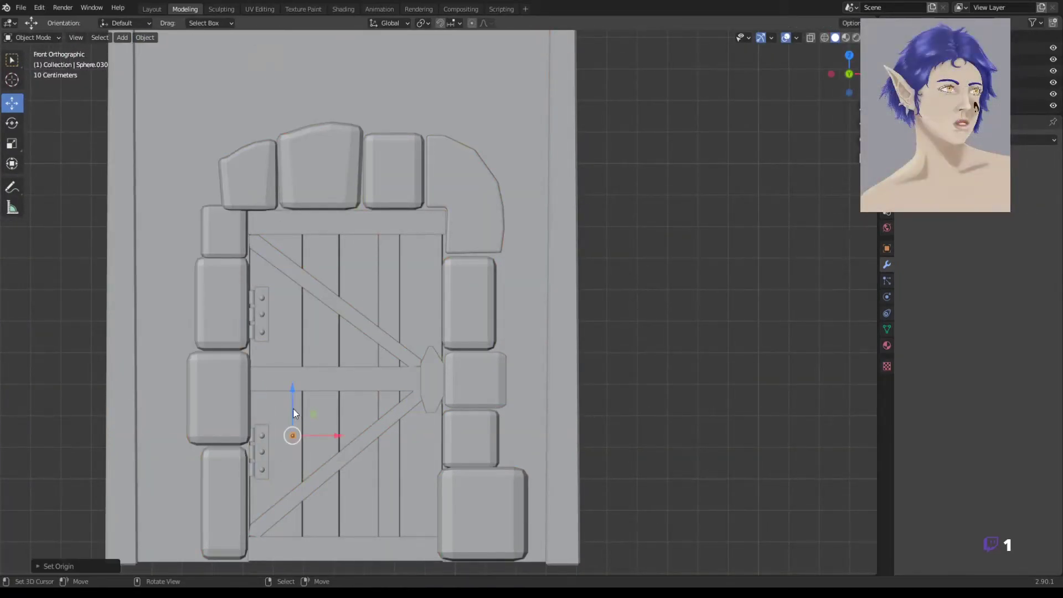
pyautogui.click(299, 385)
pyautogui.moveTo(299, 384); pyautogui.dragTo(443, 342, button='middle')
pyautogui.press('KP_1')
pyautogui.scroll(-3, 454, 351)
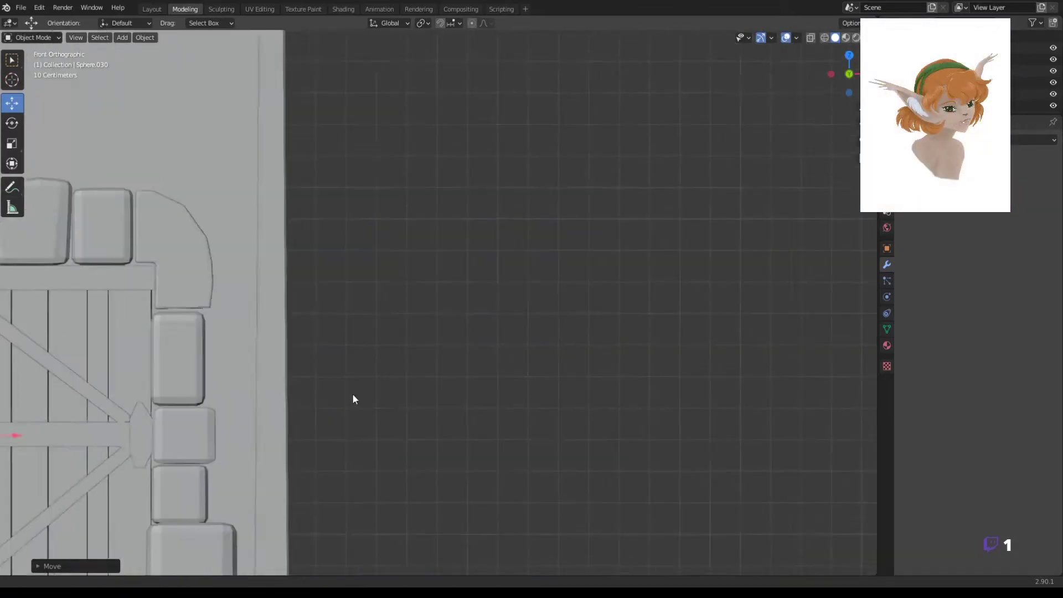
pyautogui.scroll(-3, 352, 393)
pyautogui.keyDown('shift'); pyautogui.moveTo(331, 443); pyautogui.dragTo(582, 295, button='middle'); pyautogui.keyUp('shift')
pyautogui.scroll(3, 323, 231)
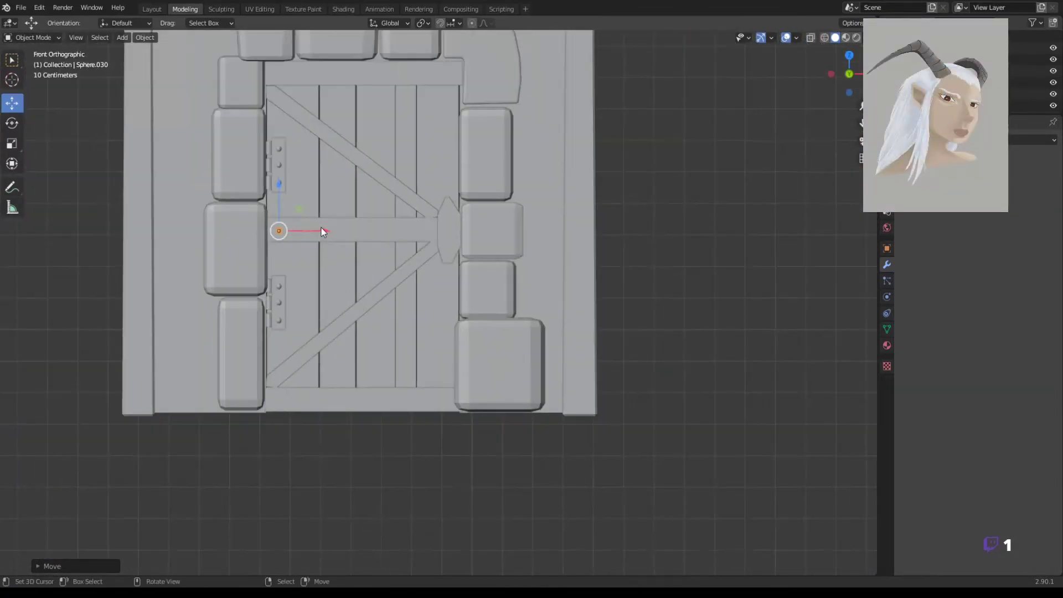
# Place and space a row of studs along the crossbar
pyautogui.click(387, 229)
pyautogui.hotkey('shift', 'd')
pyautogui.click(426, 230)
pyautogui.hotkey('shift', 'd')
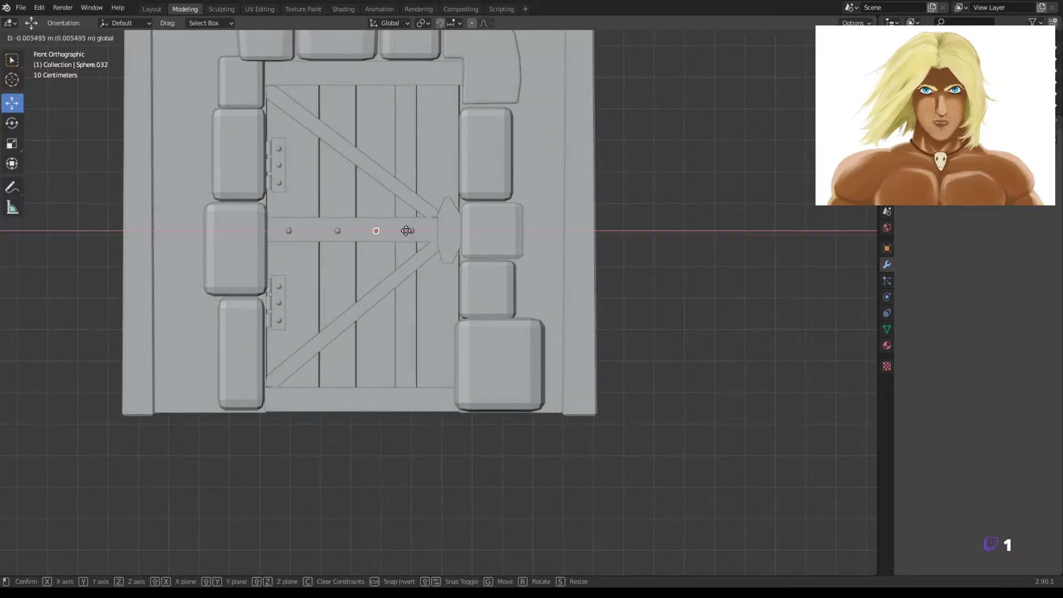
pyautogui.click(405, 230)
pyautogui.click(337, 231)
pyautogui.press('g')
pyautogui.click(377, 231)
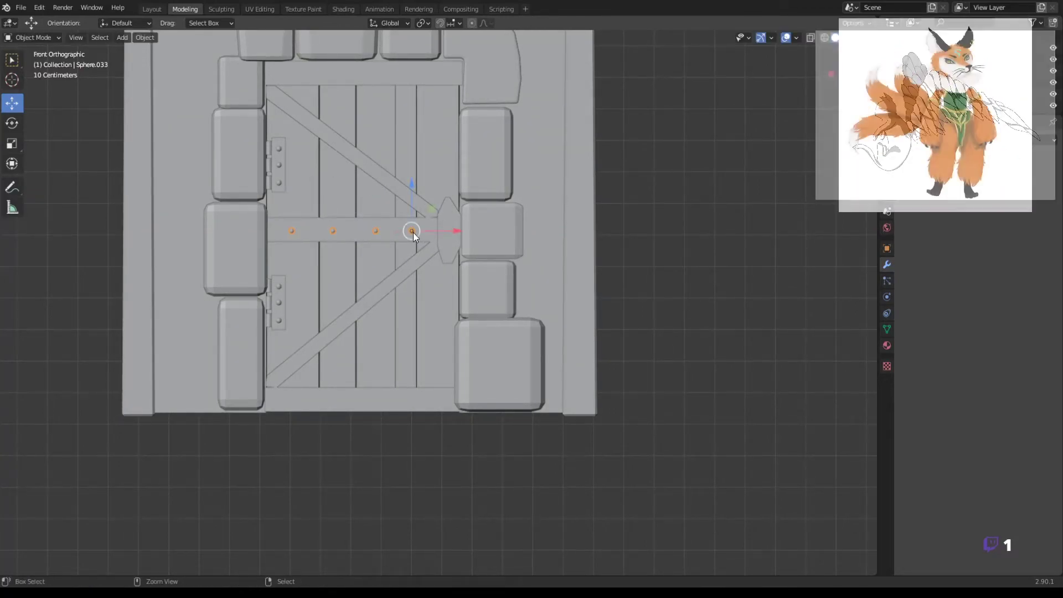
pyautogui.click(412, 232)
# Duplicate the row of studs down onto the bottom rail
pyautogui.hotkey('shift', 'd')
pyautogui.click(413, 232)
pyautogui.moveTo(442, 399); pyautogui.dragTo(459, 399)
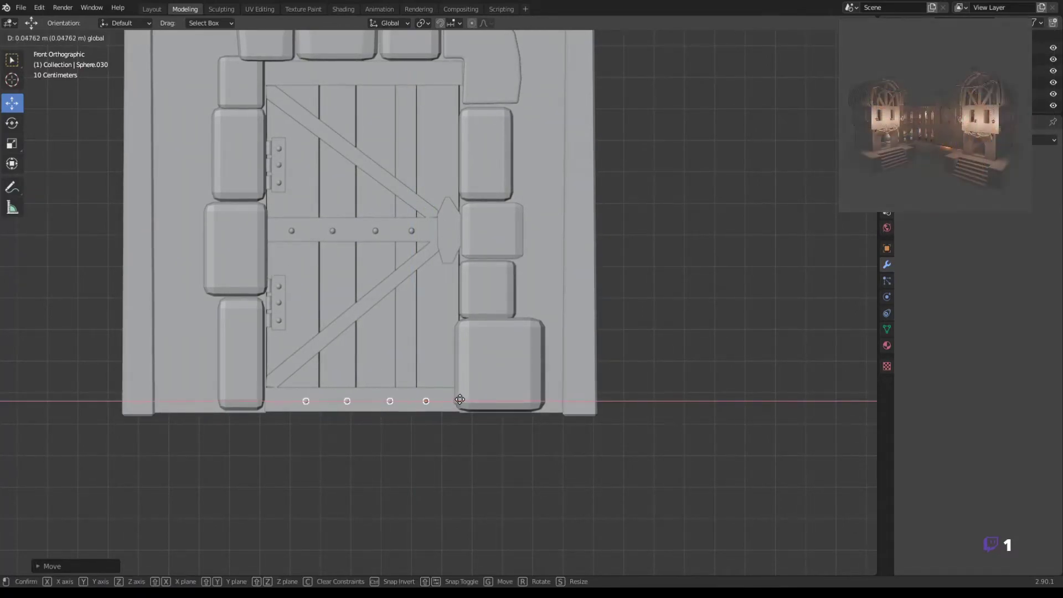
pyautogui.hotkey('shift', 'd')
pyautogui.press('z')
pyautogui.click(387, 406)
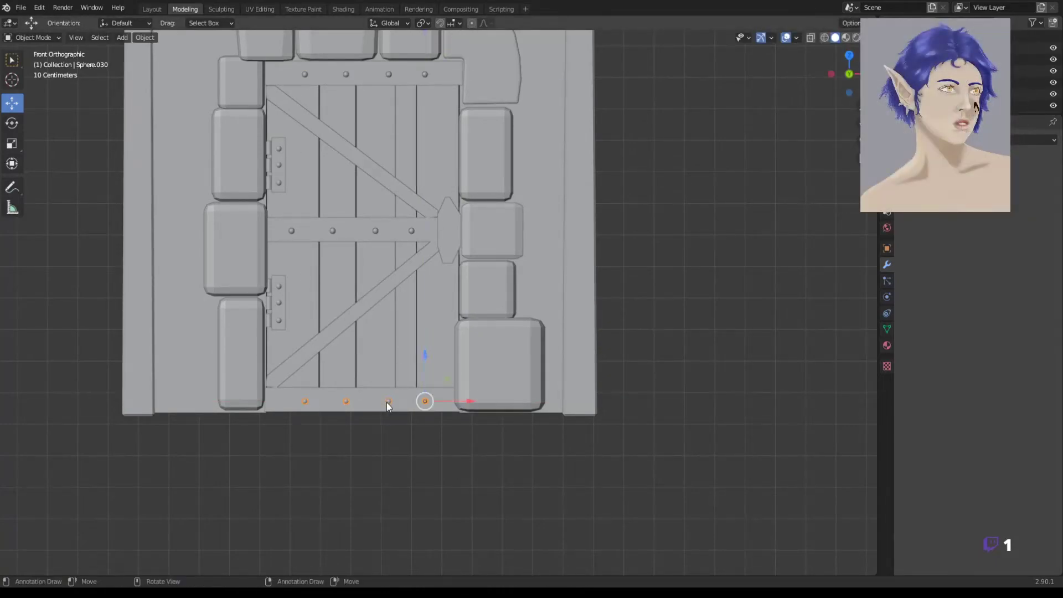
# Copy studs onto the diagonal braces in the stud mesh, then leave Edit Mode
pyautogui.click(333, 232)
pyautogui.press('Tab')
pyautogui.hotkey('ctrl', 'l')
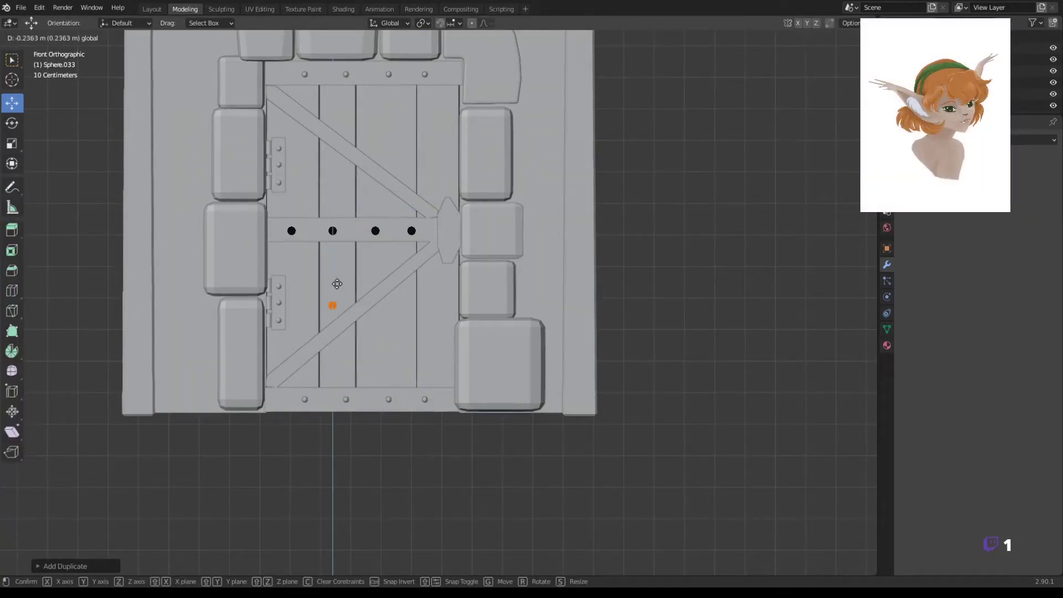
pyautogui.click(339, 344)
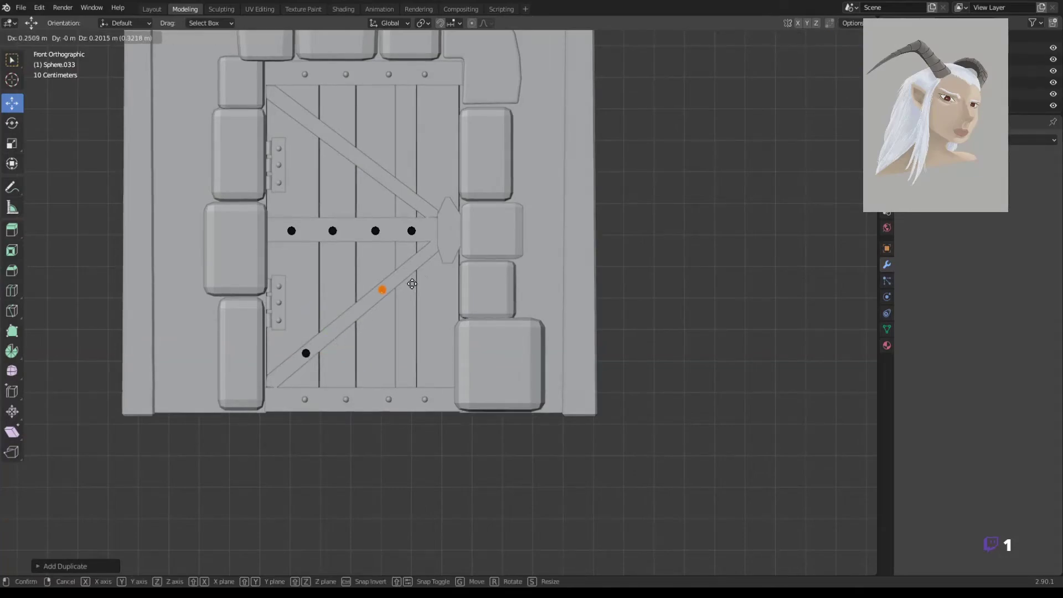
pyautogui.hotkey('shift', 'd')
pyautogui.rightClick(378, 269)
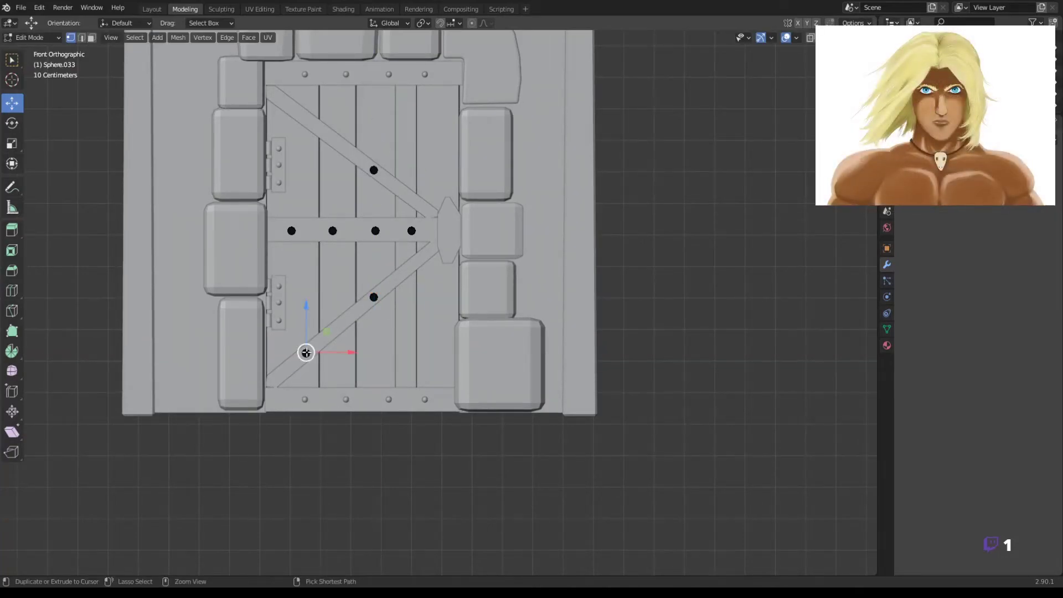
pyautogui.hotkey('shift', 'd')
pyautogui.press('z')
pyautogui.press('Tab')
pyautogui.scroll(-3, 401, 195)
pyautogui.scroll(-3, 453, 248)
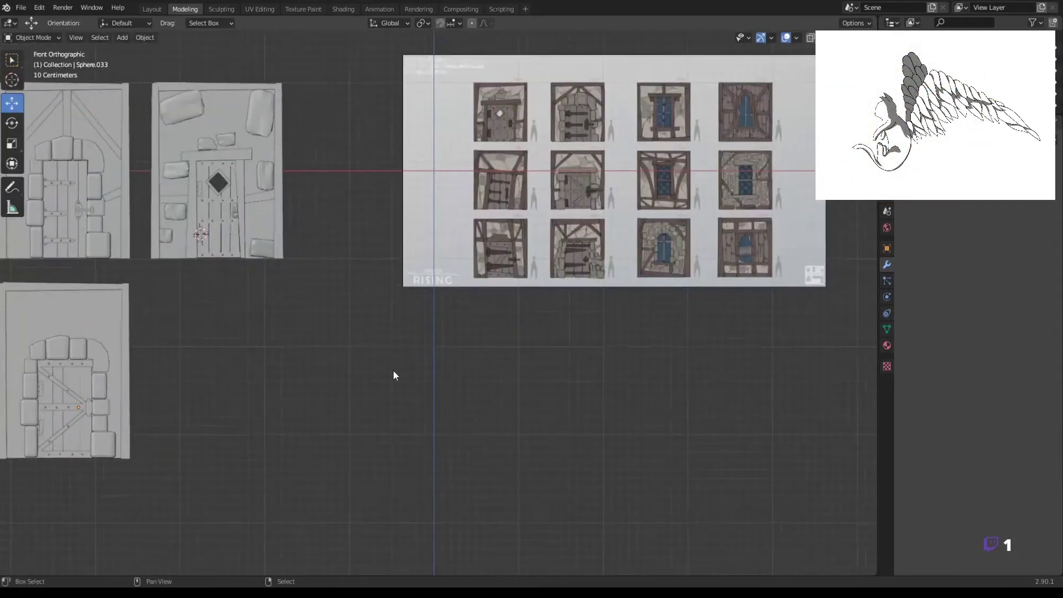
pyautogui.scroll(2, 393, 370)
# Copy the ring handle from the other door and set it on the latch plate
pyautogui.moveTo(511, 317)
pyautogui.keyDown('shift'); pyautogui.mouseDown(button='middle')
pyautogui.moveTo(430, 290)
pyautogui.moveTo(443, 547)
pyautogui.mouseUp(button='middle'); pyautogui.keyUp('shift')
pyautogui.scroll(1, 442, 310)
pyautogui.click(456, 255)
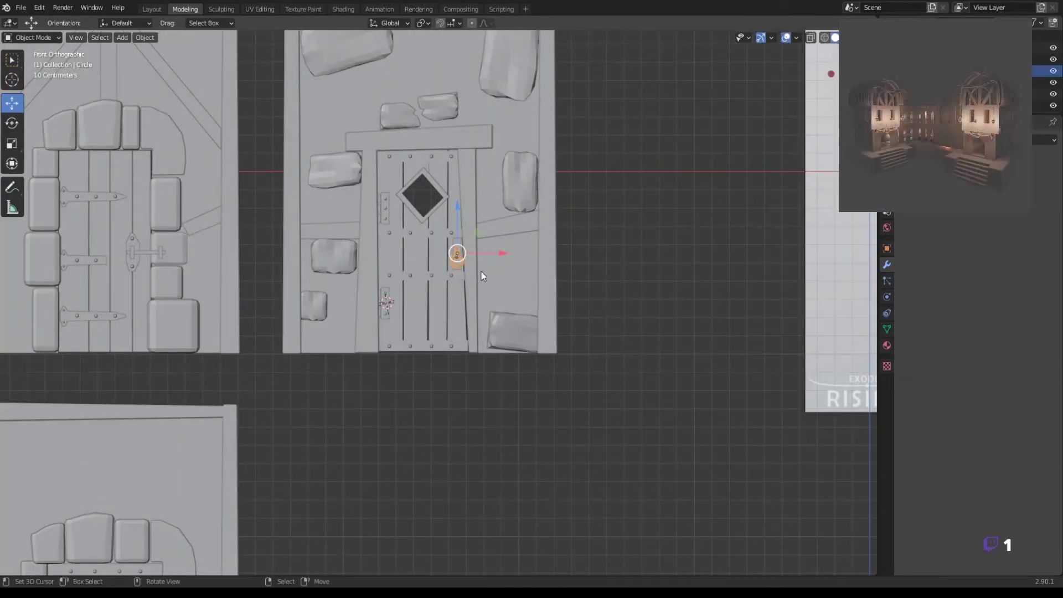
pyautogui.click(428, 390)
pyautogui.press('g')
pyautogui.press('x')
pyautogui.click(266, 345)
pyautogui.scroll(4, 332, 387)
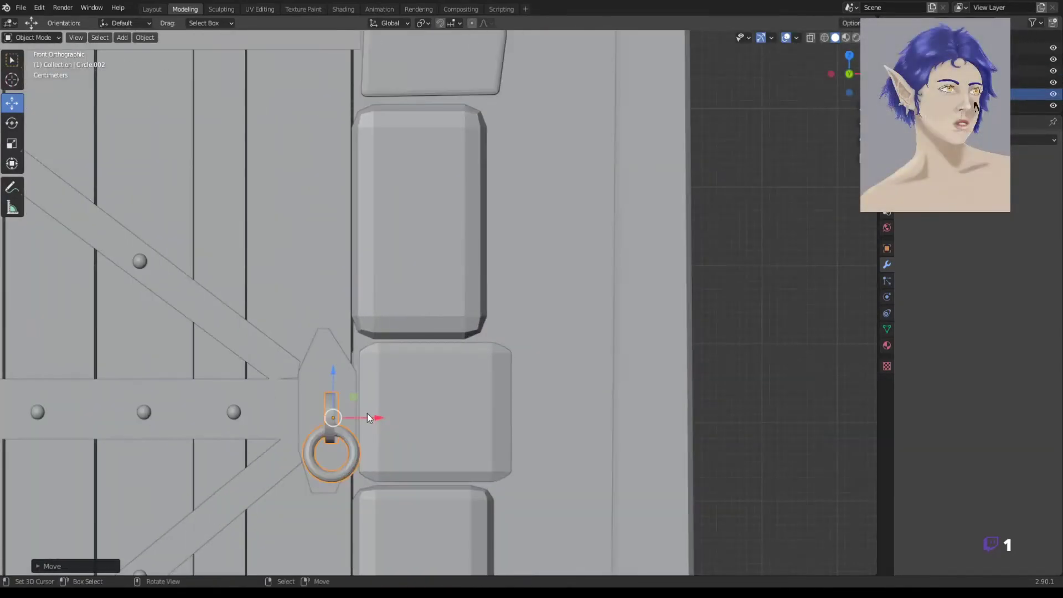
# Move the ring handle along Y so it sits flush against the plate
pyautogui.moveTo(367, 413)
pyautogui.mouseDown(button='middle')
pyautogui.moveTo(367, 433)
pyautogui.moveTo(345, 437)
pyautogui.mouseUp(button='middle')
pyautogui.press('g')
pyautogui.press('y')
pyautogui.click(785, 375)
pyautogui.moveTo(785, 374)
pyautogui.mouseDown(button='middle')
pyautogui.moveTo(725, 464)
pyautogui.moveTo(700, 462)
pyautogui.mouseUp(button='middle')
pyautogui.press('Tab')
pyautogui.press('a')
pyautogui.hotkey('alt', 'a')
pyautogui.press('KP_1')
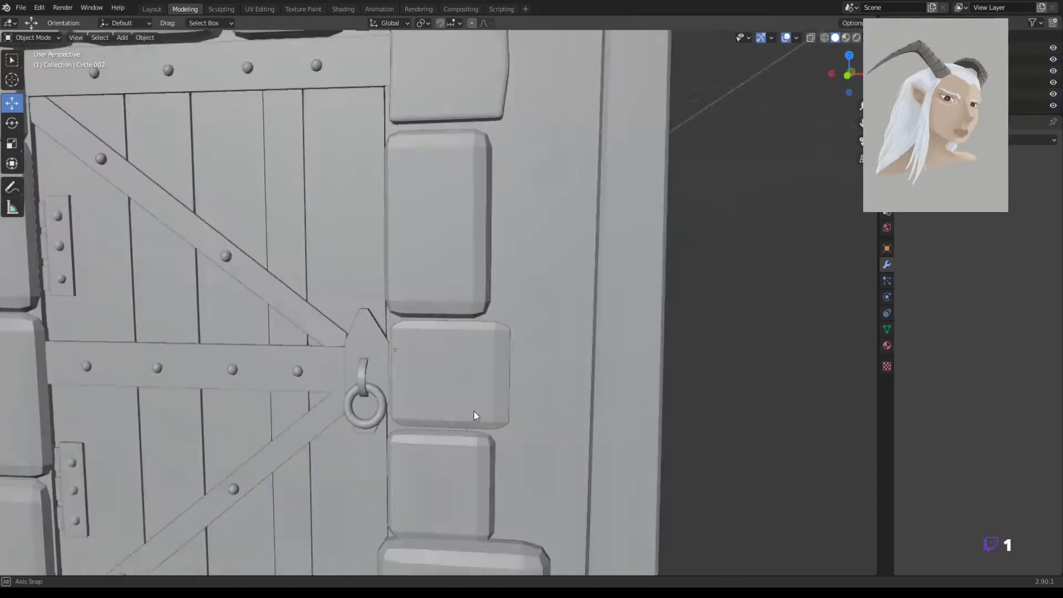
pyautogui.scroll(4, 420, 388)
pyautogui.press('Tab')
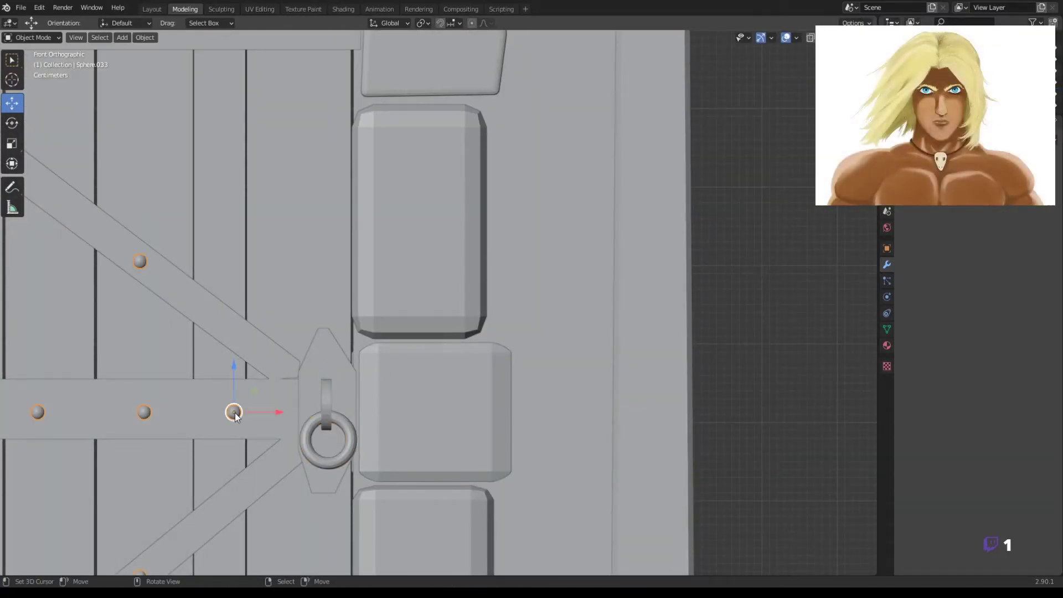
# Duplicate a stud onto the latch plate above the handle
pyautogui.press('Tab')
pyautogui.hotkey('shift', 'd')
pyautogui.press('x')
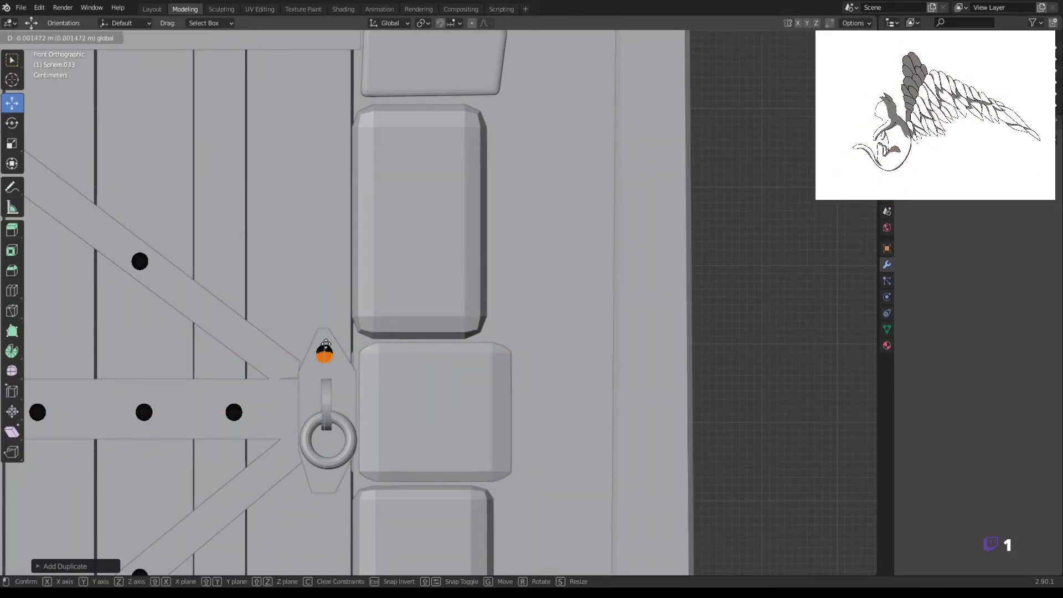
pyautogui.click(393, 426)
pyautogui.press('Tab')
# Orbit to view the whole door in perspective, briefly selecting the iron strap
pyautogui.scroll(-5, 393, 426)
pyautogui.moveTo(393, 426); pyautogui.dragTo(434, 362, button='middle')
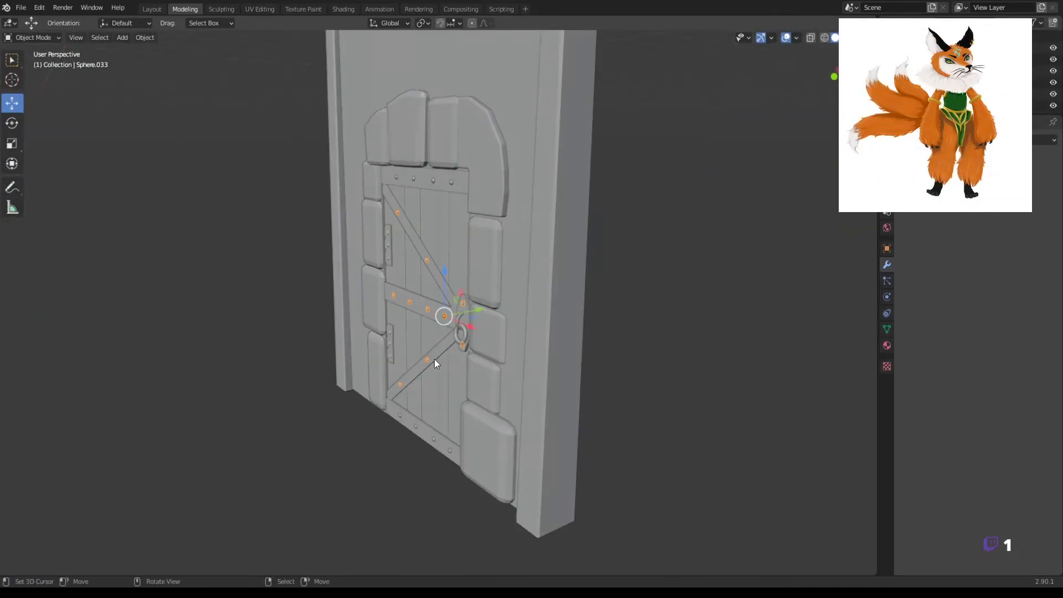
pyautogui.keyDown('shift'); pyautogui.click(426, 260); pyautogui.keyUp('shift')
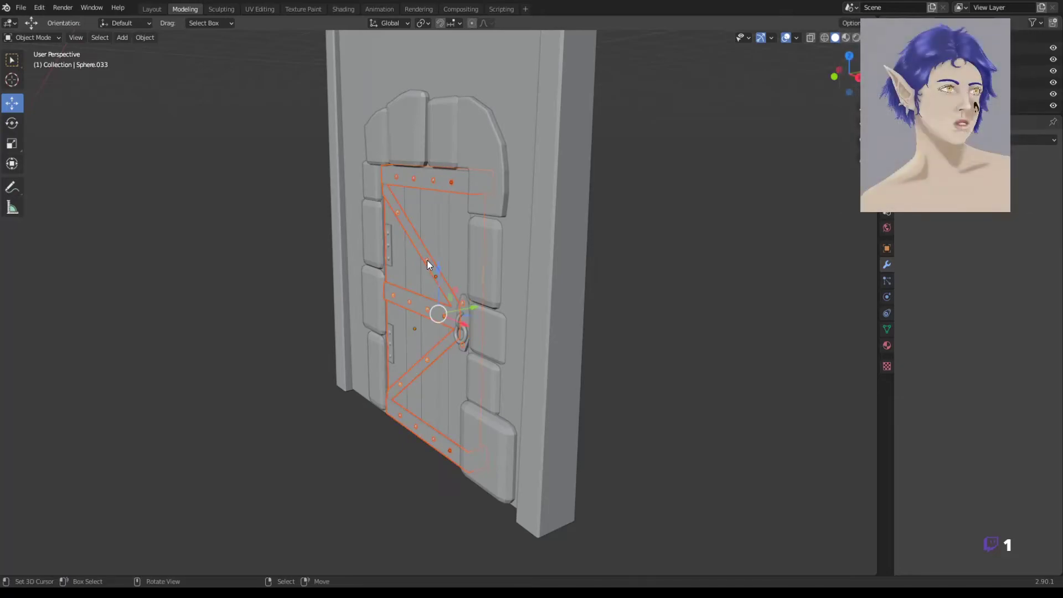
pyautogui.scroll(4, 427, 260)
pyautogui.keyDown('shift'); pyautogui.click(420, 228); pyautogui.keyUp('shift')
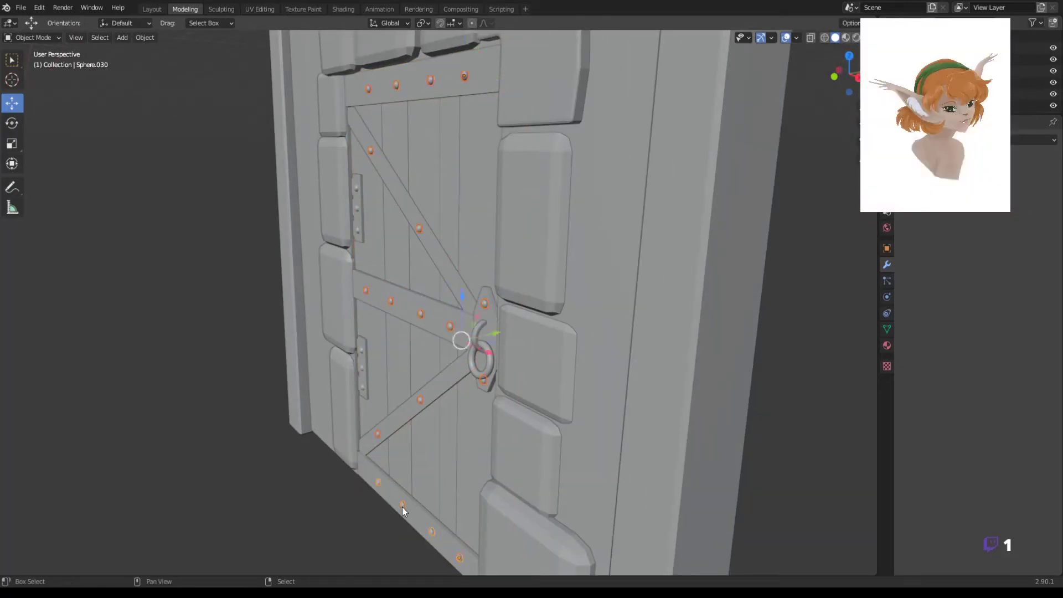
# Select the strap and brace object in Edit Mode and pick the lower brace face
pyautogui.moveTo(401, 507)
pyautogui.mouseDown(button='middle')
pyautogui.moveTo(371, 404)
pyautogui.moveTo(426, 280)
pyautogui.mouseUp(button='middle')
pyautogui.click(426, 280)
pyautogui.press('Tab')
pyautogui.scroll(5, 503, 325)
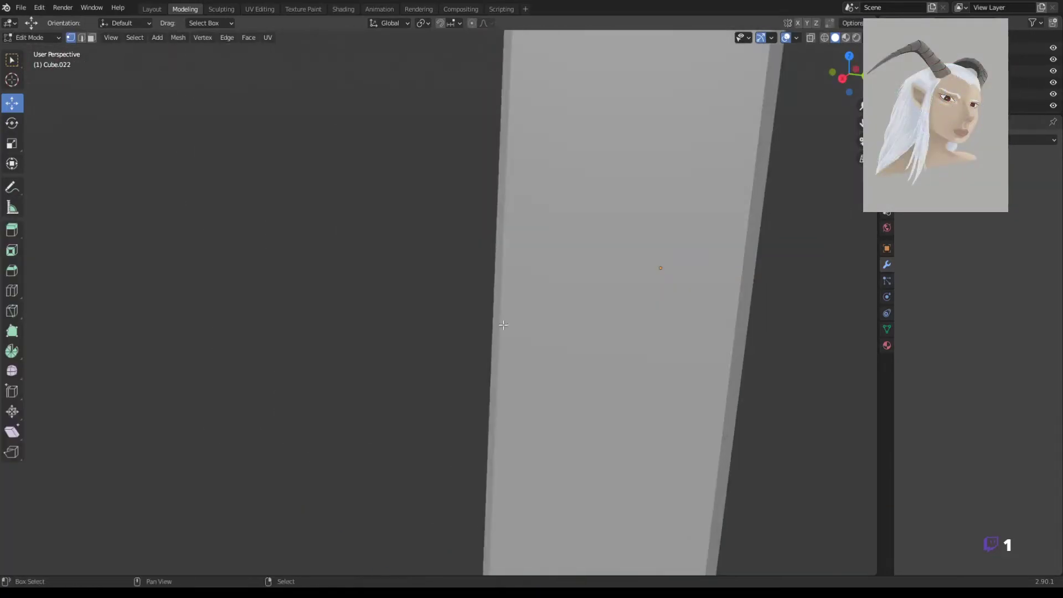
pyautogui.scroll(-5, 503, 325)
pyautogui.press('3')
pyautogui.click(473, 375)
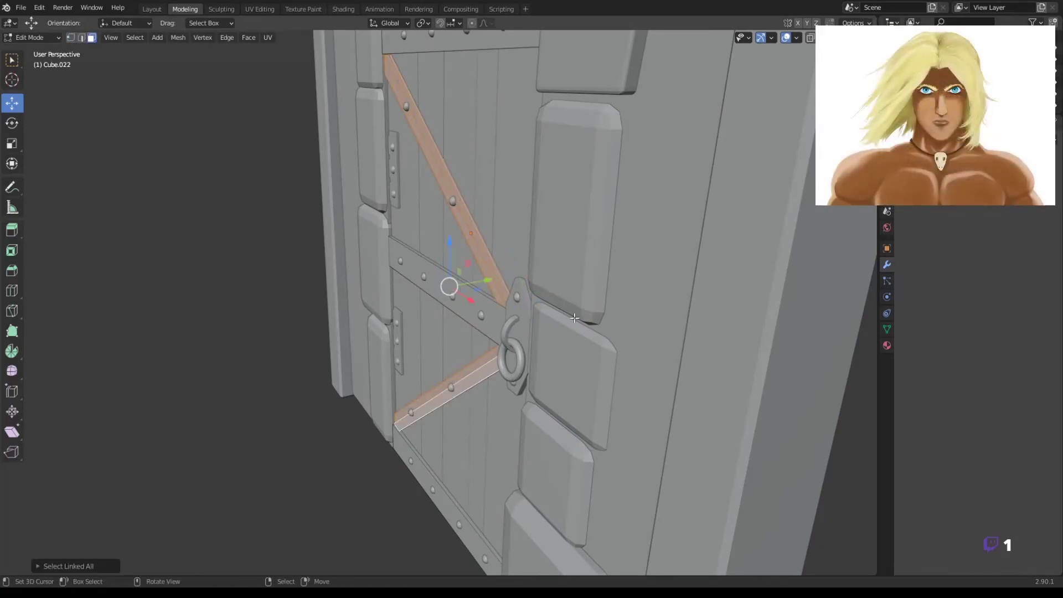
# Check hidden faces in X-ray, then move the lower brace face to meet the crossbar
pyautogui.hotkey('alt', 'z')
pyautogui.moveTo(574, 318)
pyautogui.mouseDown(button='middle')
pyautogui.moveTo(641, 466)
pyautogui.moveTo(602, 356)
pyautogui.moveTo(679, 389)
pyautogui.moveTo(517, 304)
pyautogui.moveTo(444, 387)
pyautogui.moveTo(554, 454)
pyautogui.moveTo(743, 498)
pyautogui.mouseUp(button='middle')
pyautogui.hotkey('alt', 'z')
pyautogui.press('g')
pyautogui.click(679, 389)
# Orbit and zoom around the door to inspect the realigned strap and braces
pyautogui.scroll(2, 446, 404)
pyautogui.scroll(2, 429, 385)
pyautogui.scroll(-2, 743, 498)
pyautogui.scroll(3, 593, 542)
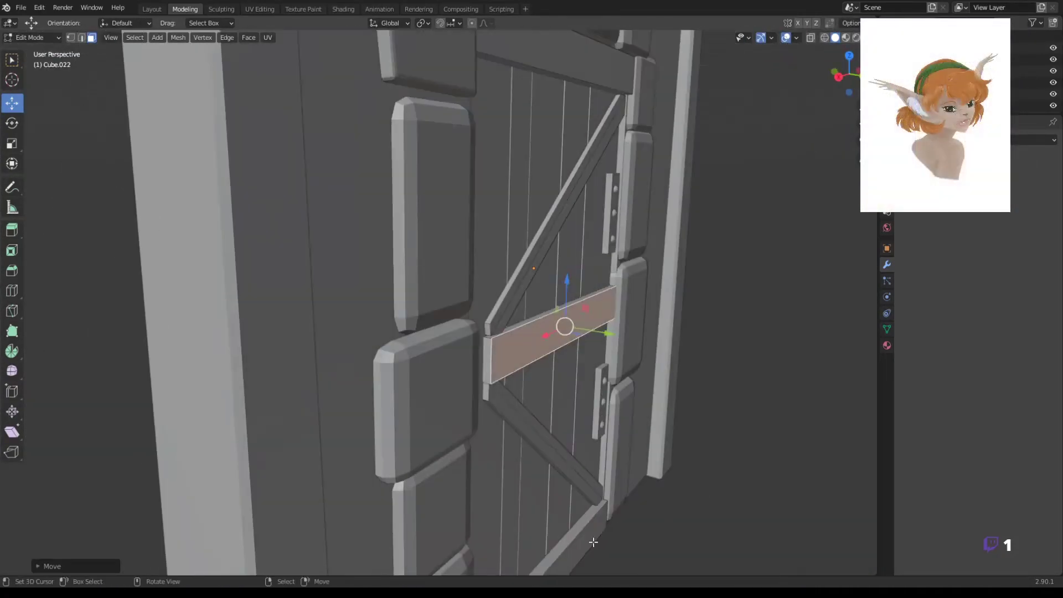
pyautogui.moveTo(592, 541); pyautogui.dragTo(609, 443, button='middle')
pyautogui.scroll(3, 609, 442)
pyautogui.scroll(-3, 609, 387)
pyautogui.moveTo(609, 387)
pyautogui.mouseDown(button='middle')
pyautogui.moveTo(639, 290)
pyautogui.moveTo(109, 321)
pyautogui.mouseUp(button='middle')
# Move the studs to the other face of the door and rotate them 180 degrees
pyautogui.press('KP_1')
pyautogui.press('Tab')
pyautogui.press('KP_7')
pyautogui.hotkey('shift', 'Tab')
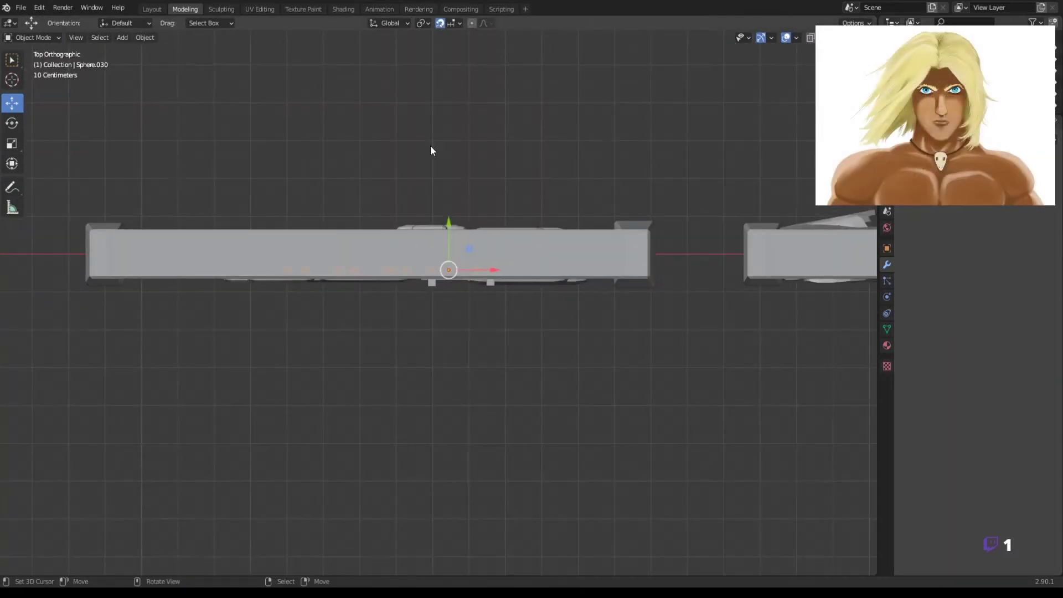
pyautogui.moveTo(431, 248); pyautogui.dragTo(431, 209)
pyautogui.press('r')
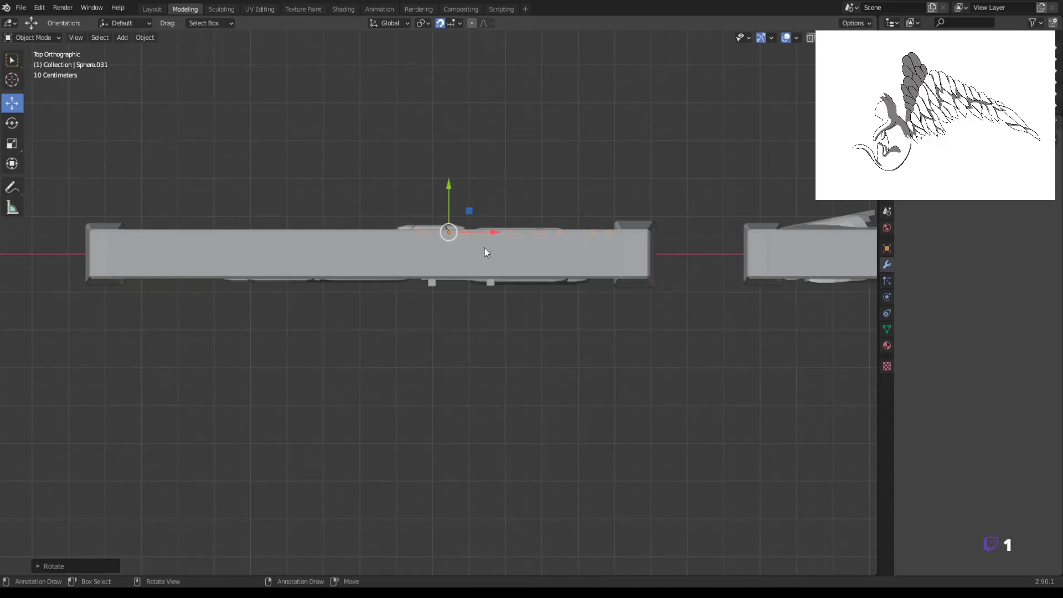
pyautogui.hotkey('alt', 'z')
pyautogui.press('g')
pyautogui.press('x')
# Adjust the studs' depth along Y and shift a stud right along the rail
pyautogui.moveTo(304, 233)
pyautogui.mouseDown(button='middle')
pyautogui.moveTo(461, 269)
pyautogui.moveTo(571, 261)
pyautogui.moveTo(581, 244)
pyautogui.moveTo(581, 486)
pyautogui.mouseUp(button='middle')
pyautogui.hotkey('alt', 'z')
pyautogui.press('g')
pyautogui.press('y')
pyautogui.press('KP_1')
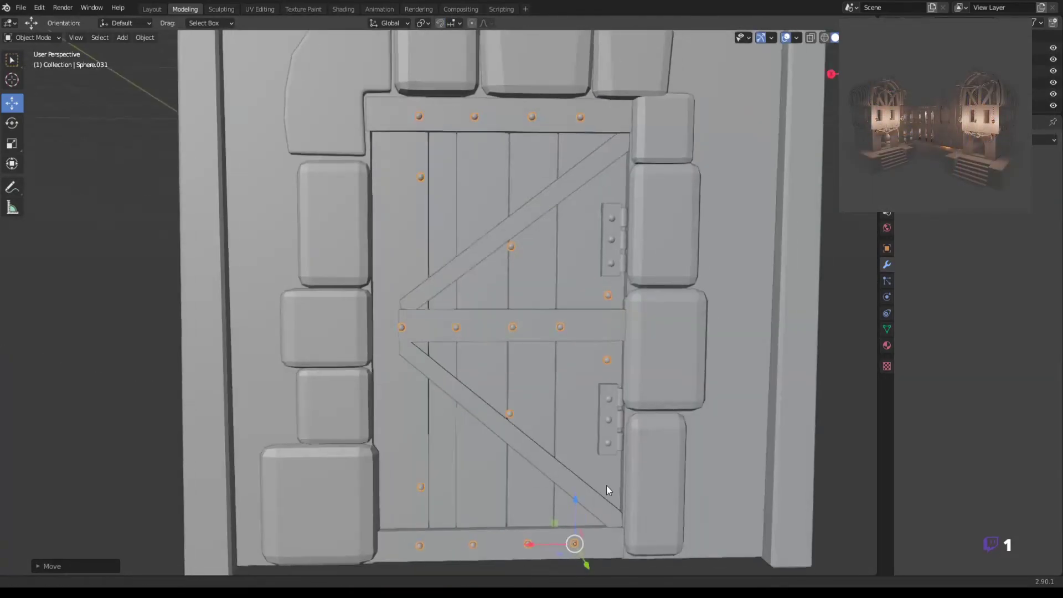
pyautogui.press('Tab')
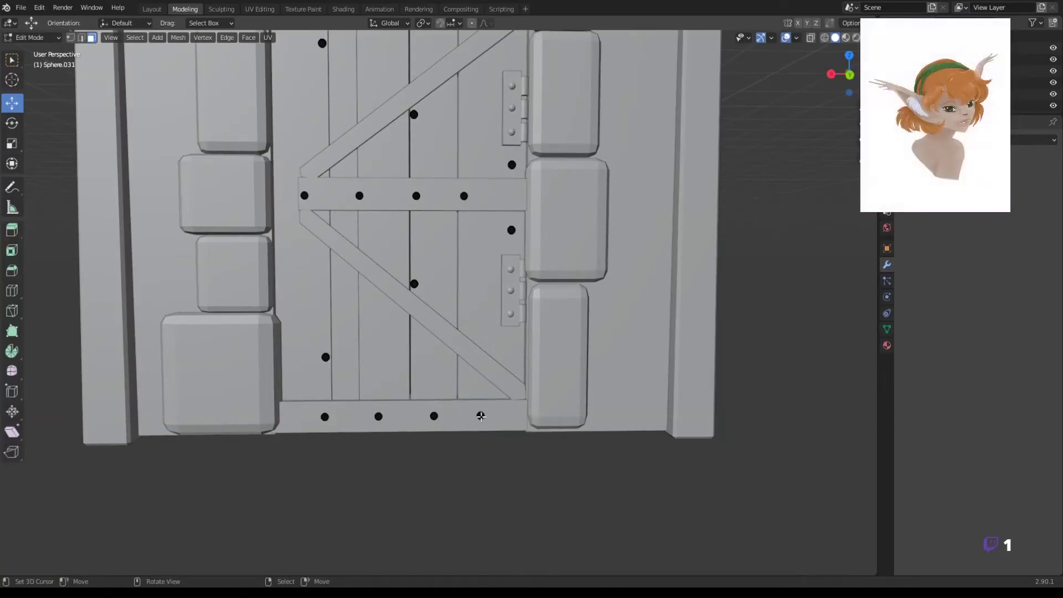
pyautogui.keyDown('ctrl'); pyautogui.moveTo(416, 196); pyautogui.dragTo(432, 195); pyautogui.keyUp('ctrl')
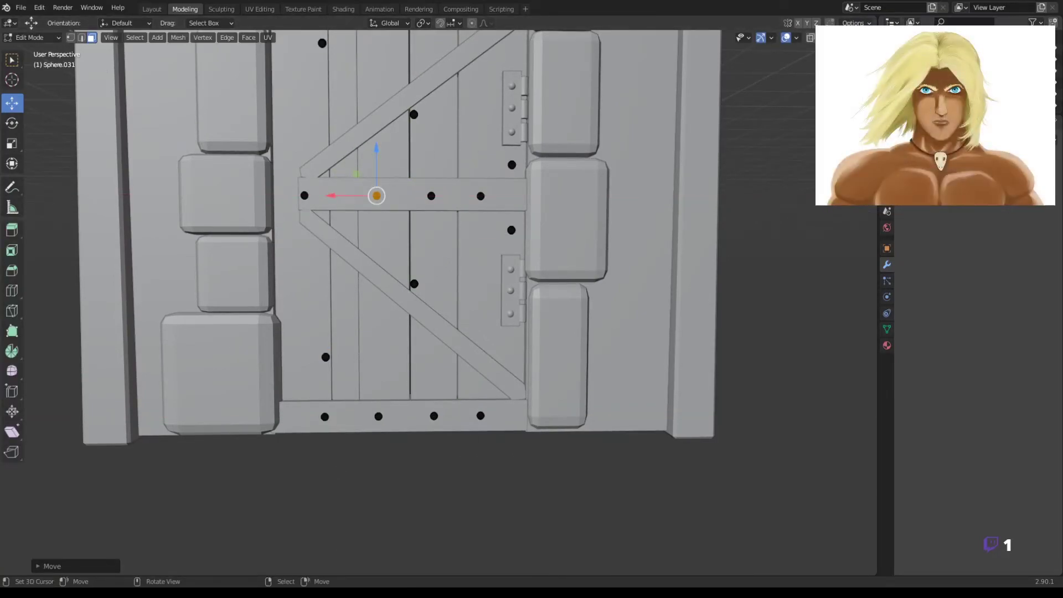
# In back view, reposition individual studs onto the lower and upper diagonal braces
pyautogui.moveTo(284, 199); pyautogui.dragTo(418, 212, button='middle')
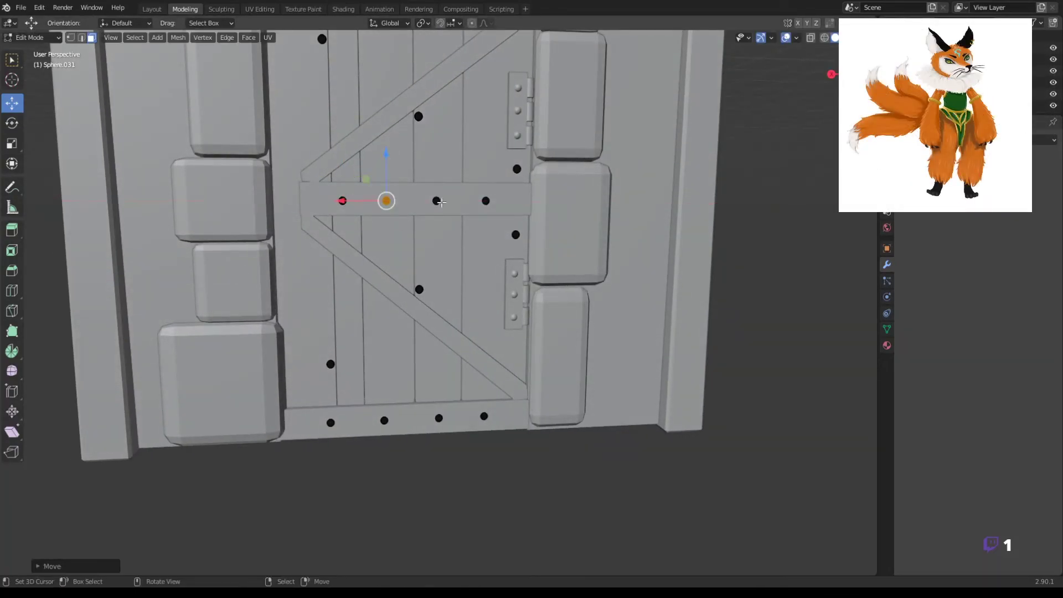
pyautogui.press('ctrl+KP_1')
pyautogui.press('g')
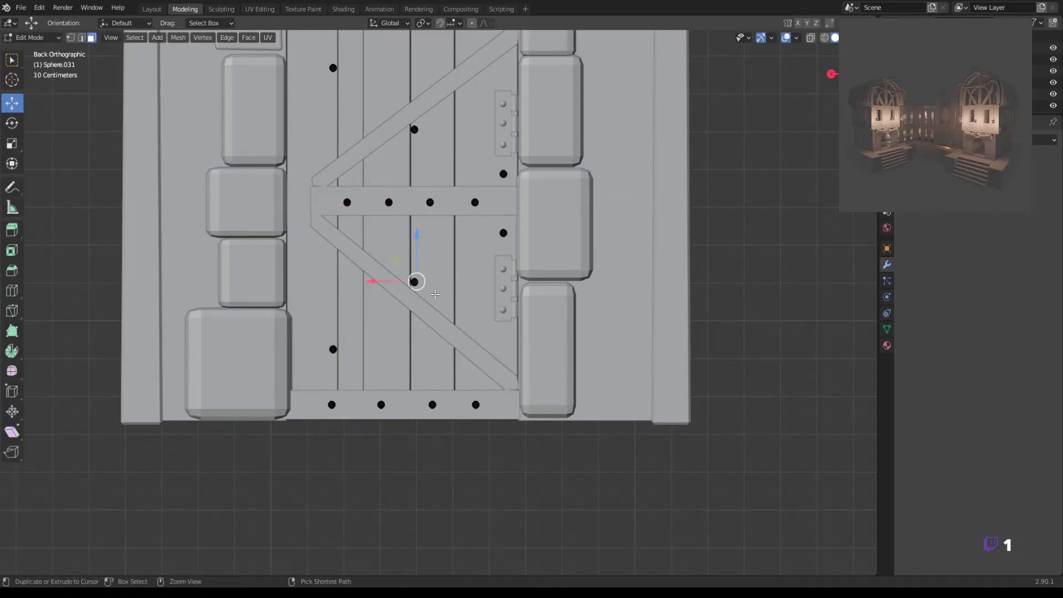
pyautogui.hotkey('ctrl', 'l')
pyautogui.press('g')
pyautogui.press('z')
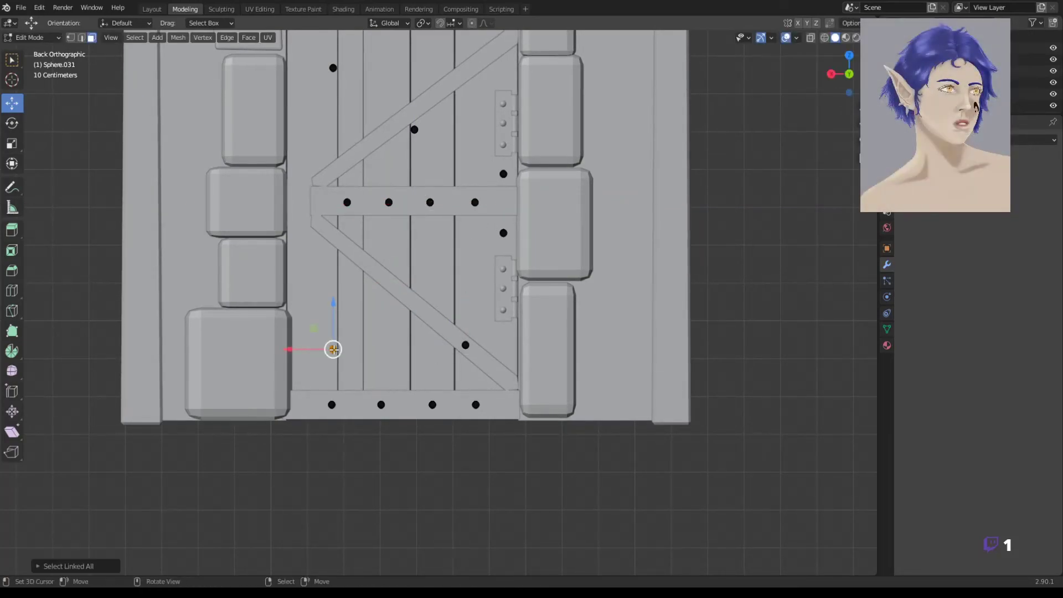
pyautogui.press('g')
pyautogui.moveTo(414, 129); pyautogui.dragTo(478, 75)
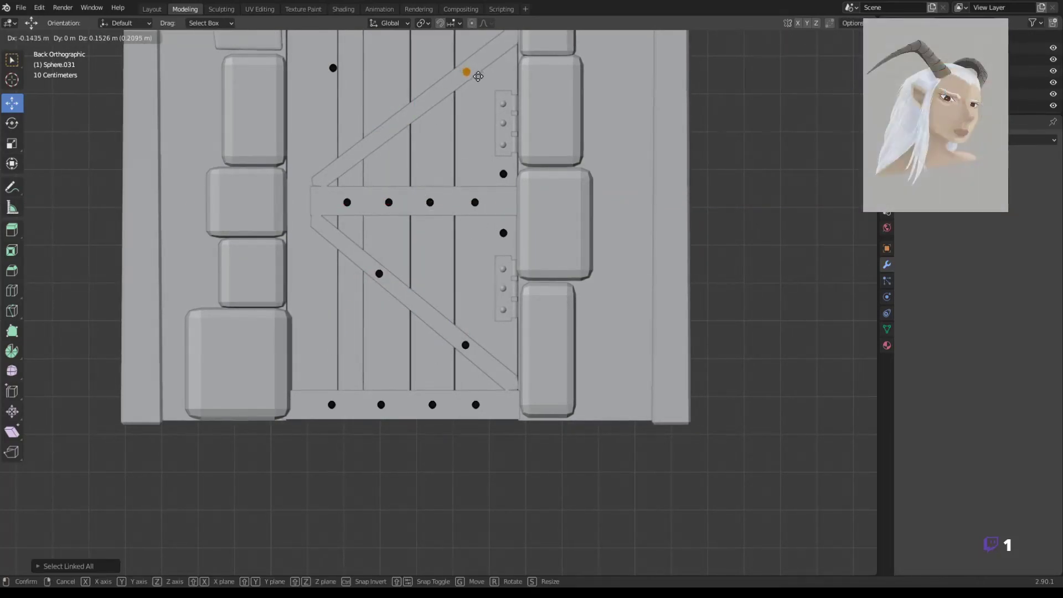
pyautogui.click(375, 138)
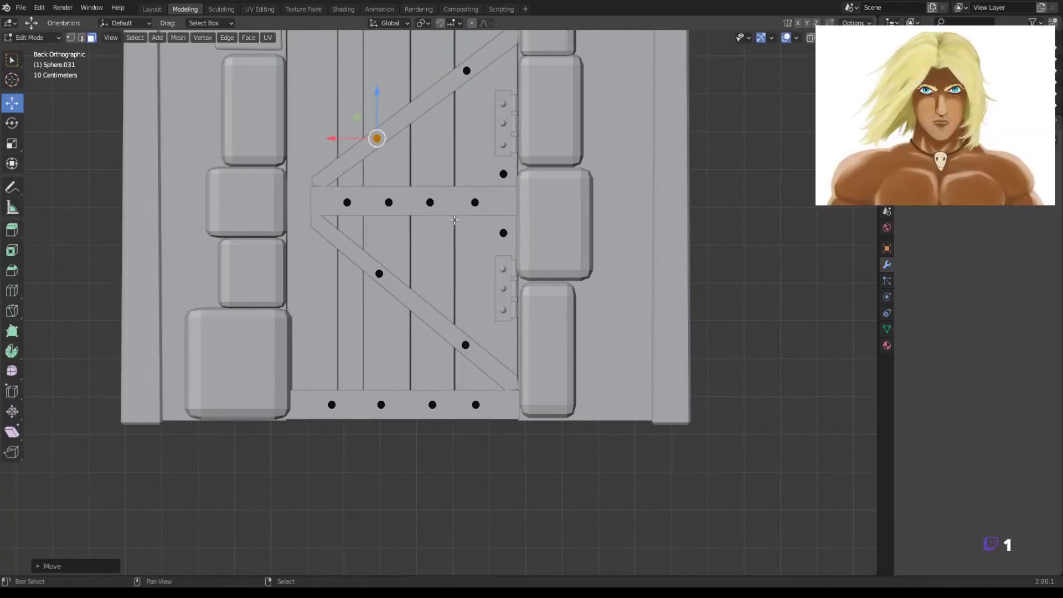
# Slide two studs along X, select the ring handle's plate, and zoom out
pyautogui.keyDown('shift'); pyautogui.moveTo(375, 138); pyautogui.dragTo(388, 228, button='middle'); pyautogui.keyUp('shift')
pyautogui.moveTo(345, 105)
pyautogui.keyDown('shift'); pyautogui.mouseDown(button='middle')
pyautogui.moveTo(354, 55)
pyautogui.moveTo(544, 175)
pyautogui.mouseUp(button='middle'); pyautogui.keyUp('shift')
pyautogui.hotkey('ctrl', 'l')
pyautogui.press('g')
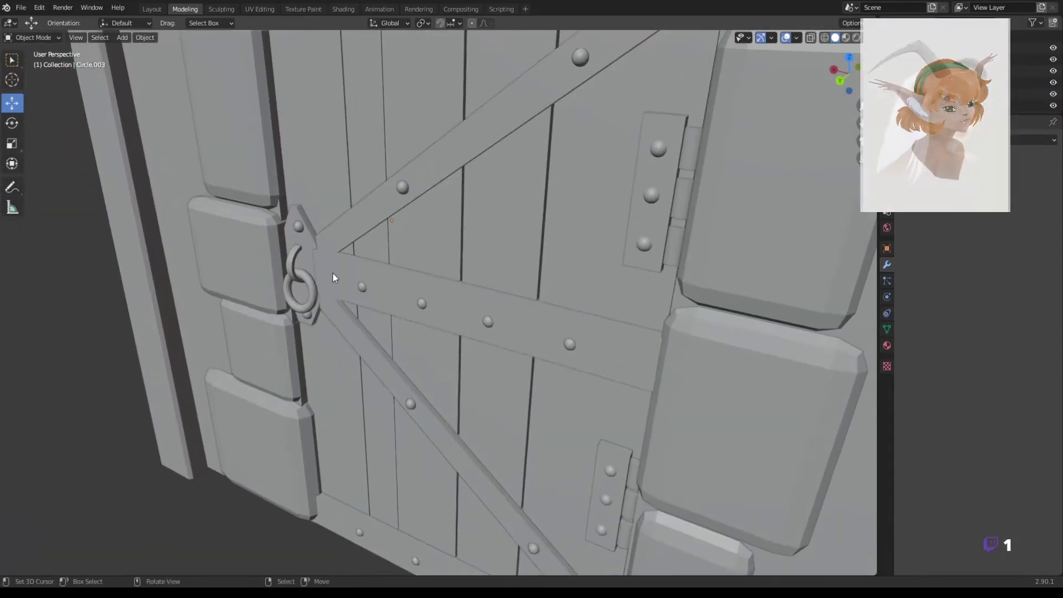
pyautogui.click(441, 331)
pyautogui.click(314, 302)
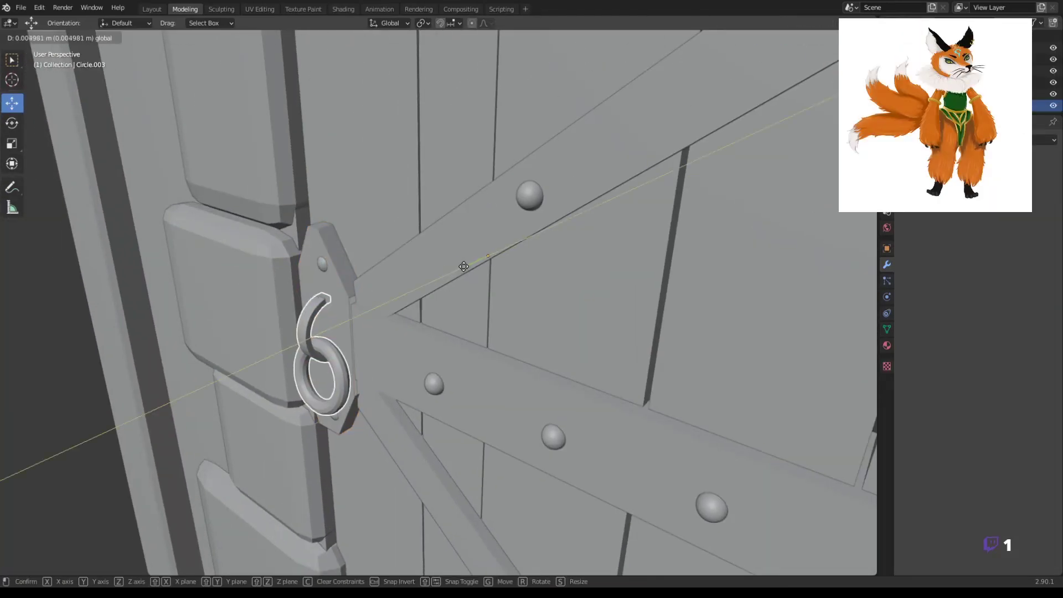
pyautogui.moveTo(340, 403)
pyautogui.keyDown('ctrl'); pyautogui.mouseDown(button='middle')
pyautogui.moveTo(362, 369)
pyautogui.moveTo(343, 403)
pyautogui.mouseUp(button='middle'); pyautogui.keyUp('ctrl')
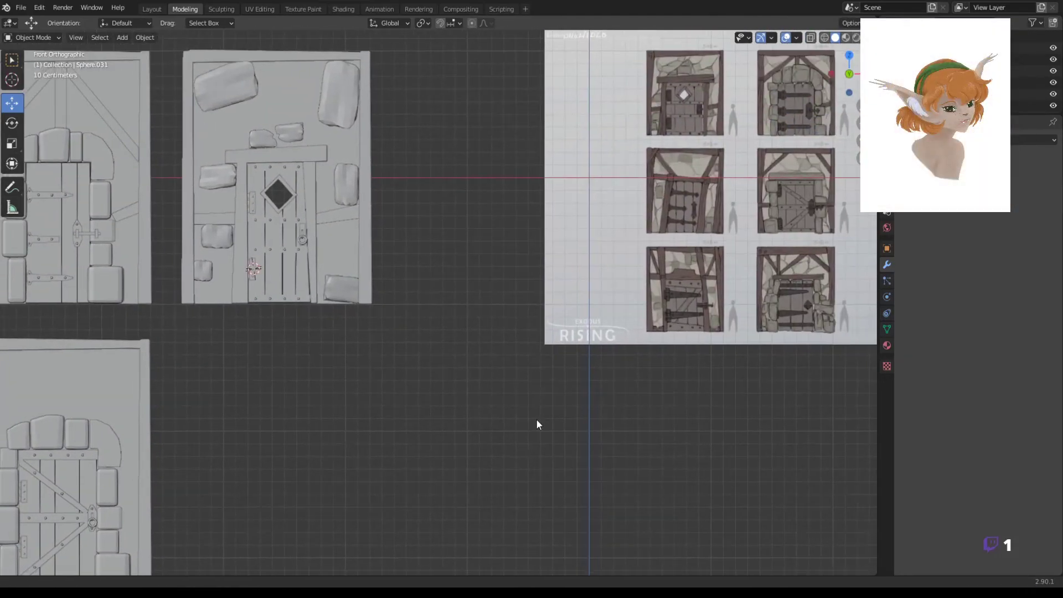
# Bring the diagonal beam faces copied from the upper-left door onto the lower door
pyautogui.keyDown('shift'); pyautogui.moveTo(536, 418); pyautogui.dragTo(754, 360, button='middle'); pyautogui.keyUp('shift')
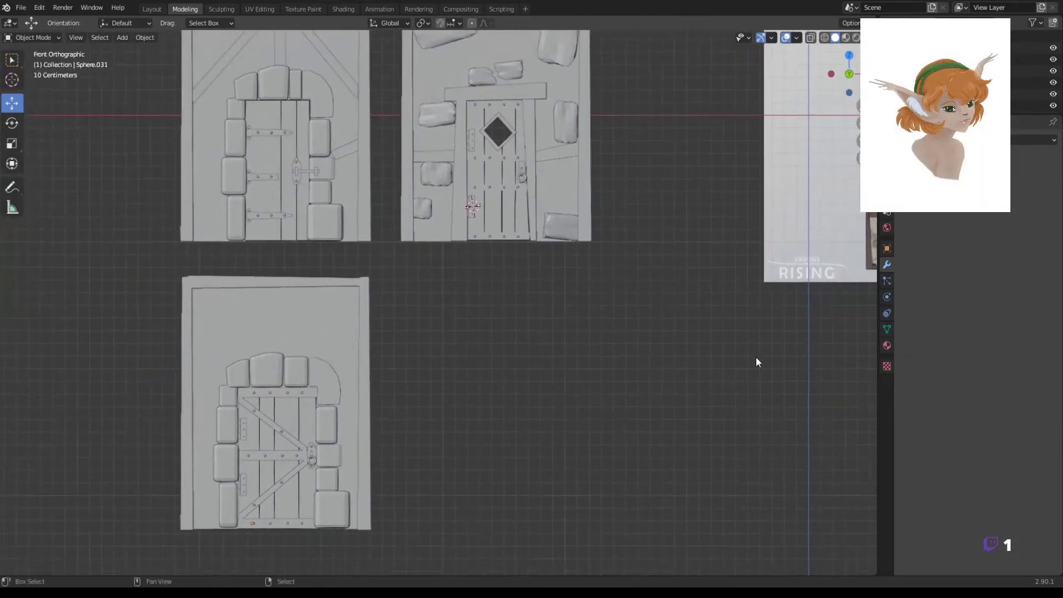
pyautogui.click(320, 145)
pyautogui.press('Tab')
pyautogui.moveTo(386, 121); pyautogui.dragTo(387, 408)
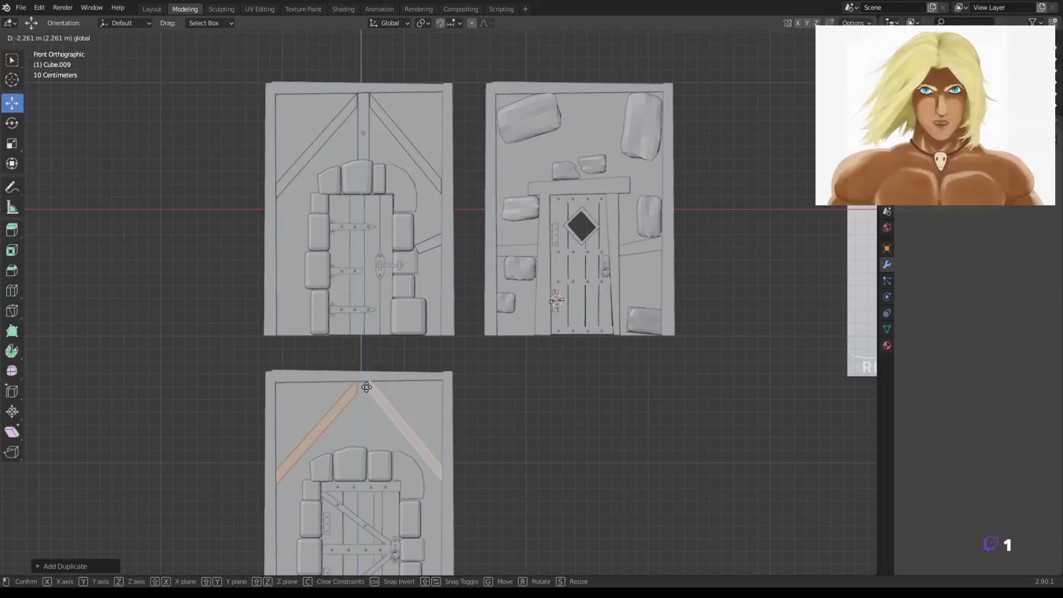
pyautogui.moveTo(724, 418)
pyautogui.keyDown('shift'); pyautogui.mouseDown(button='middle')
pyautogui.moveTo(404, 348)
pyautogui.moveTo(527, 420)
pyautogui.mouseUp(button='middle'); pyautogui.keyUp('shift')
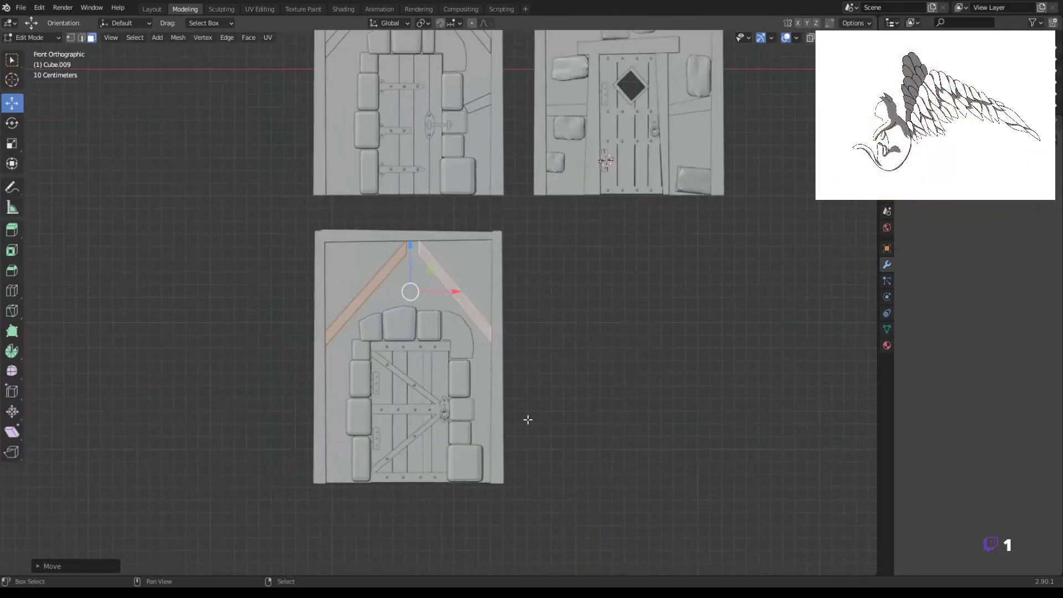
pyautogui.scroll(5, 515, 211)
pyautogui.press('Tab')
pyautogui.press('Tab')
pyautogui.scroll(2, 558, 192)
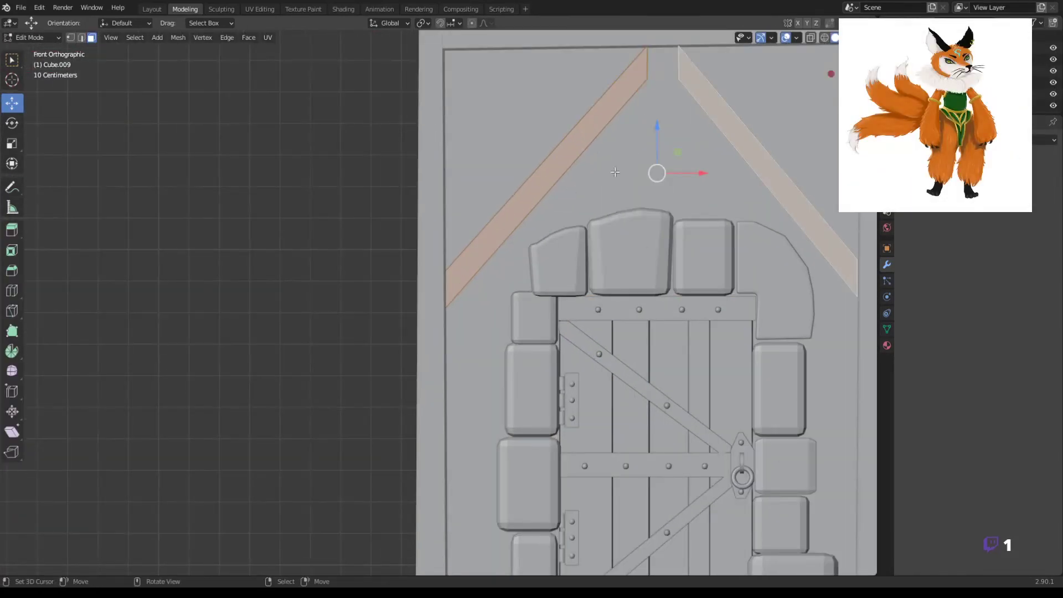
# In wireframe, move the beam's top corner vertex to sit under the top beam
pyautogui.hotkey('shift', 'z')
pyautogui.press('1')
pyautogui.hotkey('alt', 'a')
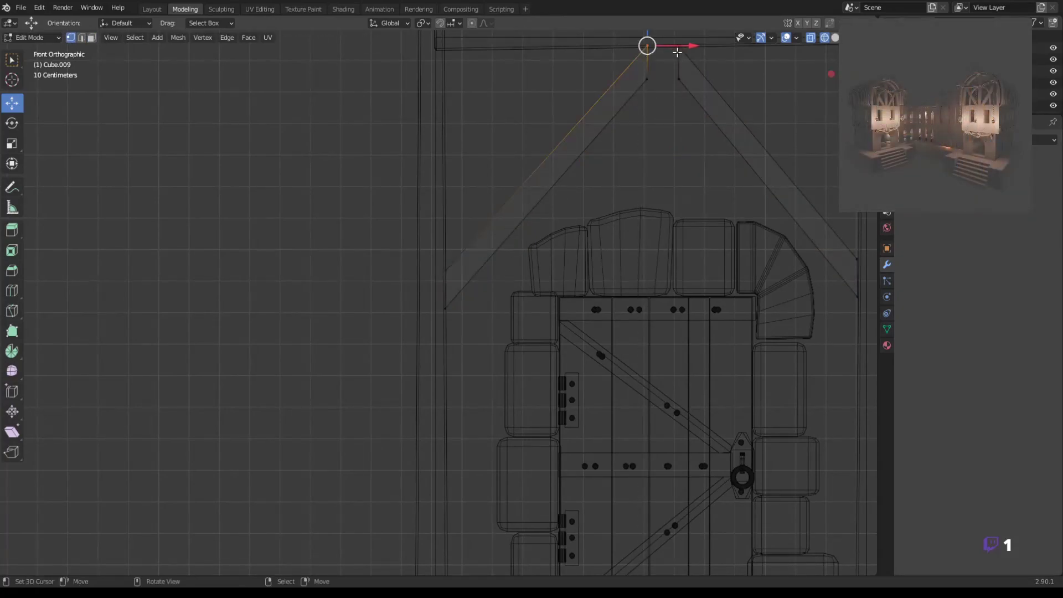
pyautogui.press('g')
pyautogui.press('z')
pyautogui.click(627, 563)
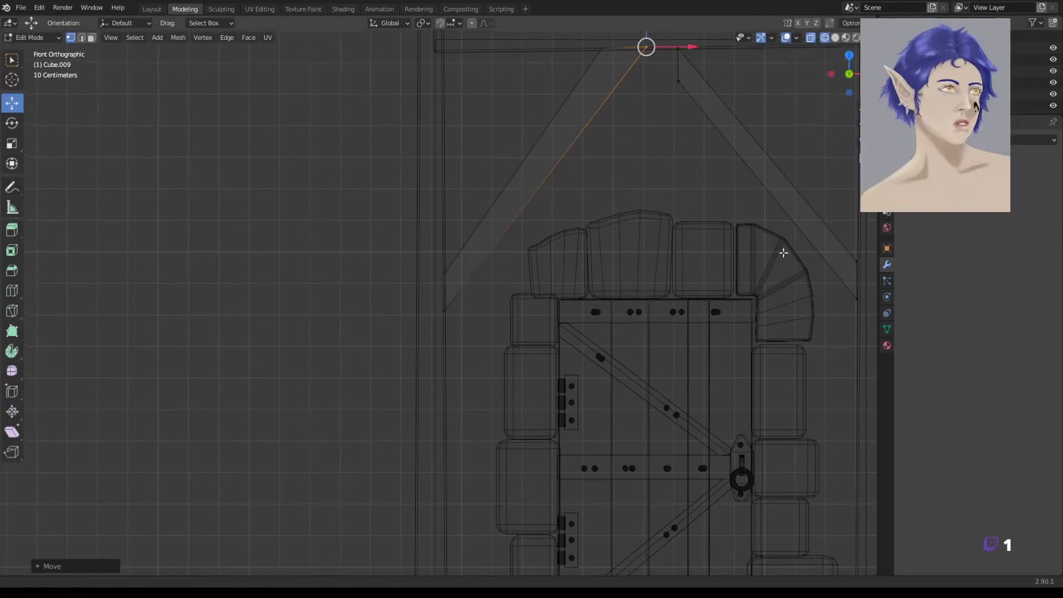
pyautogui.keyDown('shift'); pyautogui.moveTo(683, 277); pyautogui.dragTo(583, 458, button='middle'); pyautogui.keyUp('shift')
pyautogui.moveTo(591, 225); pyautogui.dragTo(598, 226)
pyautogui.click(598, 226)
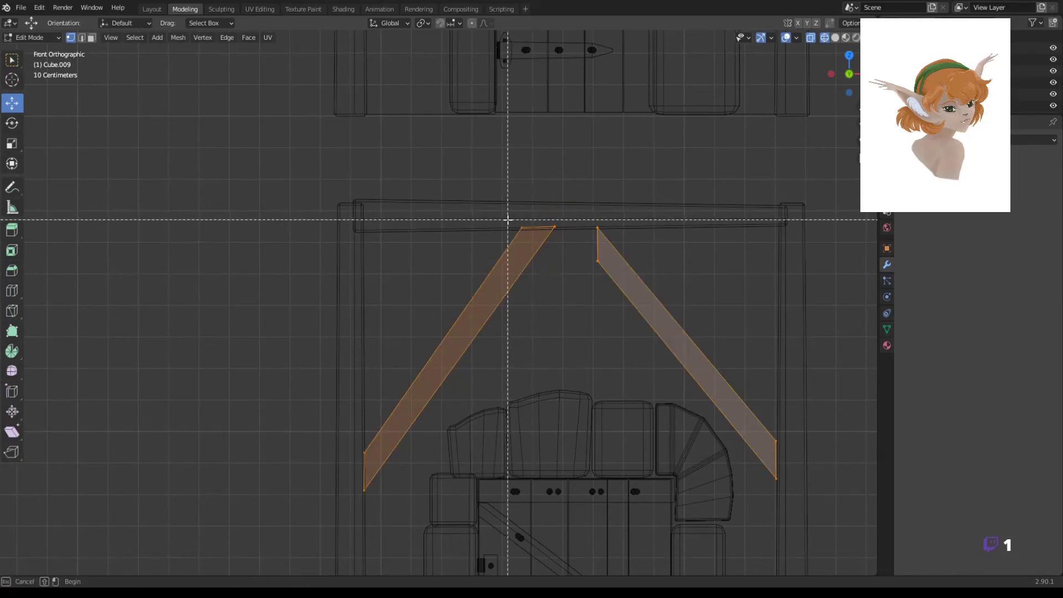
# Rotate the left diagonal beam to a flatter angle and raise it toward the top beam
pyautogui.hotkey('ctrl', 'l')
pyautogui.press('r')
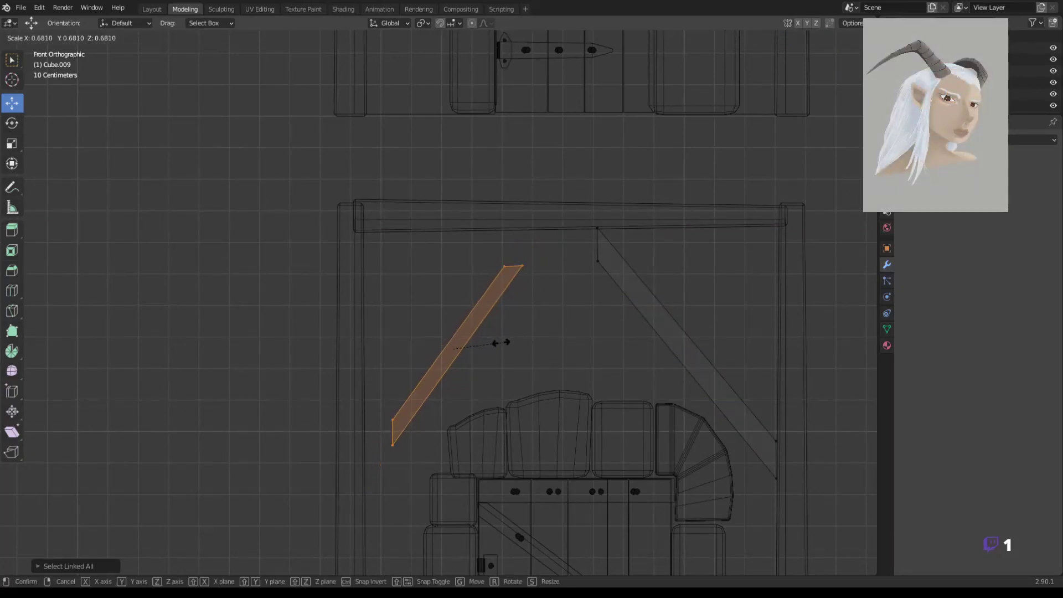
pyautogui.click(527, 294)
pyautogui.press('r')
pyautogui.press('g')
pyautogui.press('z')
pyautogui.click(466, 269)
pyautogui.press('s')
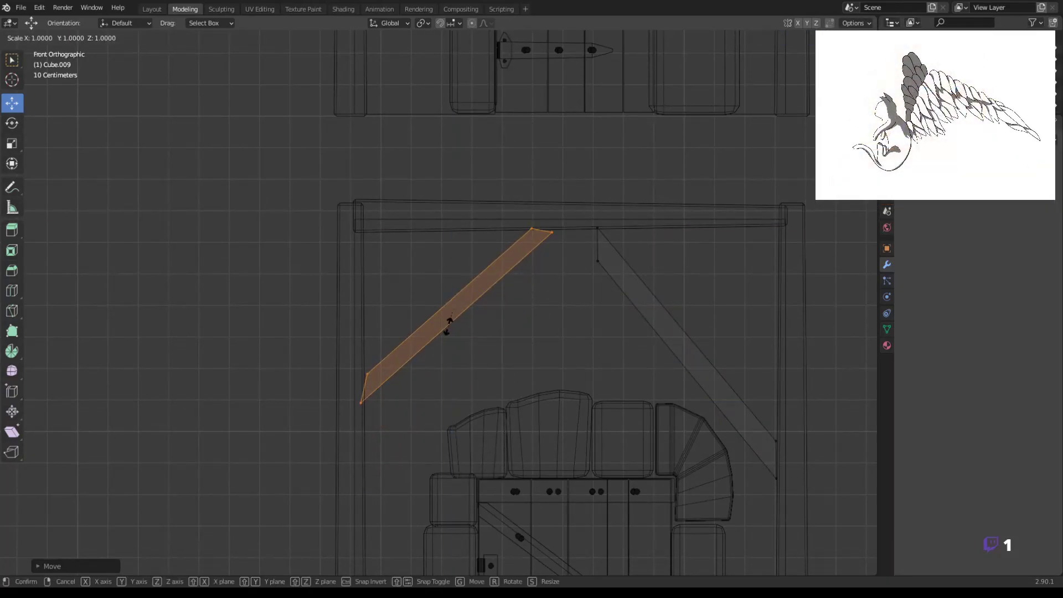
pyautogui.press('b')
# Set the left beam's outer end against the left post and reselect the whole beam
pyautogui.moveTo(354, 360); pyautogui.dragTo(398, 403)
pyautogui.press('g')
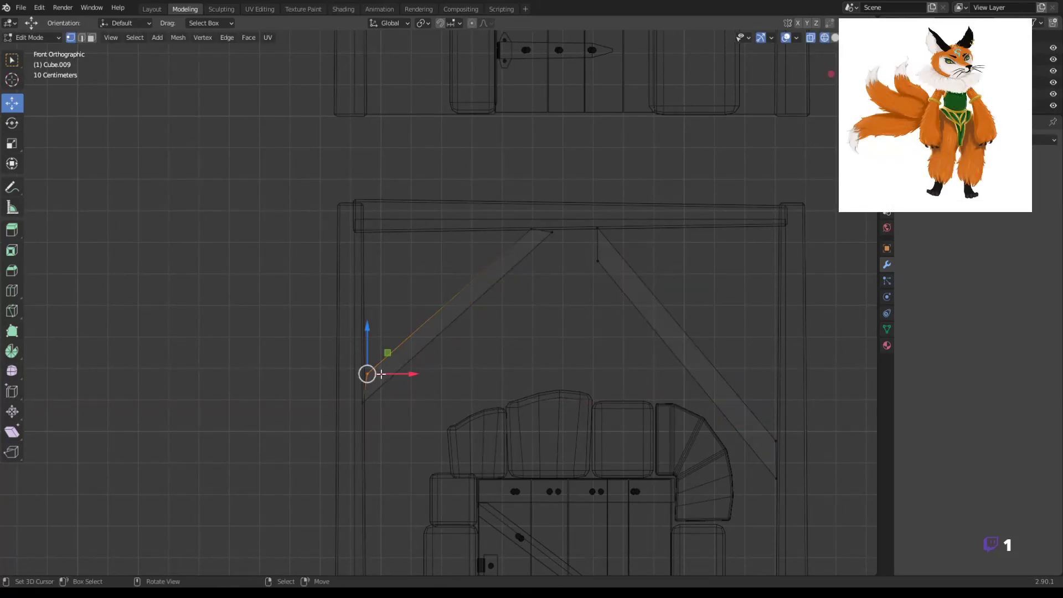
pyautogui.click(401, 370)
pyautogui.hotkey('alt', 'a')
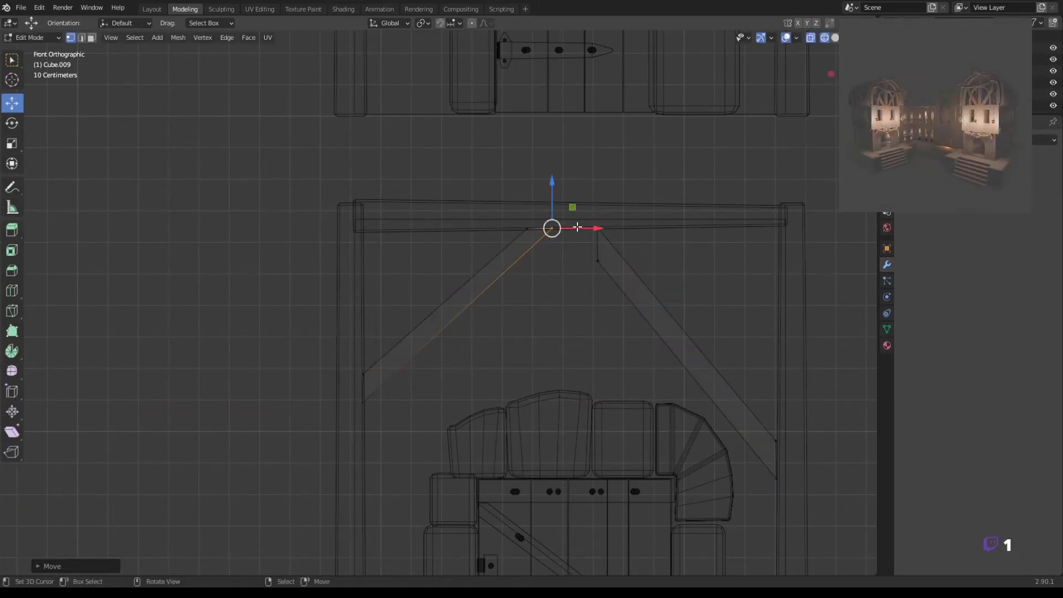
pyautogui.click(591, 257)
pyautogui.press('l')
# Duplicate and rotate the left beam into a mirrored right diagonal beam
pyautogui.hotkey('shift', 'd')
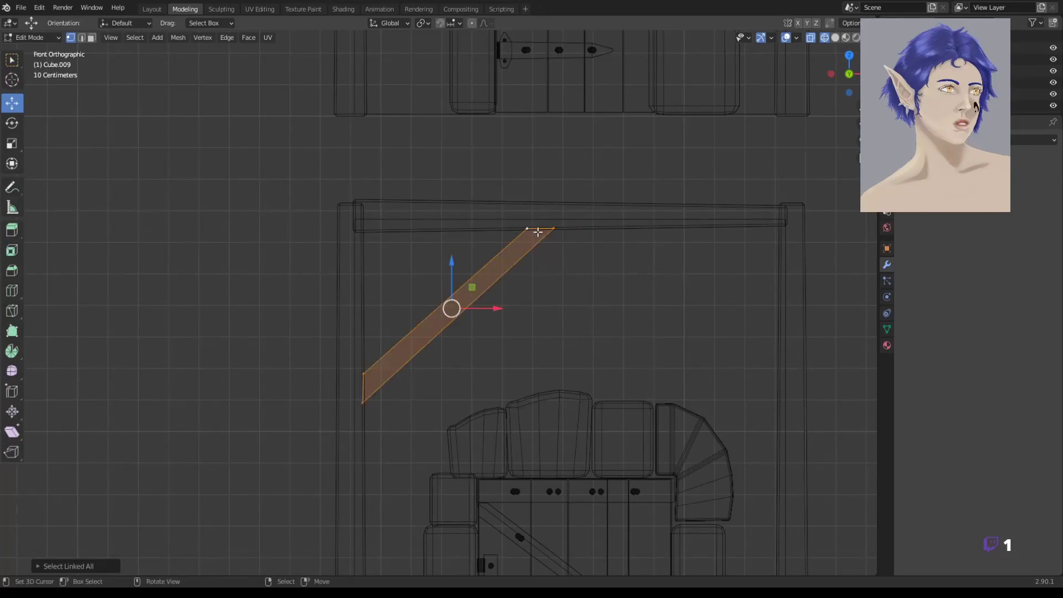
pyautogui.press('KP_7')
pyautogui.moveTo(537, 236); pyautogui.dragTo(465, 256, button='middle')
pyautogui.press('KP_7')
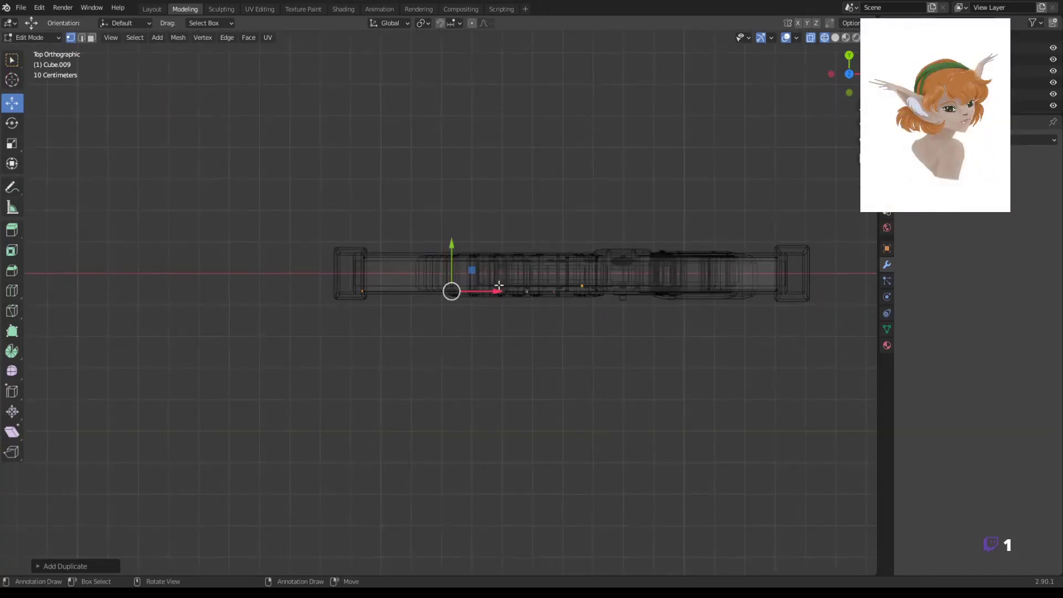
pyautogui.hotkey('shift', 'Tab')
pyautogui.press('r')
pyautogui.click(536, 224)
pyautogui.press('KP_1')
pyautogui.press('g')
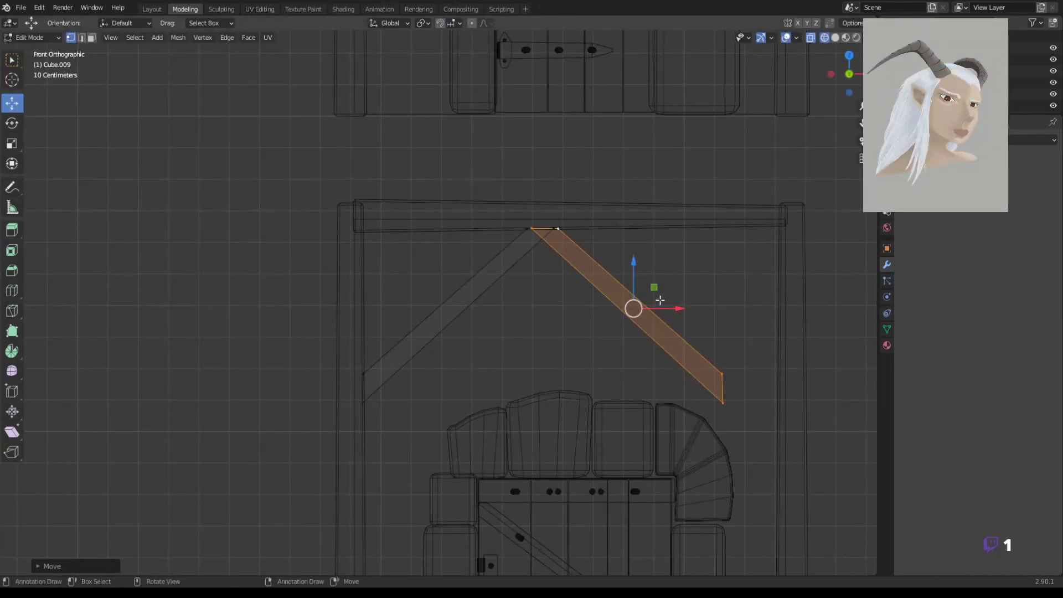
pyautogui.click(736, 311)
# Push both diagonal beams back into the wall frame's depth
pyautogui.hotkey('ctrl', 'l')
pyautogui.scroll(-3, 600, 275)
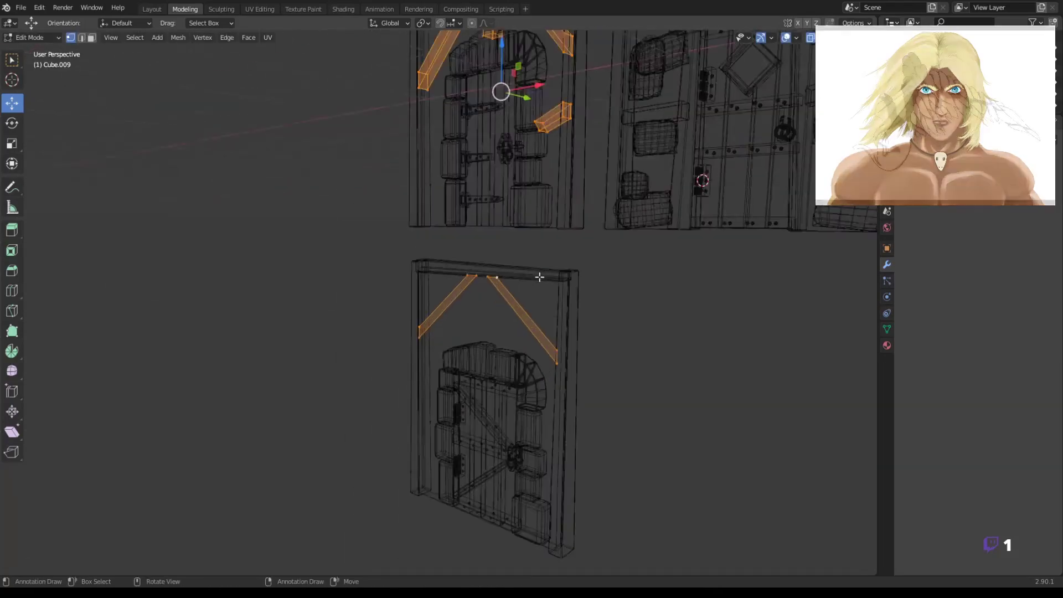
pyautogui.moveTo(539, 278)
pyautogui.mouseDown(button='middle')
pyautogui.moveTo(552, 296)
pyautogui.moveTo(485, 320)
pyautogui.moveTo(521, 315)
pyautogui.mouseUp(button='middle')
pyautogui.press('g')
pyautogui.click(476, 350)
pyautogui.moveTo(521, 315); pyautogui.dragTo(547, 314)
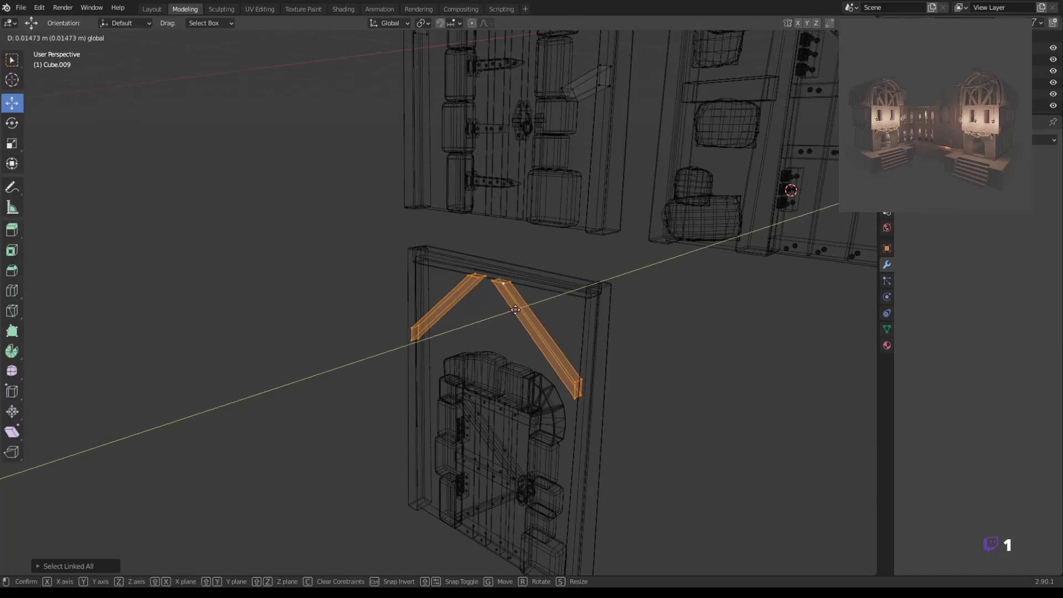
pyautogui.click(547, 314)
pyautogui.moveTo(518, 326); pyautogui.dragTo(496, 337, button='middle')
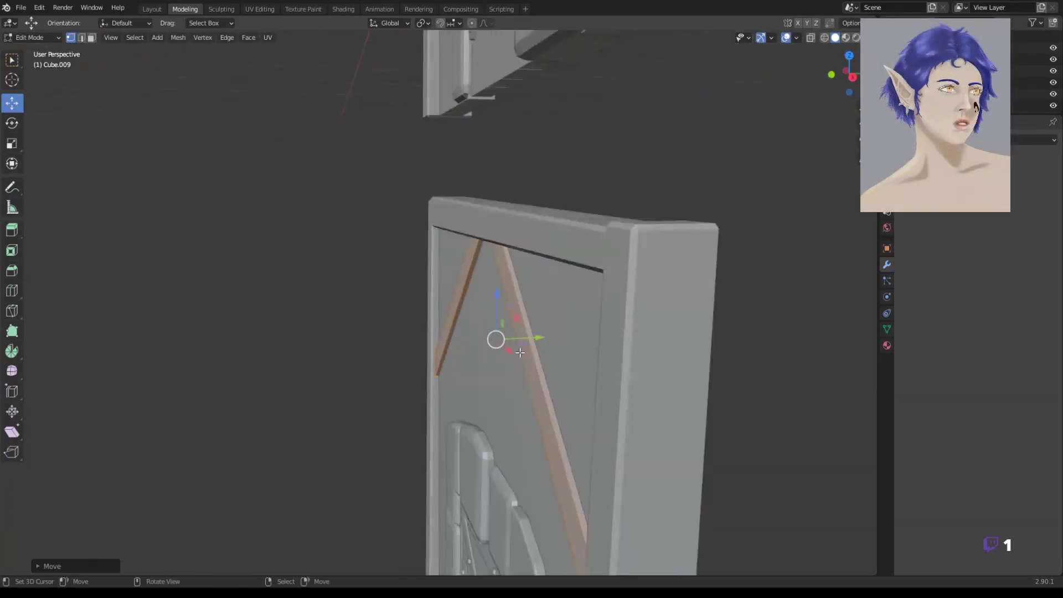
pyautogui.scroll(3, 496, 337)
# Copy the two beams along Y to the wall's other side, then view all three doors
pyautogui.hotkey('shift', 'd')
pyautogui.press('y')
pyautogui.click(561, 346)
pyautogui.moveTo(561, 347); pyautogui.dragTo(459, 68, button='middle')
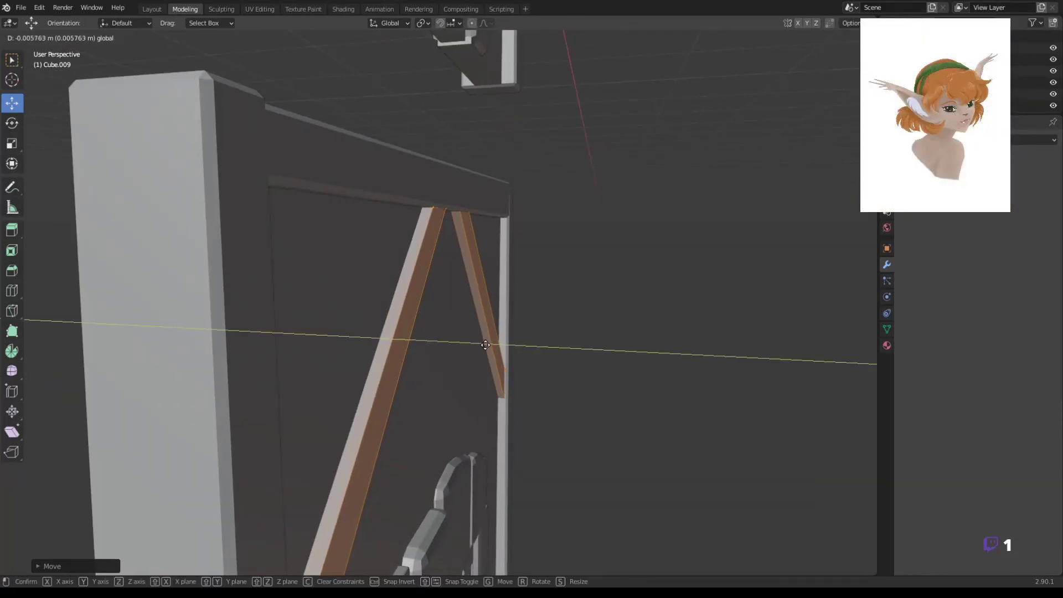
pyautogui.press('KP_1')
pyautogui.scroll(-3, 639, 432)
pyautogui.keyDown('shift'); pyautogui.moveTo(638, 433); pyautogui.dragTo(564, 313, button='middle'); pyautogui.keyUp('shift')
pyautogui.scroll(-2, 565, 313)
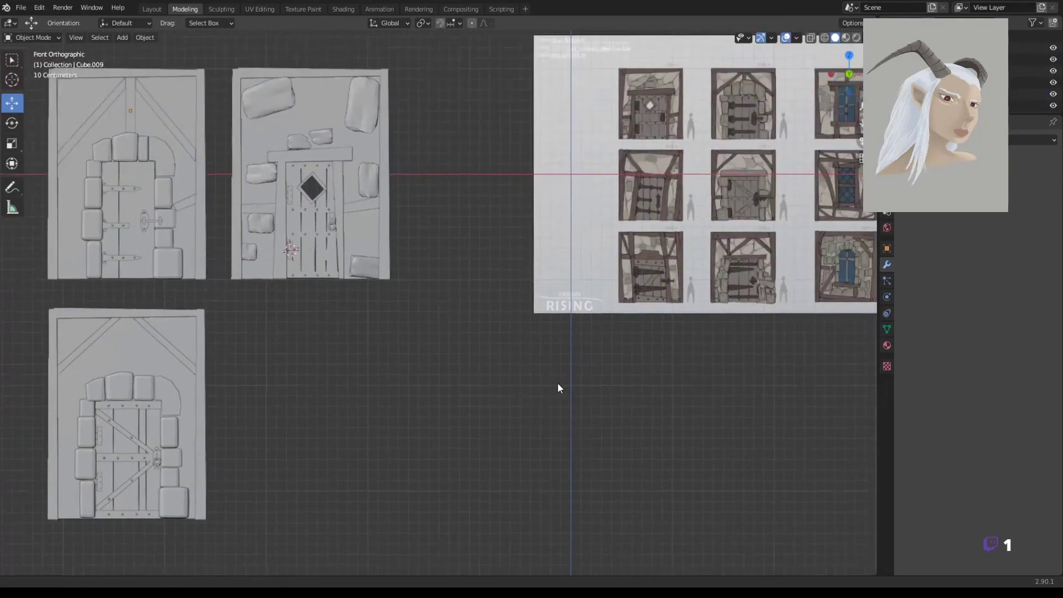